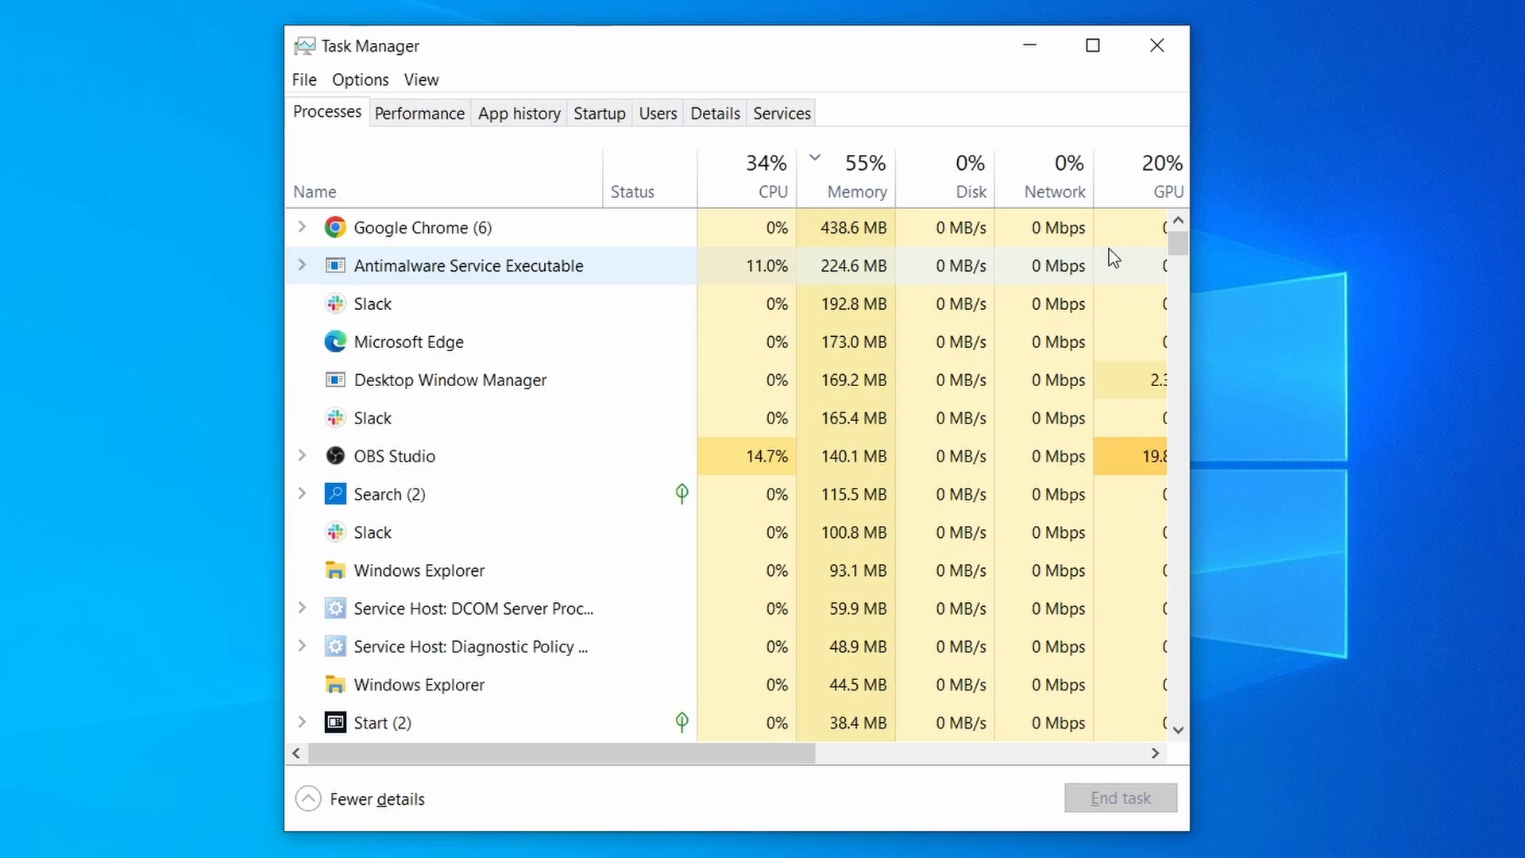
- Sort the running processes in Task Manager by CPU usage and by memory usage
{"action": "left_click", "coordinate": [735, 179]}
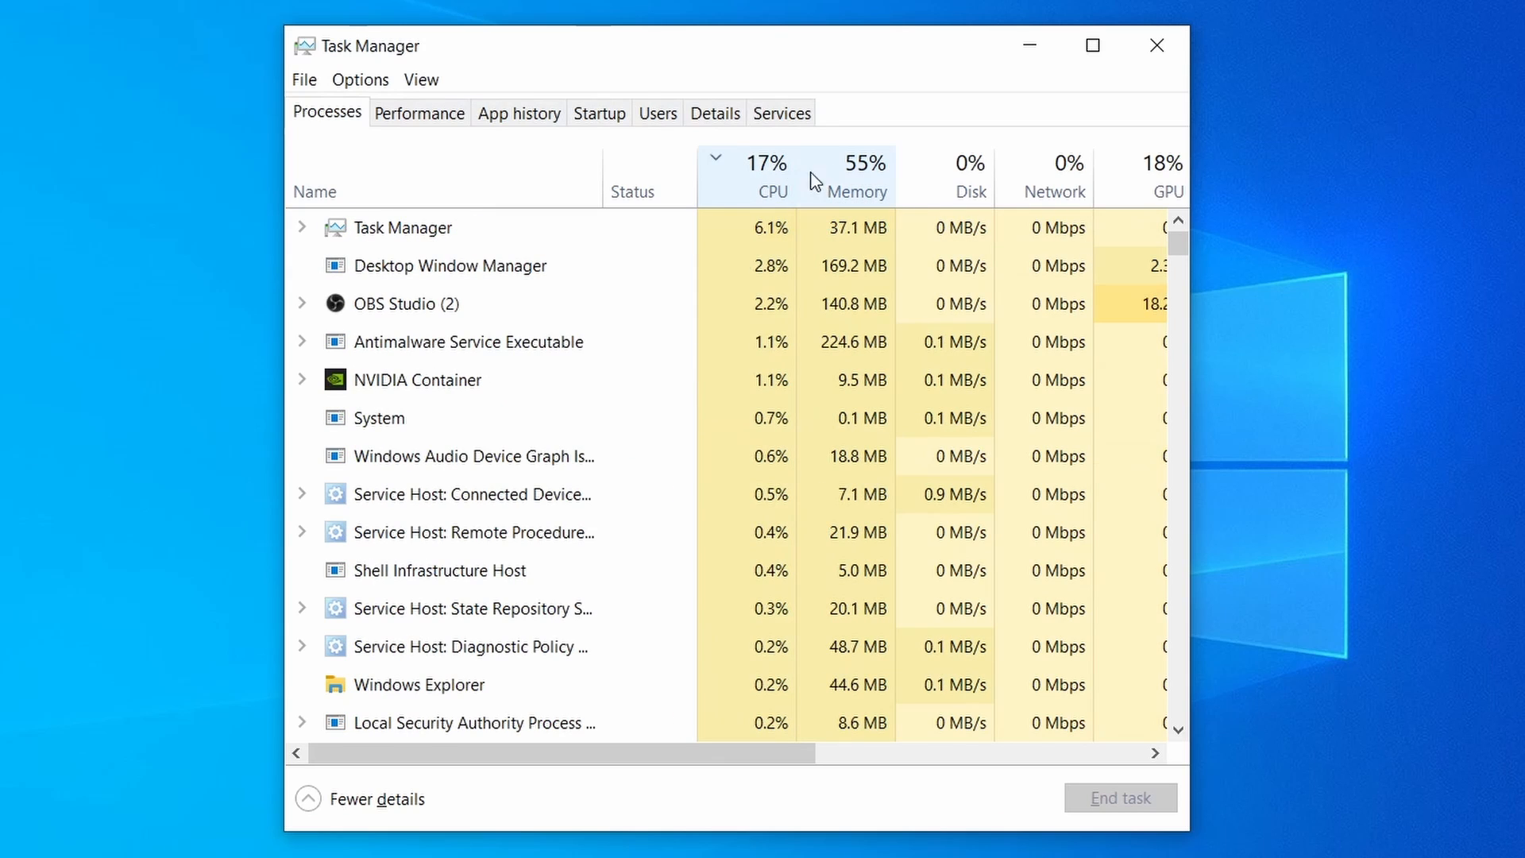
{"action": "left_click", "coordinate": [866, 177]}
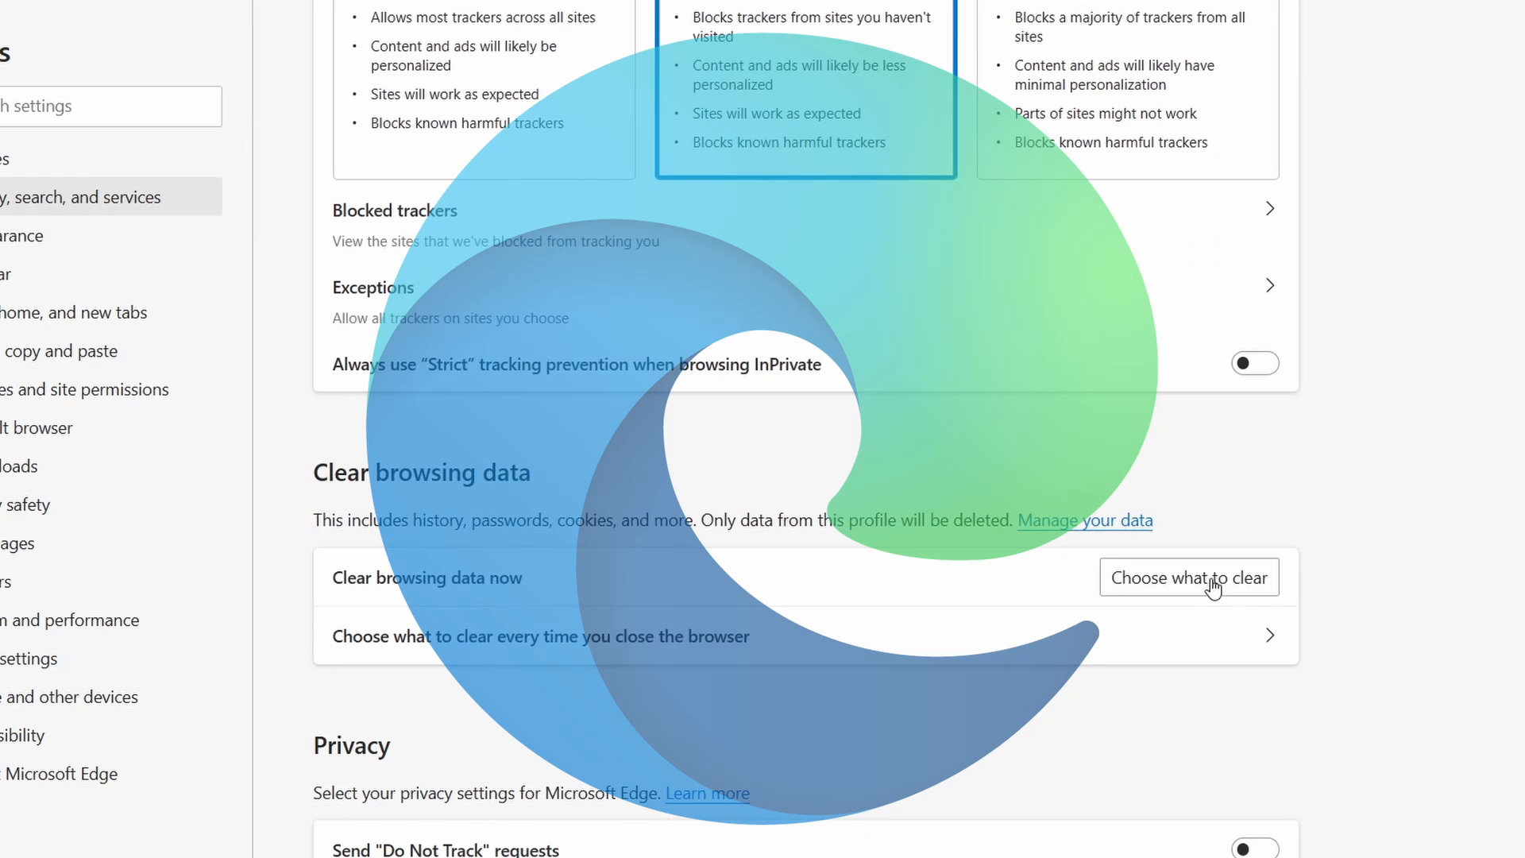
{"action": "left_click", "coordinate": [1222, 579]}
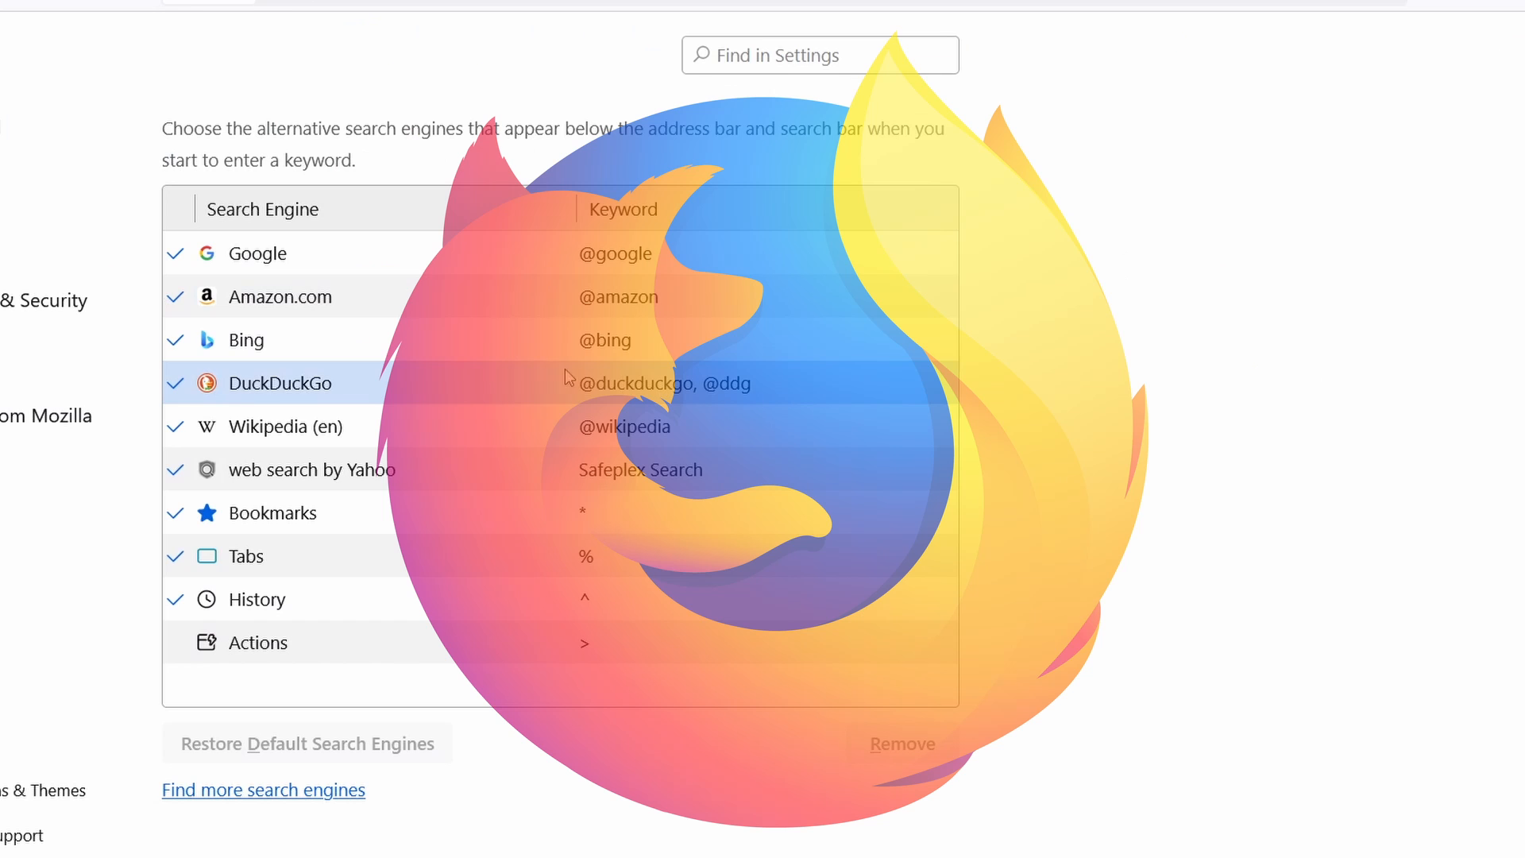
{"action": "left_click", "coordinate": [429, 349]}
{"action": "left_click", "coordinate": [431, 384]}
{"action": "left_click", "coordinate": [431, 428]}
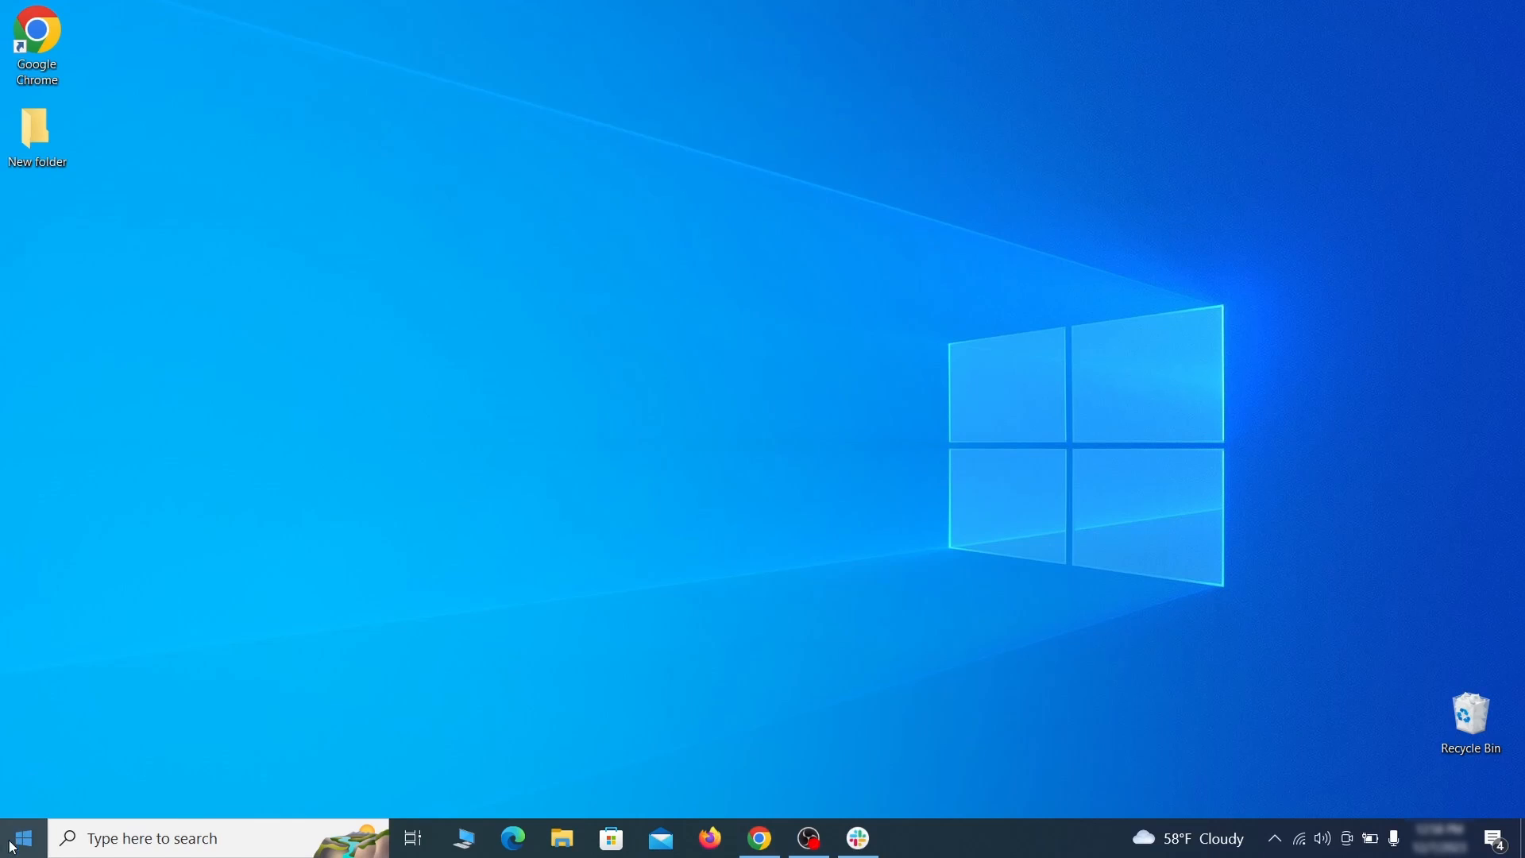
- Open the Windows 10 Recovery settings under Update & Security and restart the PC into Advanced startup
{"action": "left_click", "coordinate": [12, 847]}
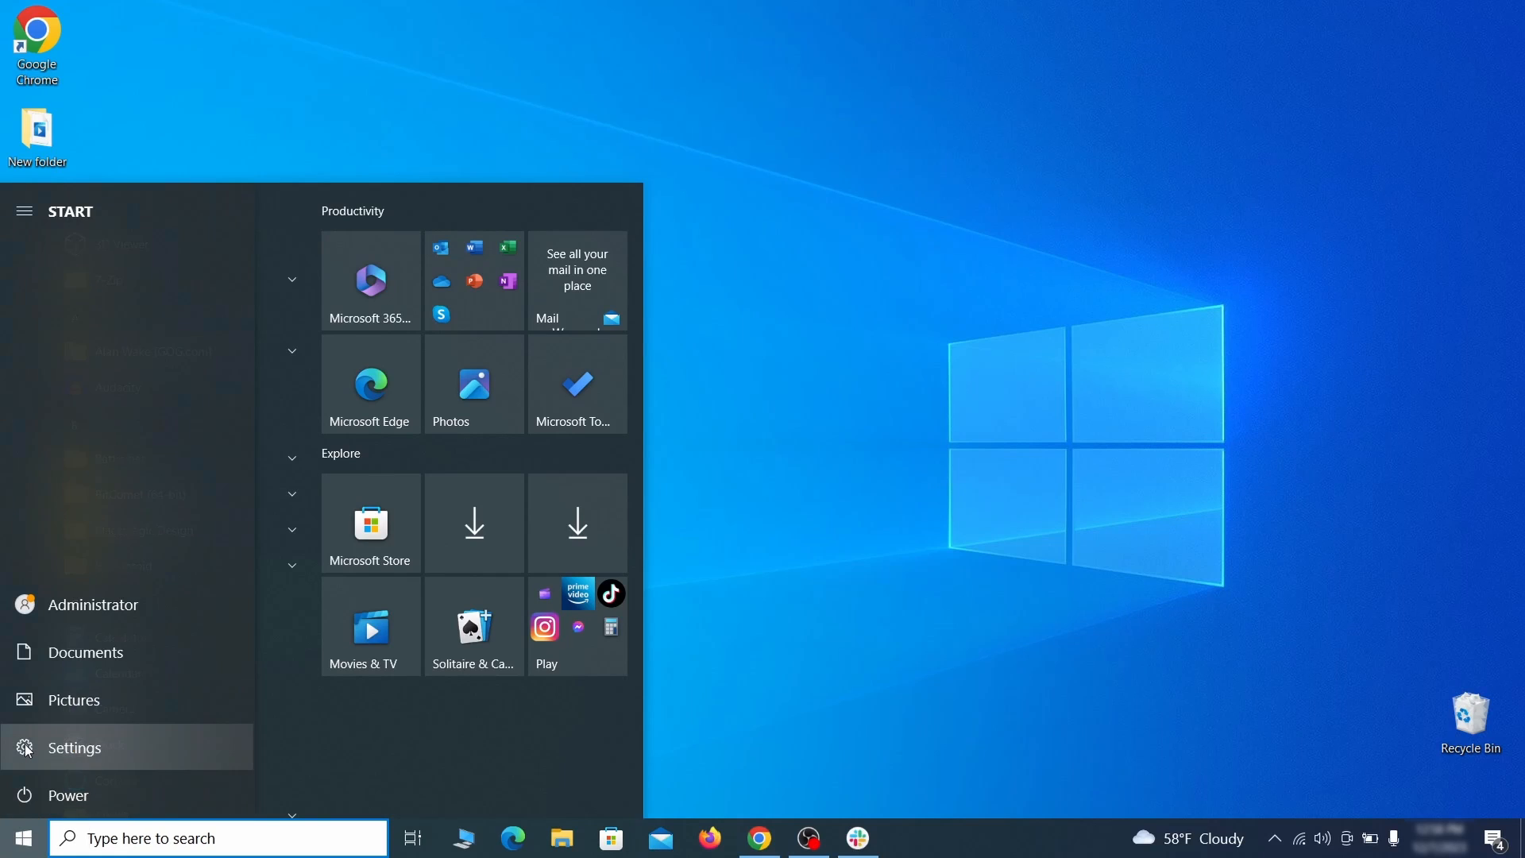
{"action": "left_click", "coordinate": [26, 751]}
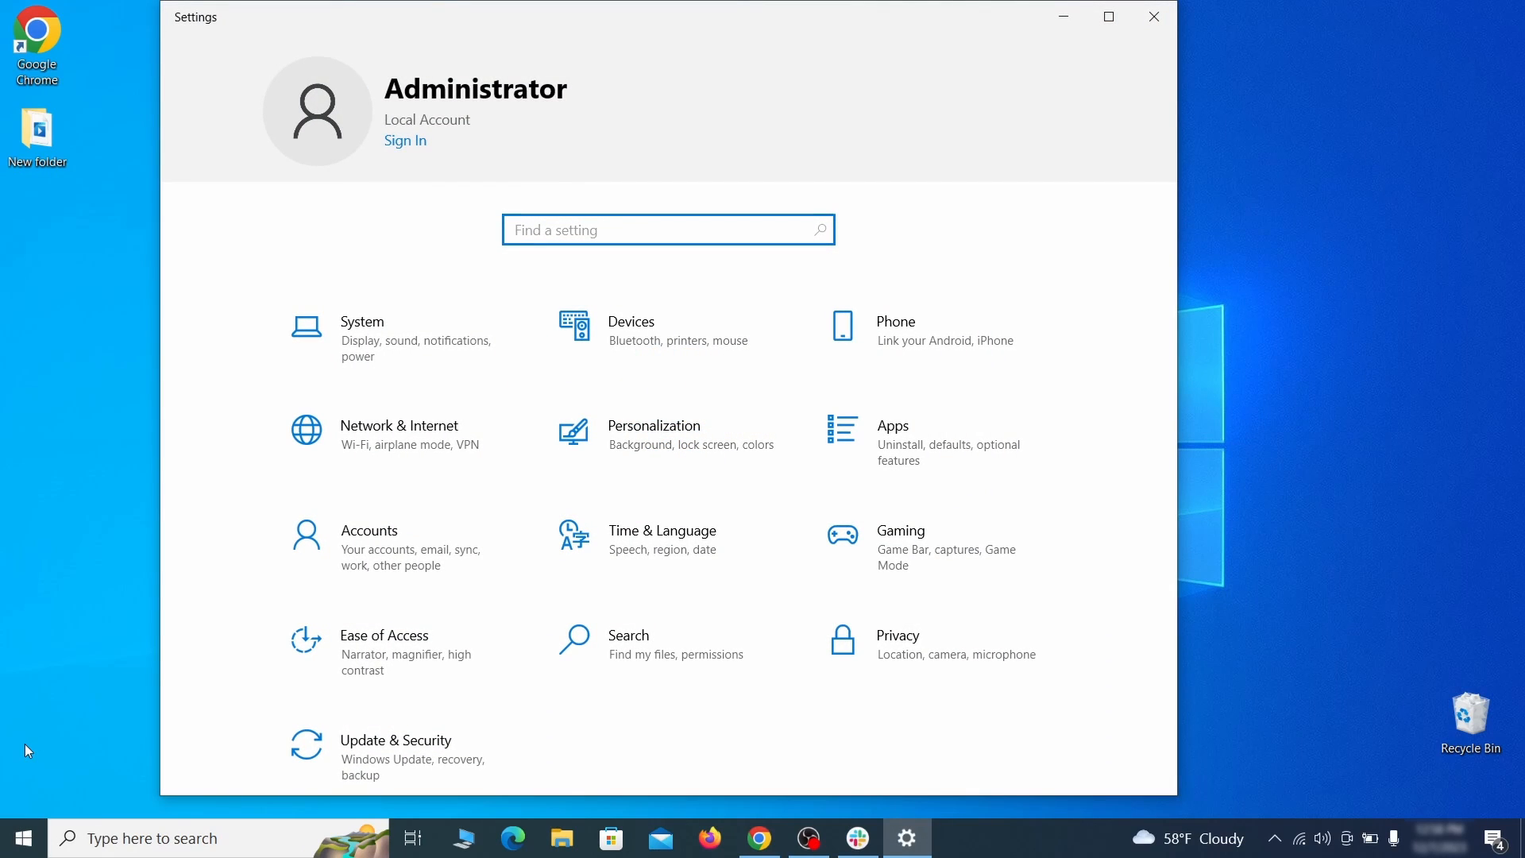
{"action": "left_click", "coordinate": [467, 756]}
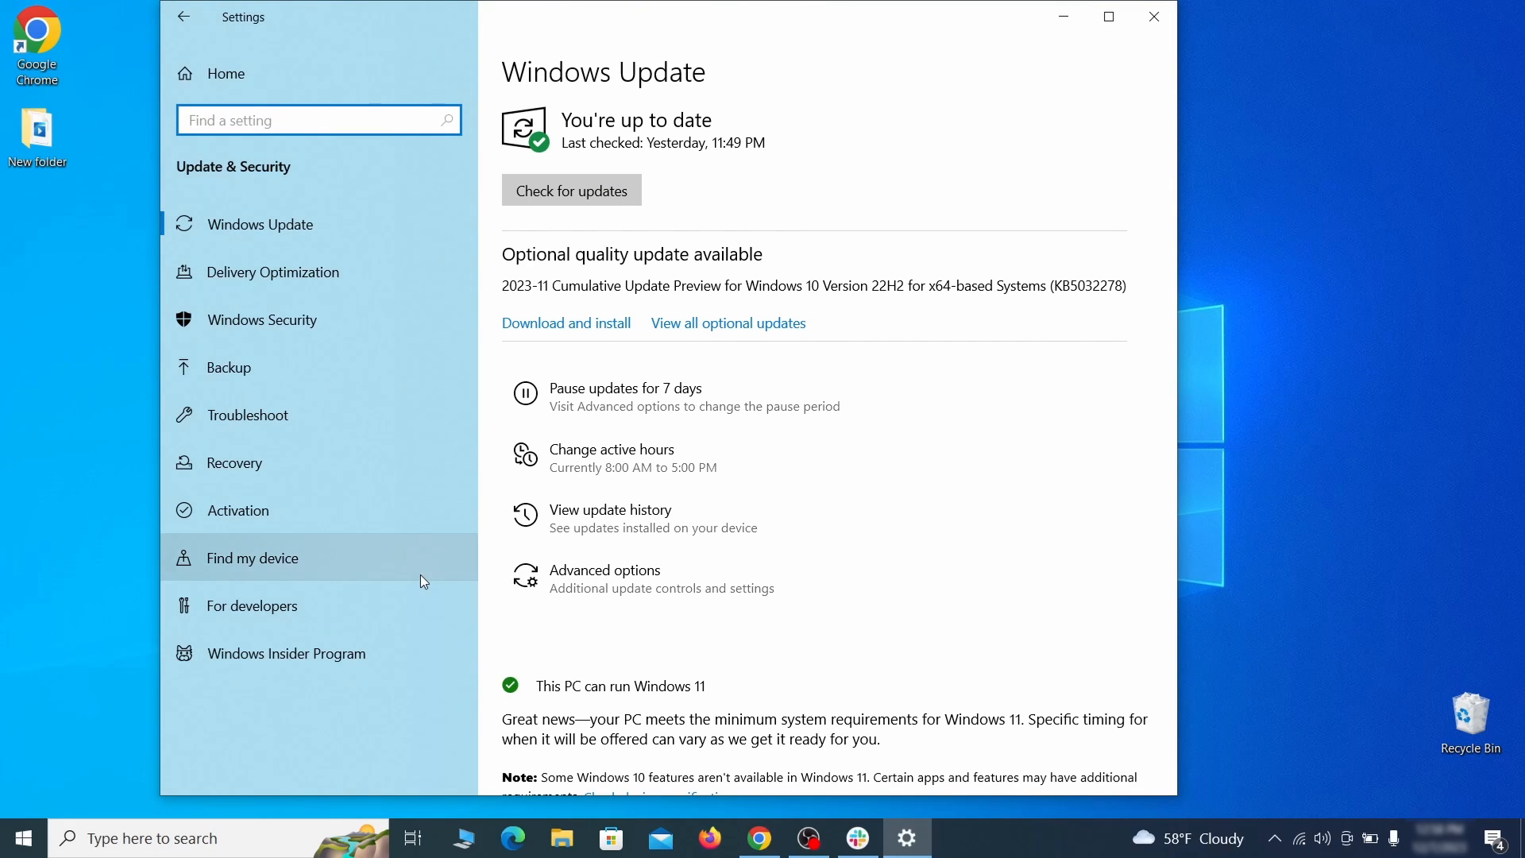
{"action": "left_click", "coordinate": [370, 467]}
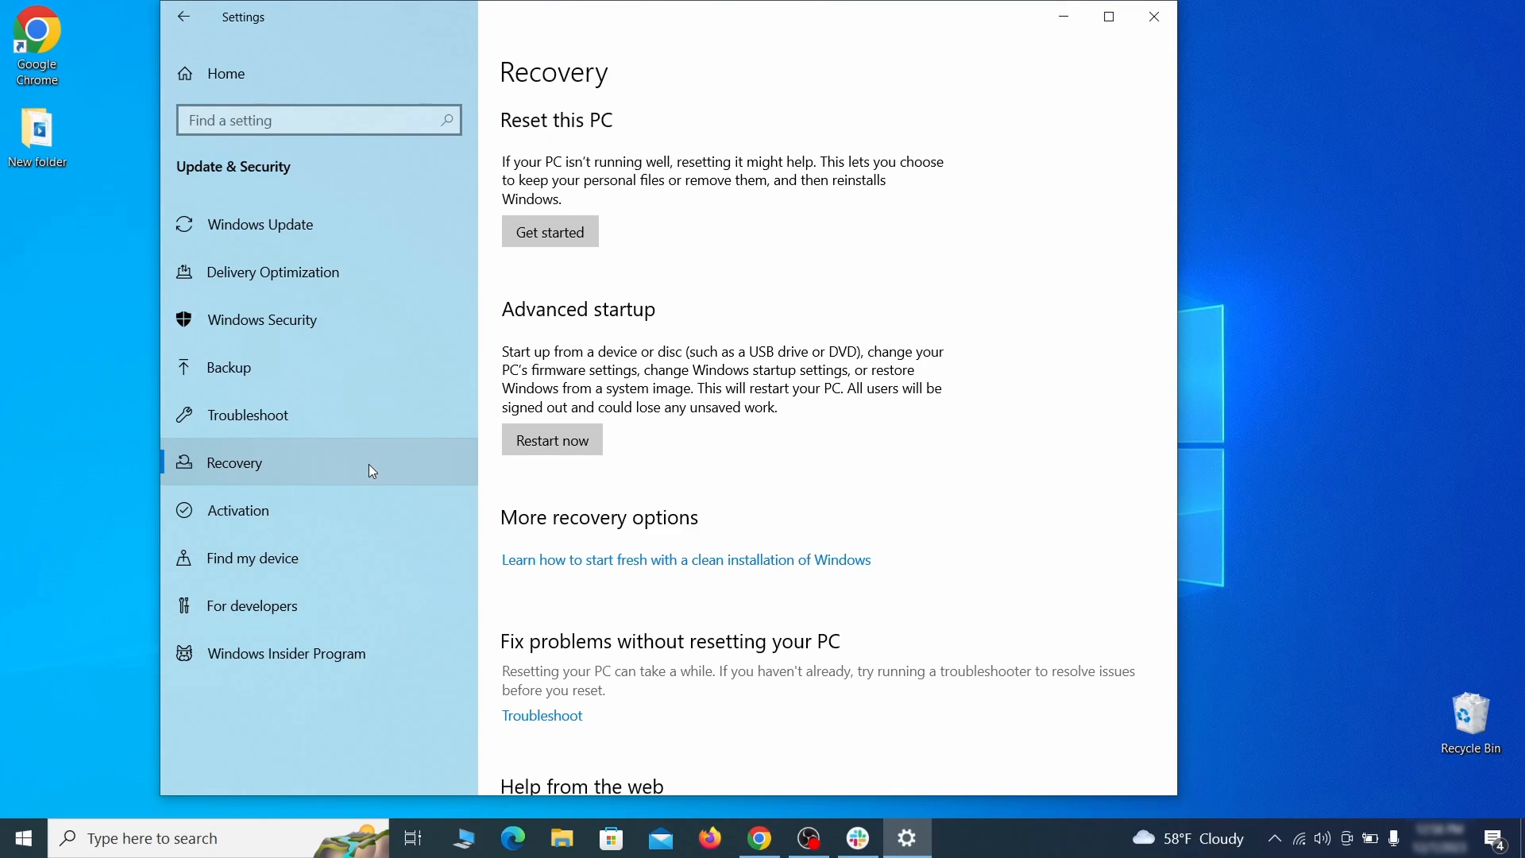
{"action": "left_click", "coordinate": [597, 453]}
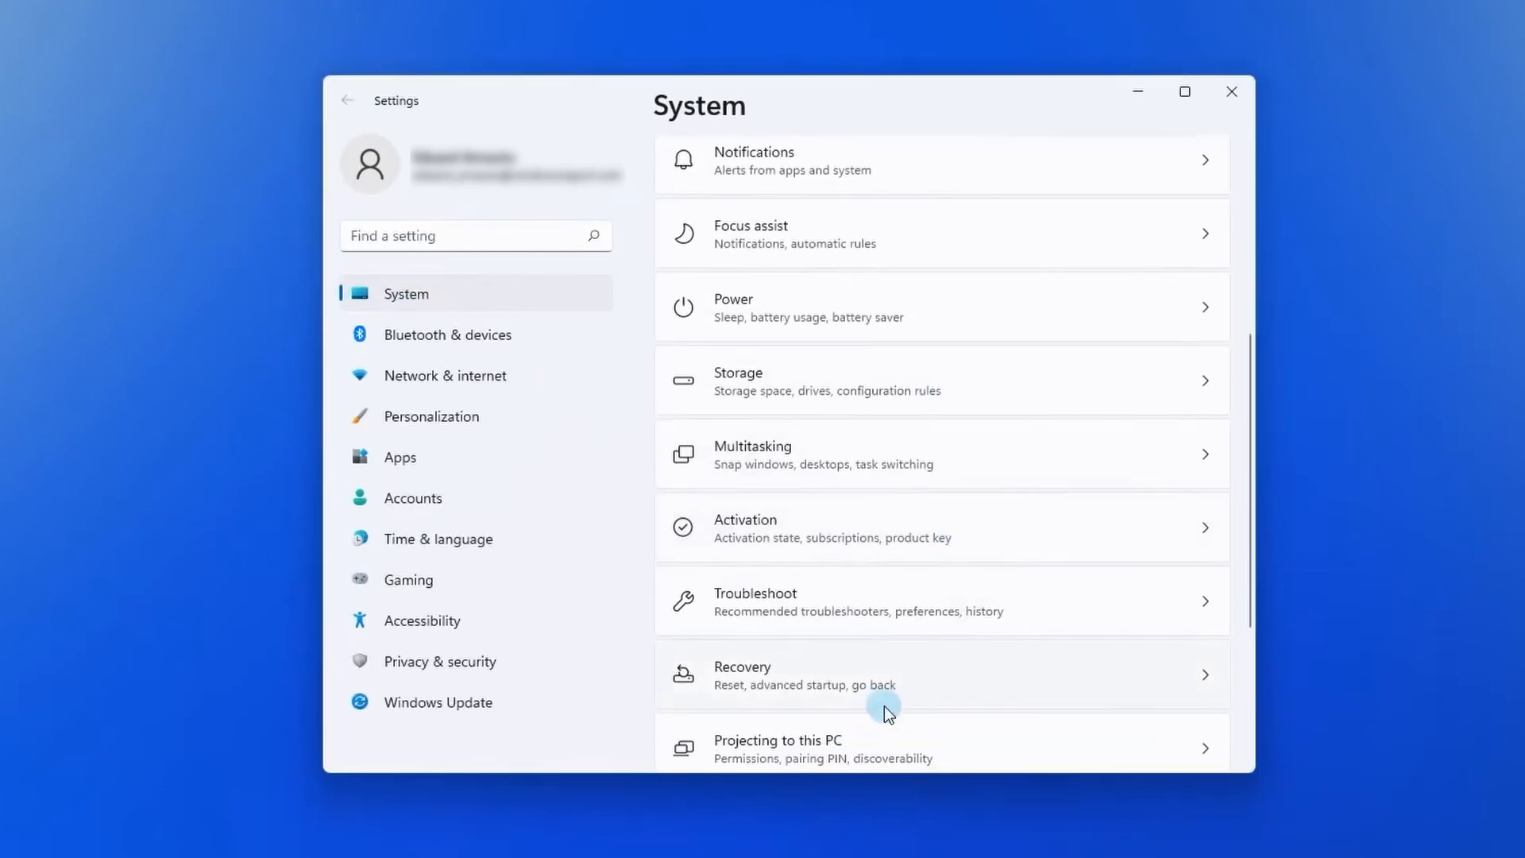
- On Windows 11, open the System Recovery settings and restart the PC into Advanced startup
{"action": "left_click", "coordinate": [862, 675]}
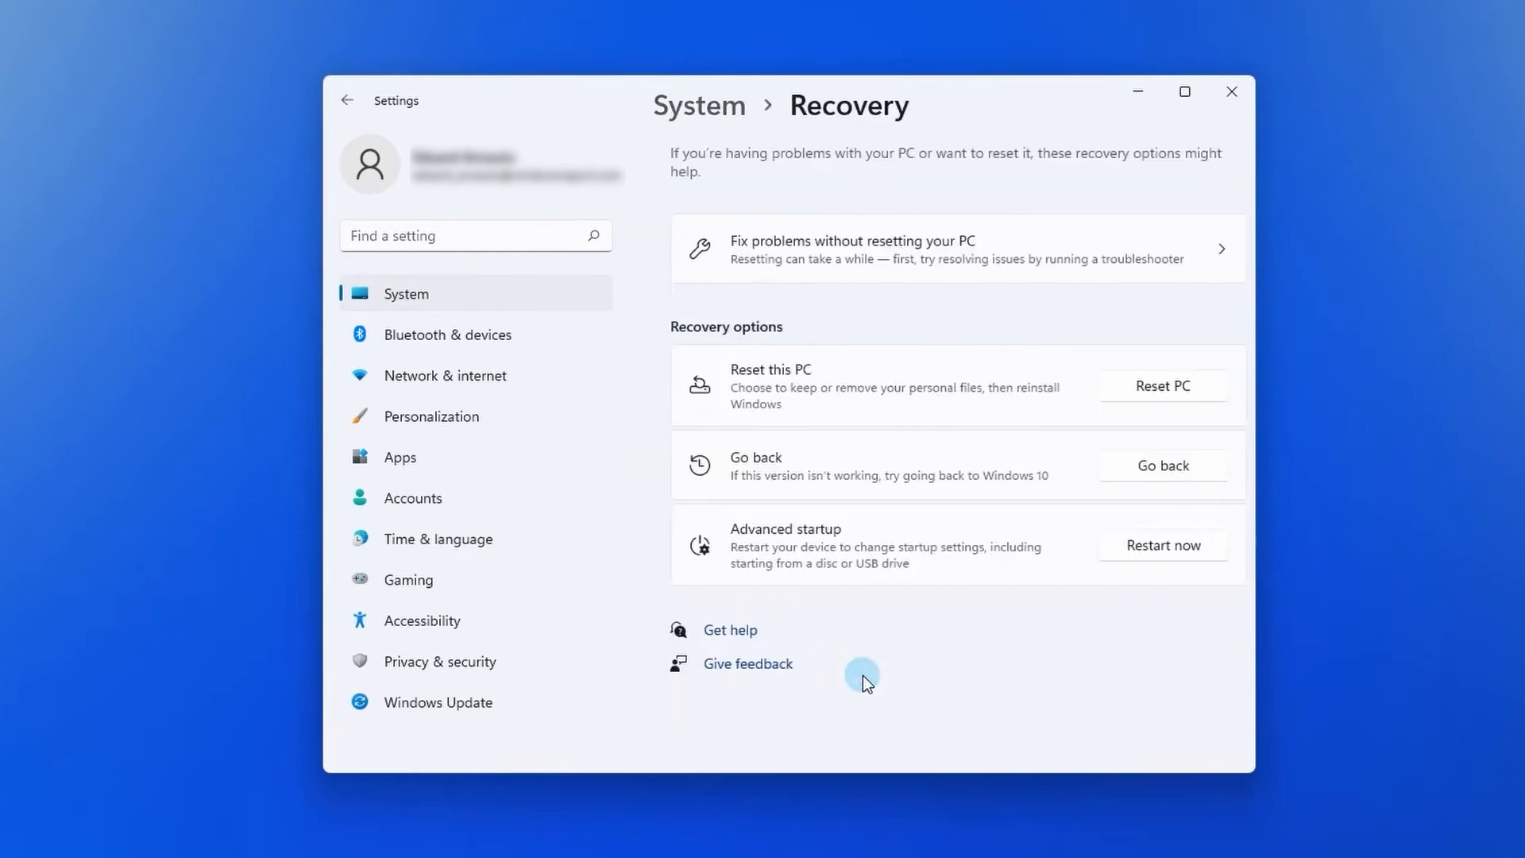
{"action": "left_click", "coordinate": [1129, 548]}
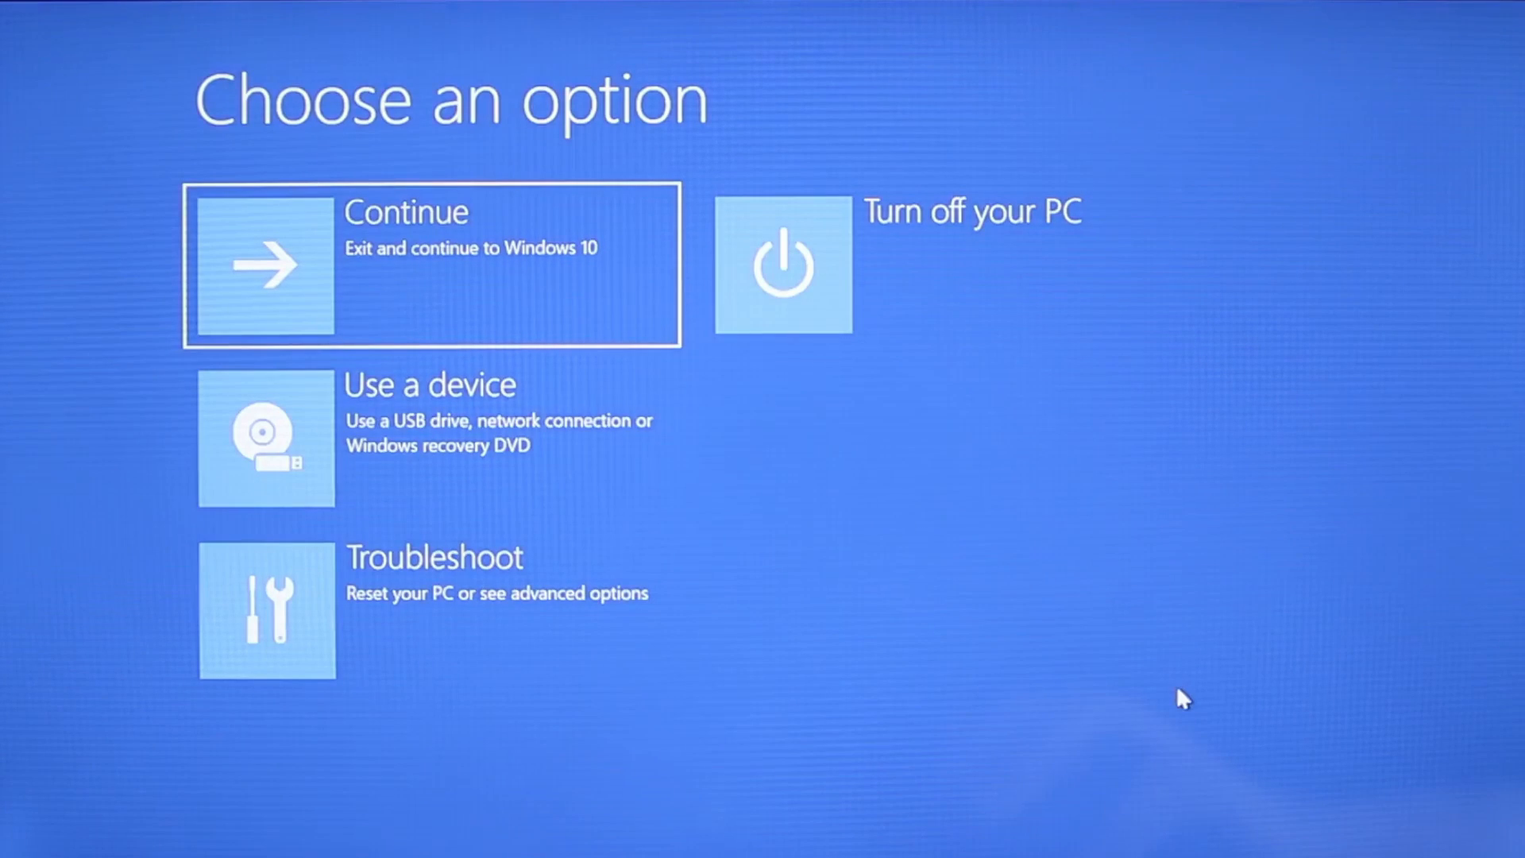
- From the recovery environment's troubleshooting options, open the advanced Start-up Settings and restart to change the Windows boot options
{"action": "left_click", "coordinate": [479, 644]}
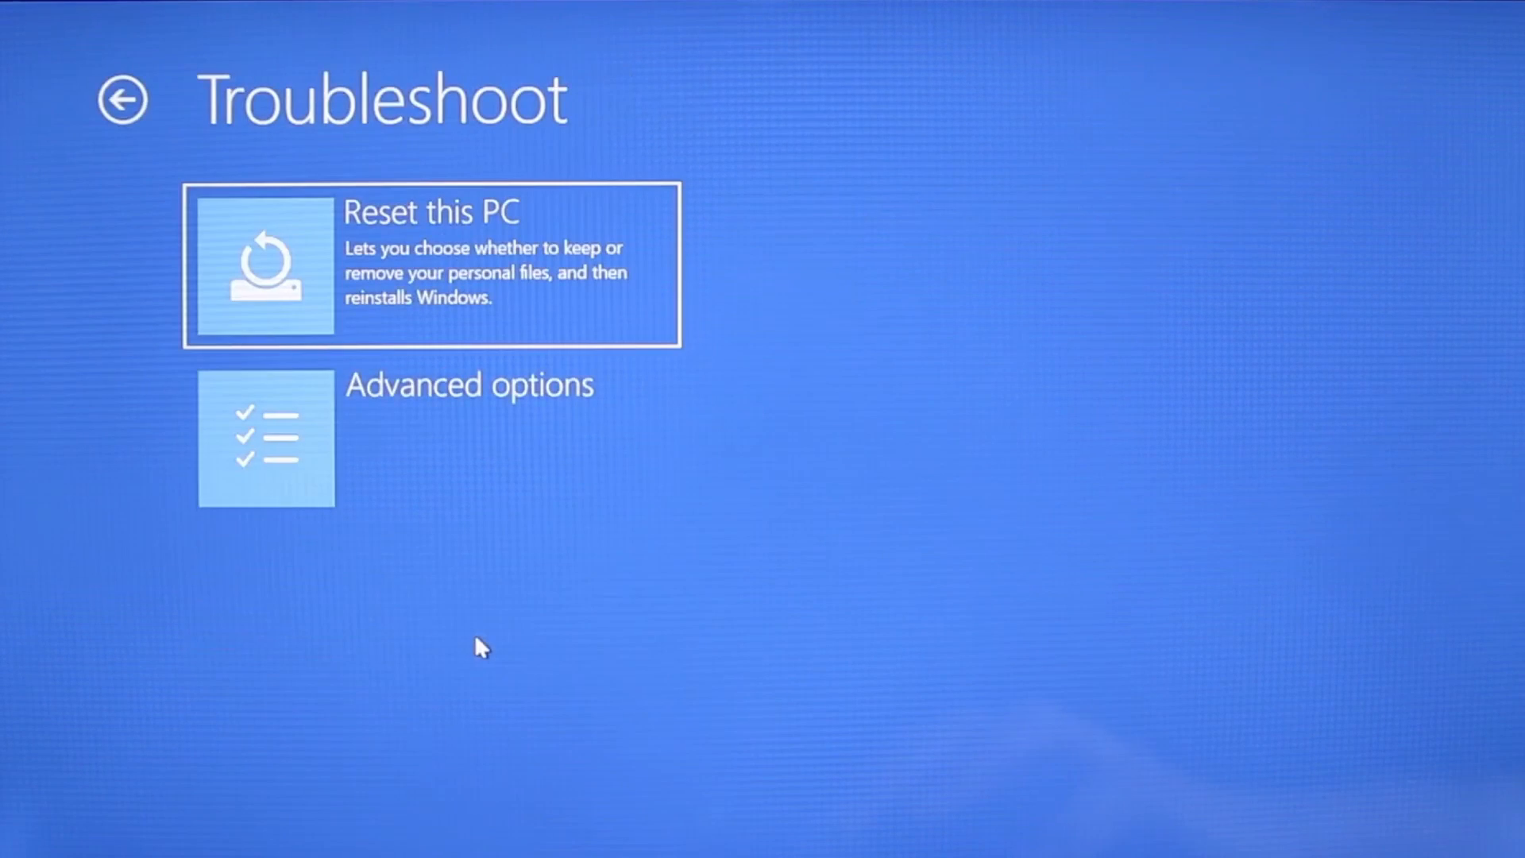
{"action": "left_click", "coordinate": [483, 453]}
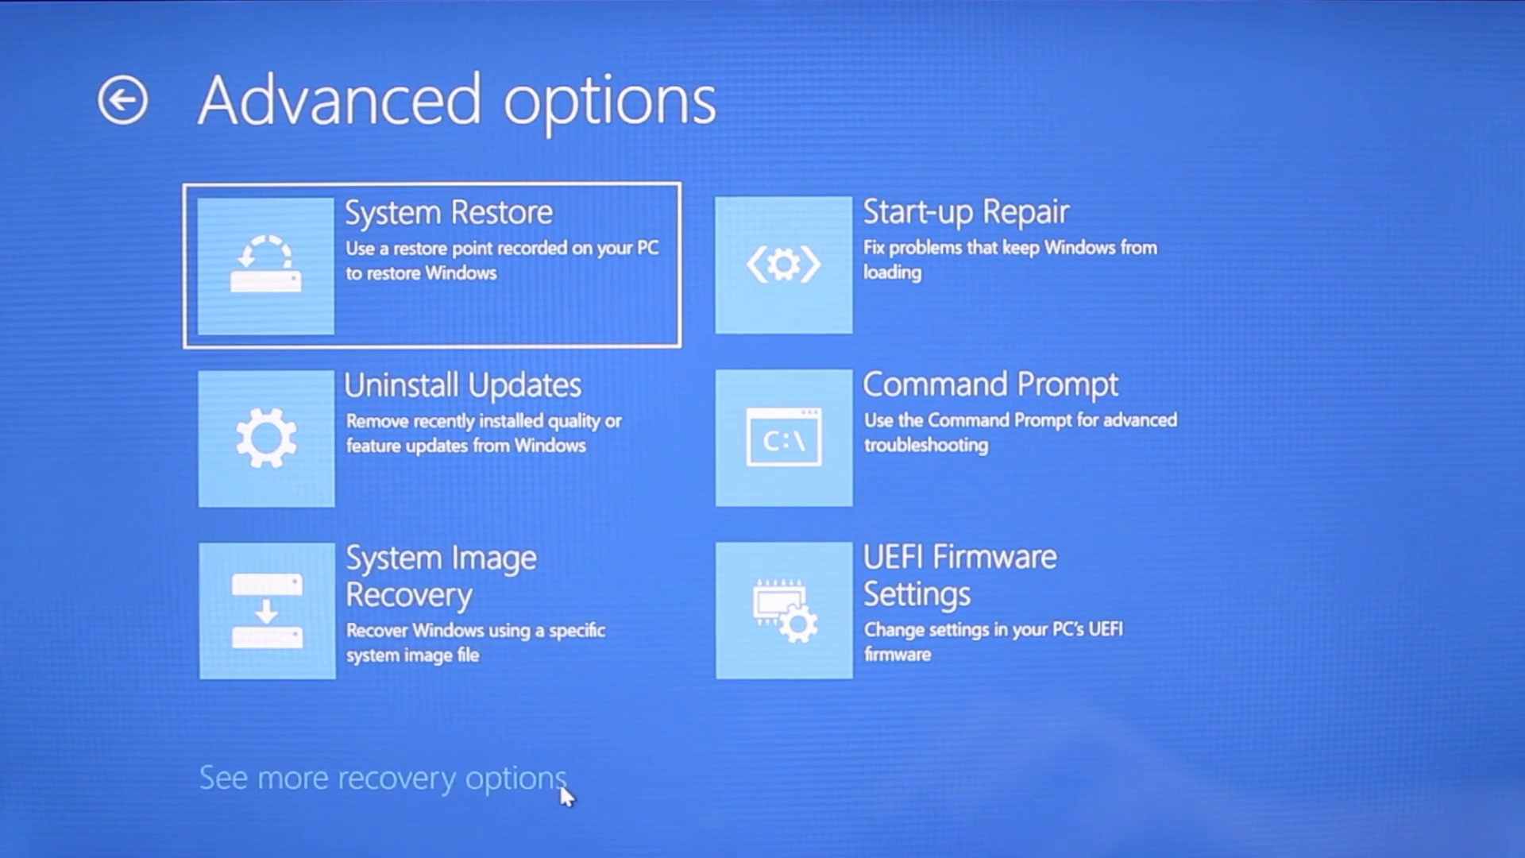
{"action": "left_click", "coordinate": [559, 782]}
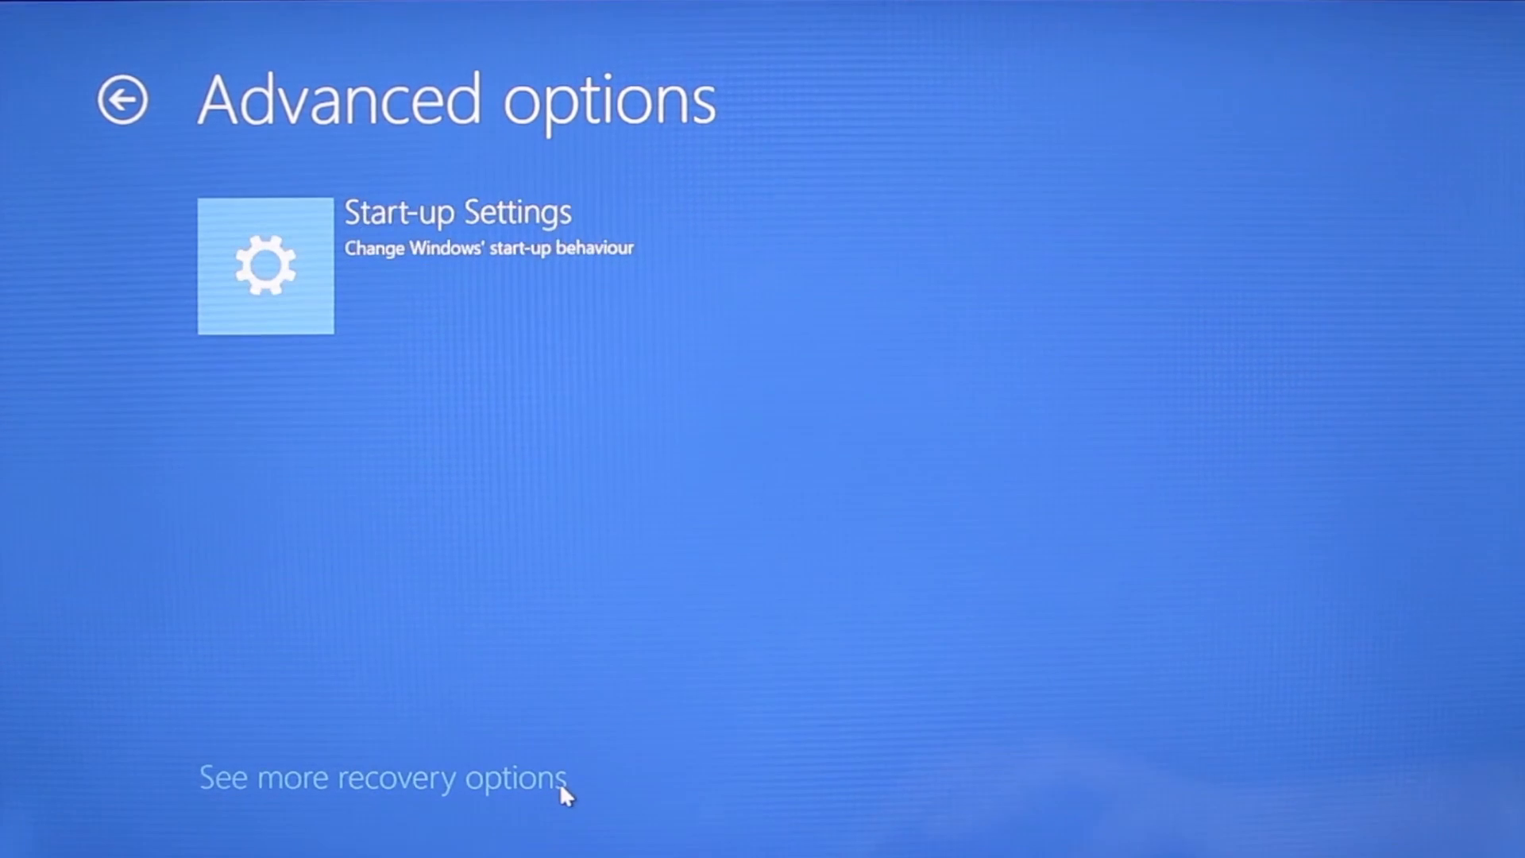
{"action": "left_click", "coordinate": [412, 246]}
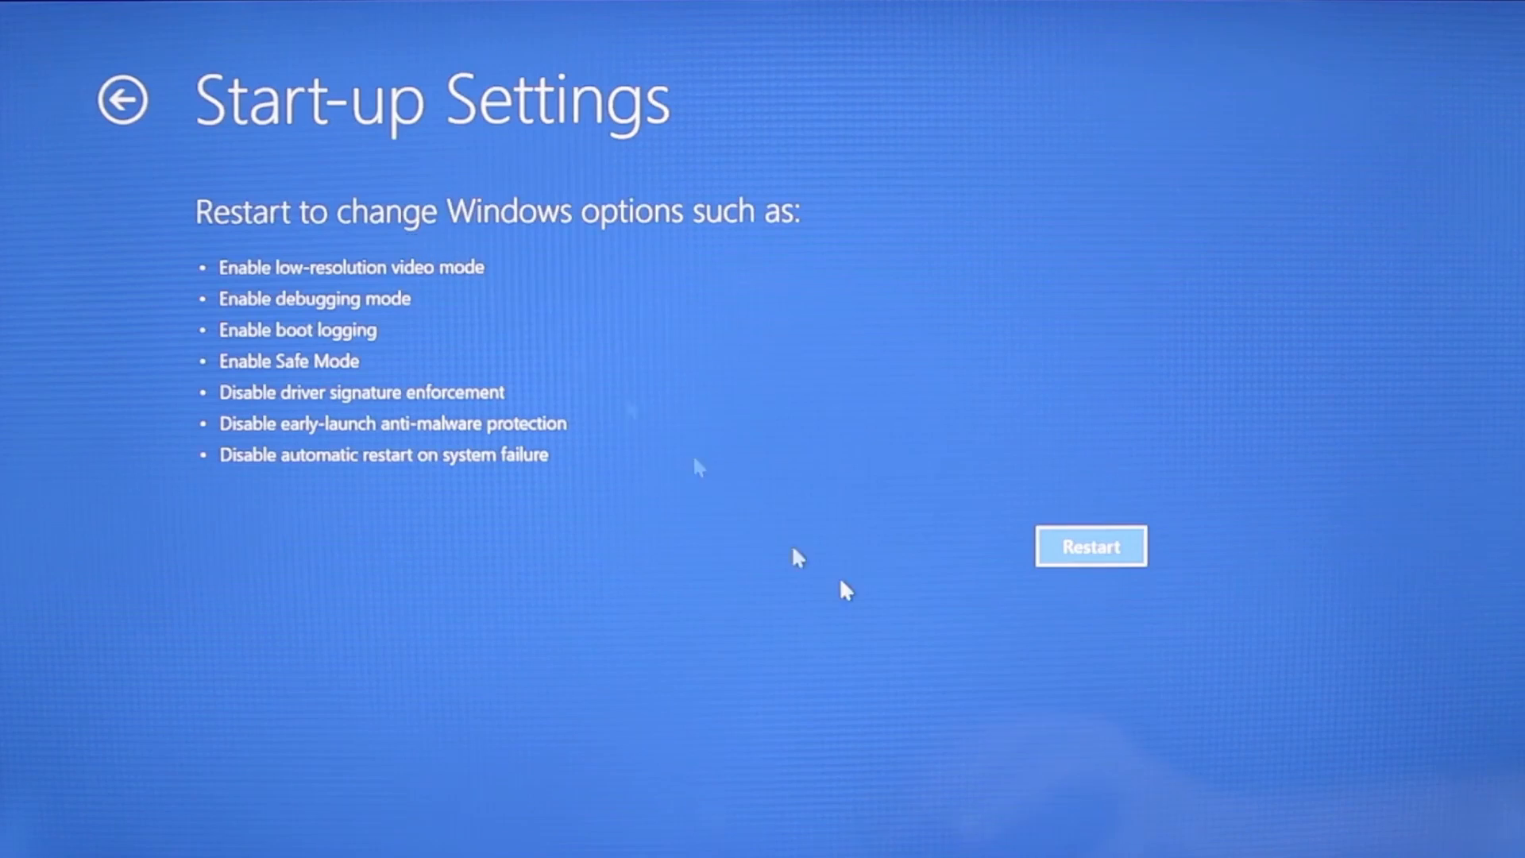
{"action": "left_click", "coordinate": [1073, 548]}
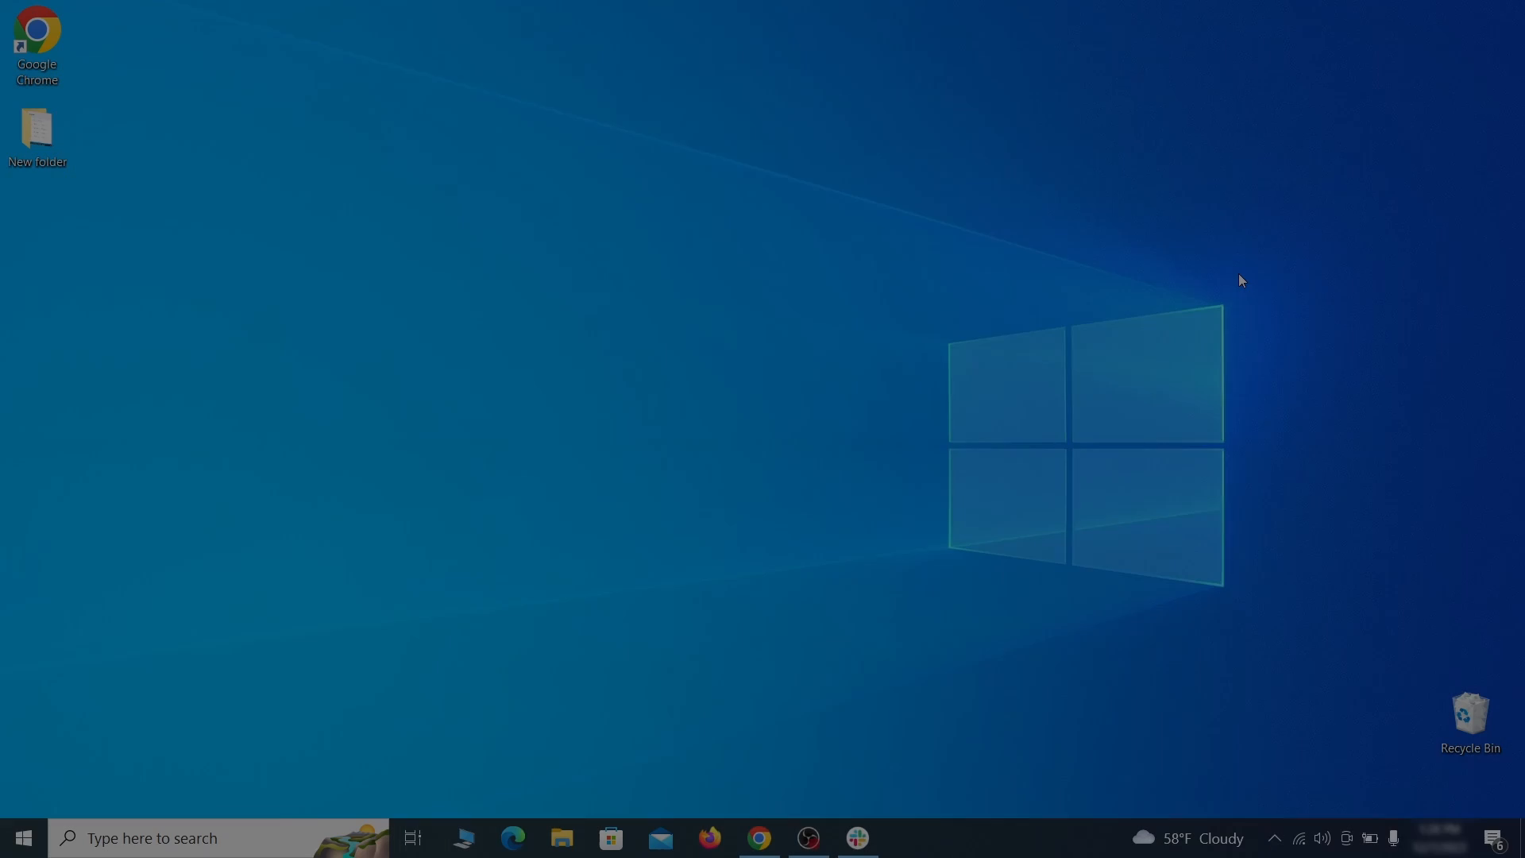
- Open the Apps & features settings and sort the installed apps by install date
{"action": "key", "text": "super"}
{"action": "type", "text": "apps &"}
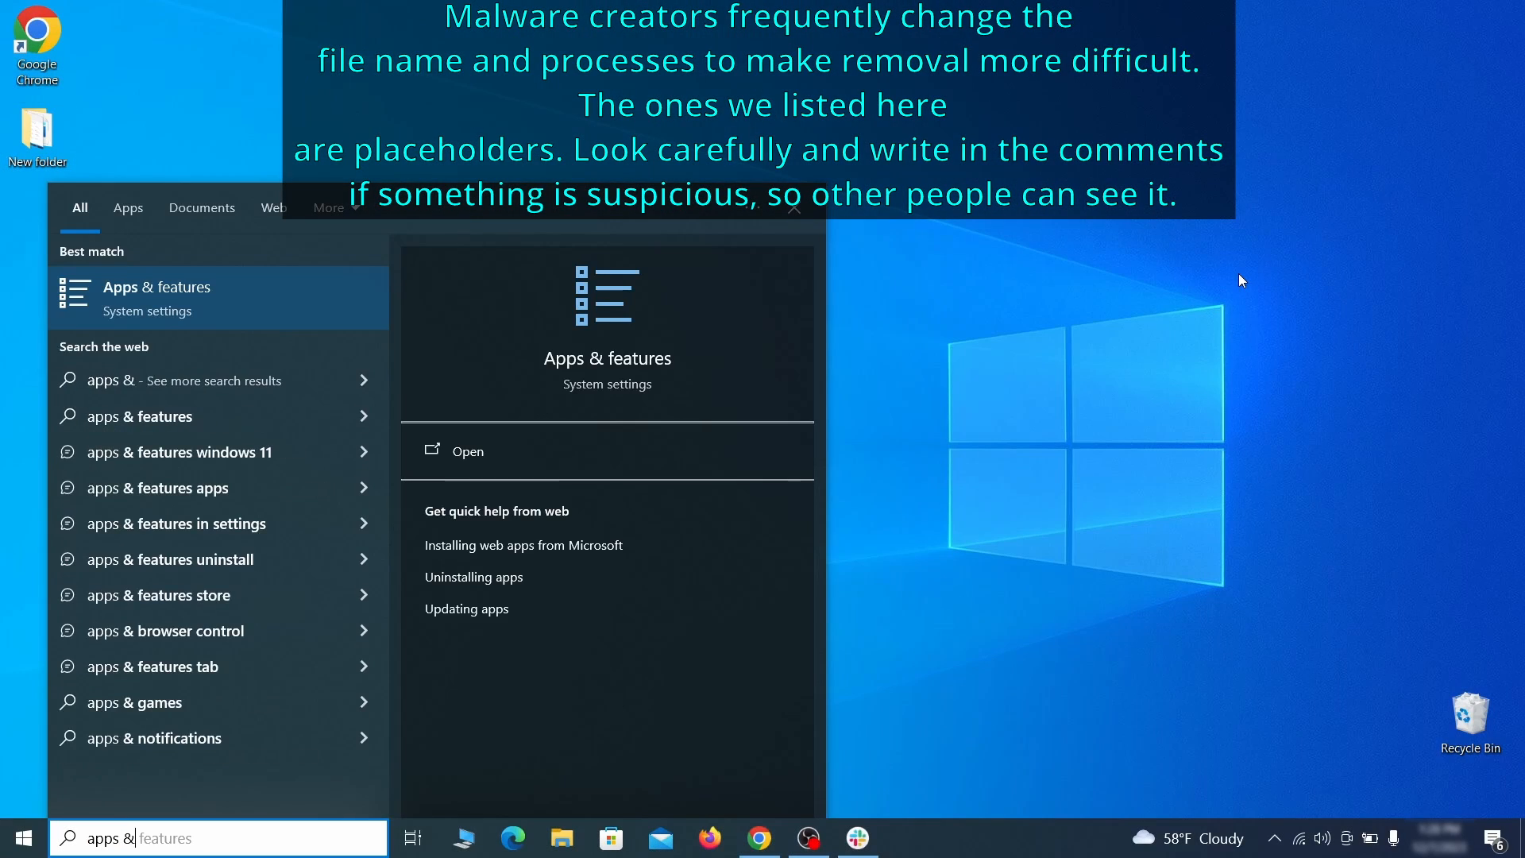
{"action": "type", "text": " features"}
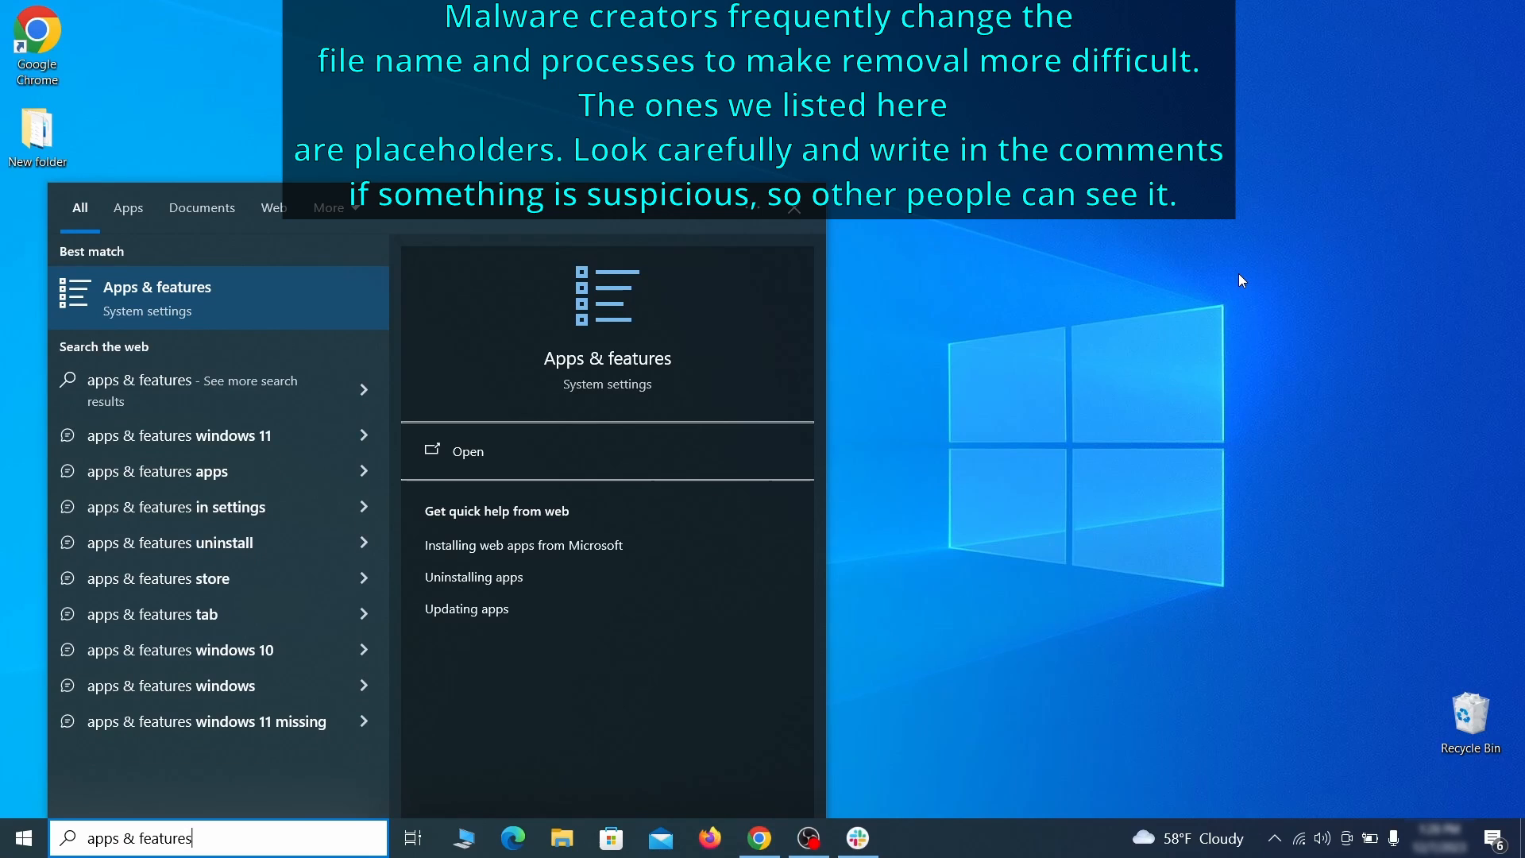
{"action": "key", "text": "Return"}
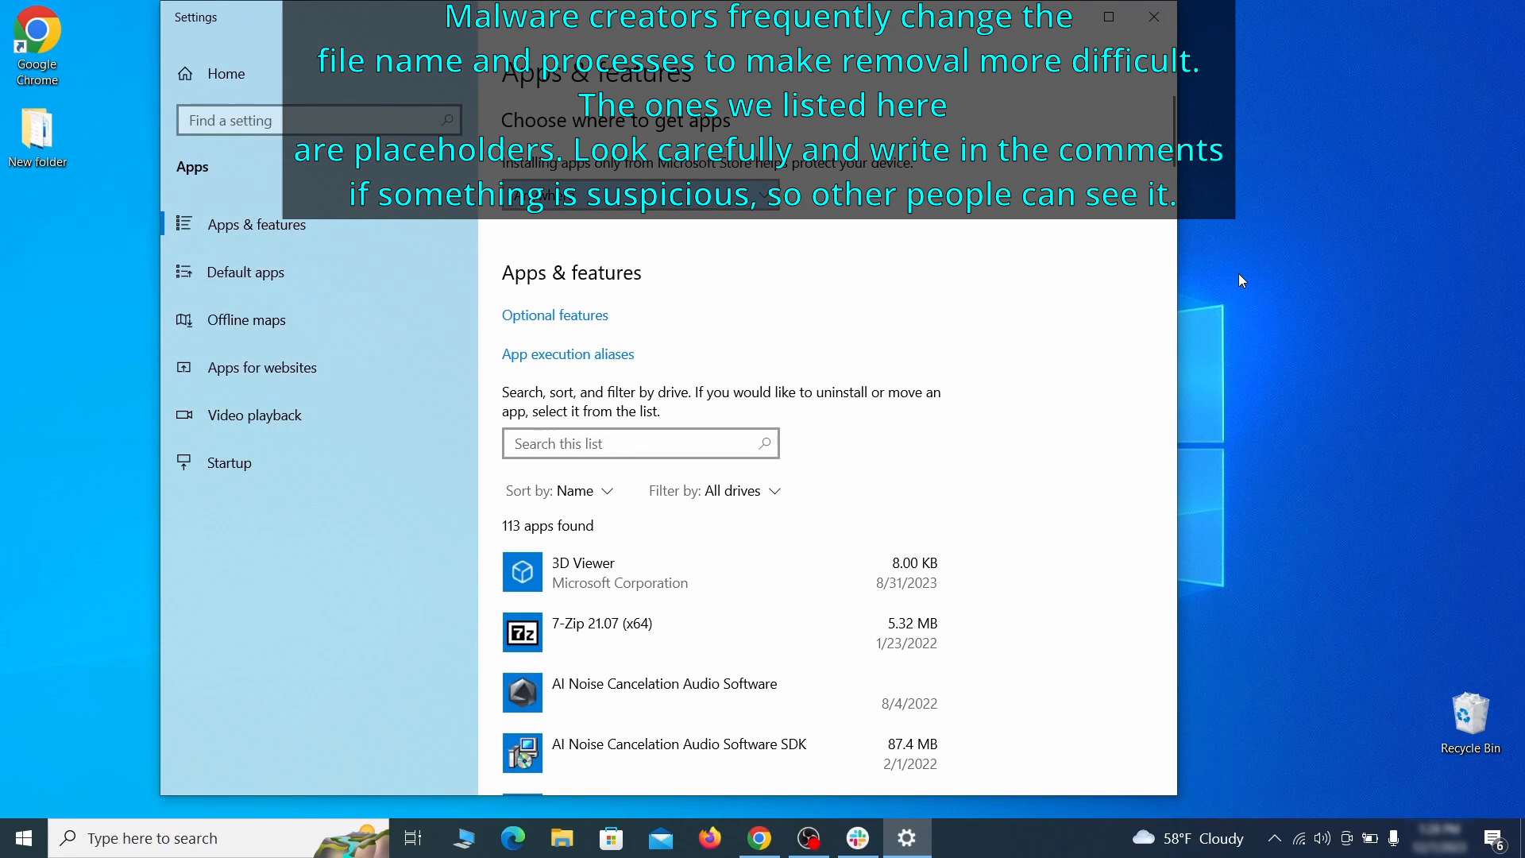
{"action": "left_click", "coordinate": [602, 493]}
{"action": "left_click", "coordinate": [573, 594]}
{"action": "scroll", "coordinate": [860, 499], "scroll_direction": "down", "scroll_amount": 2}
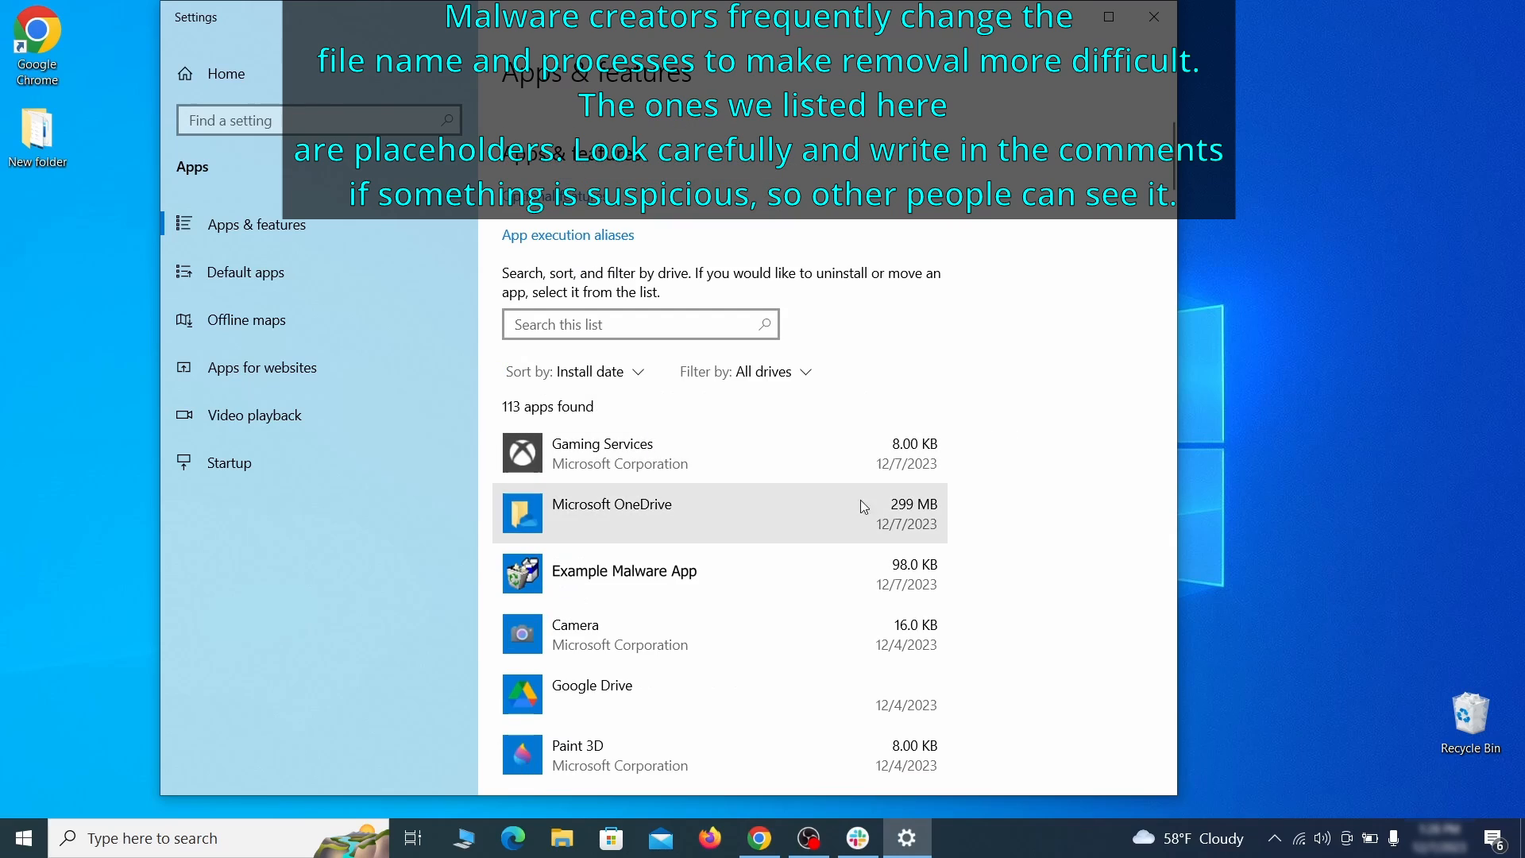
- Uninstall Example Malware App and close the Settings window
{"action": "left_click", "coordinate": [778, 566]}
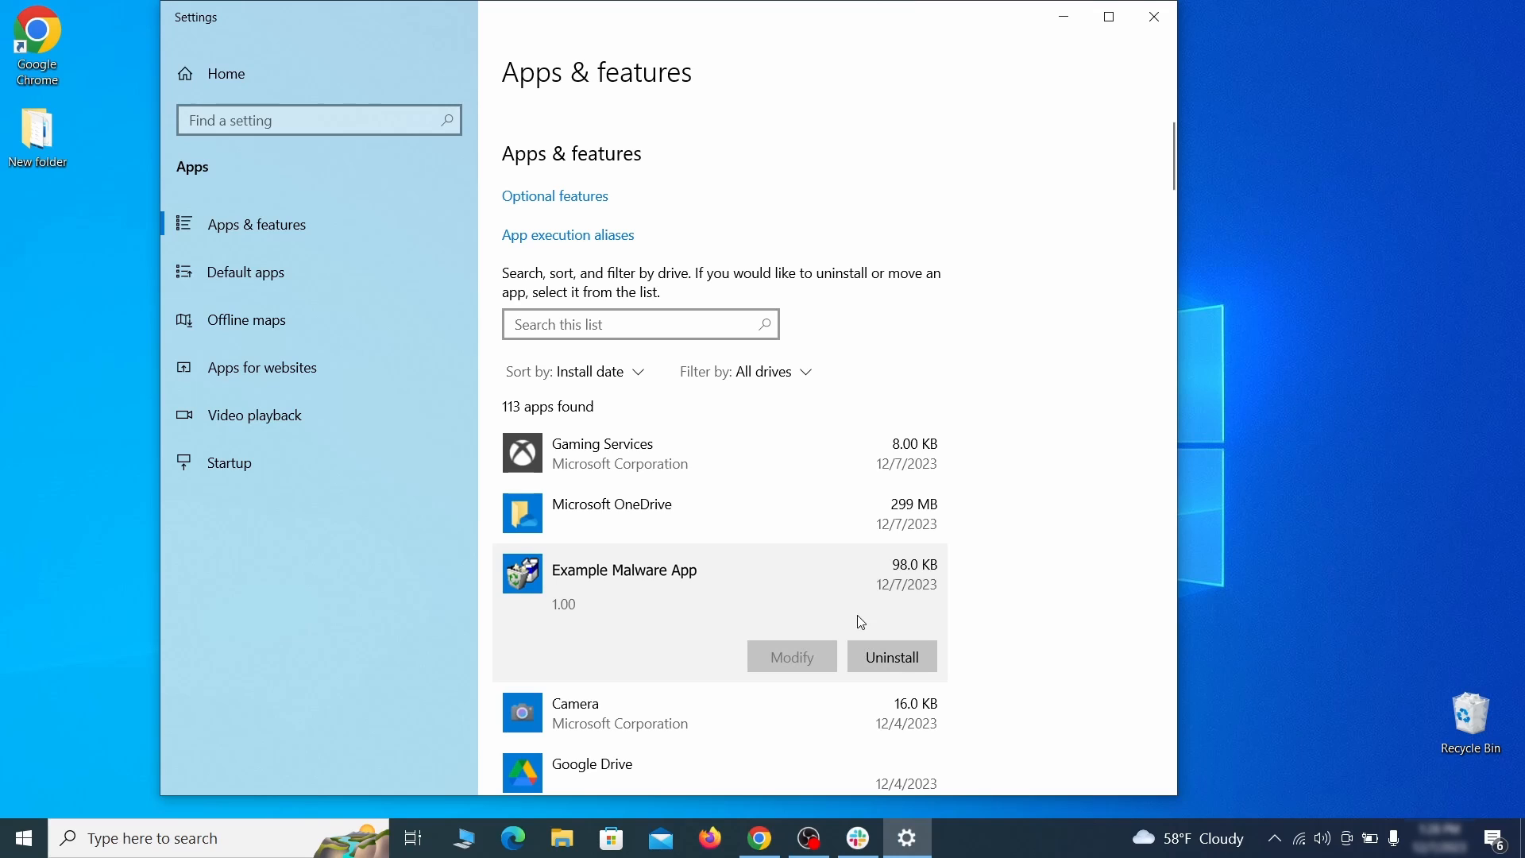
{"action": "left_click", "coordinate": [911, 656]}
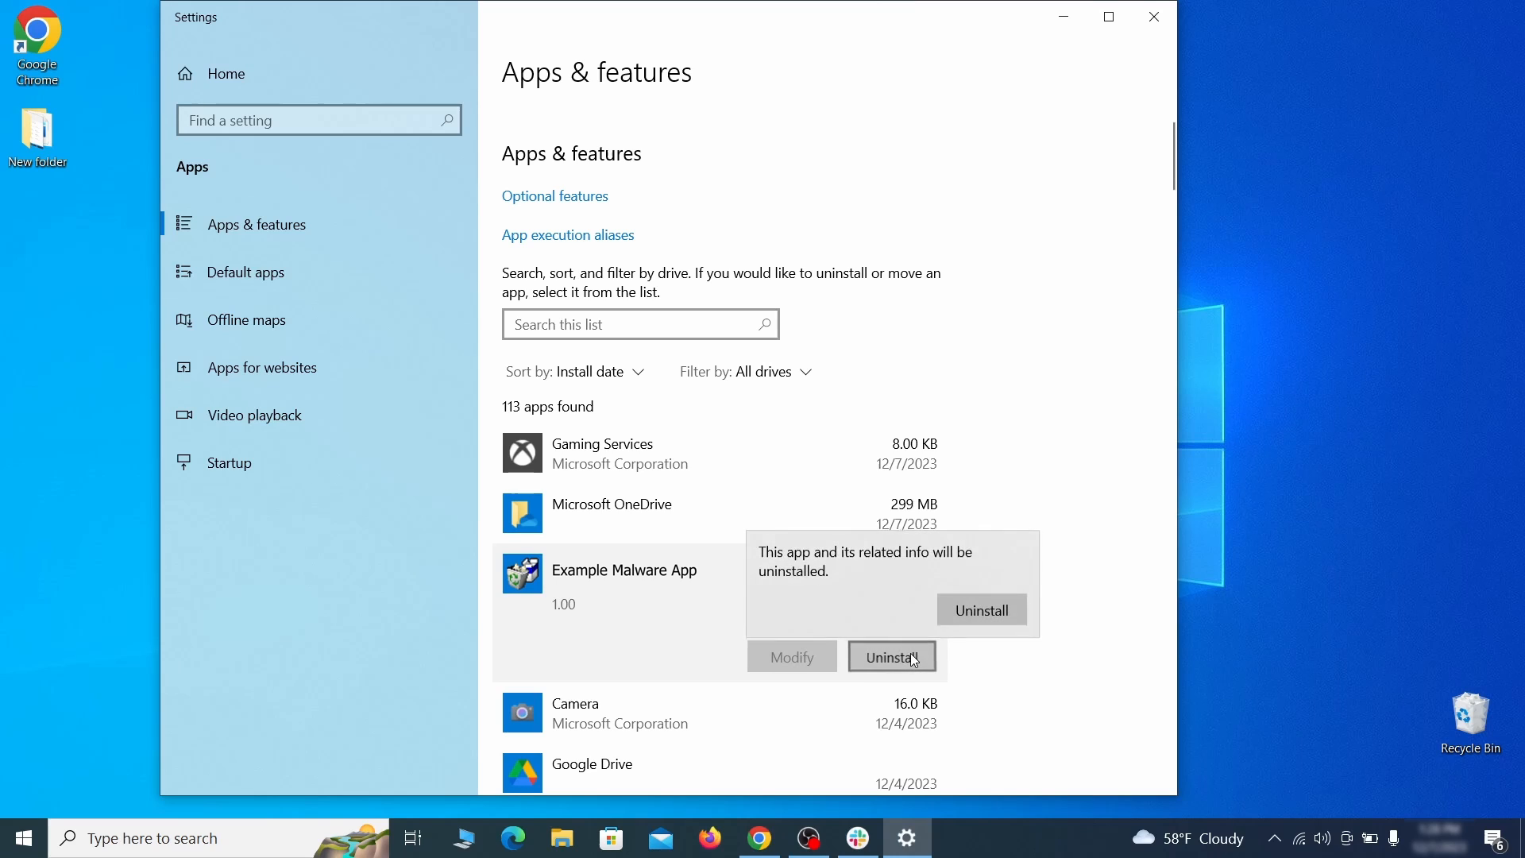
{"action": "left_click", "coordinate": [1007, 613]}
{"action": "left_click", "coordinate": [877, 598]}
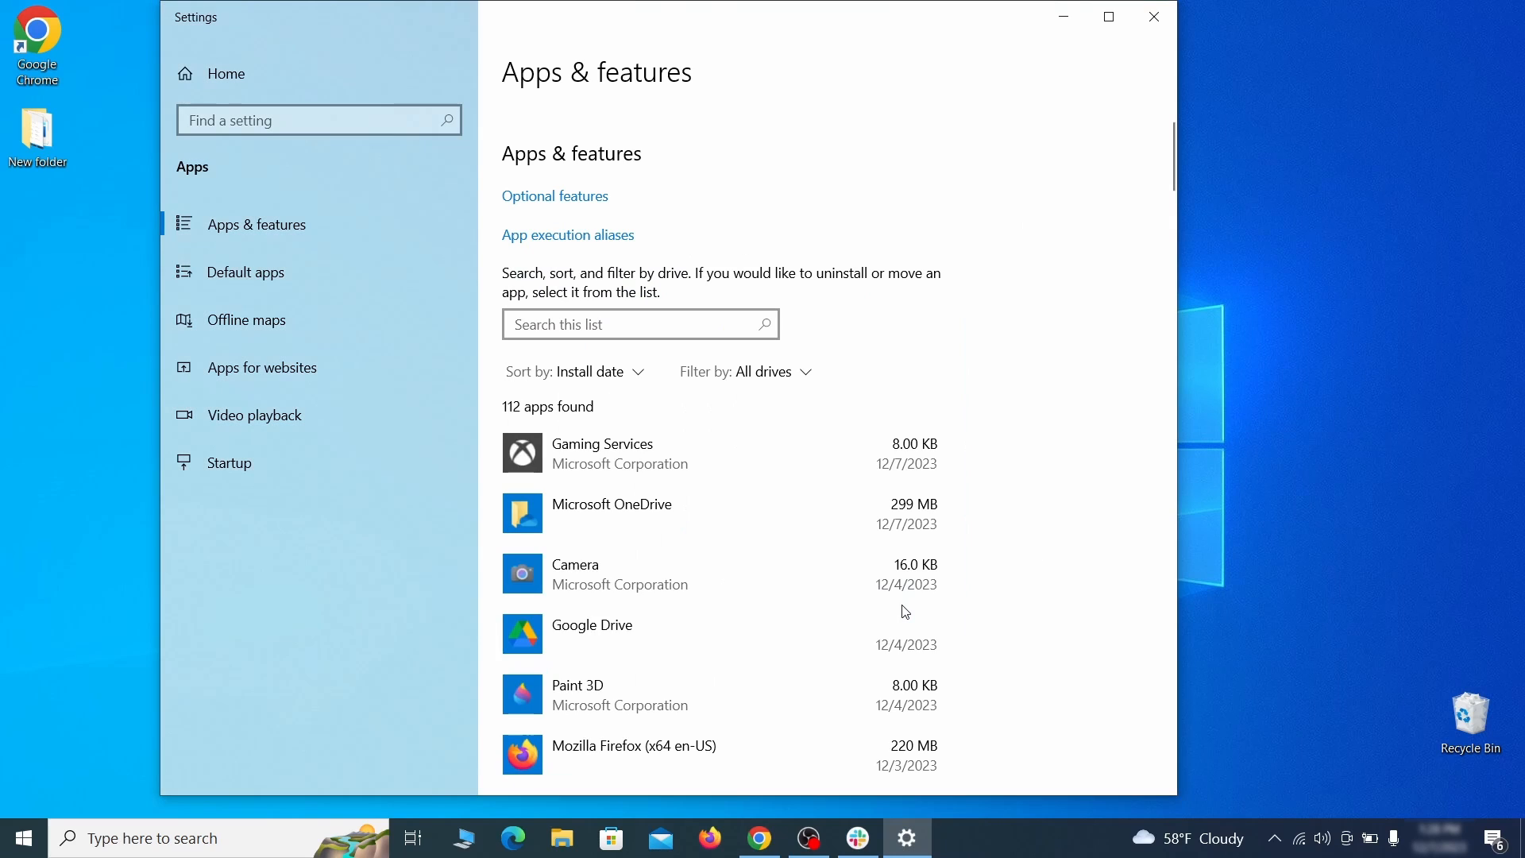
{"action": "left_click", "coordinate": [1173, 29]}
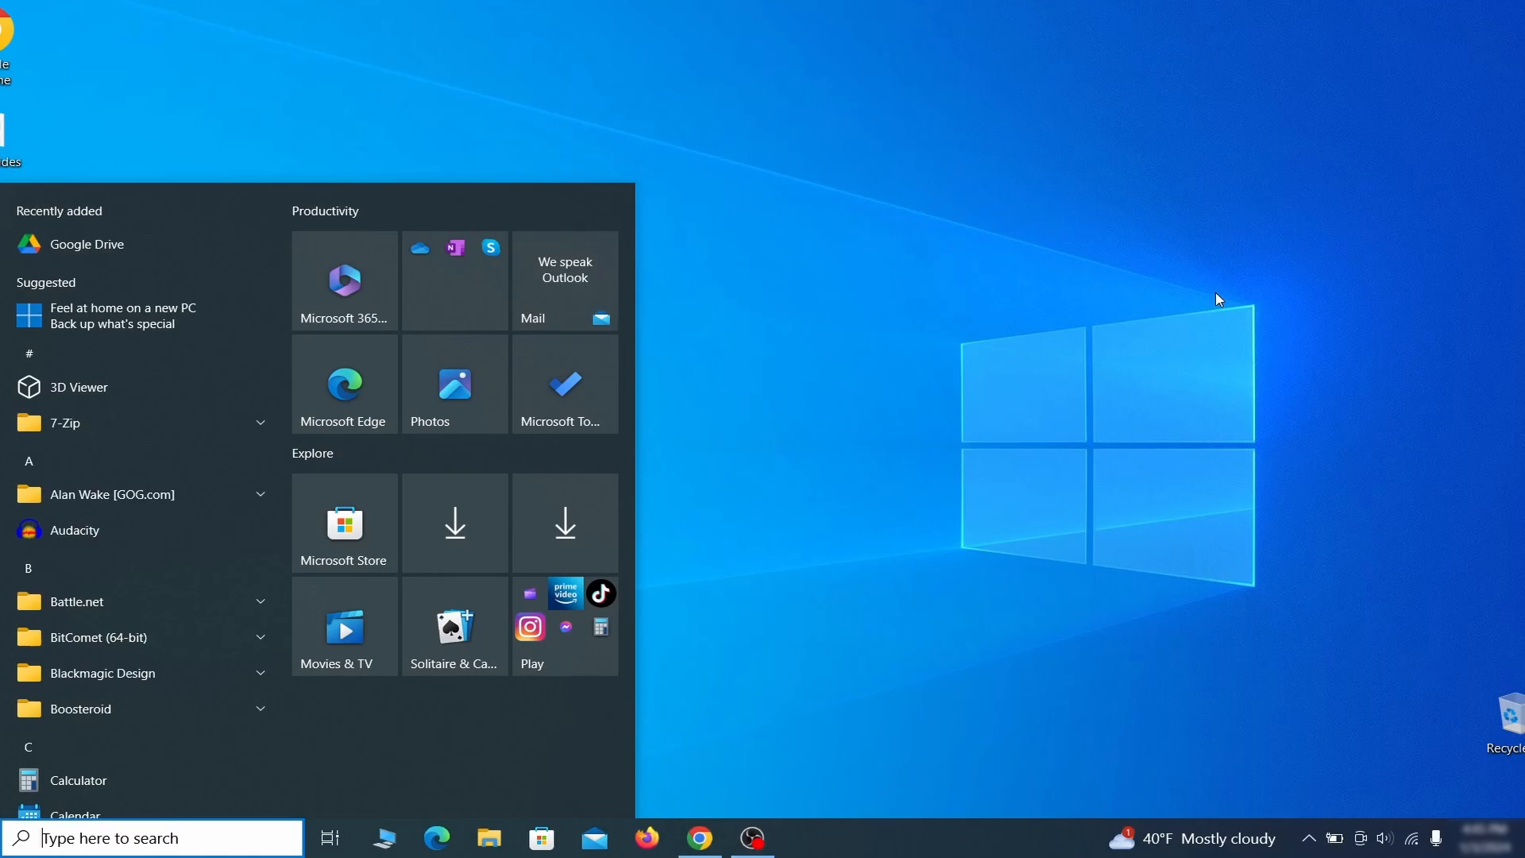
- Open the restore point settings and turn on system protection for Local Disk (C:) with a maximum disk usage of 4%
{"action": "type", "text": "create a"}
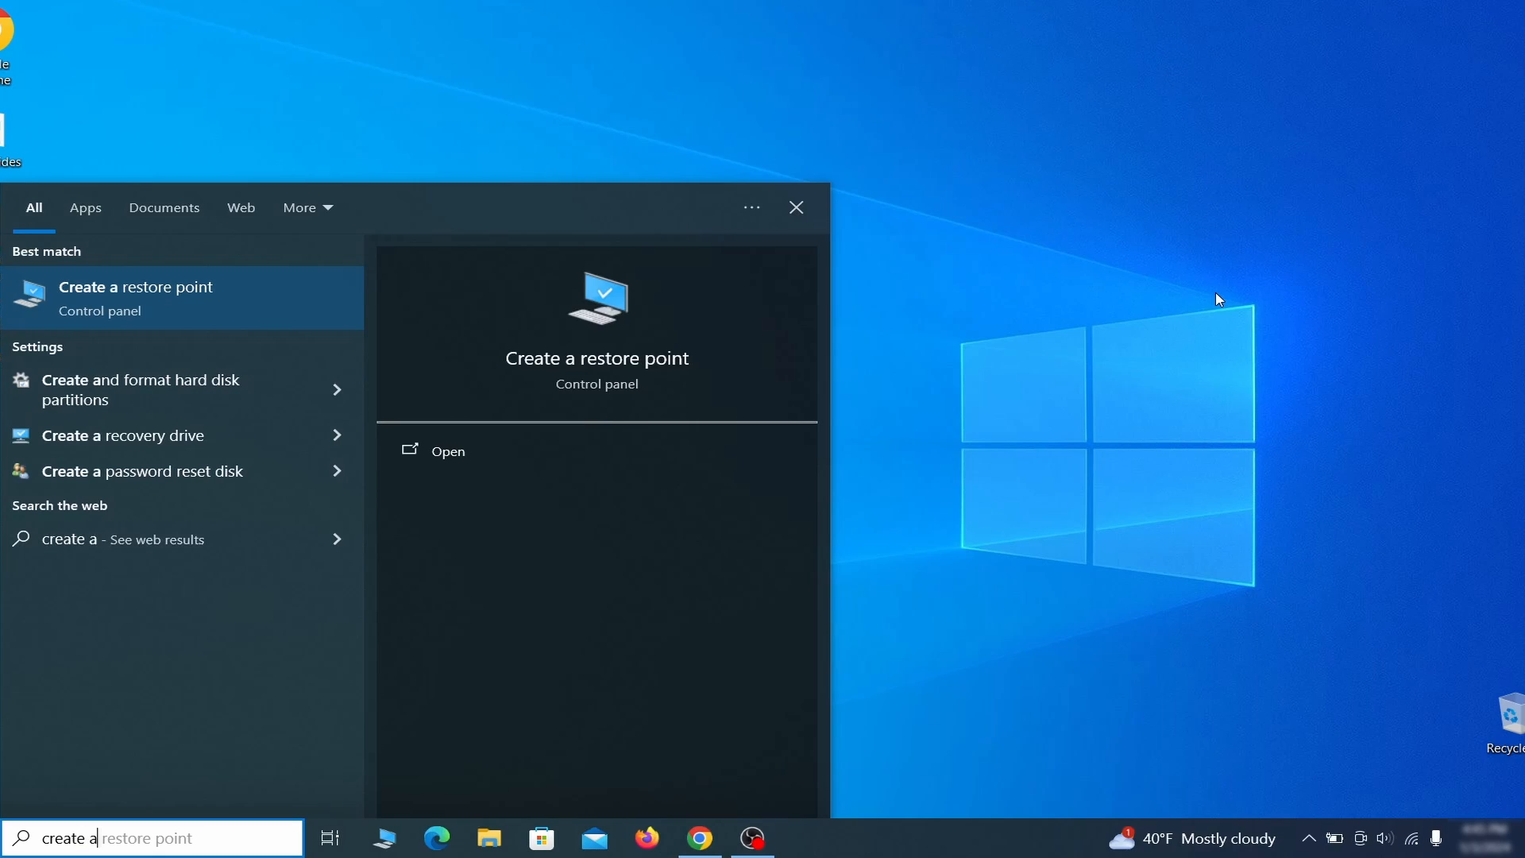
{"action": "type", "text": " restore point"}
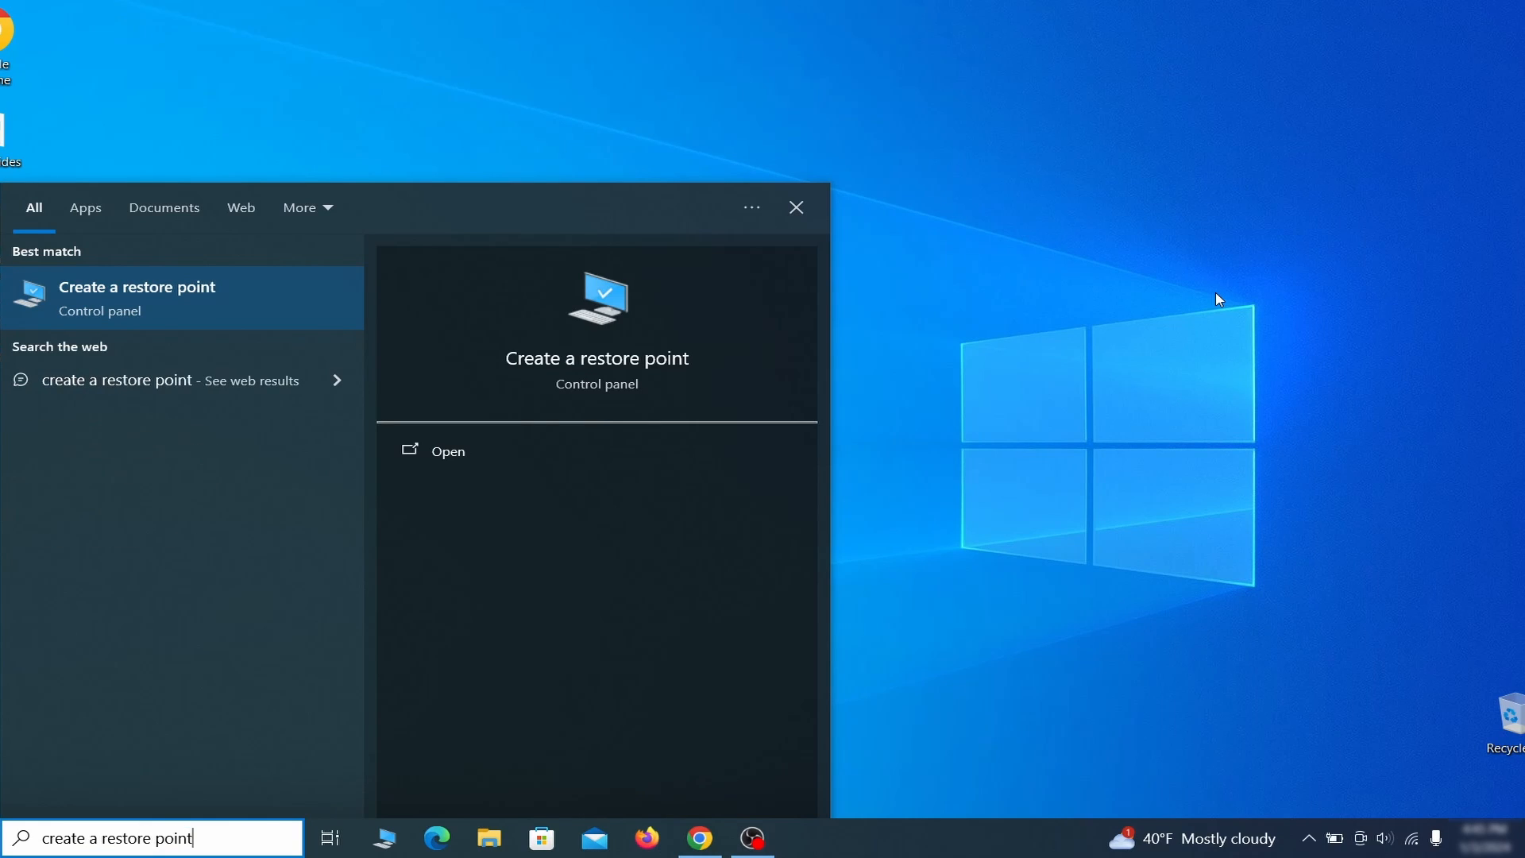
{"action": "key", "text": "Return"}
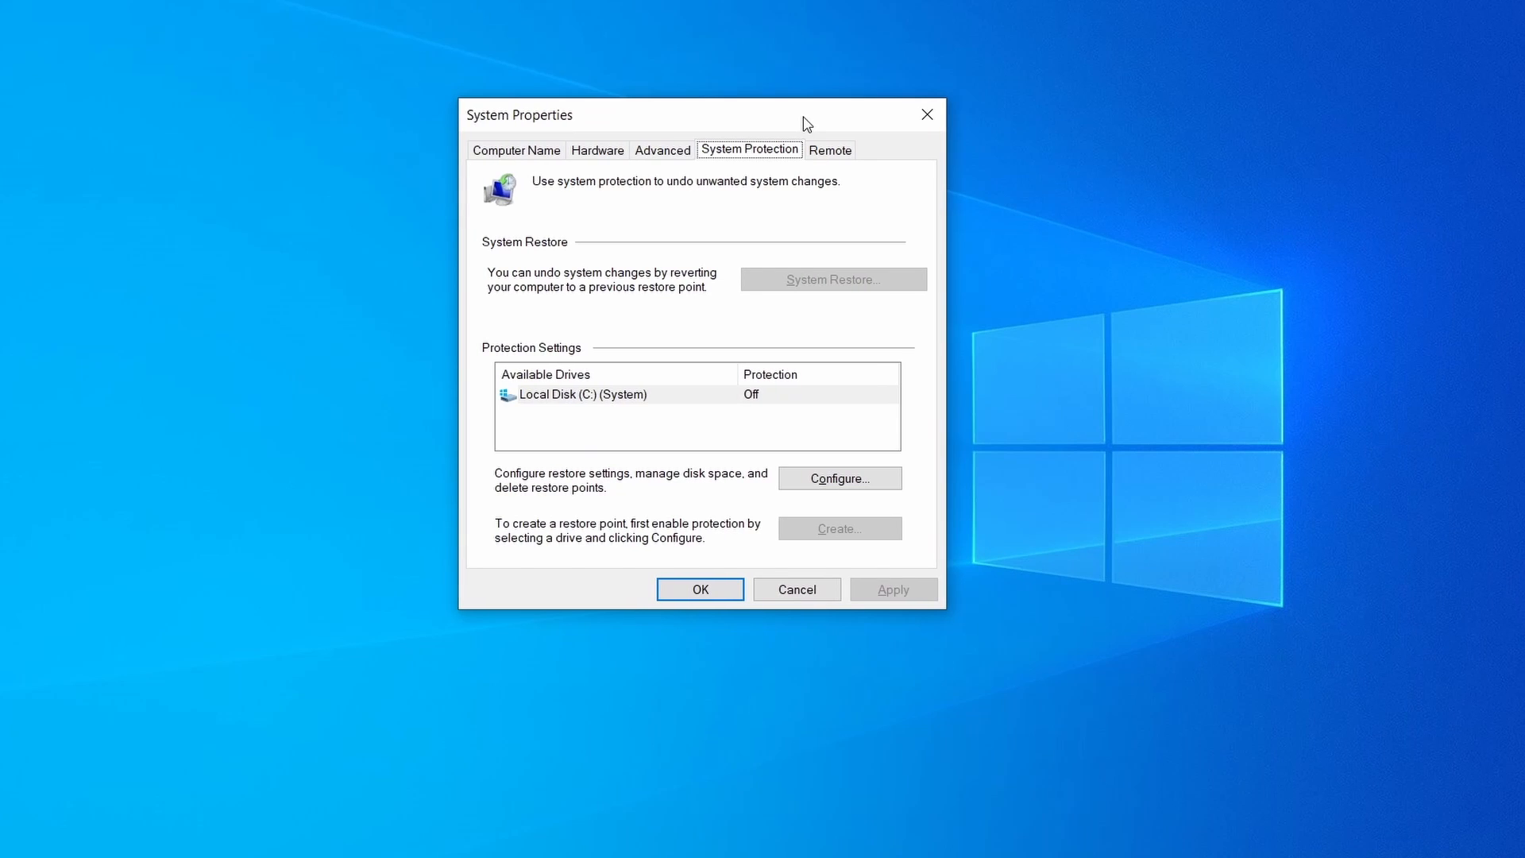
{"action": "left_click", "coordinate": [686, 400]}
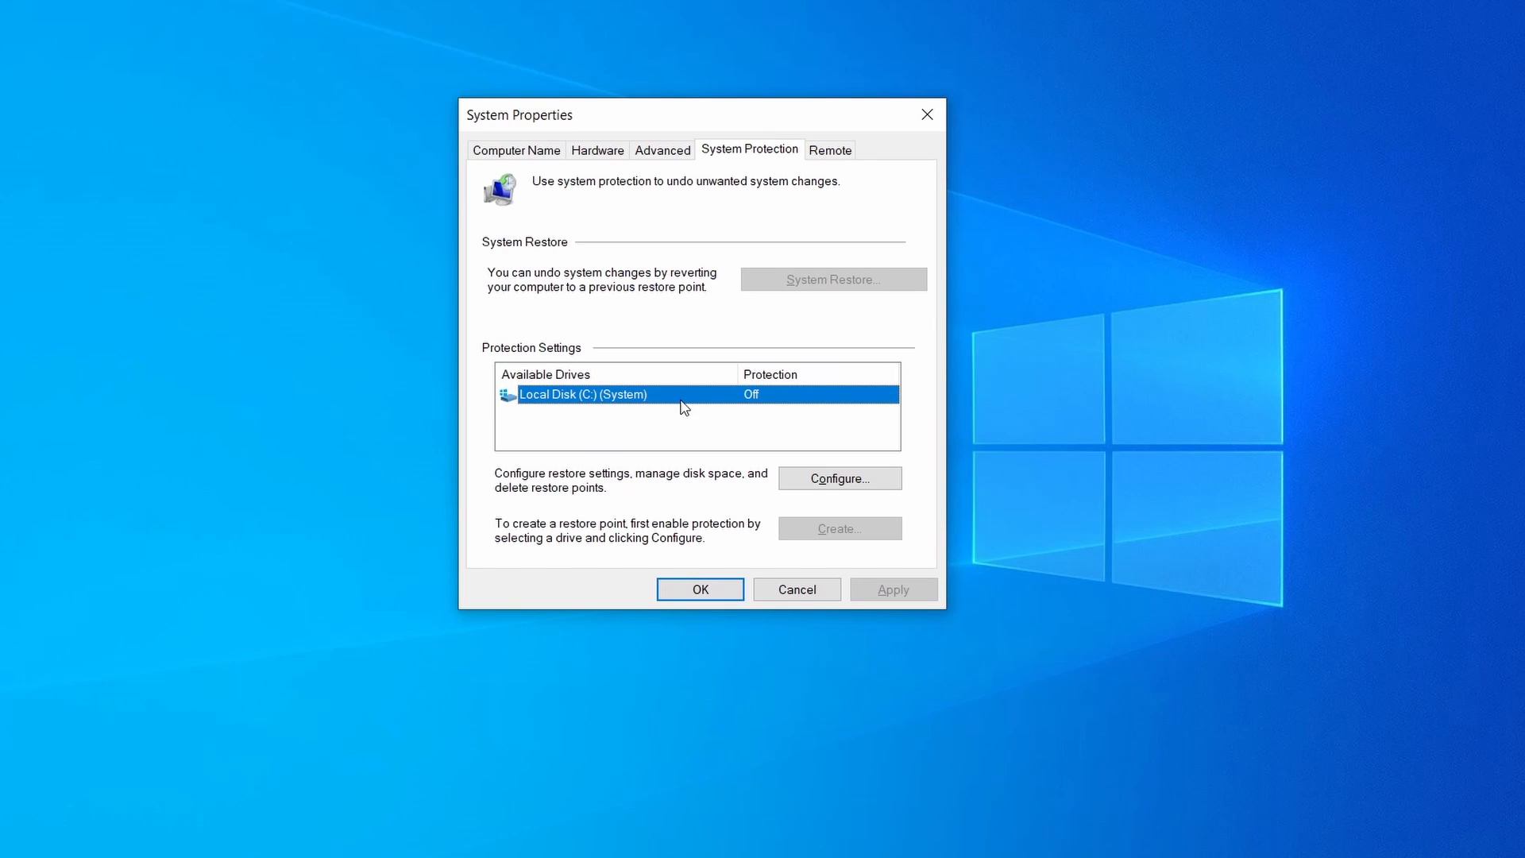
{"action": "left_click", "coordinate": [880, 480]}
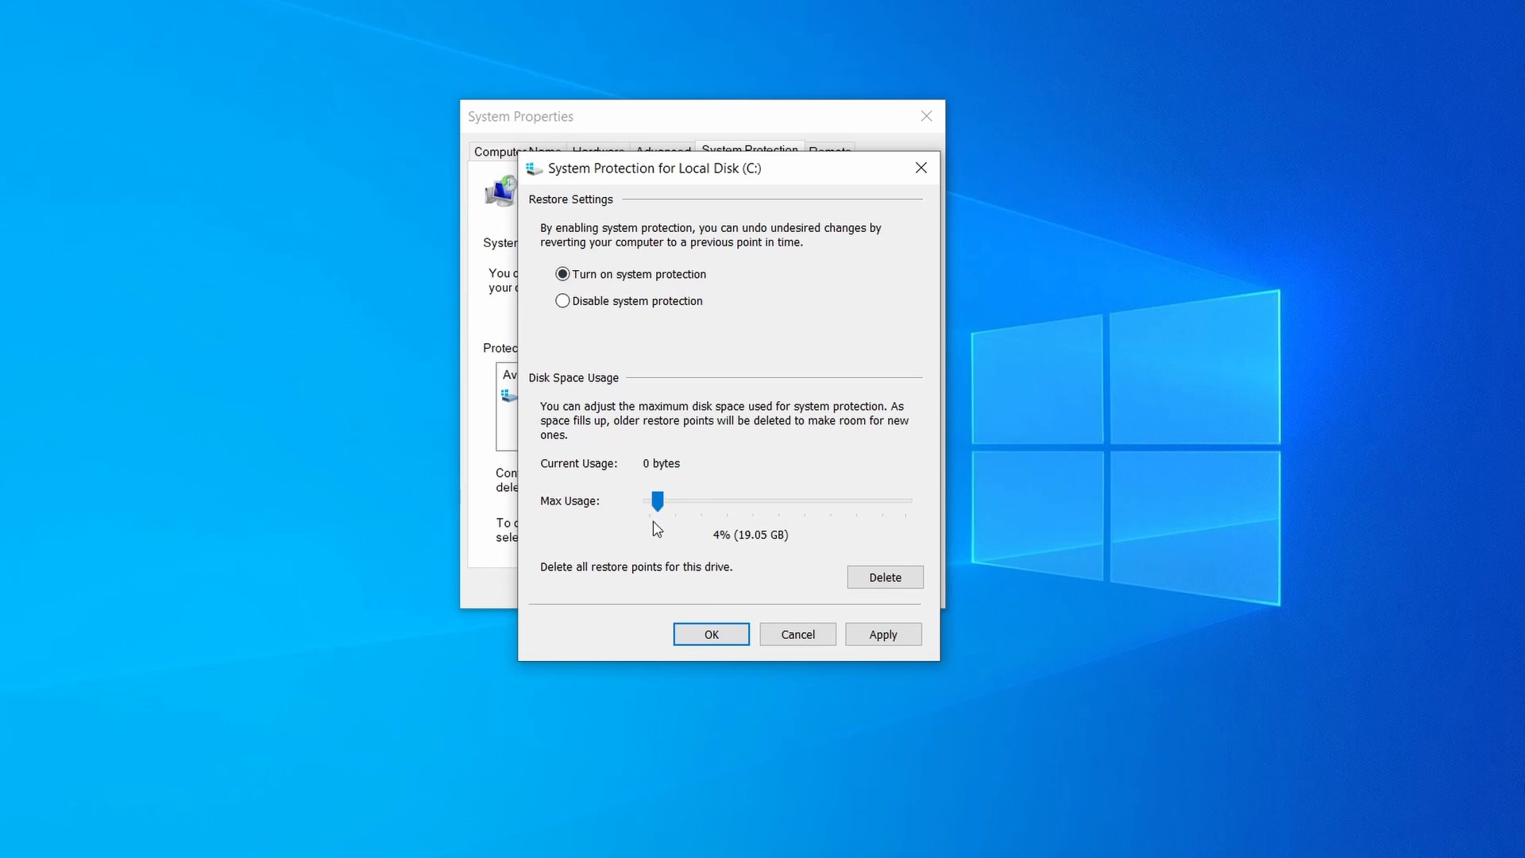
{"action": "left_click", "coordinate": [879, 635]}
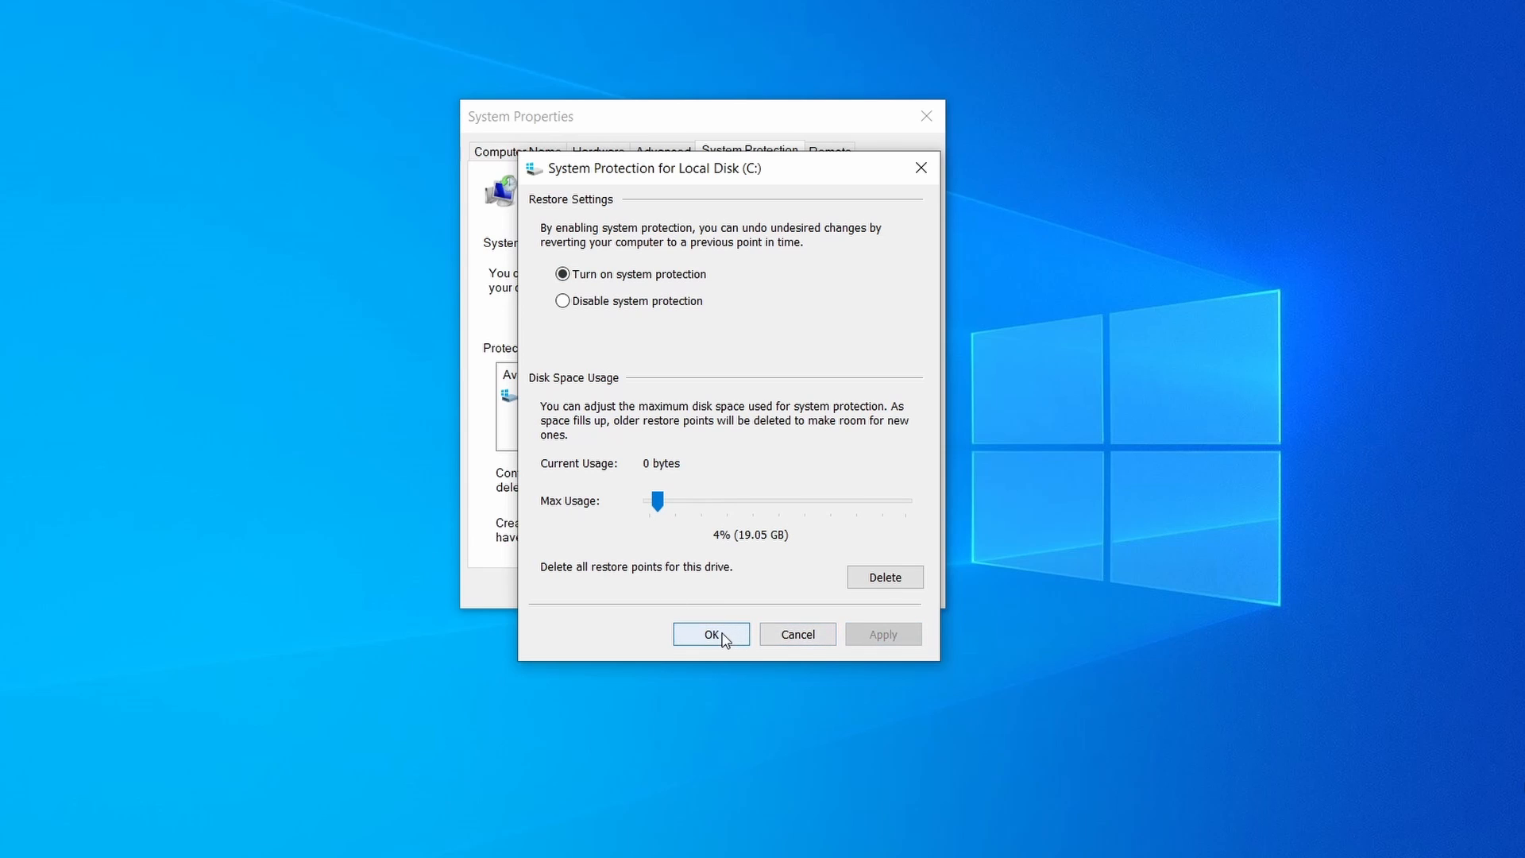
{"action": "left_click", "coordinate": [719, 636]}
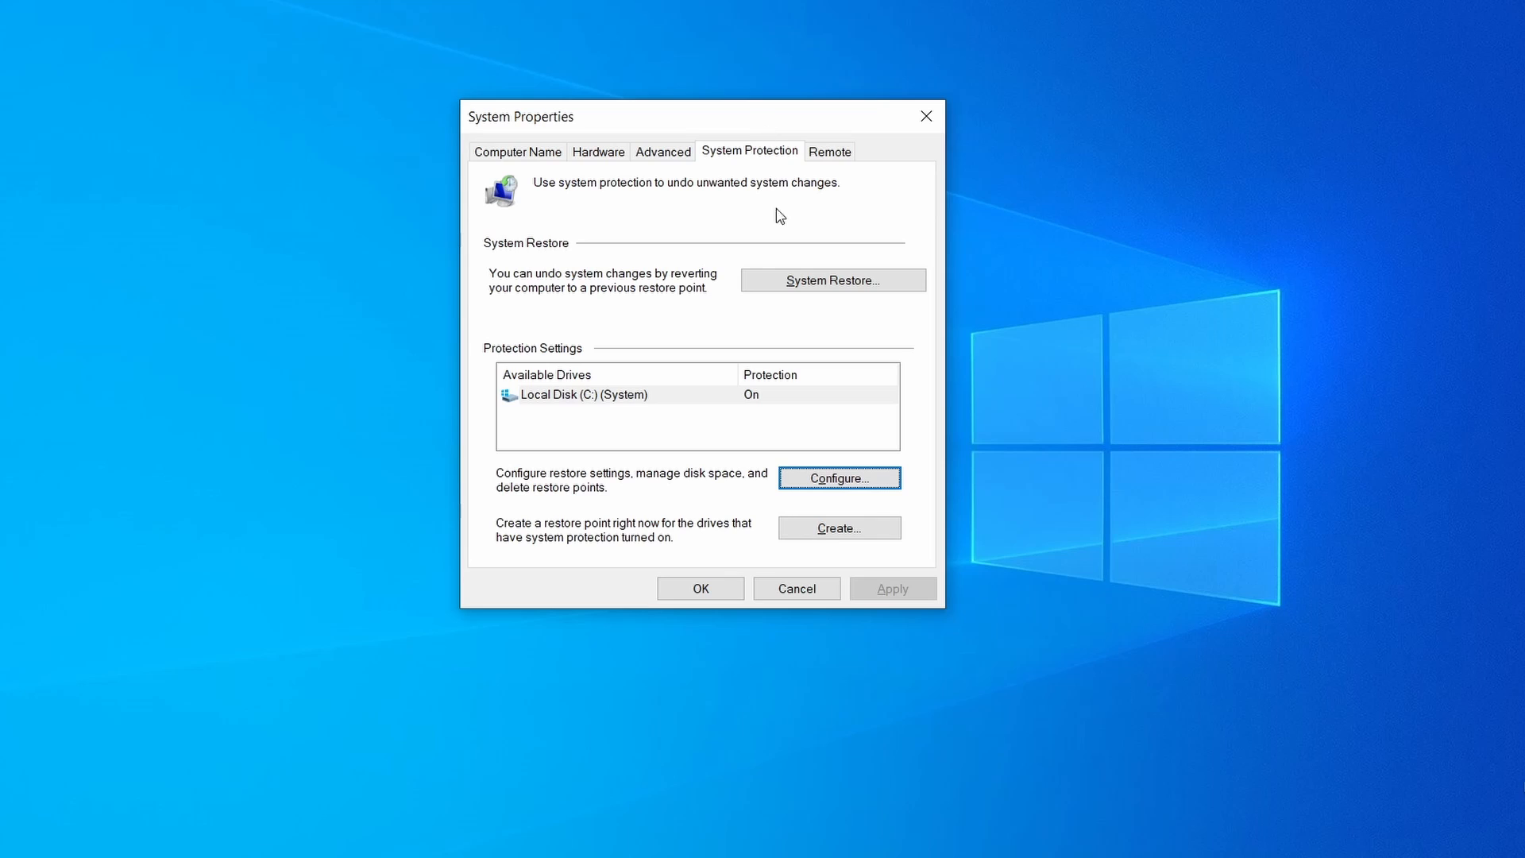
- Create a restore point with a description beginning with "Restore"
{"action": "left_click", "coordinate": [853, 537]}
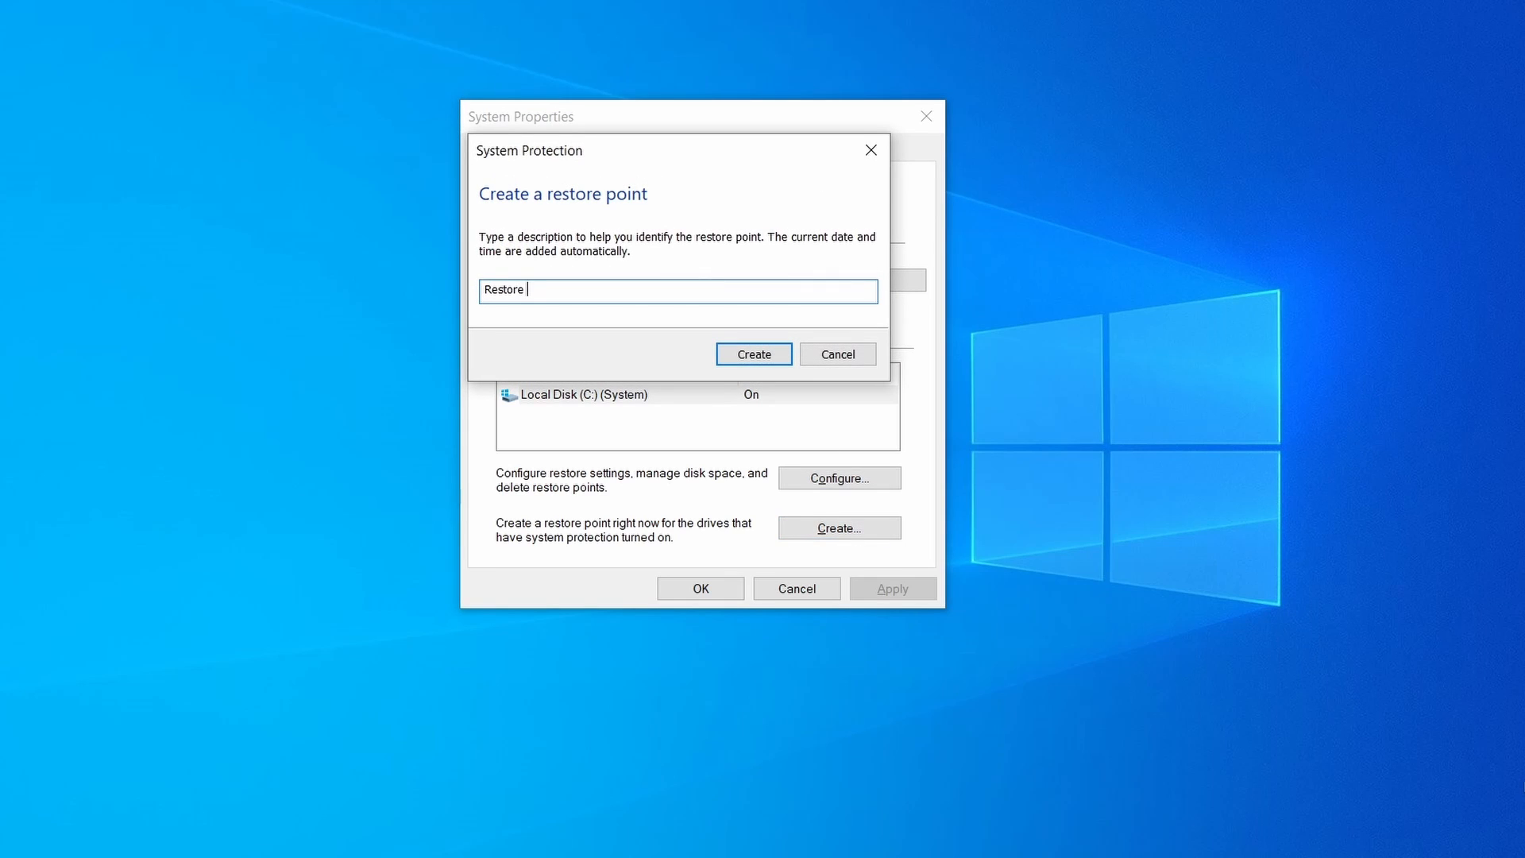
{"action": "left_click", "coordinate": [770, 352]}
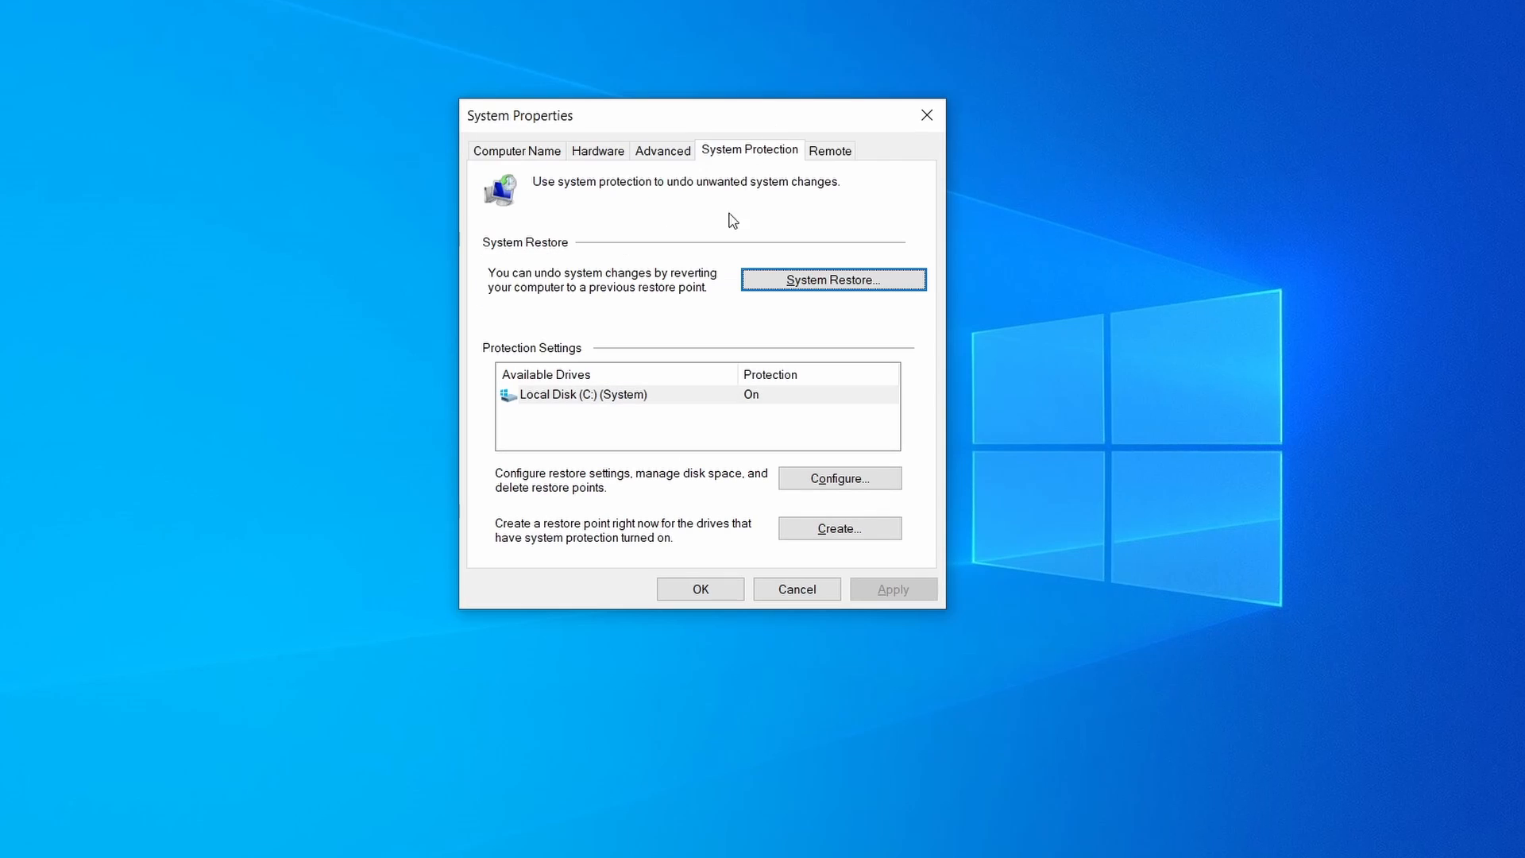
- Start System Restore and continue past its introduction to choose a restore point
{"action": "left_click", "coordinate": [895, 287]}
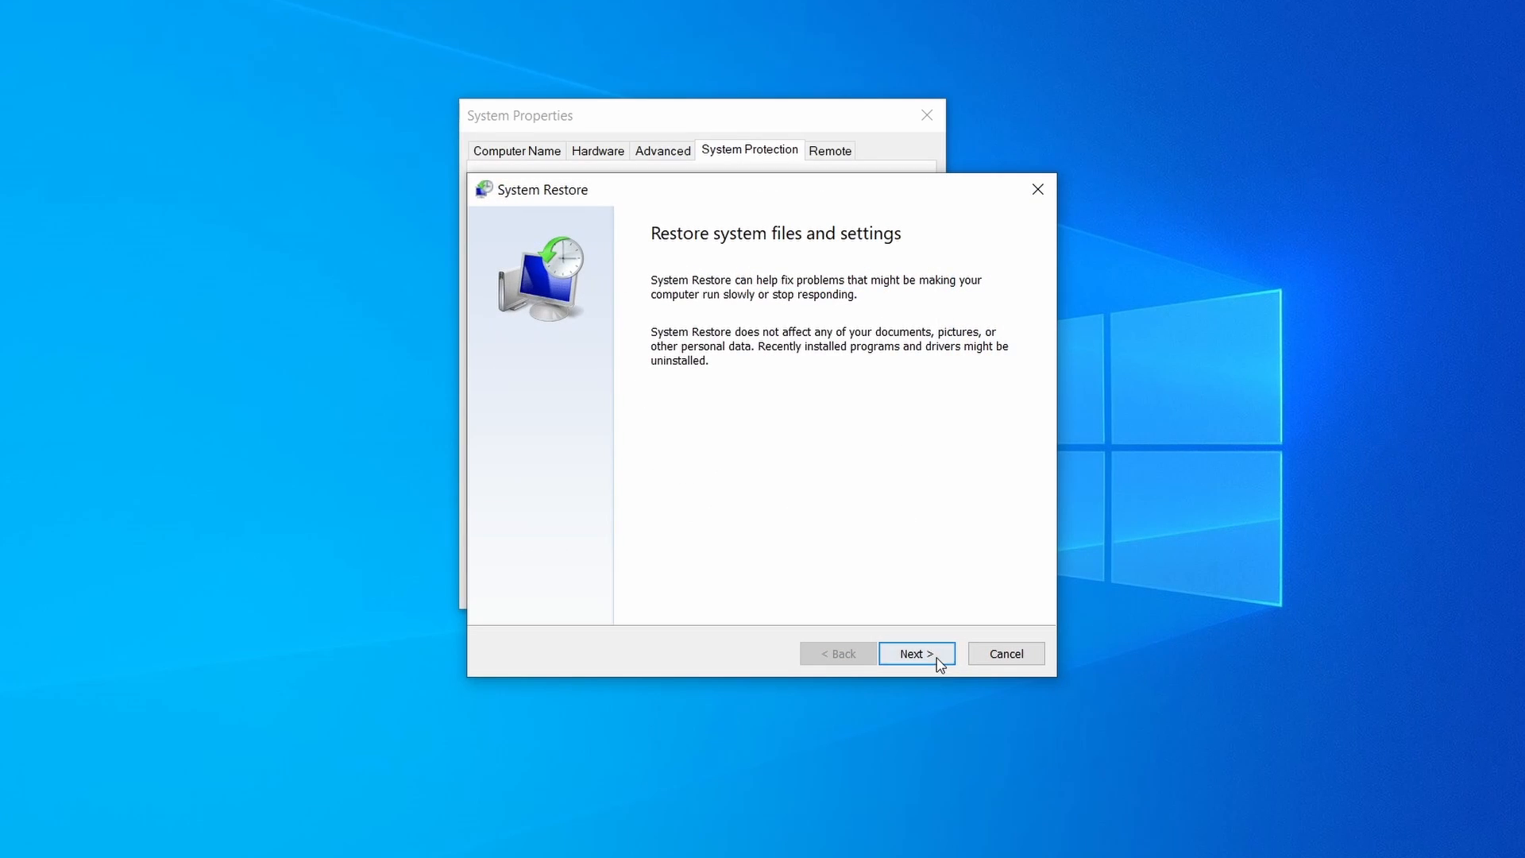
{"action": "left_click", "coordinate": [938, 657]}
{"action": "left_click", "coordinate": [750, 366]}
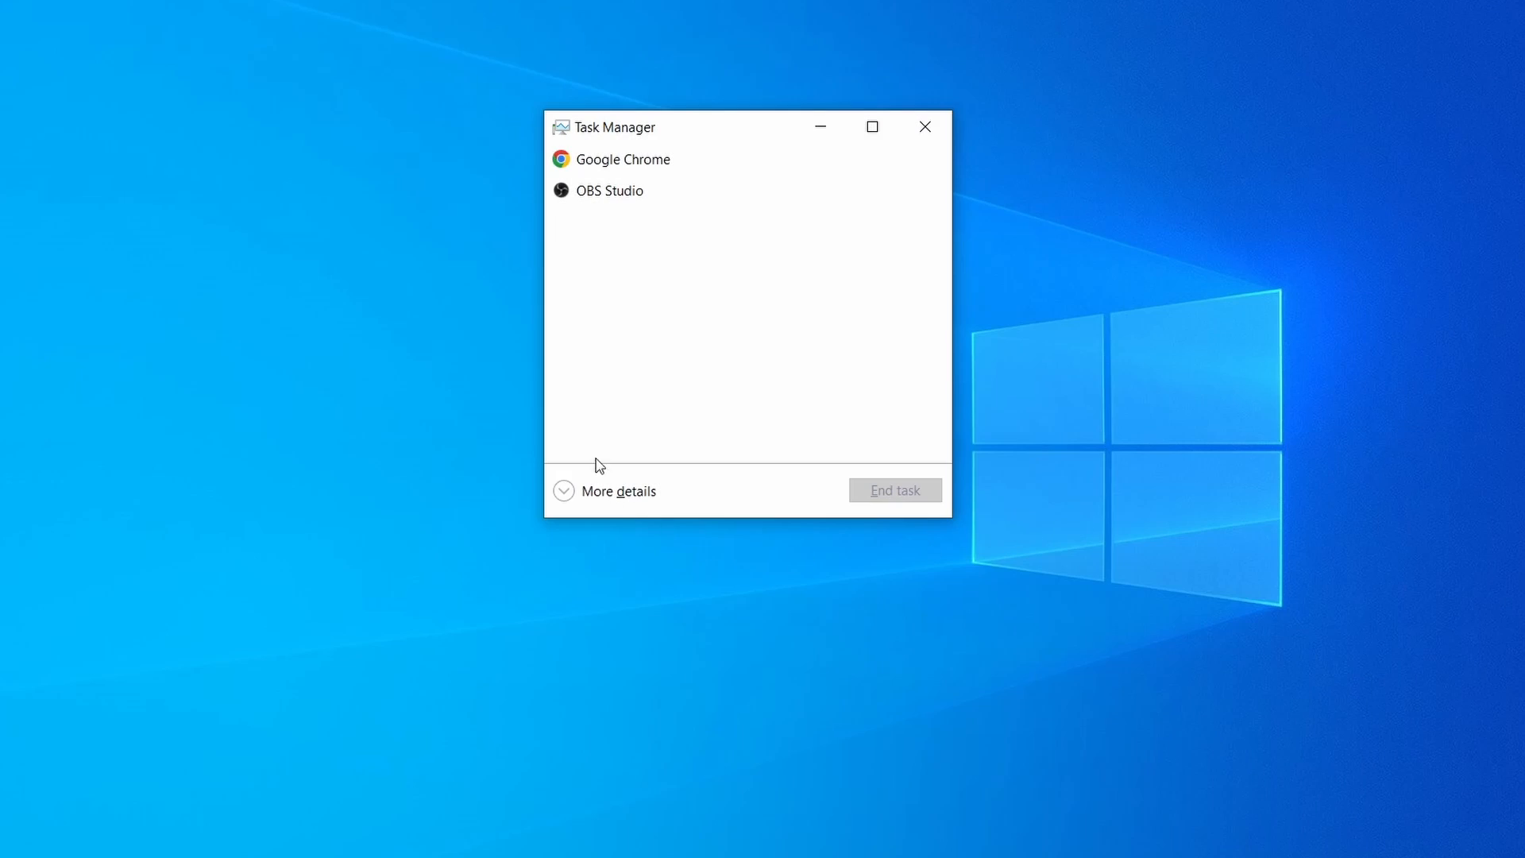
- Show full process details, sort by CPU and then by memory, and open the file location of Example Malware Process
{"action": "left_click", "coordinate": [579, 496]}
{"action": "left_click", "coordinate": [750, 187]}
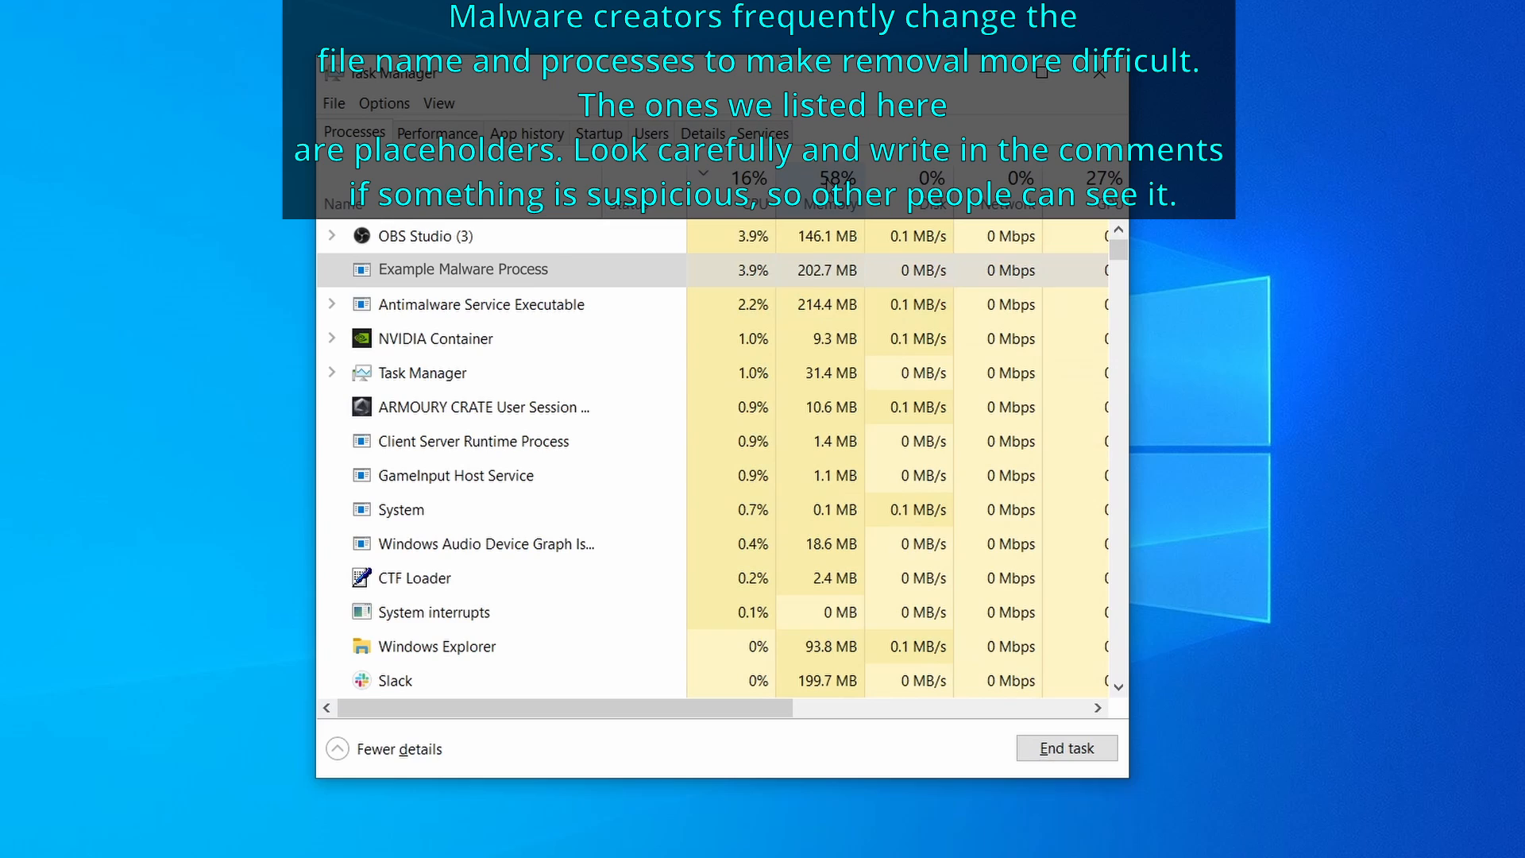
{"action": "left_click", "coordinate": [830, 191]}
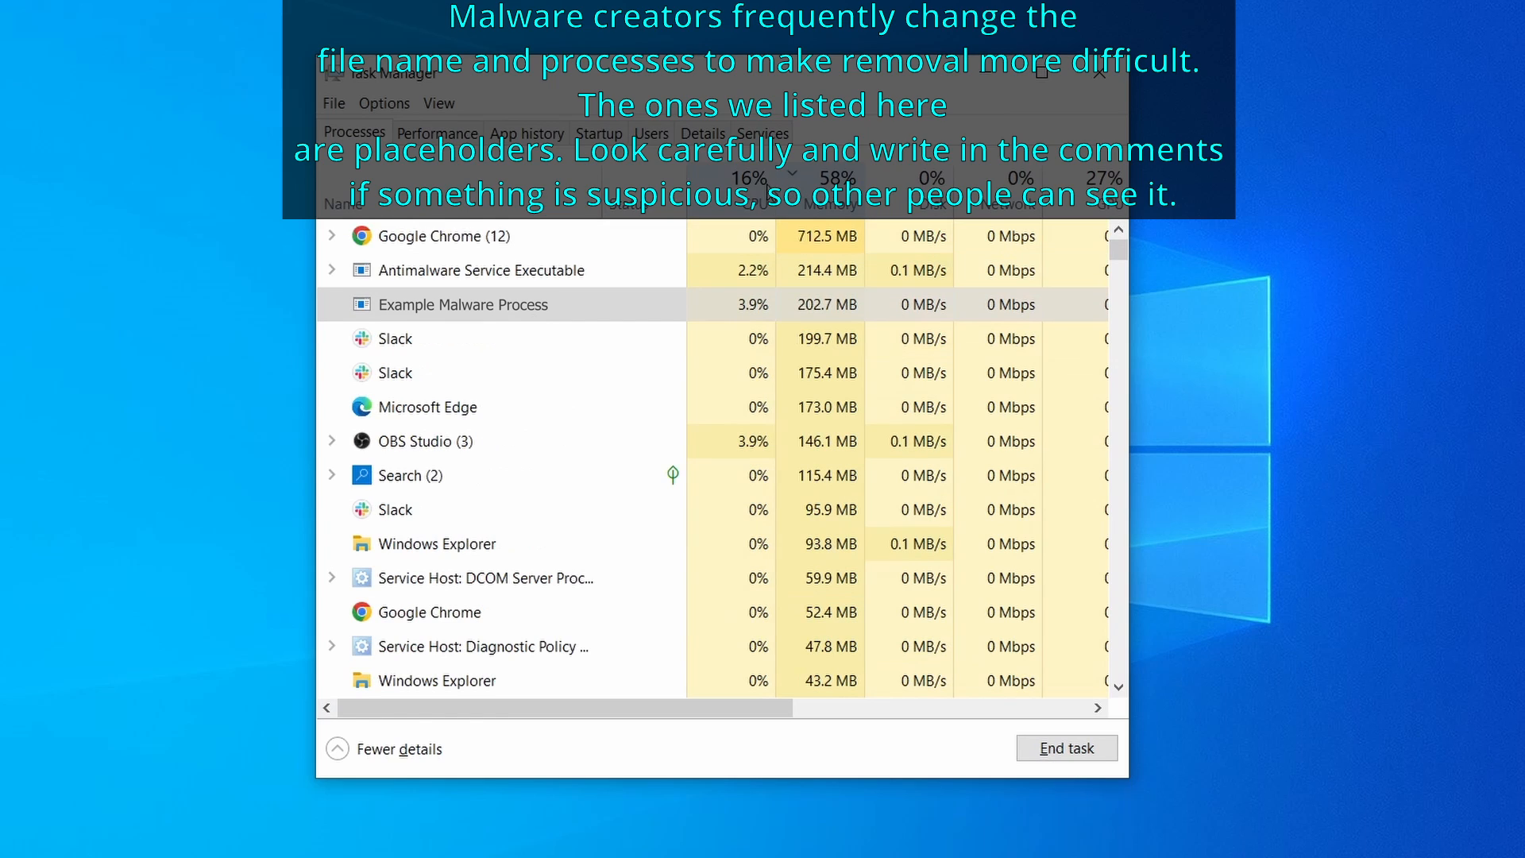
{"action": "right_click", "coordinate": [728, 304]}
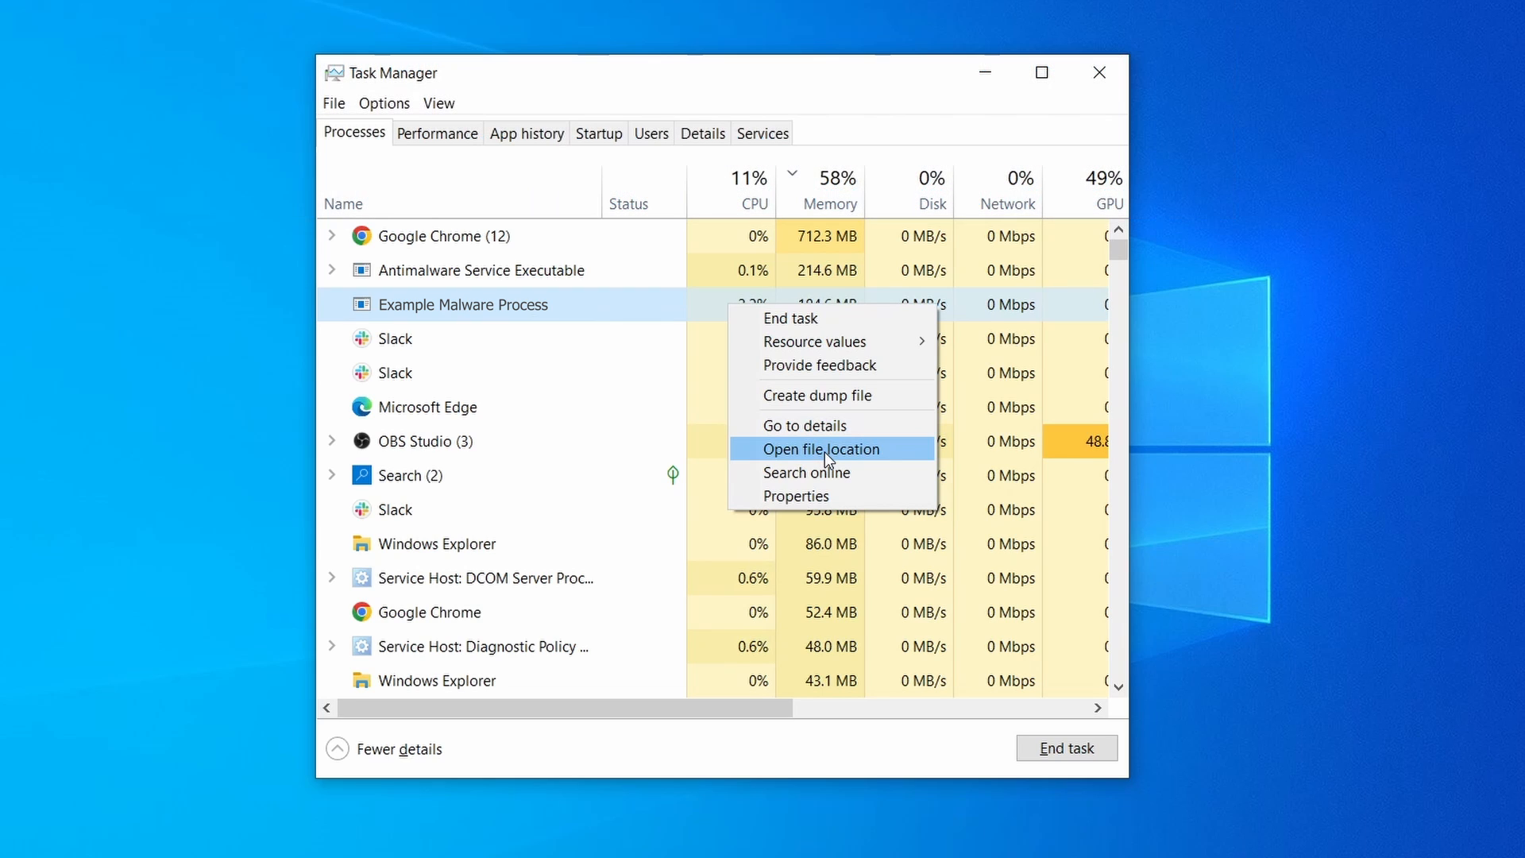
{"action": "left_click", "coordinate": [825, 449]}
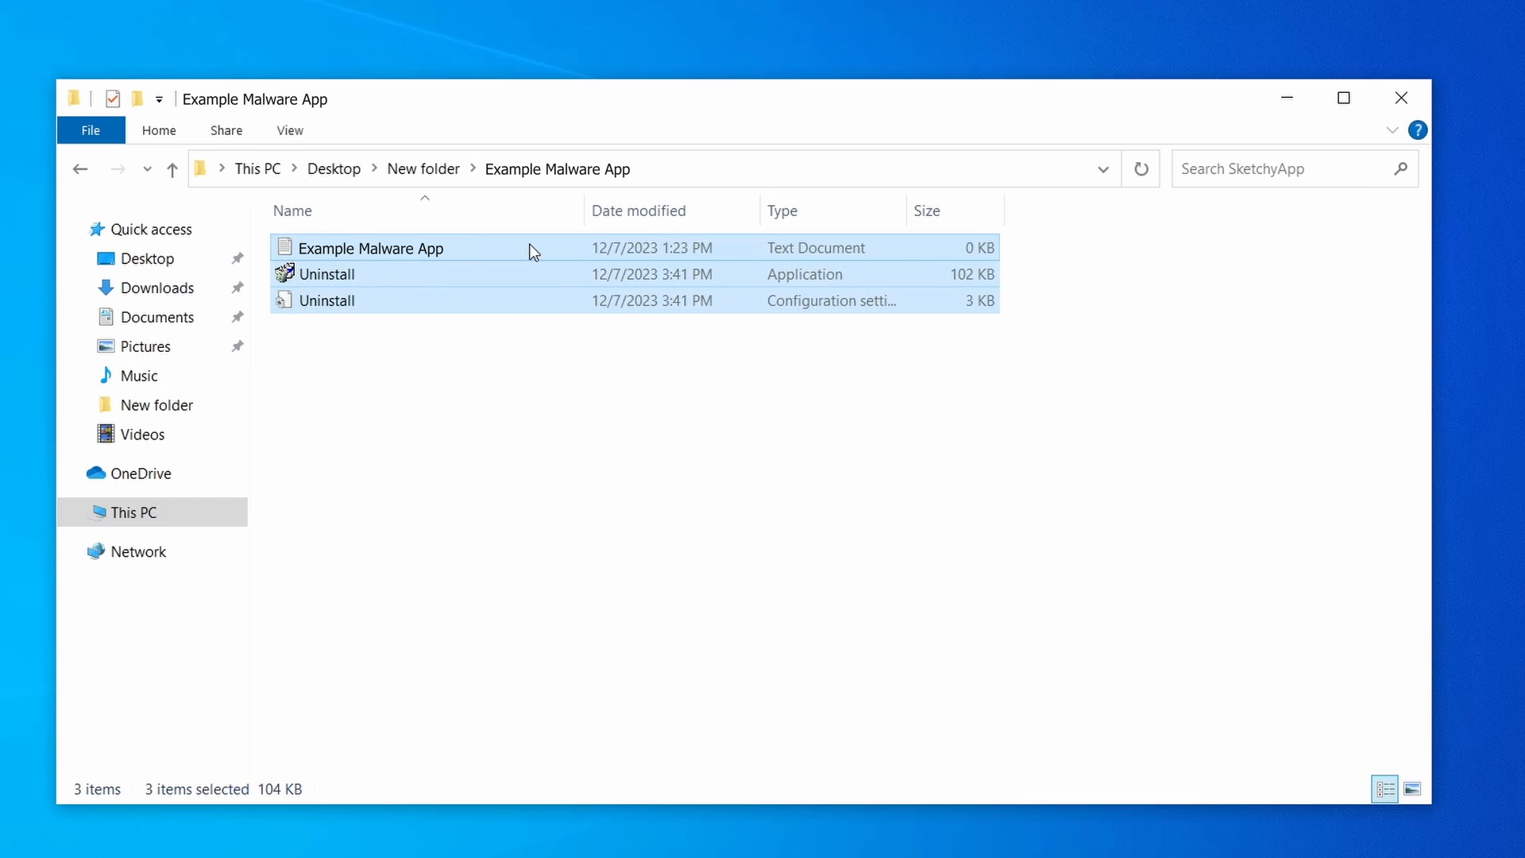
- Delete all selected files in the Example Malware App folder and close its window
{"action": "right_click", "coordinate": [528, 248]}
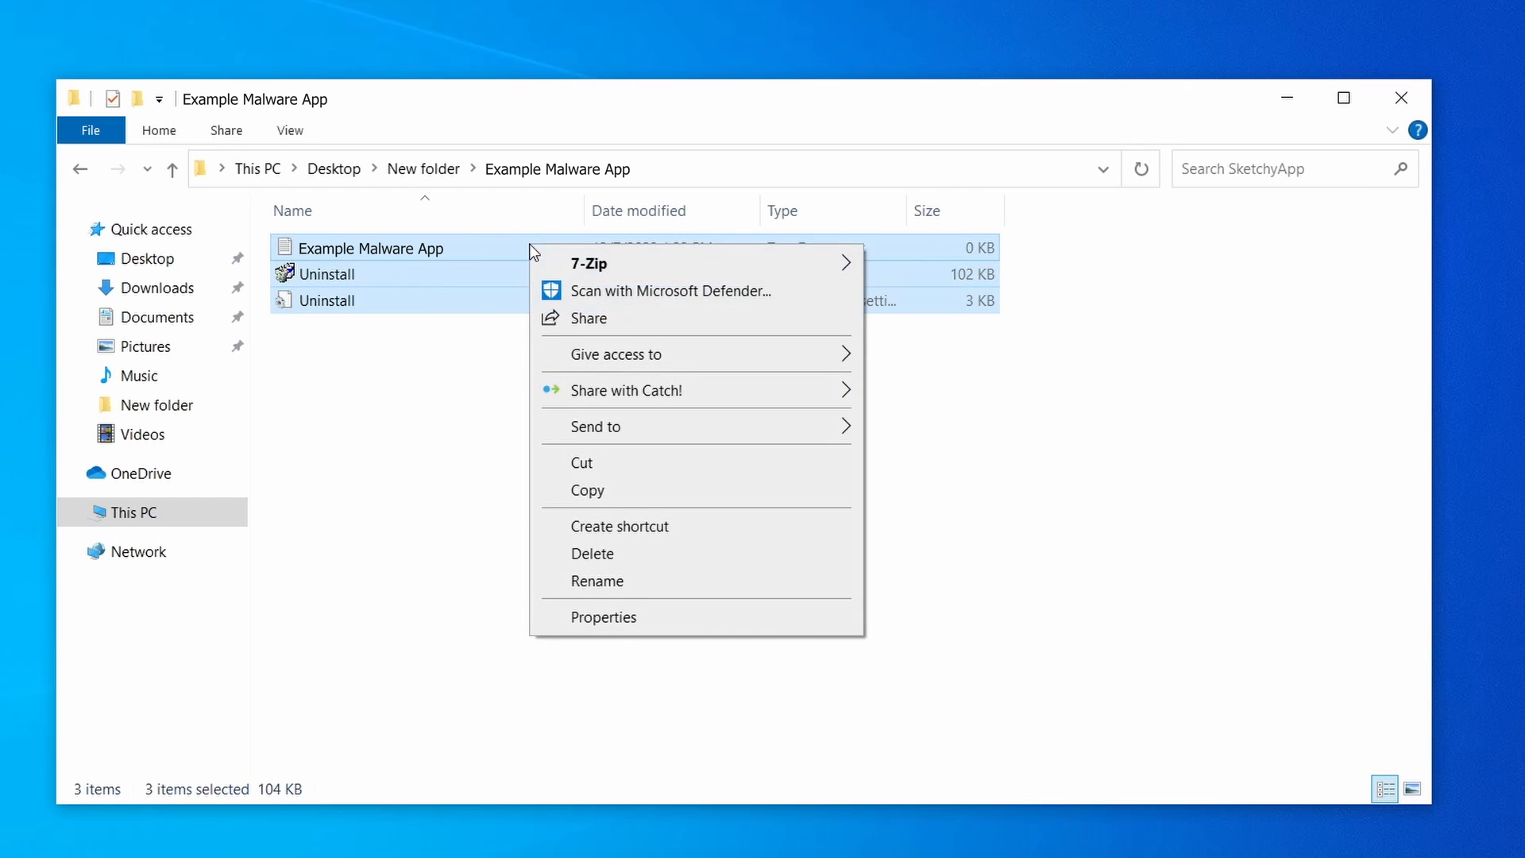
{"action": "left_click", "coordinate": [661, 555]}
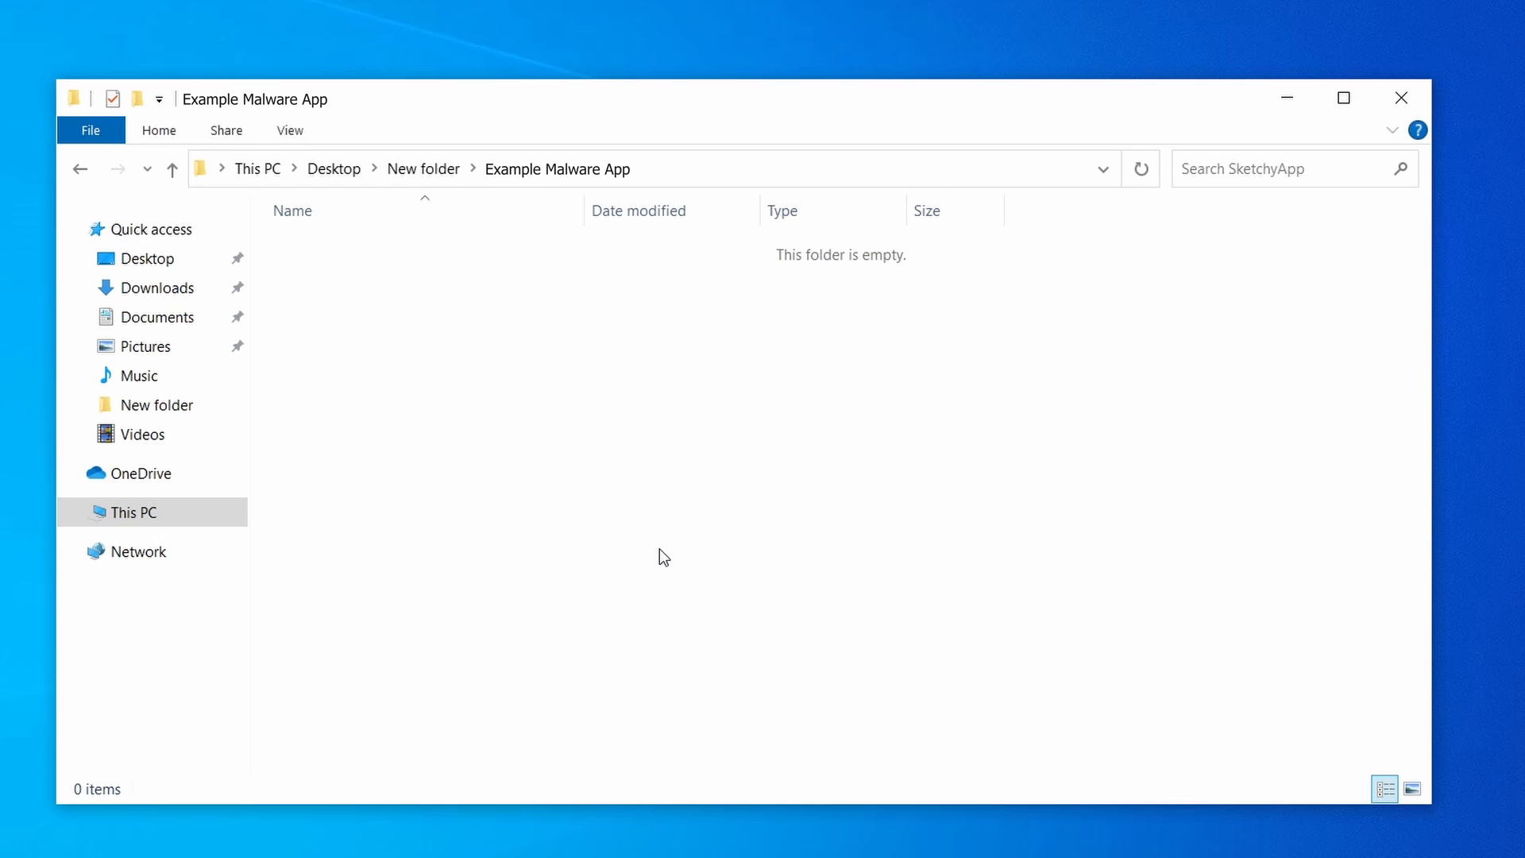
{"action": "left_click", "coordinate": [1402, 97]}
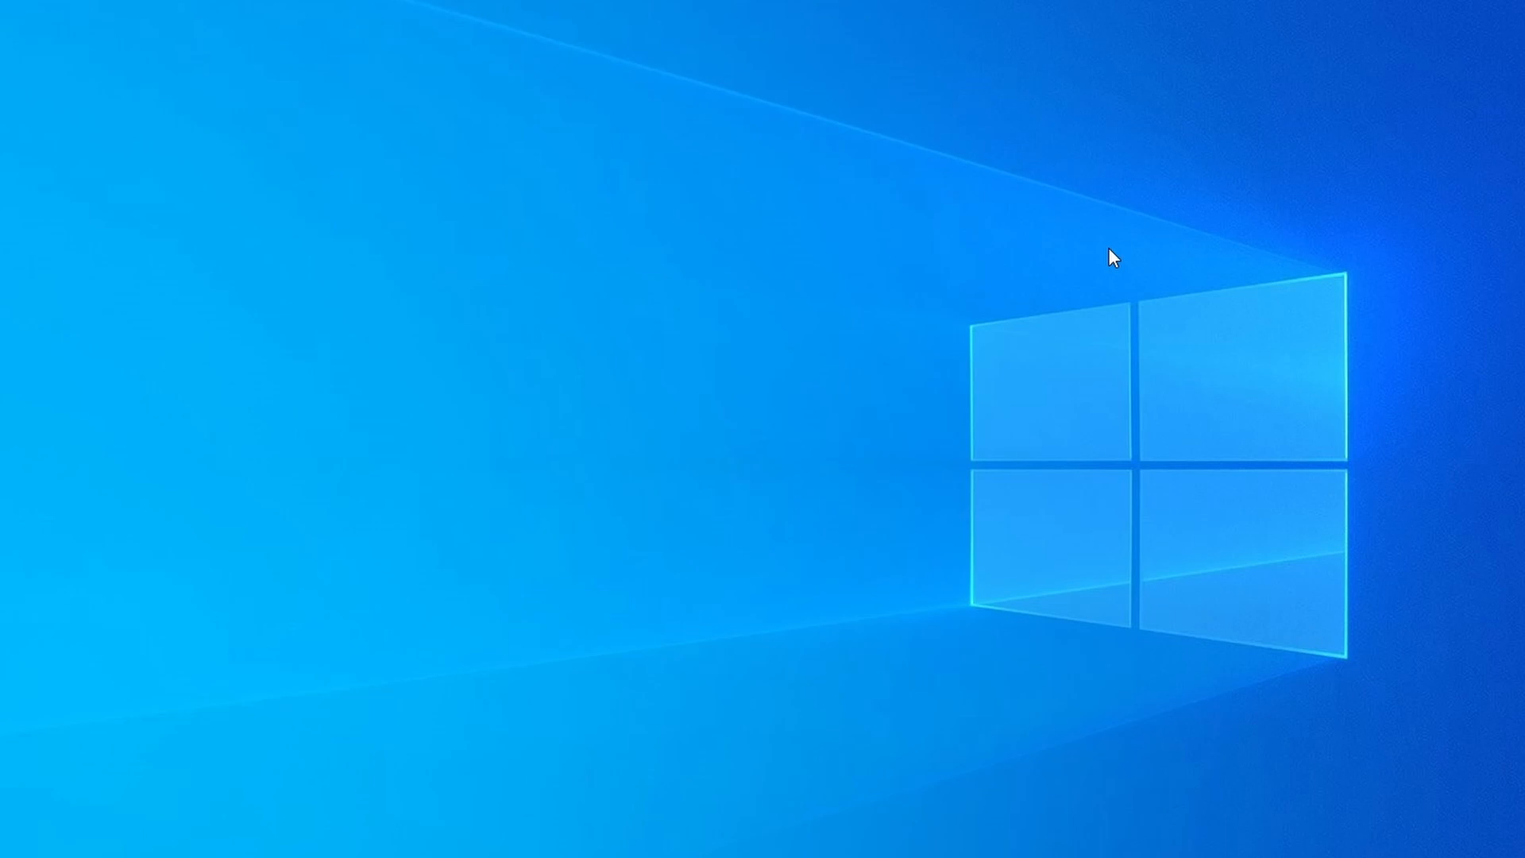
- Reopen Task Manager, sort the processes by CPU and then memory, and bring up the available actions for Example Malware App
{"action": "key", "text": "ctrl+shift+Escape"}
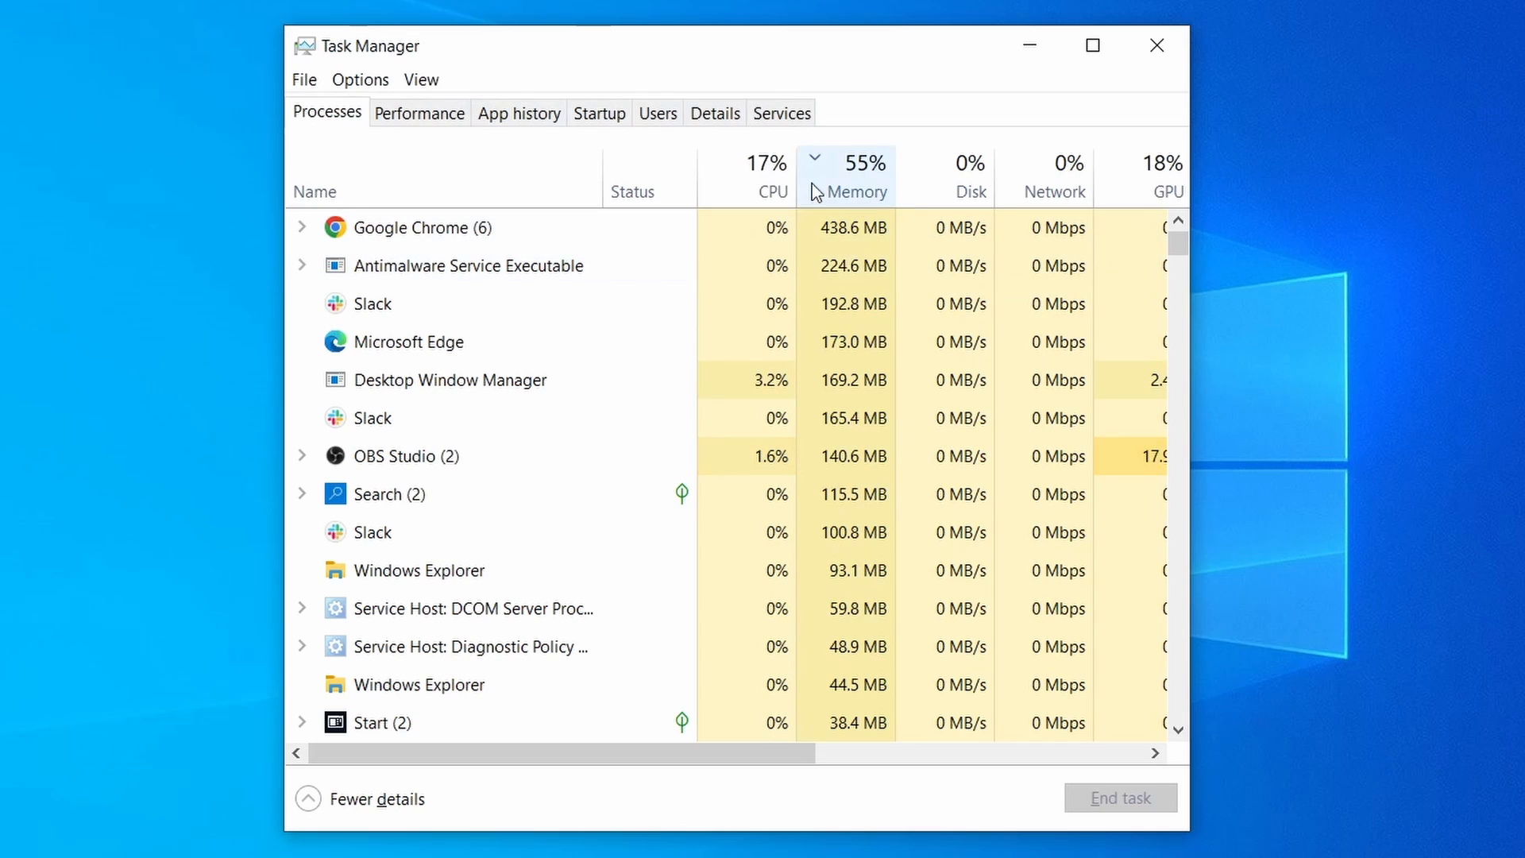
{"action": "left_click", "coordinate": [740, 189]}
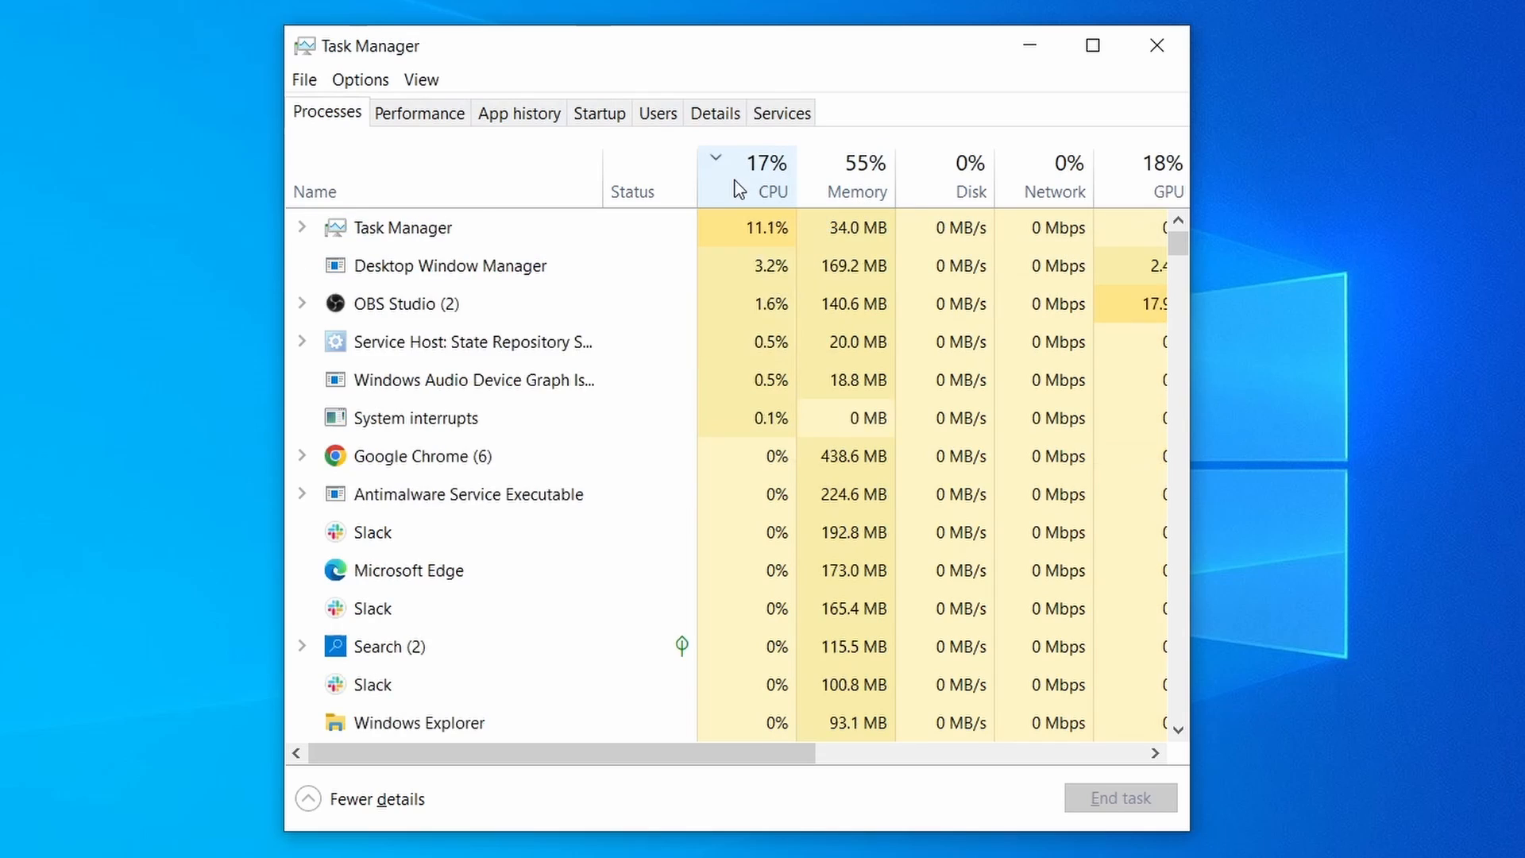
{"action": "left_click", "coordinate": [869, 173]}
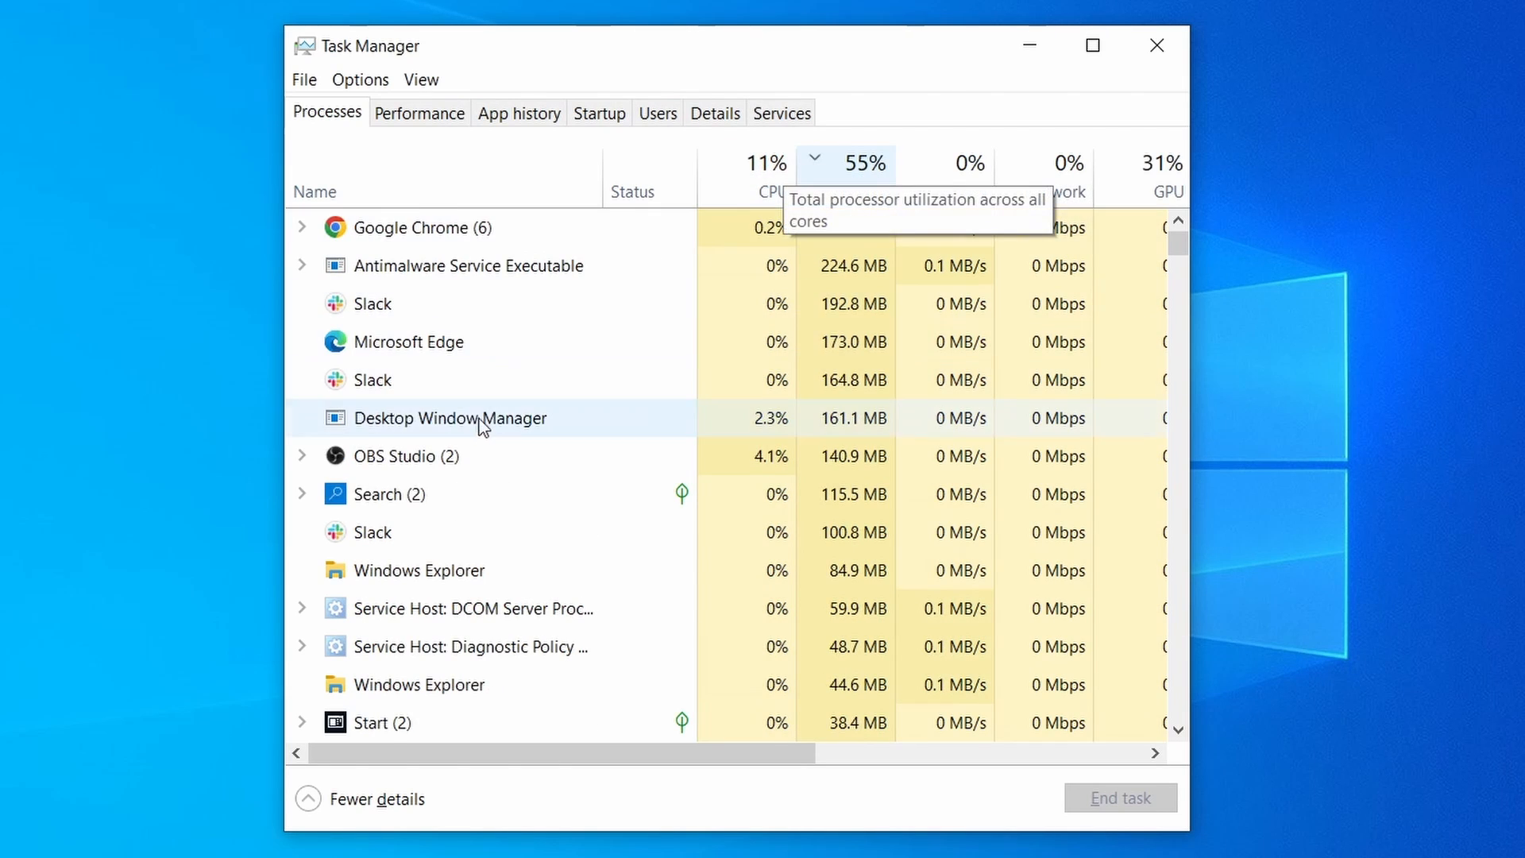
{"action": "scroll", "coordinate": [662, 536], "scroll_direction": "down", "scroll_amount": 2}
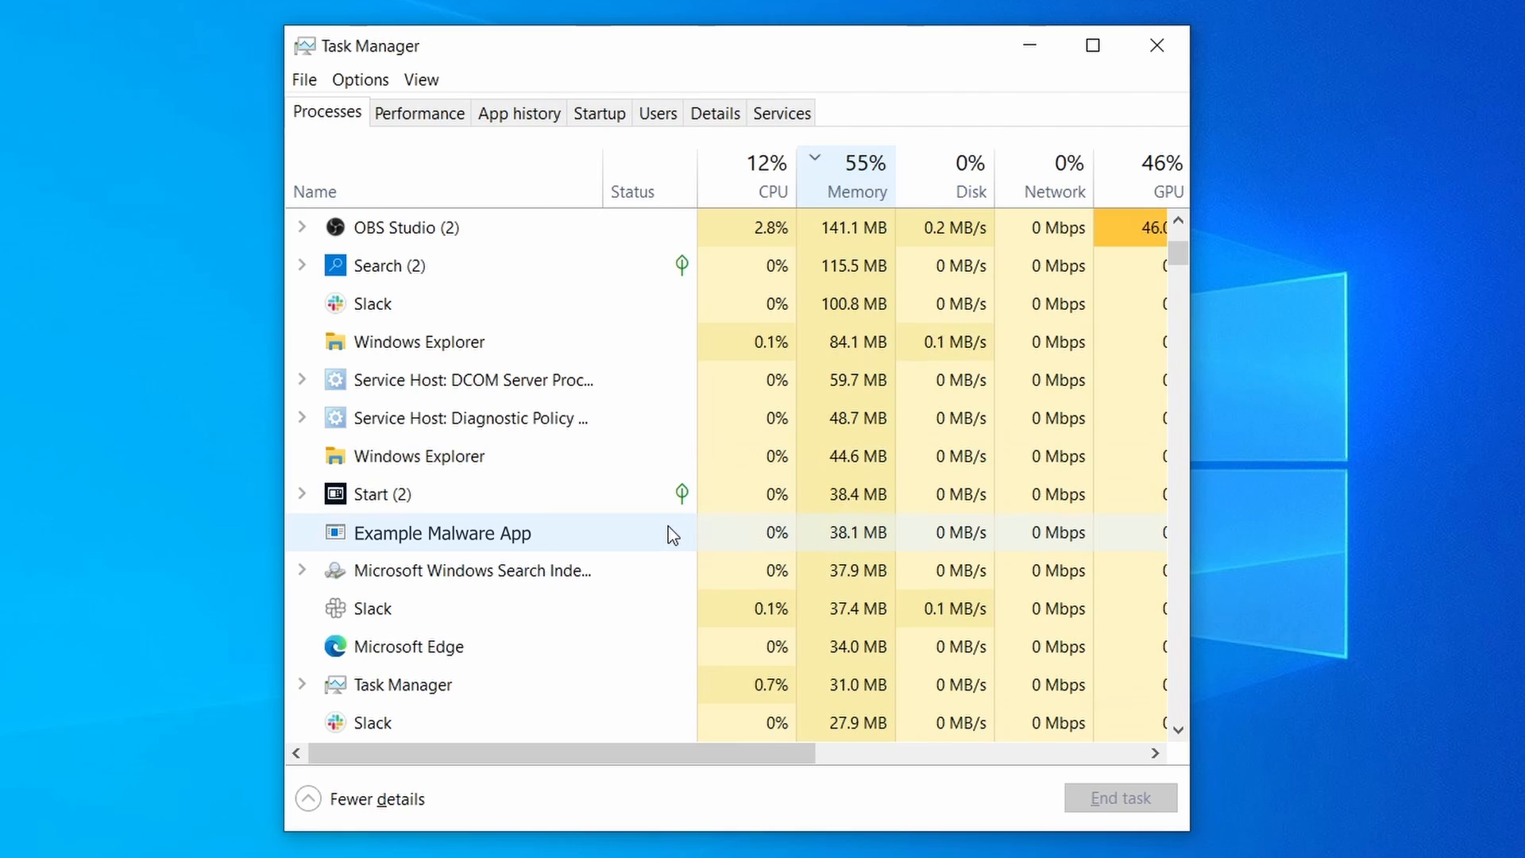
{"action": "right_click", "coordinate": [670, 528]}
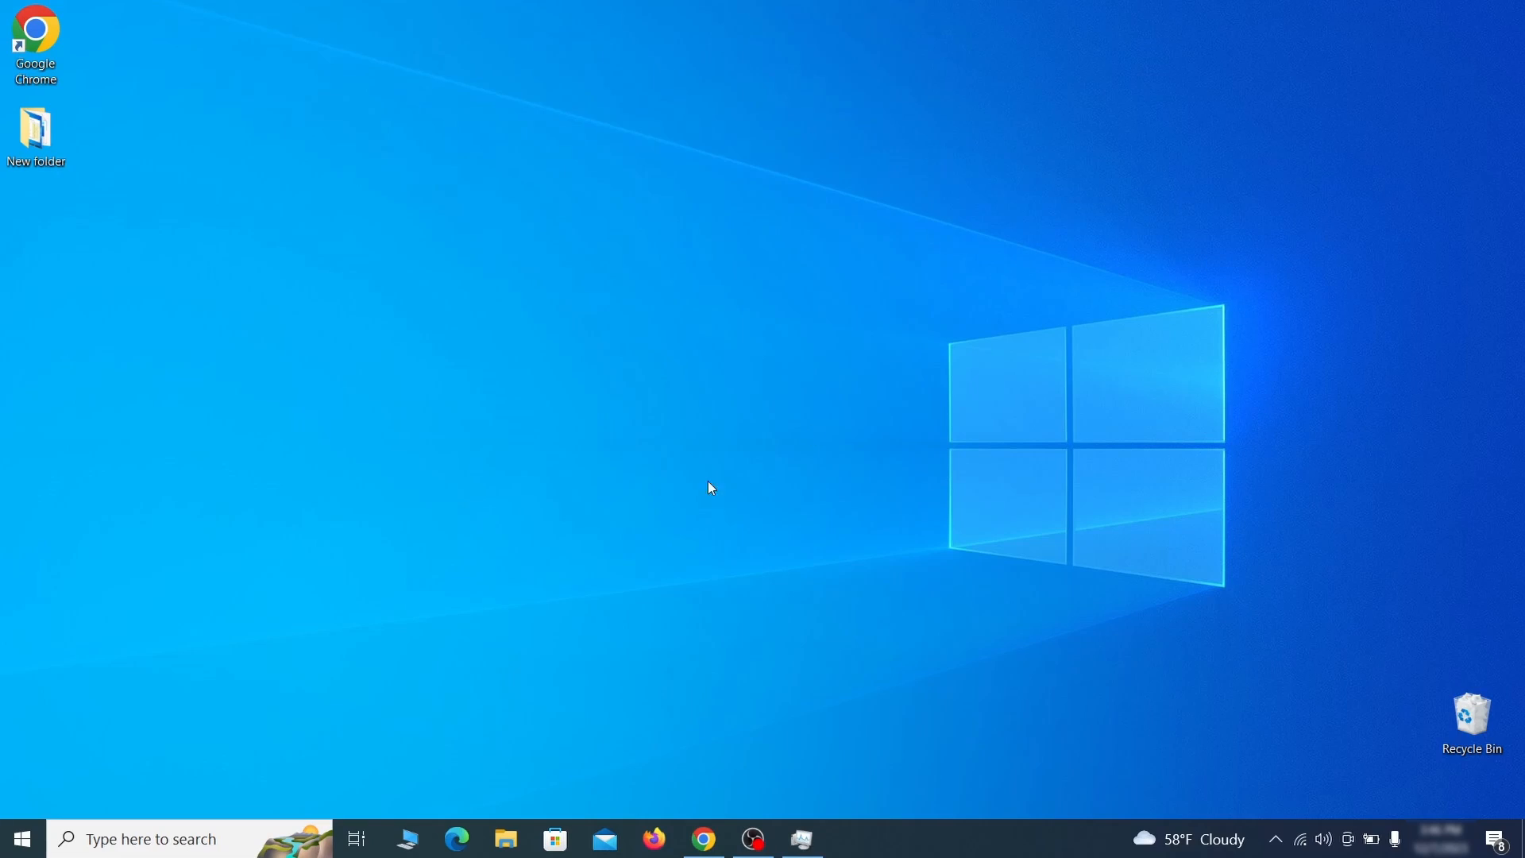
- Find and open View network connections, and open the properties of the Wi-Fi connection
{"action": "key", "text": "super"}
{"action": "type", "text": "view network connectio"}
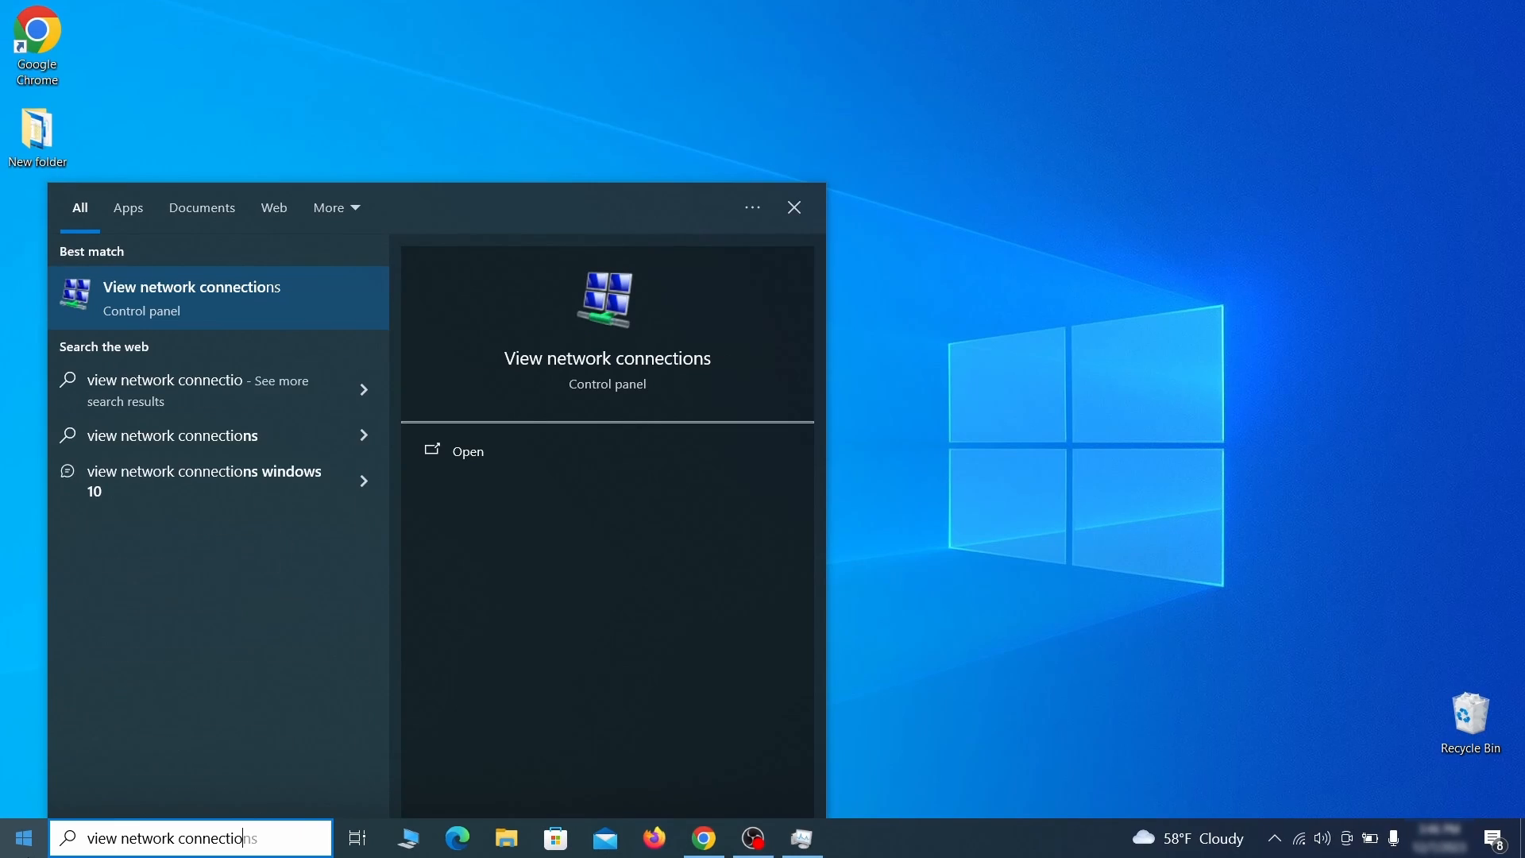
{"action": "type", "text": "ns"}
{"action": "key", "text": "Return"}
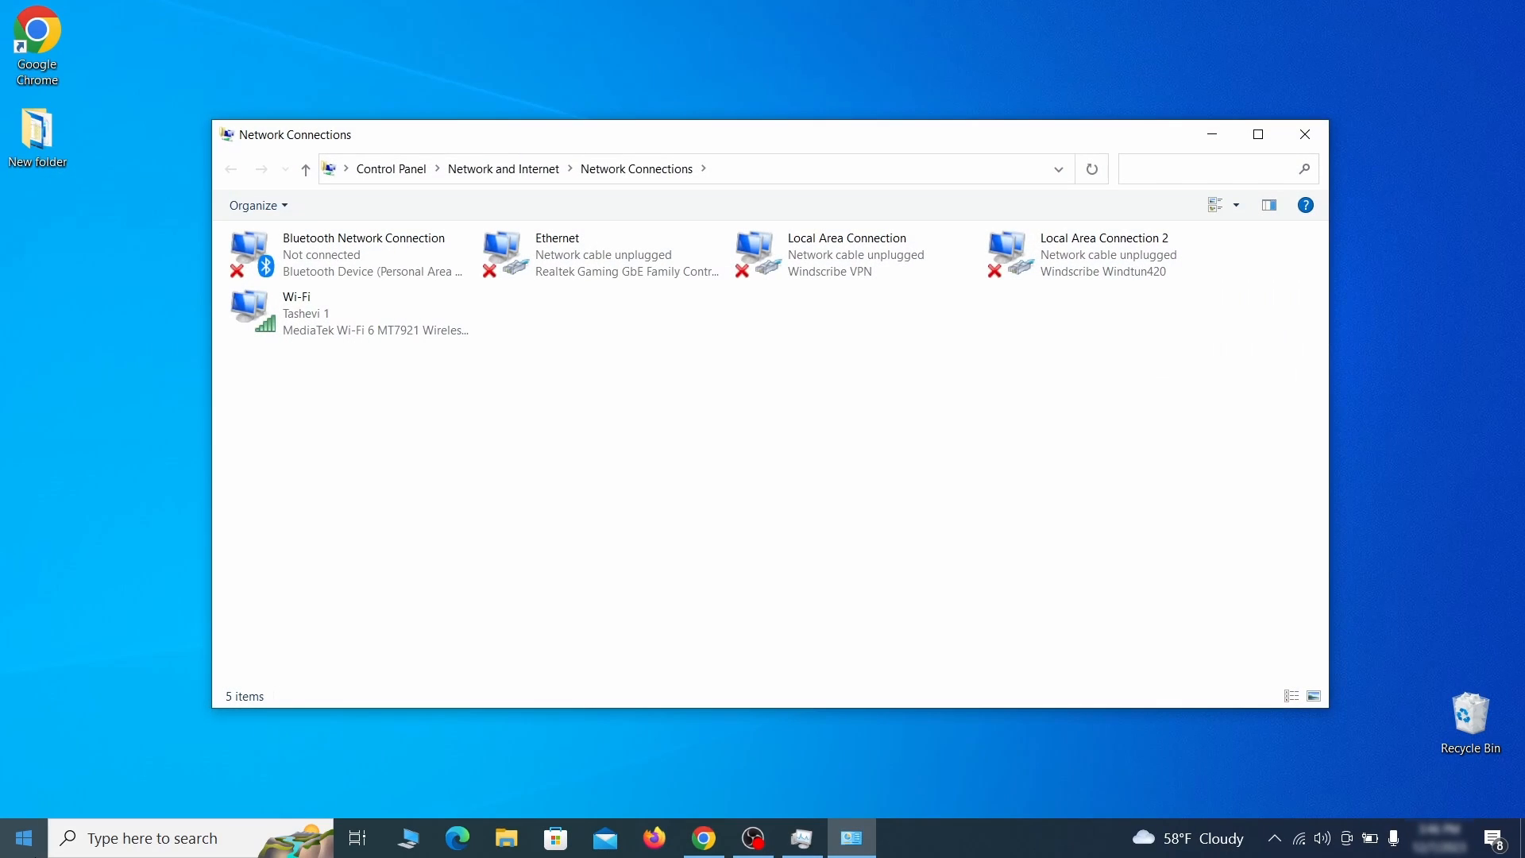
{"action": "left_click", "coordinate": [275, 305]}
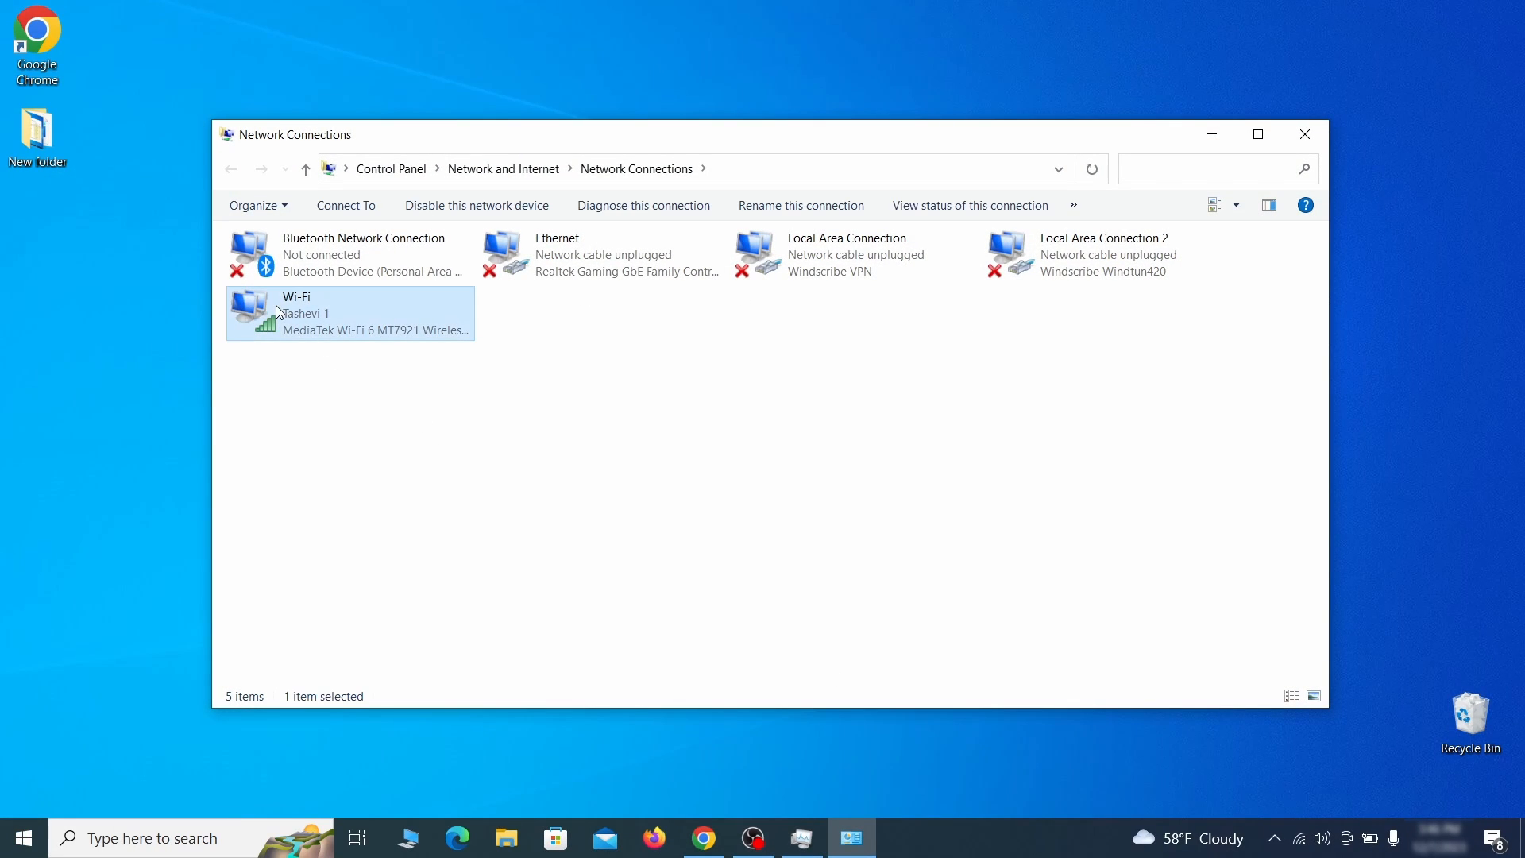
{"action": "right_click", "coordinate": [325, 329]}
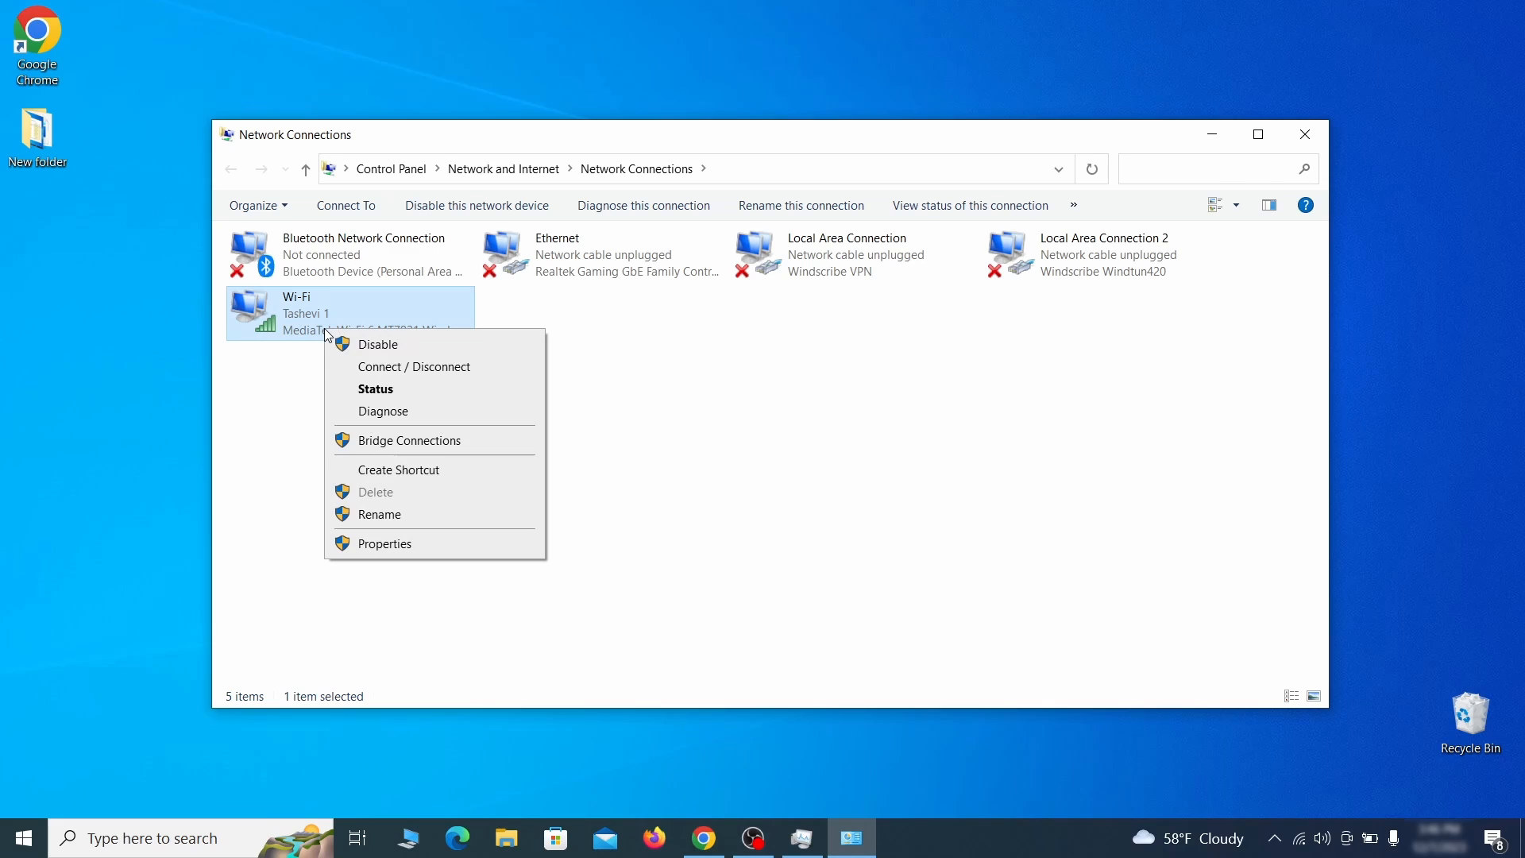
{"action": "left_click", "coordinate": [414, 546]}
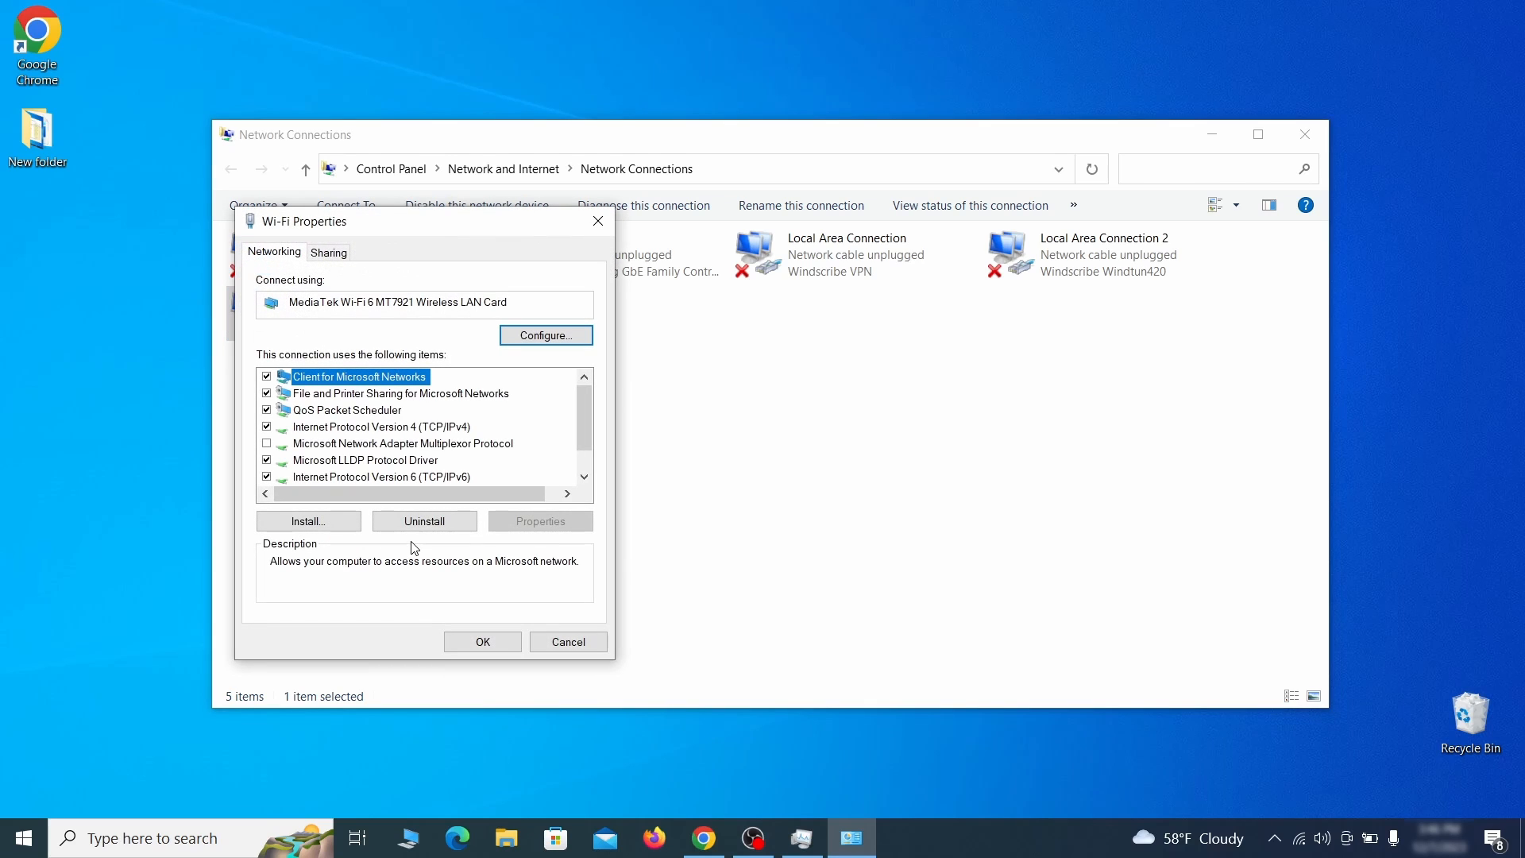
- Open the advanced DNS settings of Internet Protocol Version 4 (TCP/IPv4) for the Wi-Fi connection
{"action": "left_click", "coordinate": [398, 429]}
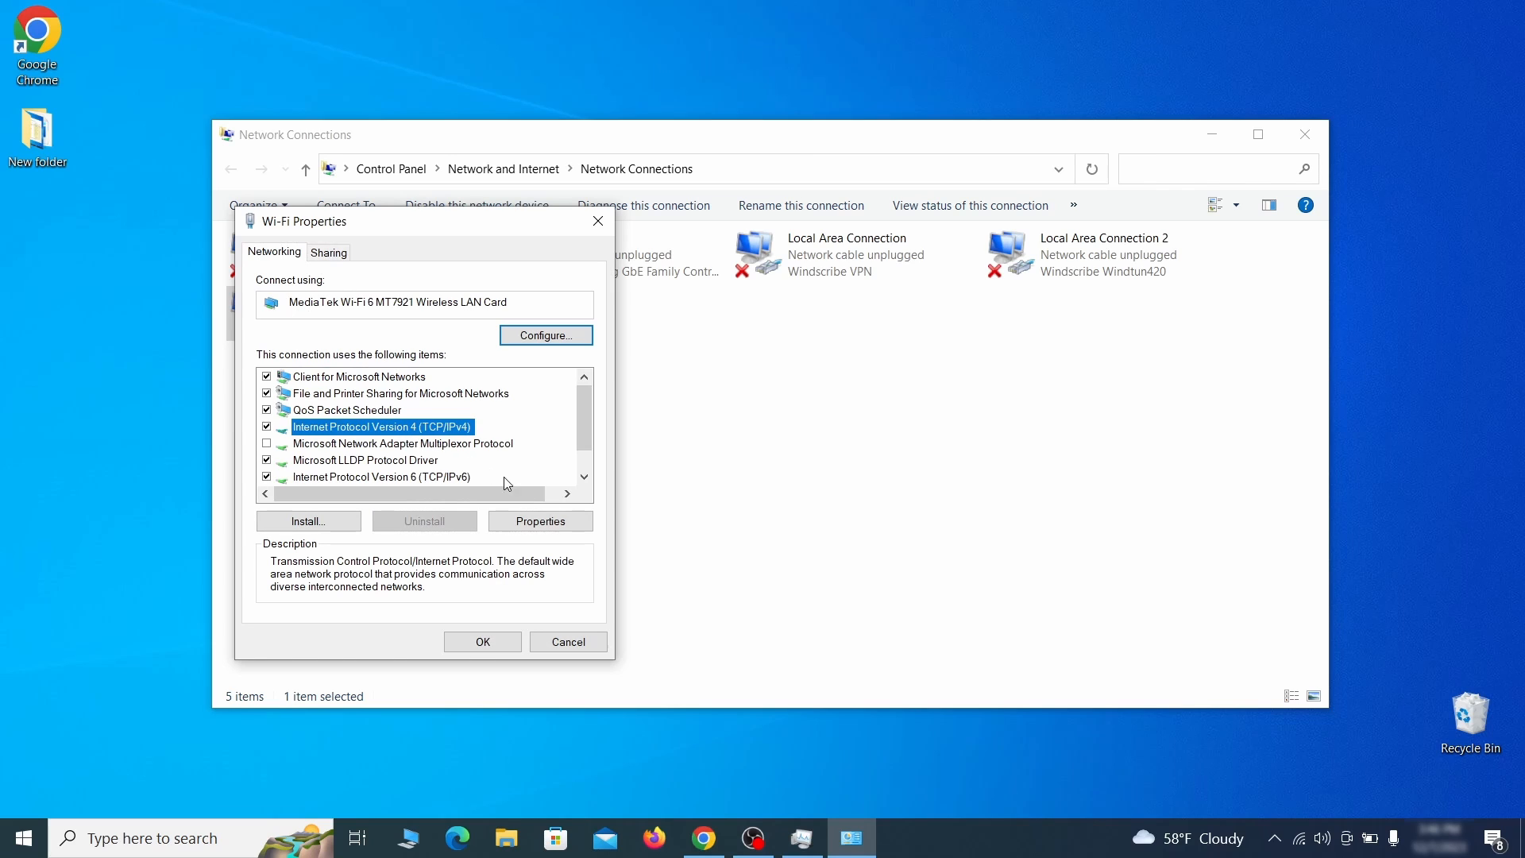
{"action": "left_click", "coordinate": [541, 522]}
{"action": "left_click_drag", "start_coordinate": [544, 293], "coordinate": [772, 233]}
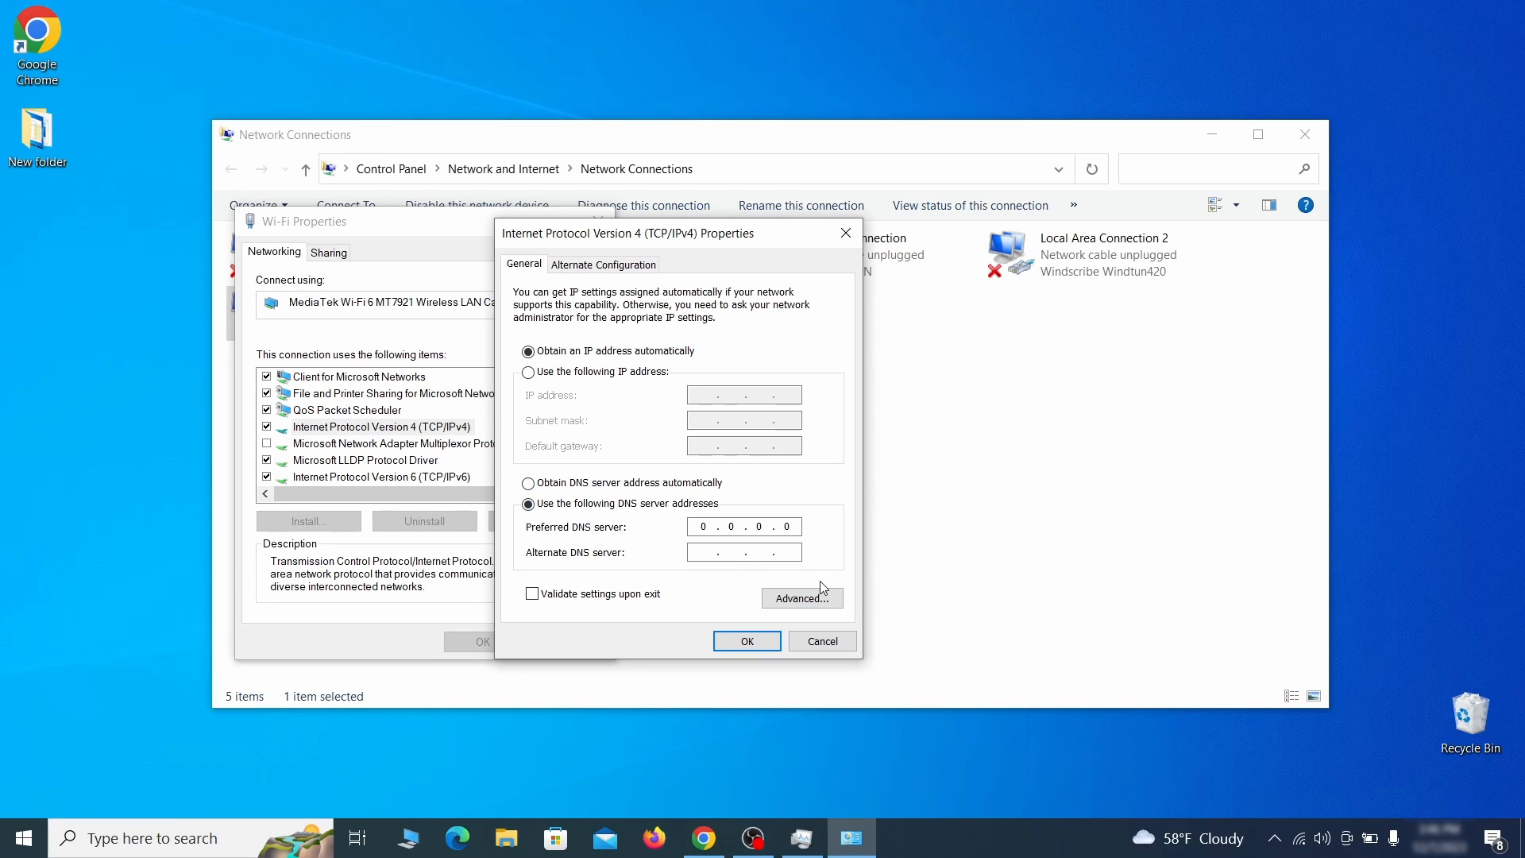
{"action": "left_click", "coordinate": [826, 609]}
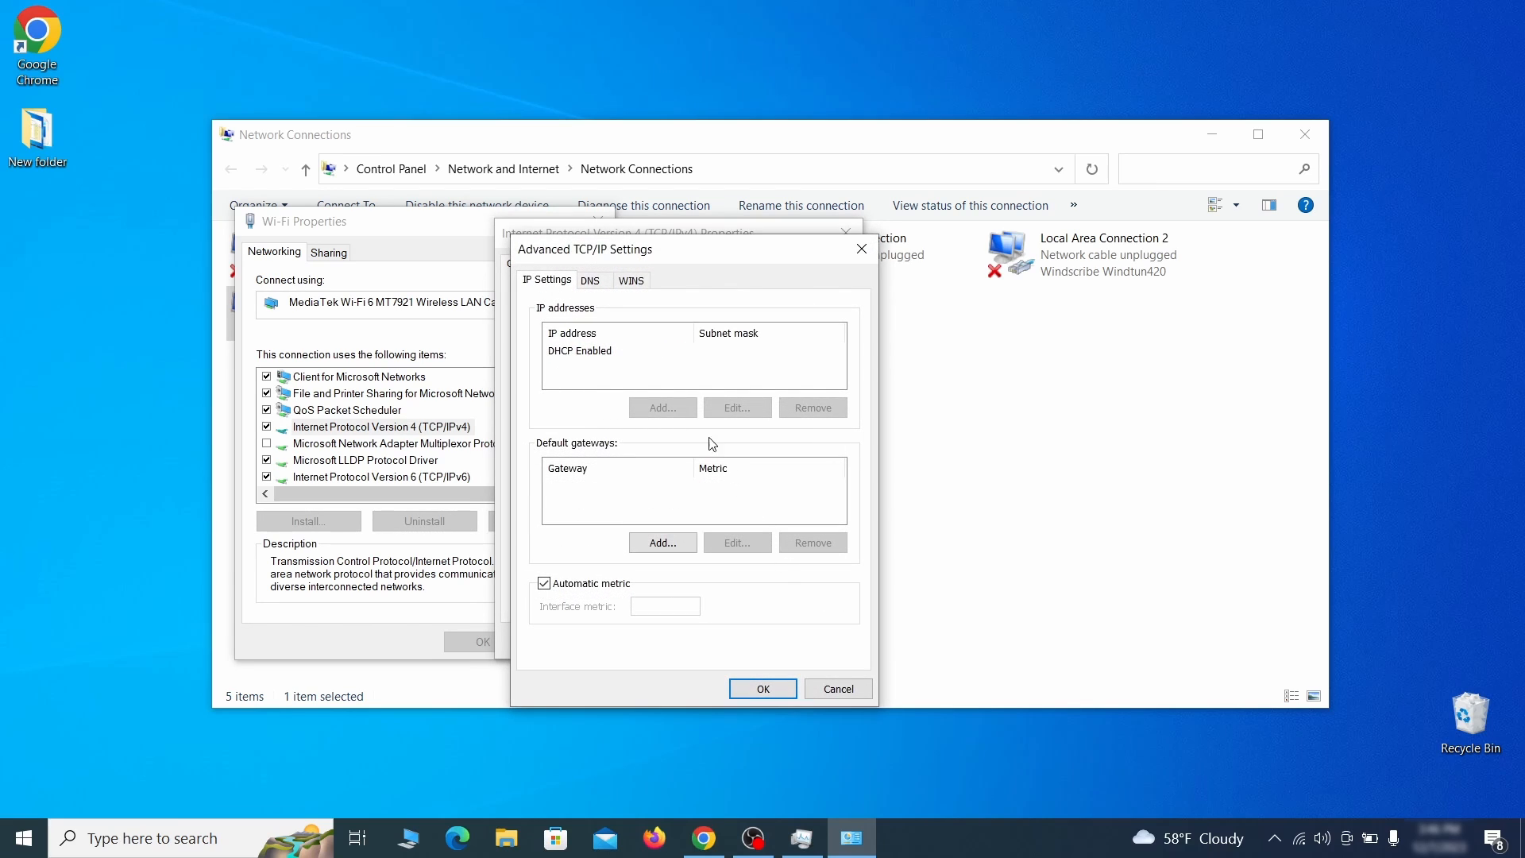
{"action": "left_click", "coordinate": [596, 281]}
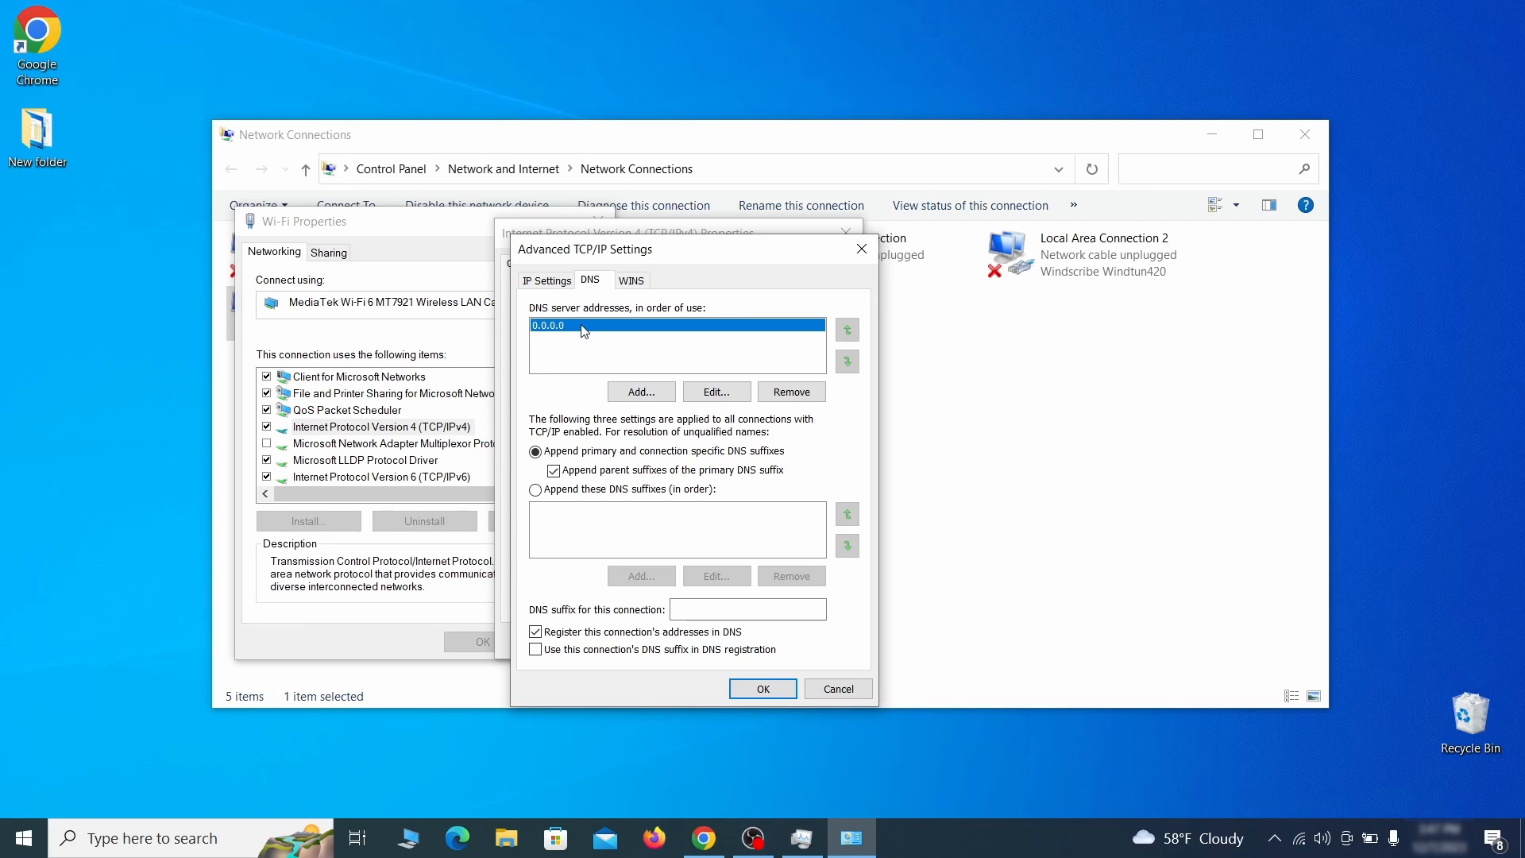
- Remove the DNS server address 0.0.0.0, apply the change, and close the Wi-Fi properties and network connections
{"action": "left_click", "coordinate": [795, 393]}
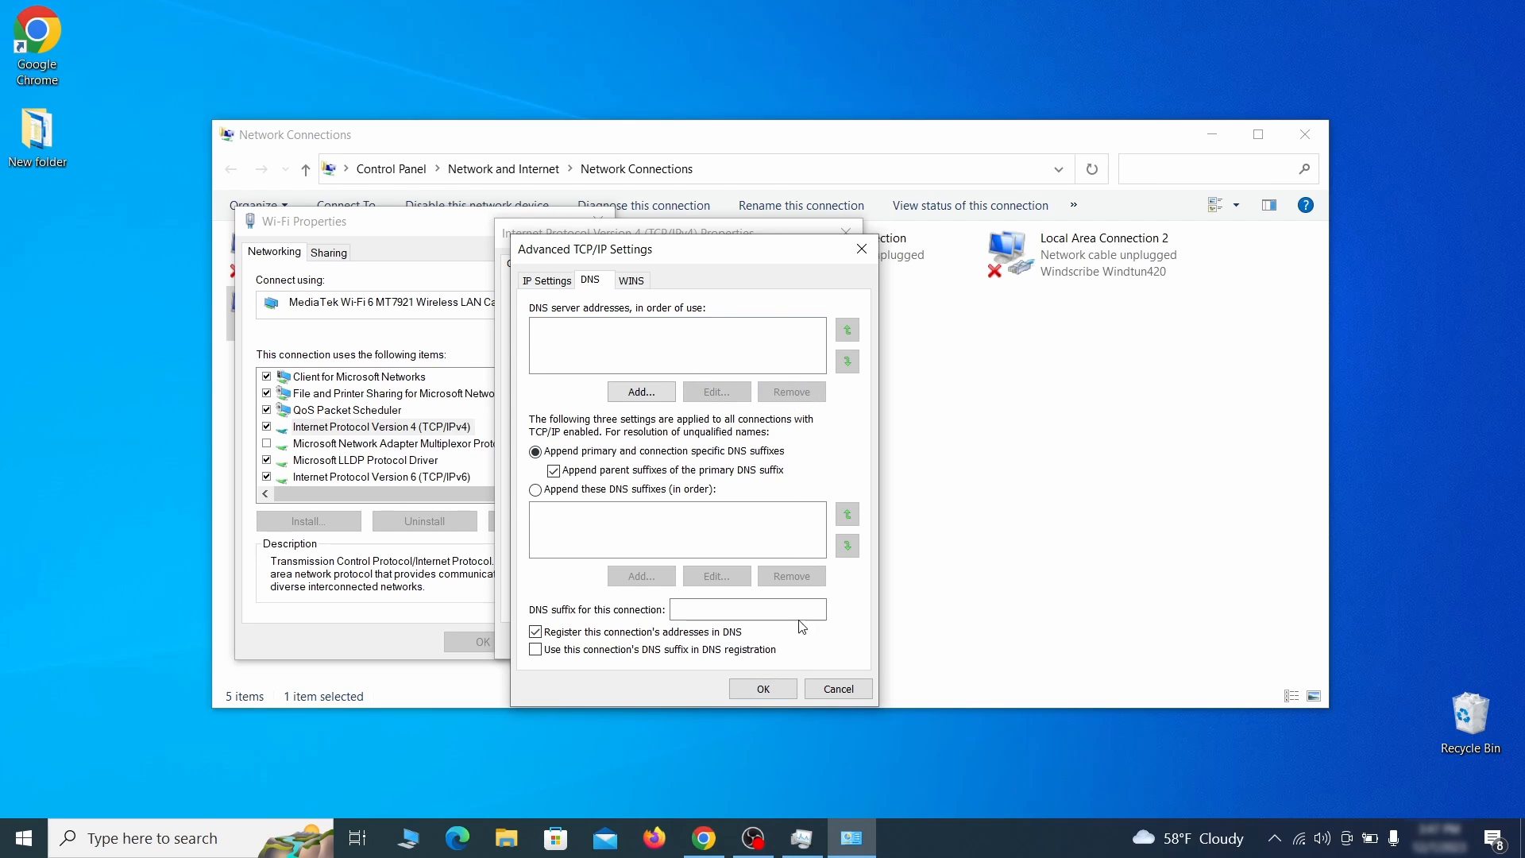
{"action": "left_click", "coordinate": [777, 696]}
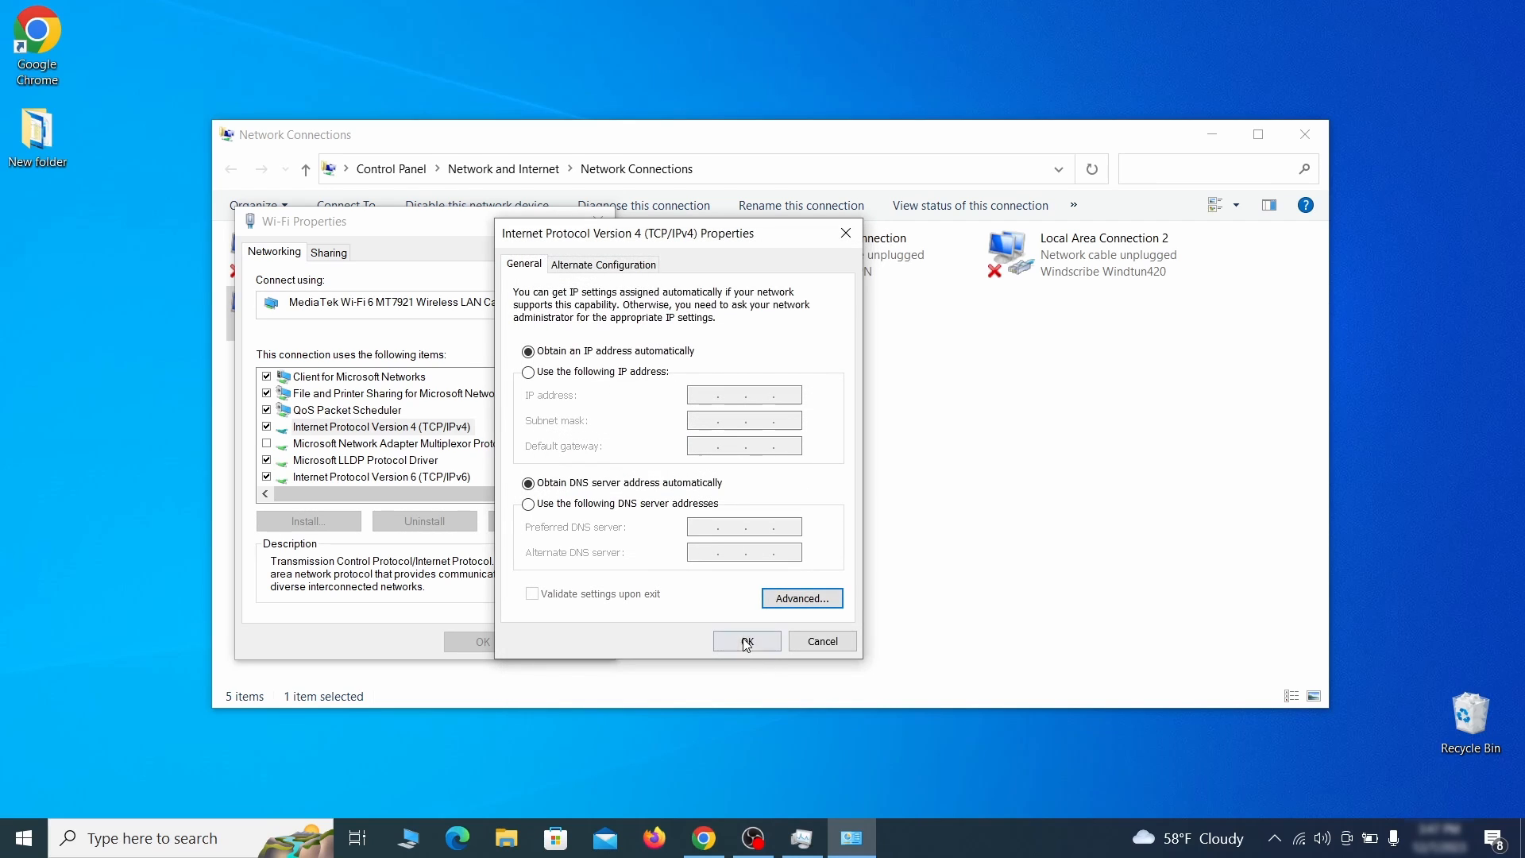
{"action": "left_click", "coordinate": [747, 642]}
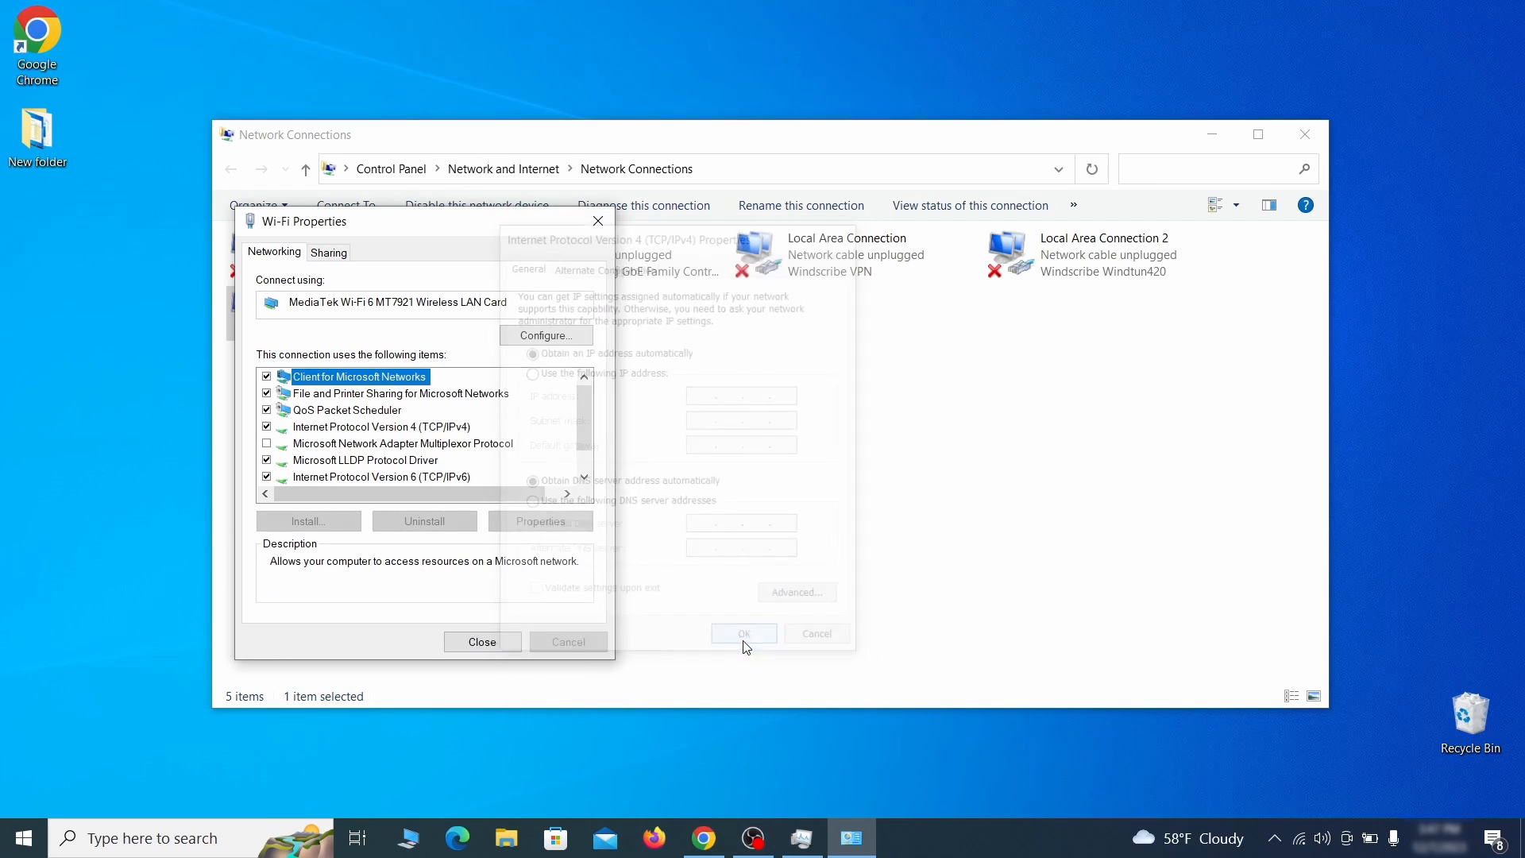
{"action": "left_click", "coordinate": [497, 640]}
{"action": "key", "text": "alt+F4"}
- Open the file C:\Windows\System32\drivers\etc\hosts with Notepad
{"action": "key", "text": "super"}
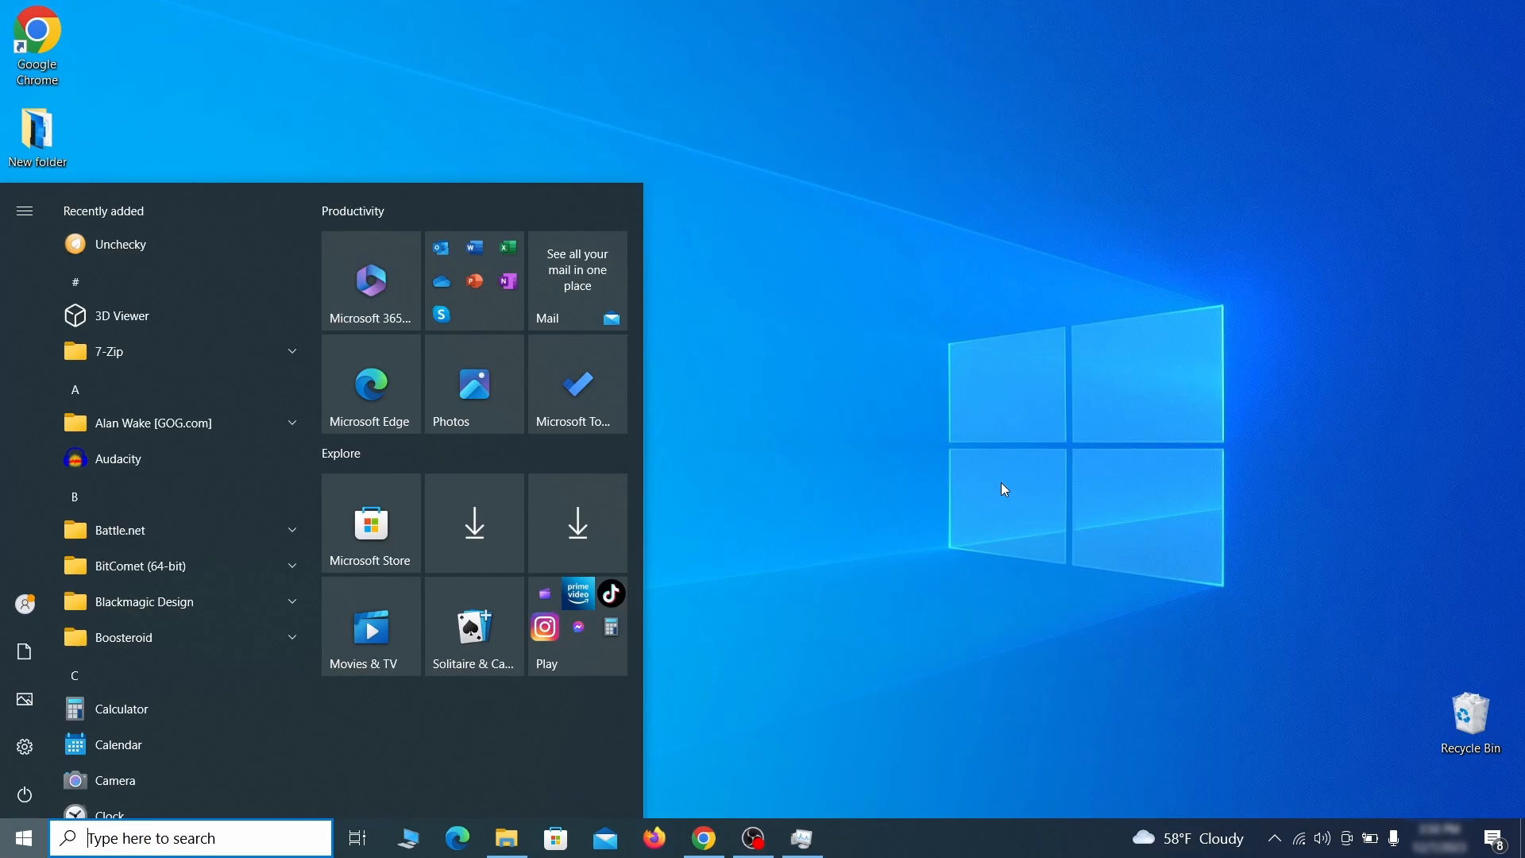
{"action": "type", "text": "C:\\Windows\\System32\\drivers\\etc\\hosts"}
{"action": "key", "text": "Return"}
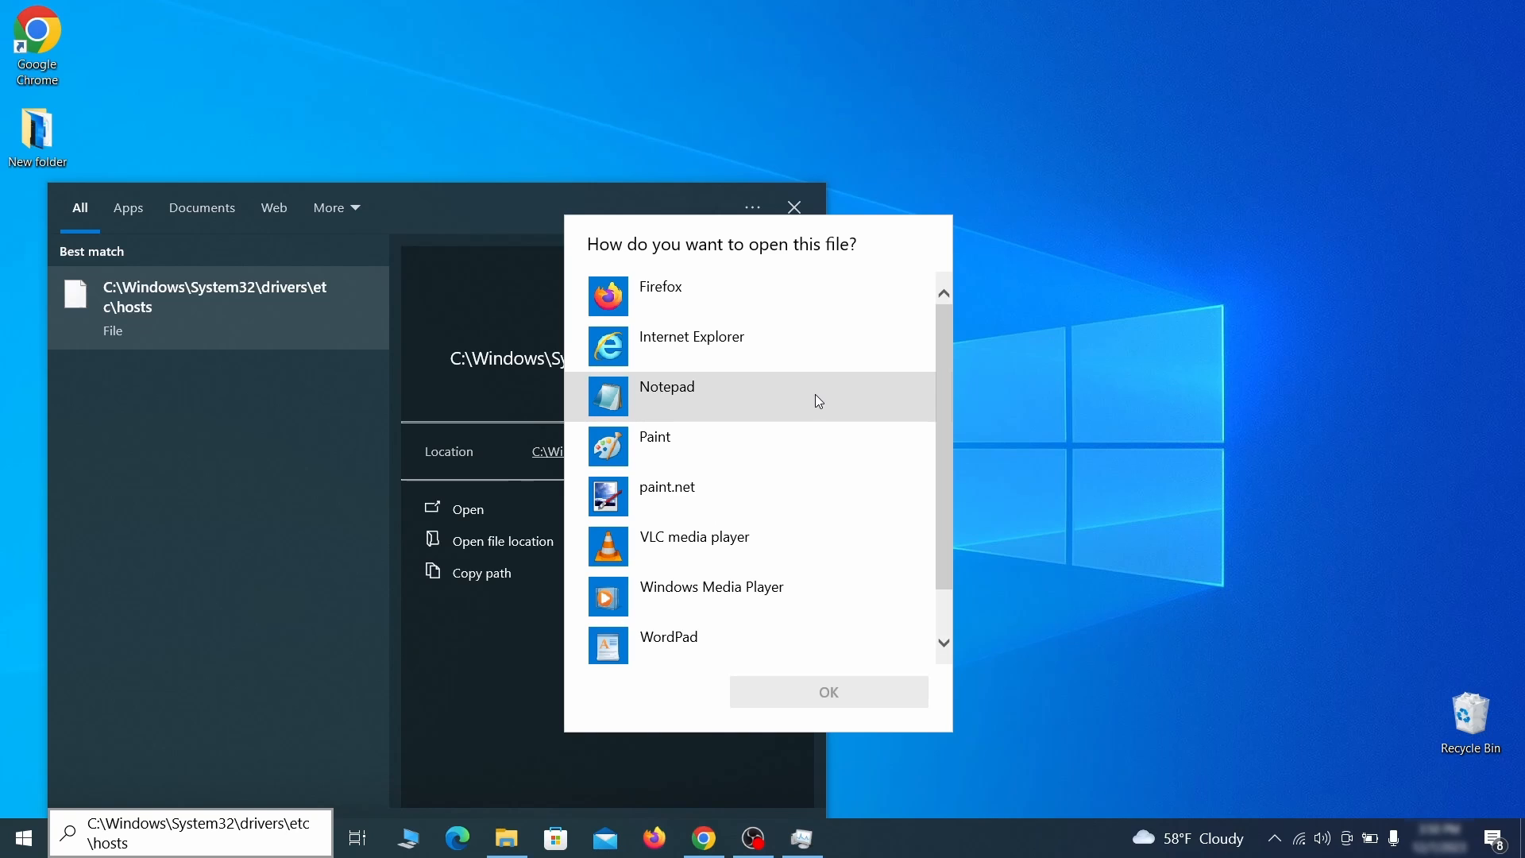
{"action": "double_click", "coordinate": [816, 395]}
- Delete all 0.0.0.0 entries below the localhost lines of the hosts file, through cdn.visualbee.net
{"action": "scroll", "coordinate": [874, 377], "scroll_direction": "down", "scroll_amount": 3}
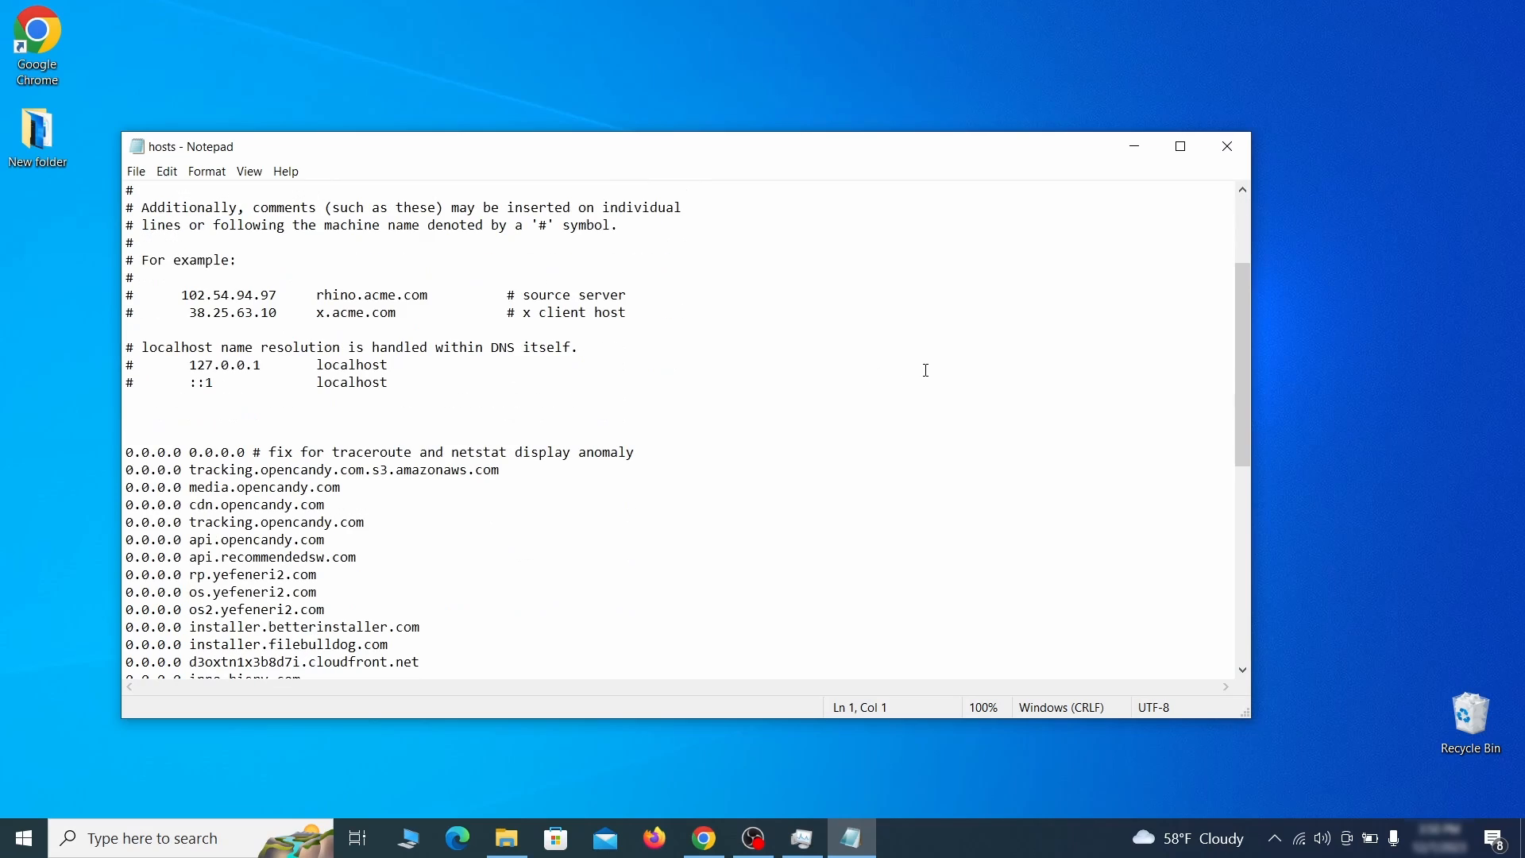
{"action": "left_click", "coordinate": [573, 400]}
{"action": "left_click_drag", "start_coordinate": [128, 453], "coordinate": [387, 640]}
{"action": "scroll", "coordinate": [411, 538], "scroll_direction": "down", "scroll_amount": 1}
{"action": "scroll", "coordinate": [436, 527], "scroll_direction": "down", "scroll_amount": 8}
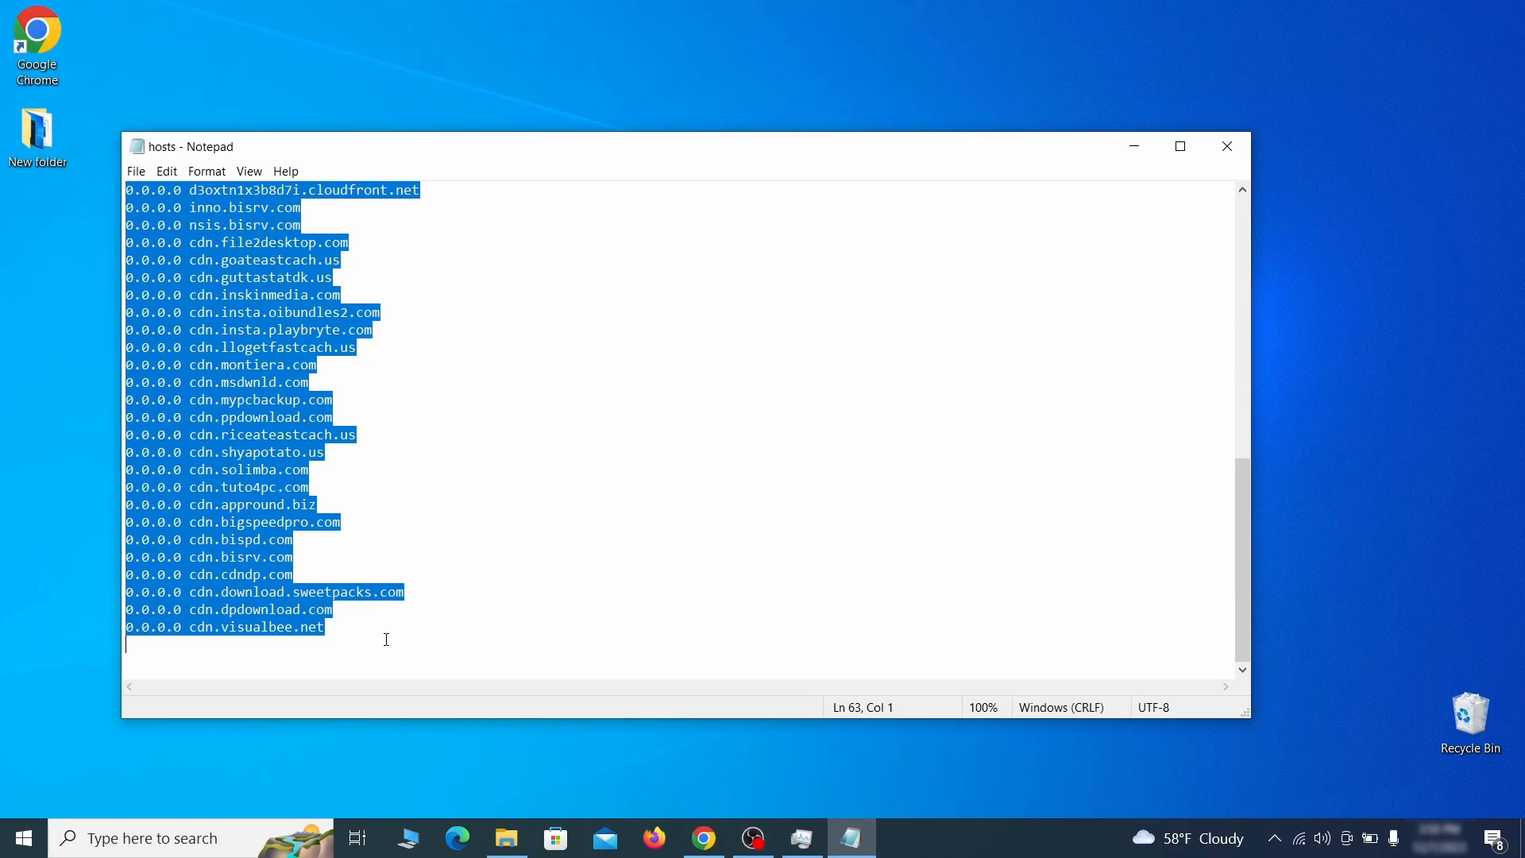
{"action": "key", "text": "Delete"}
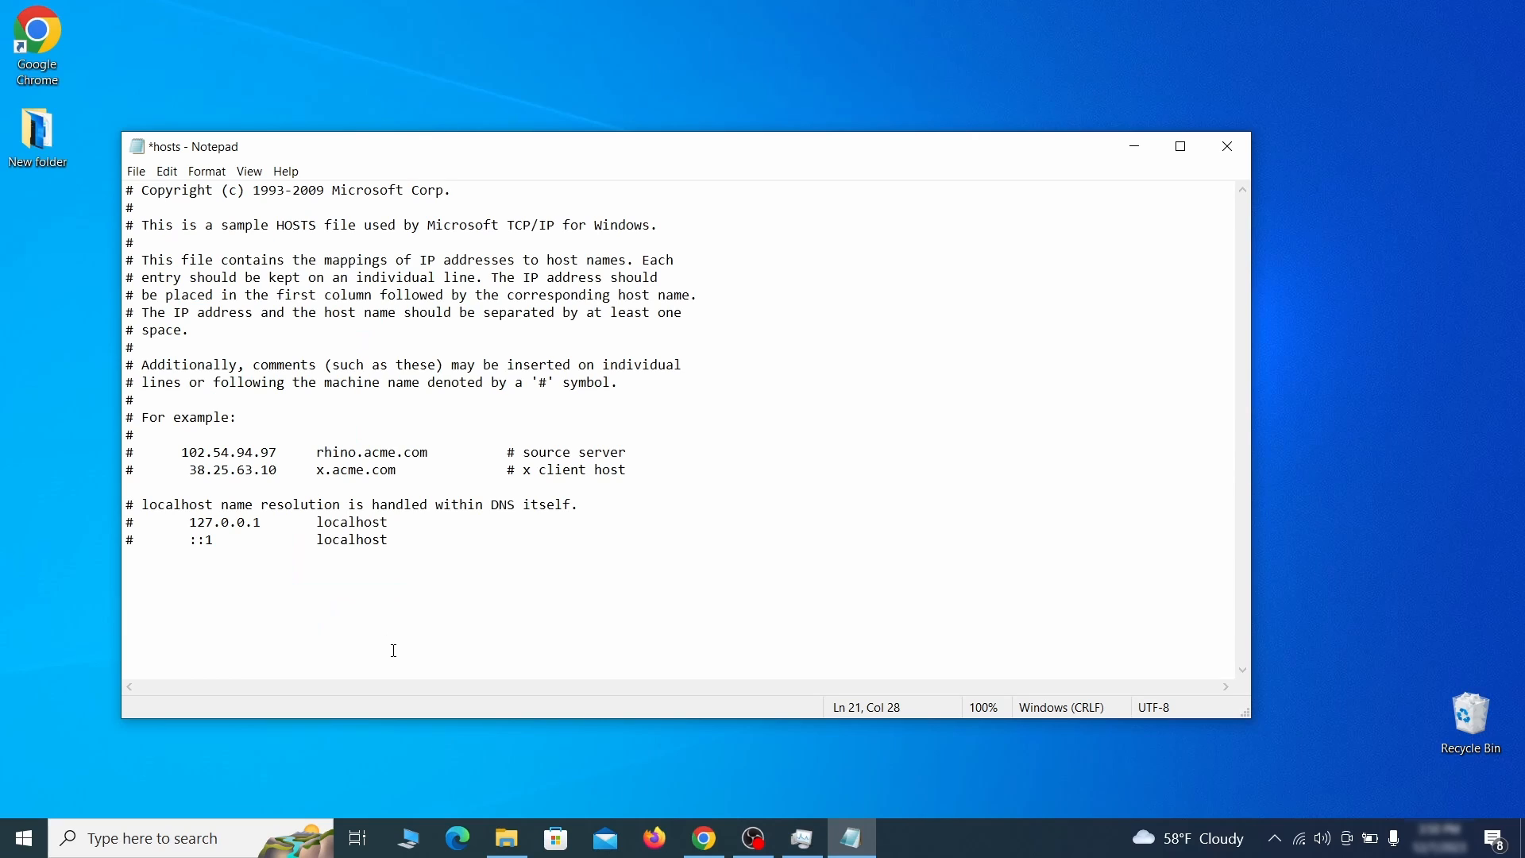
- Save the hosts file and close Notepad
{"action": "left_click", "coordinate": [136, 172]}
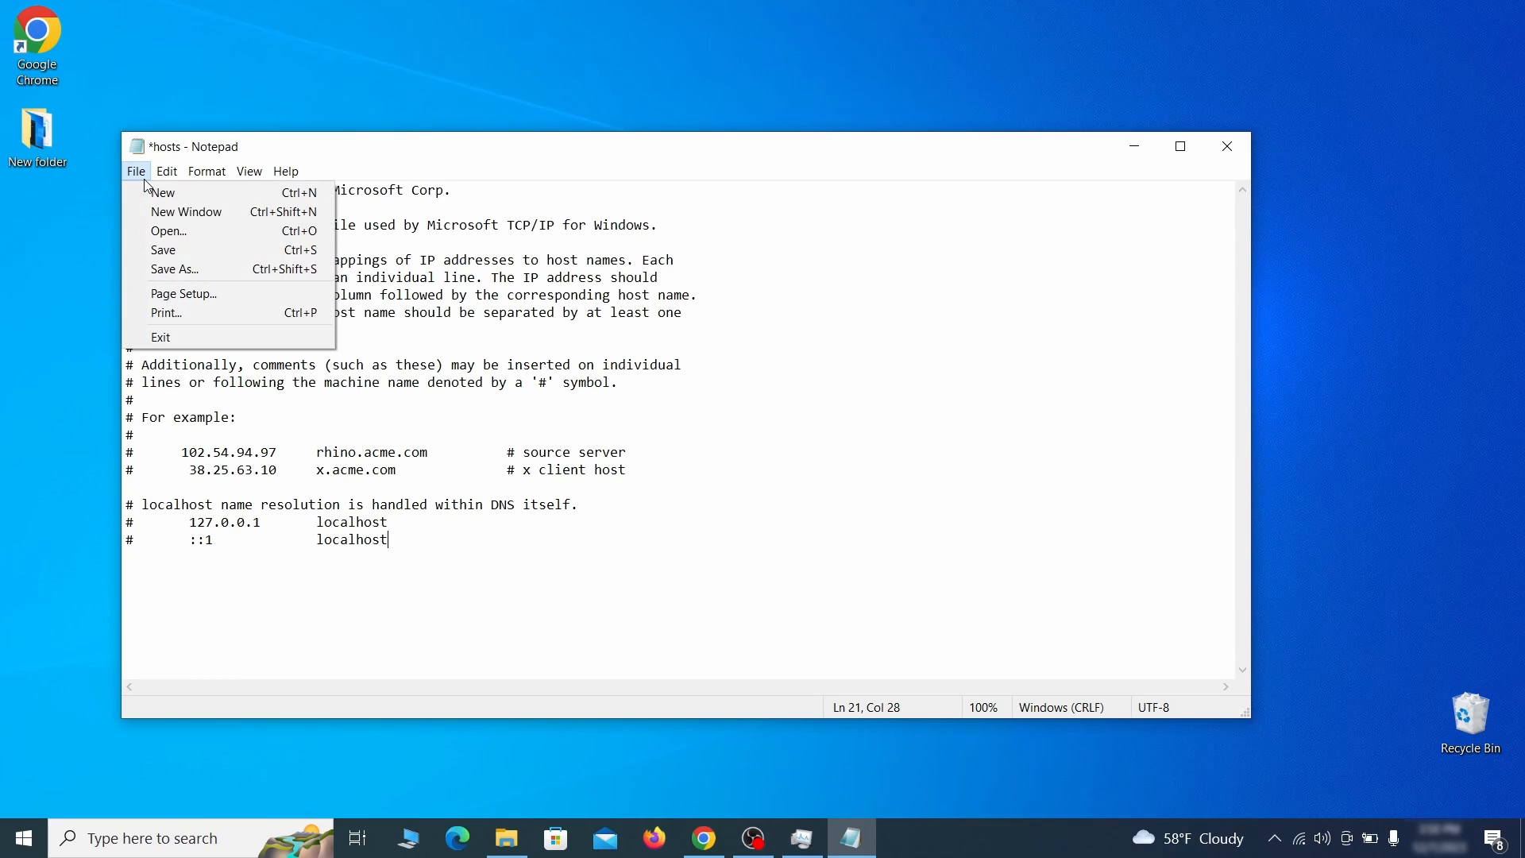
{"action": "left_click", "coordinate": [197, 248]}
{"action": "left_click", "coordinate": [1239, 146]}
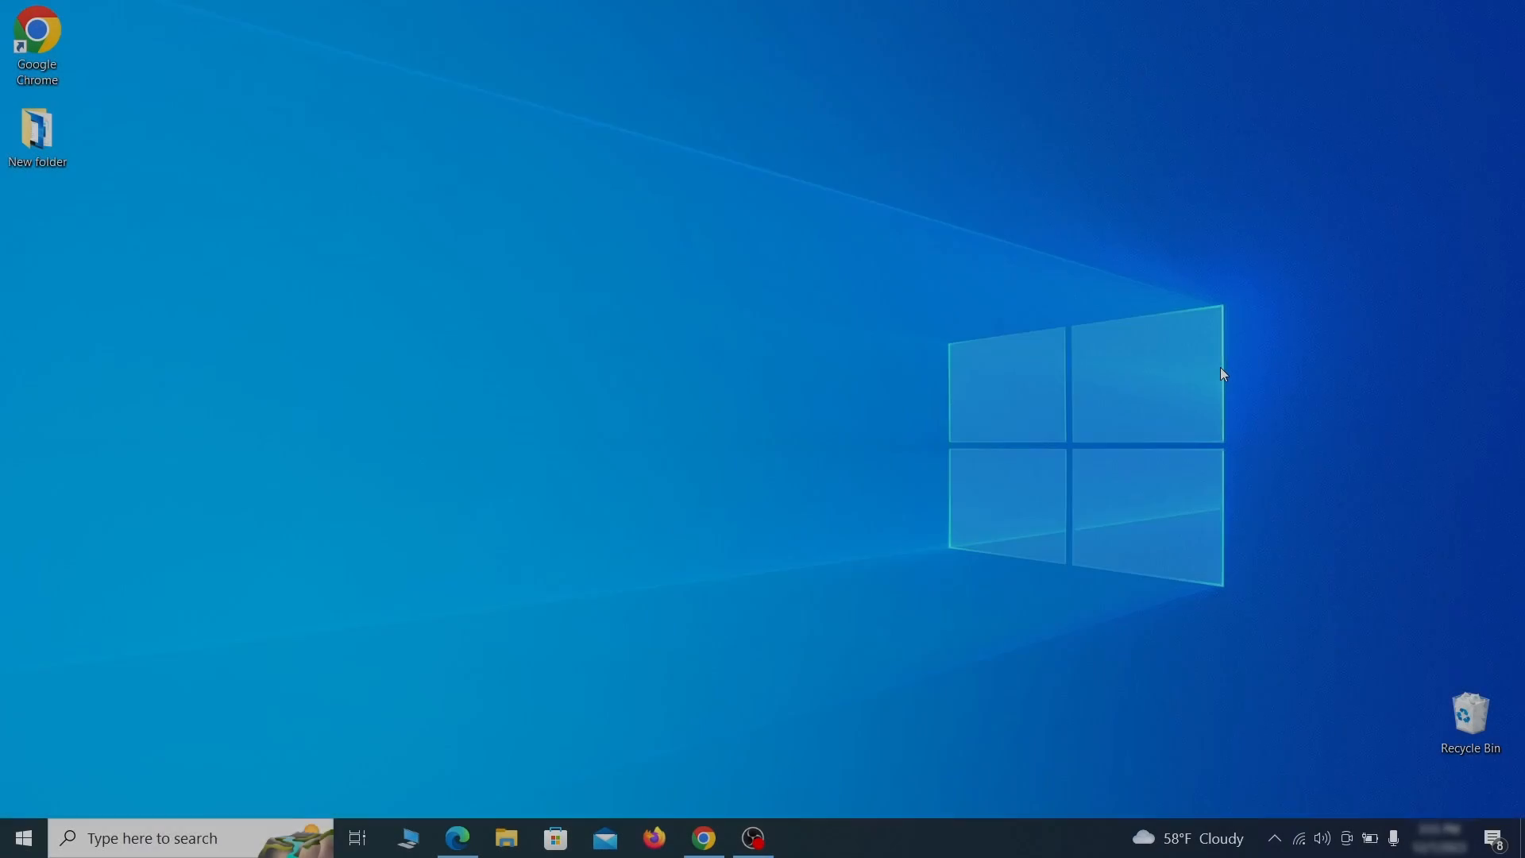
- Search for and open the Startup Apps settings, and turn off Example Malware App
{"action": "key", "text": "super"}
{"action": "type", "text": "startup"}
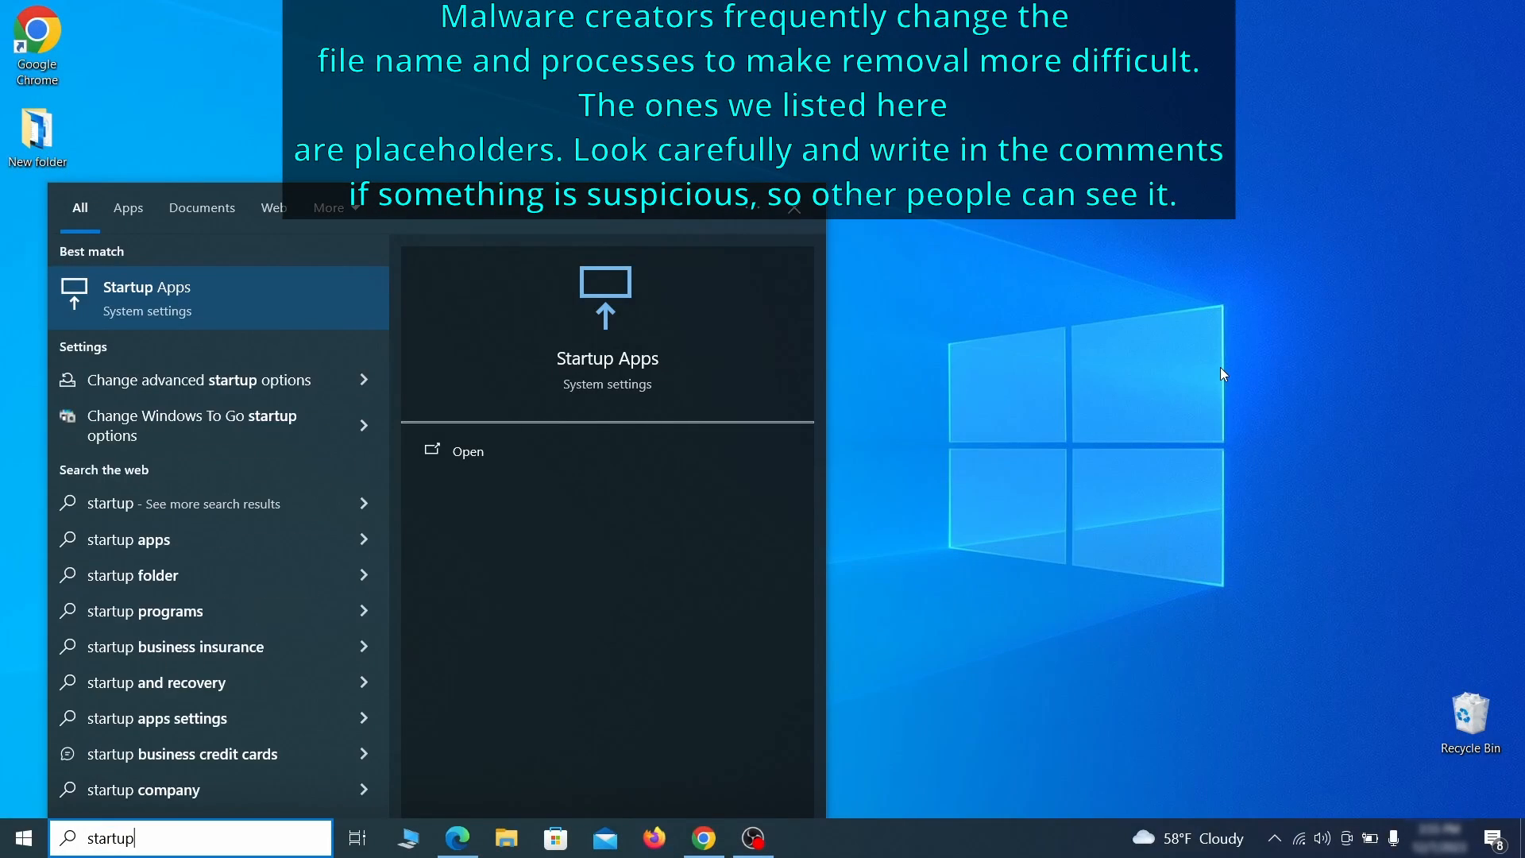
{"action": "type", "text": " apps"}
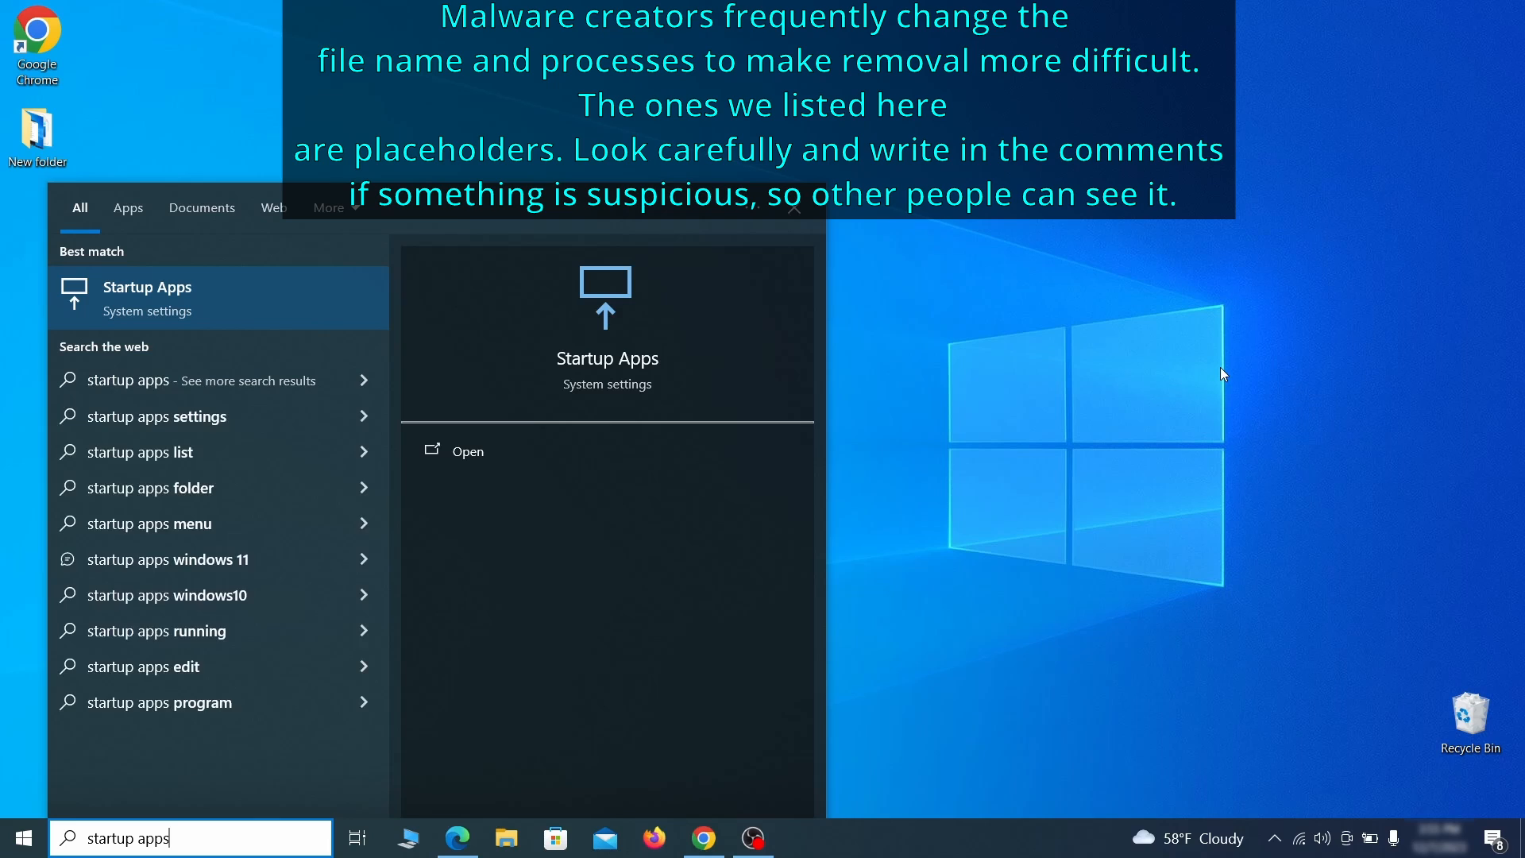
{"action": "key", "text": "Return"}
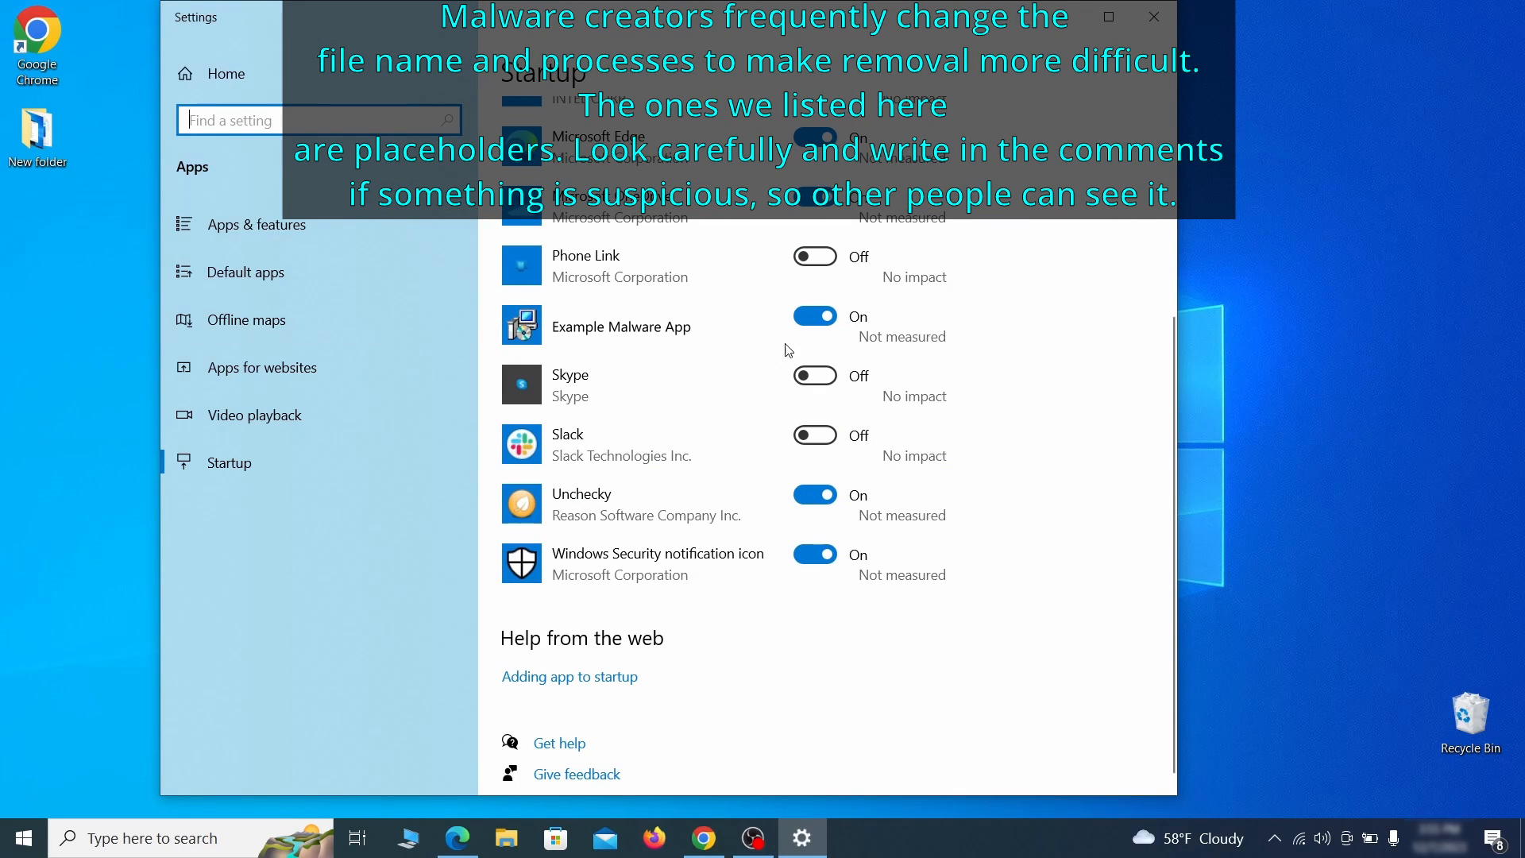
{"action": "left_click", "coordinate": [820, 324]}
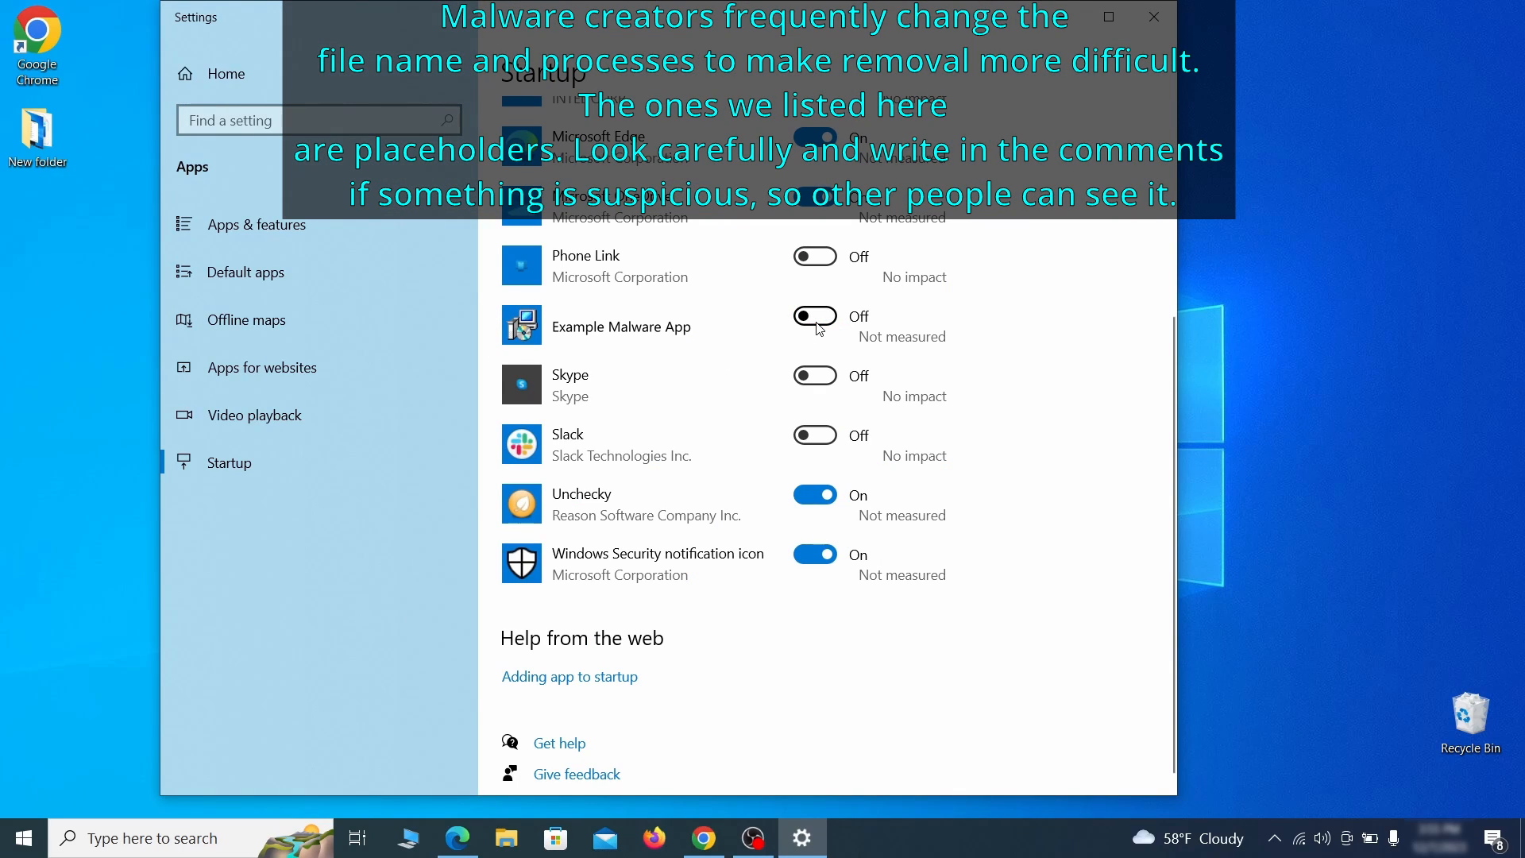
- Close the Settings window, search for and open Task Scheduler, and display the Task Scheduler Library
{"action": "left_click", "coordinate": [1171, 23]}
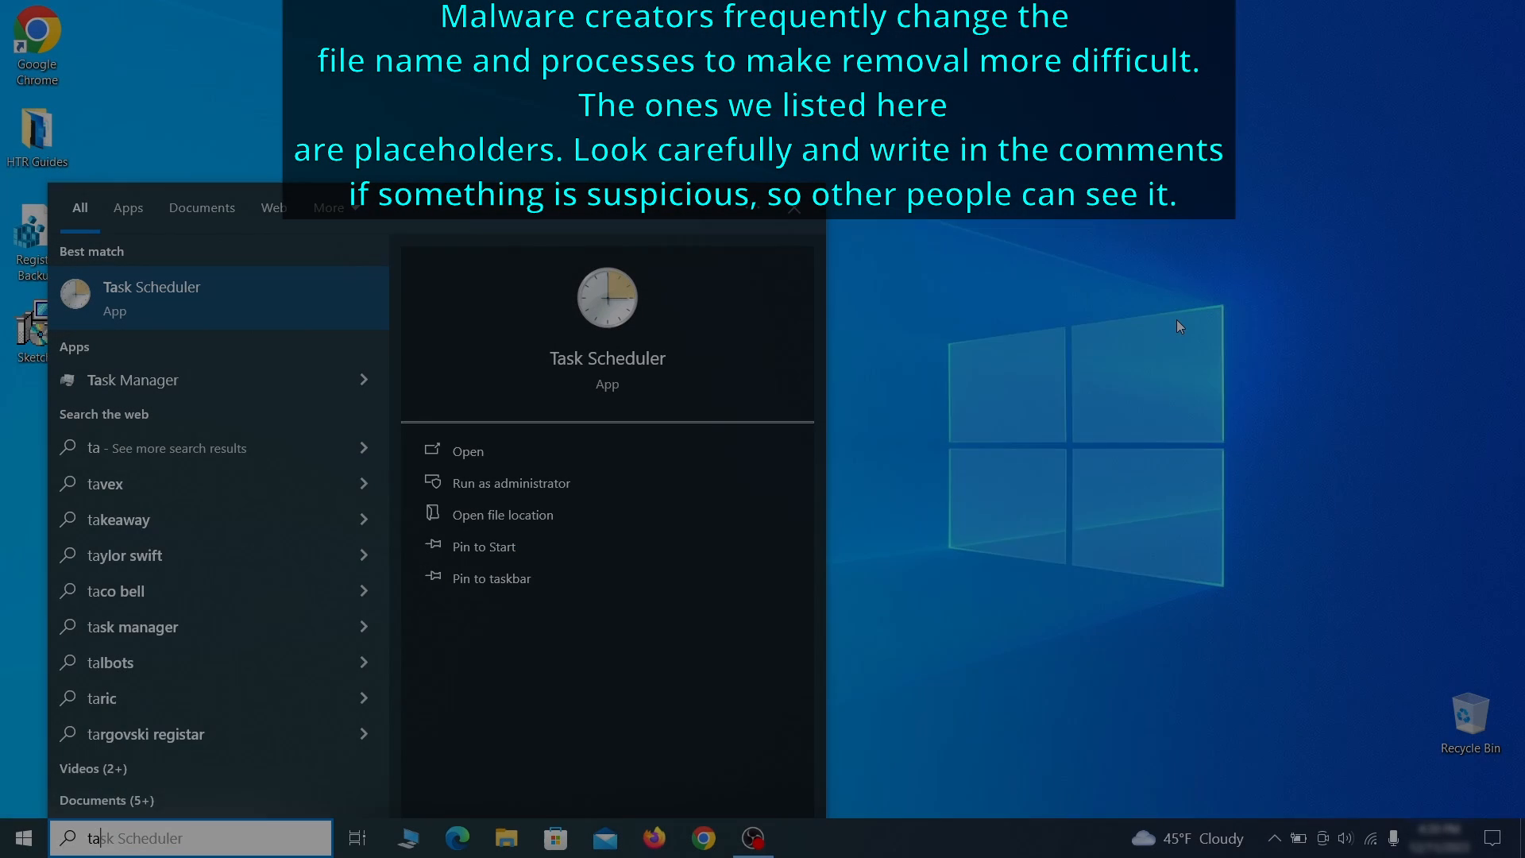
{"action": "type", "text": "sk scheduler"}
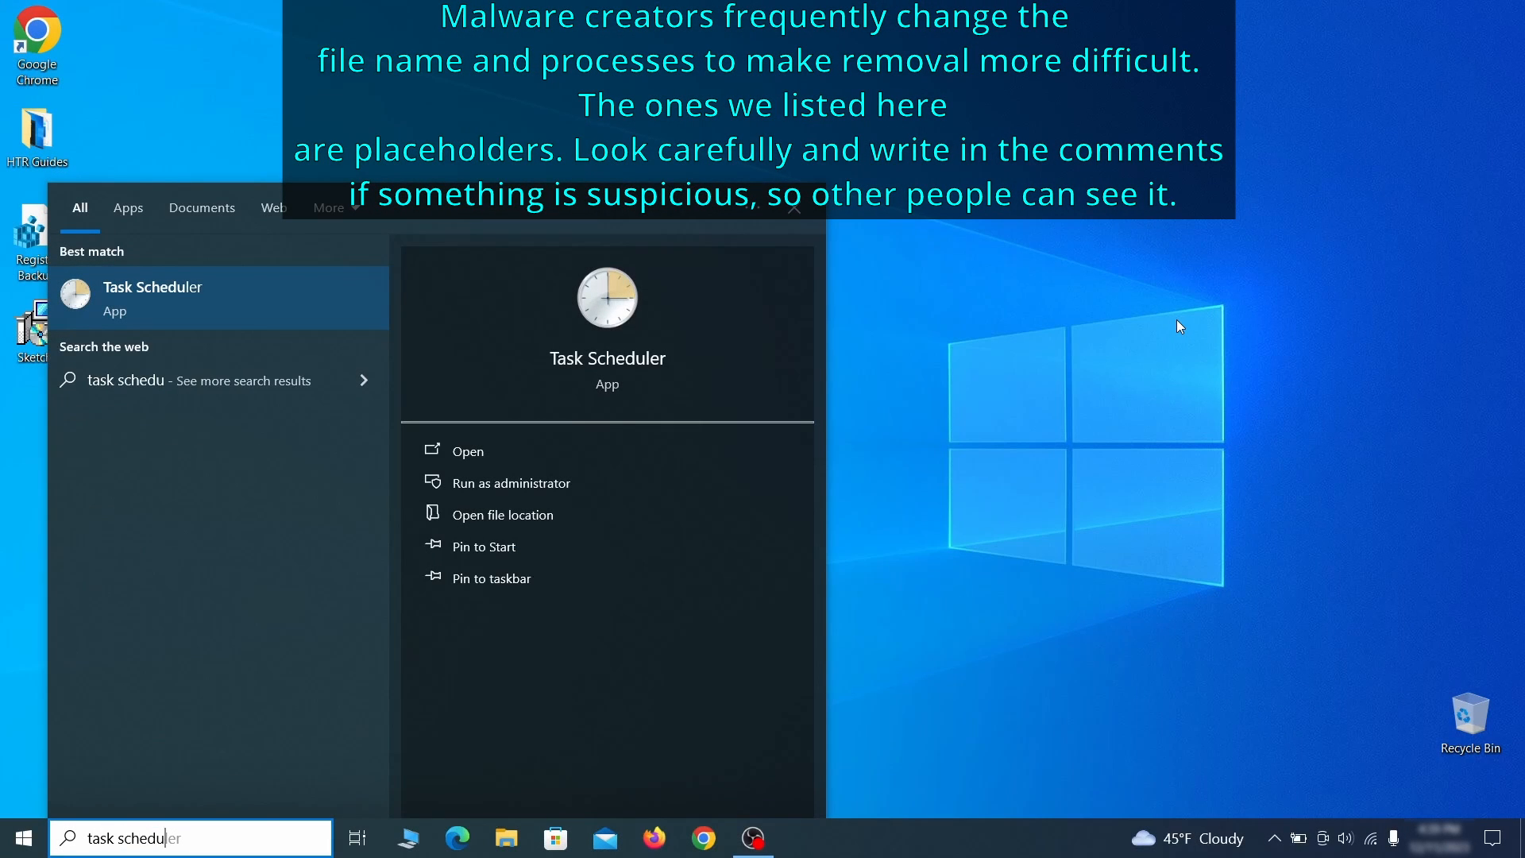
{"action": "key", "text": "Return"}
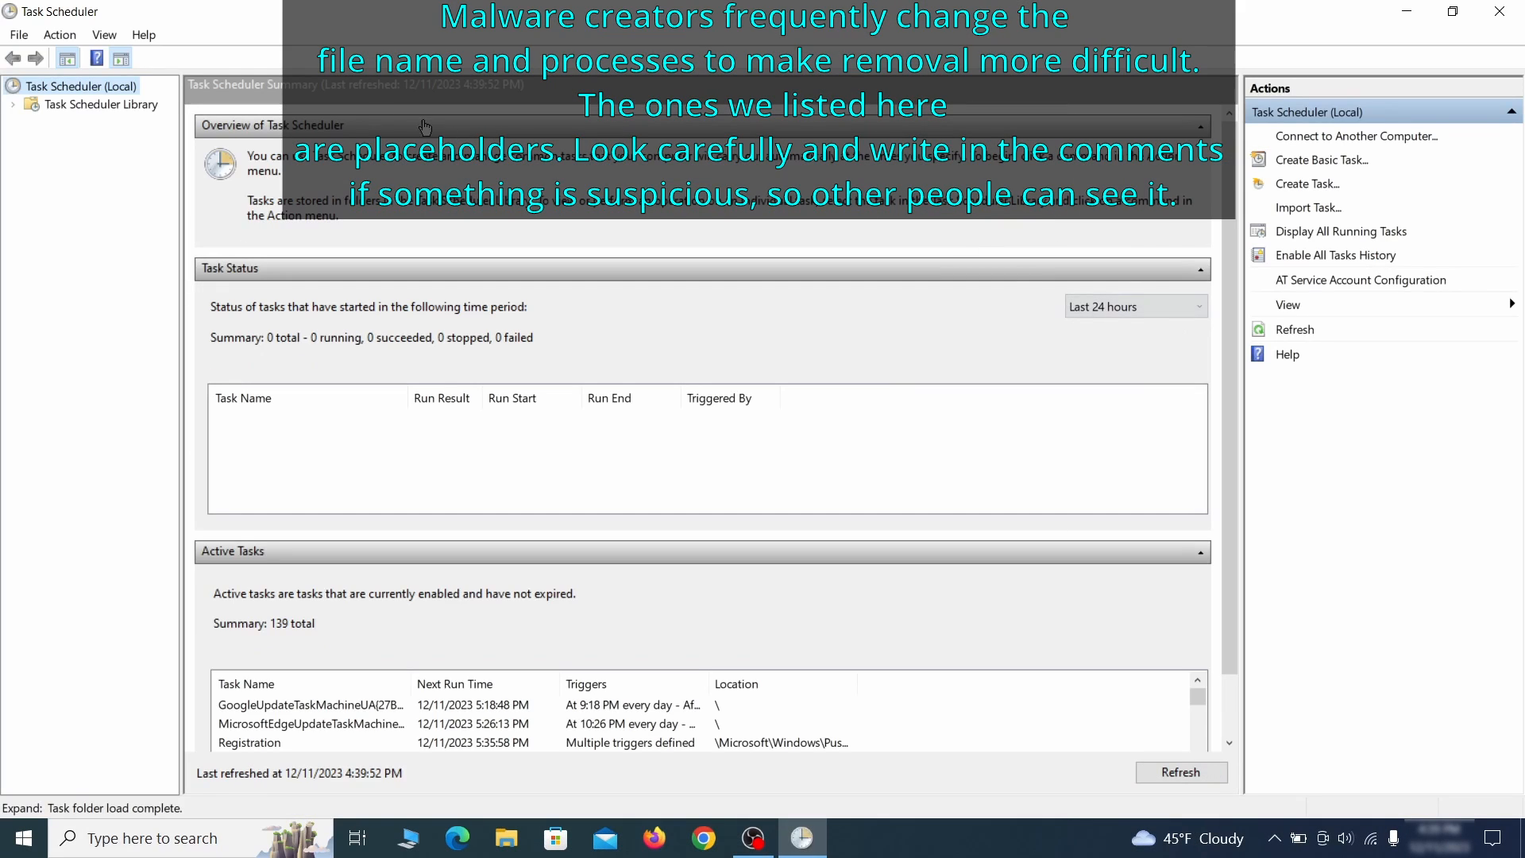
{"action": "left_click", "coordinate": [131, 104]}
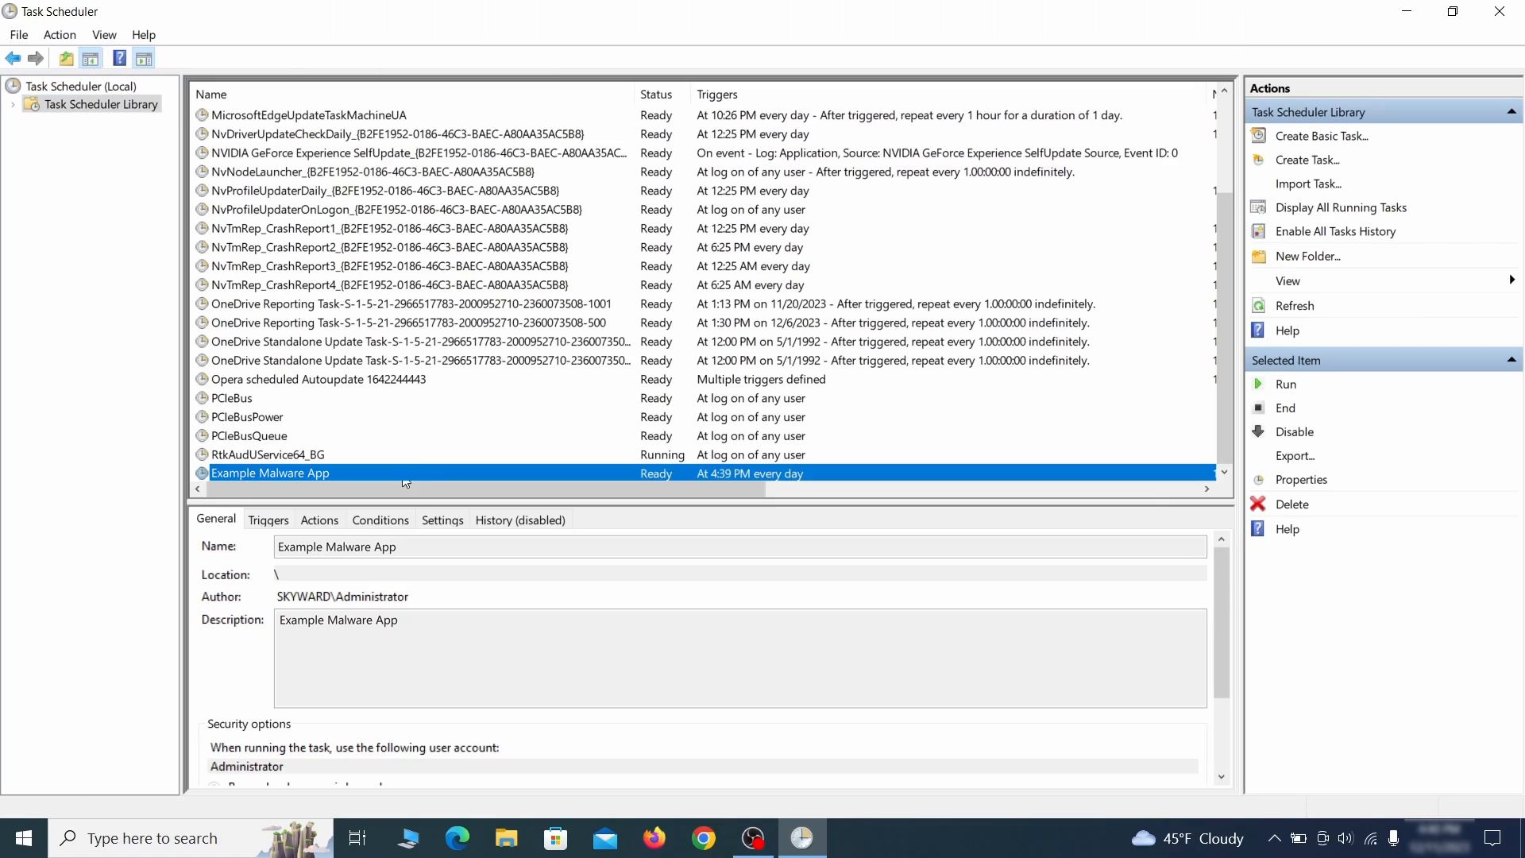
- Examine the triggers and actions in the properties of the Example Malware App scheduled task, and close the properties
{"action": "left_click", "coordinate": [405, 476]}
{"action": "right_click", "coordinate": [439, 476]}
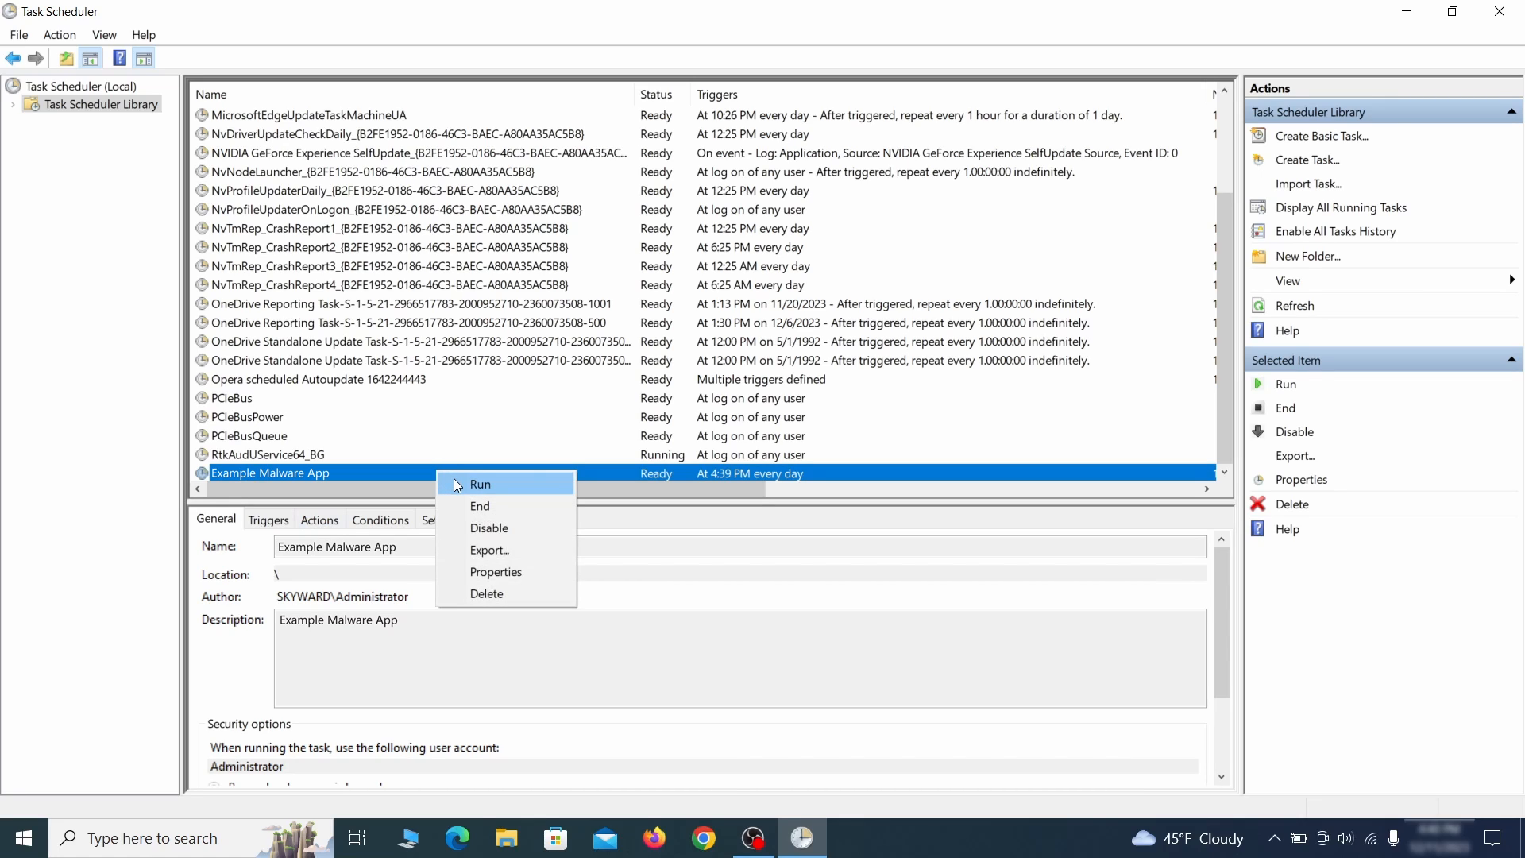
{"action": "left_click", "coordinate": [502, 575]}
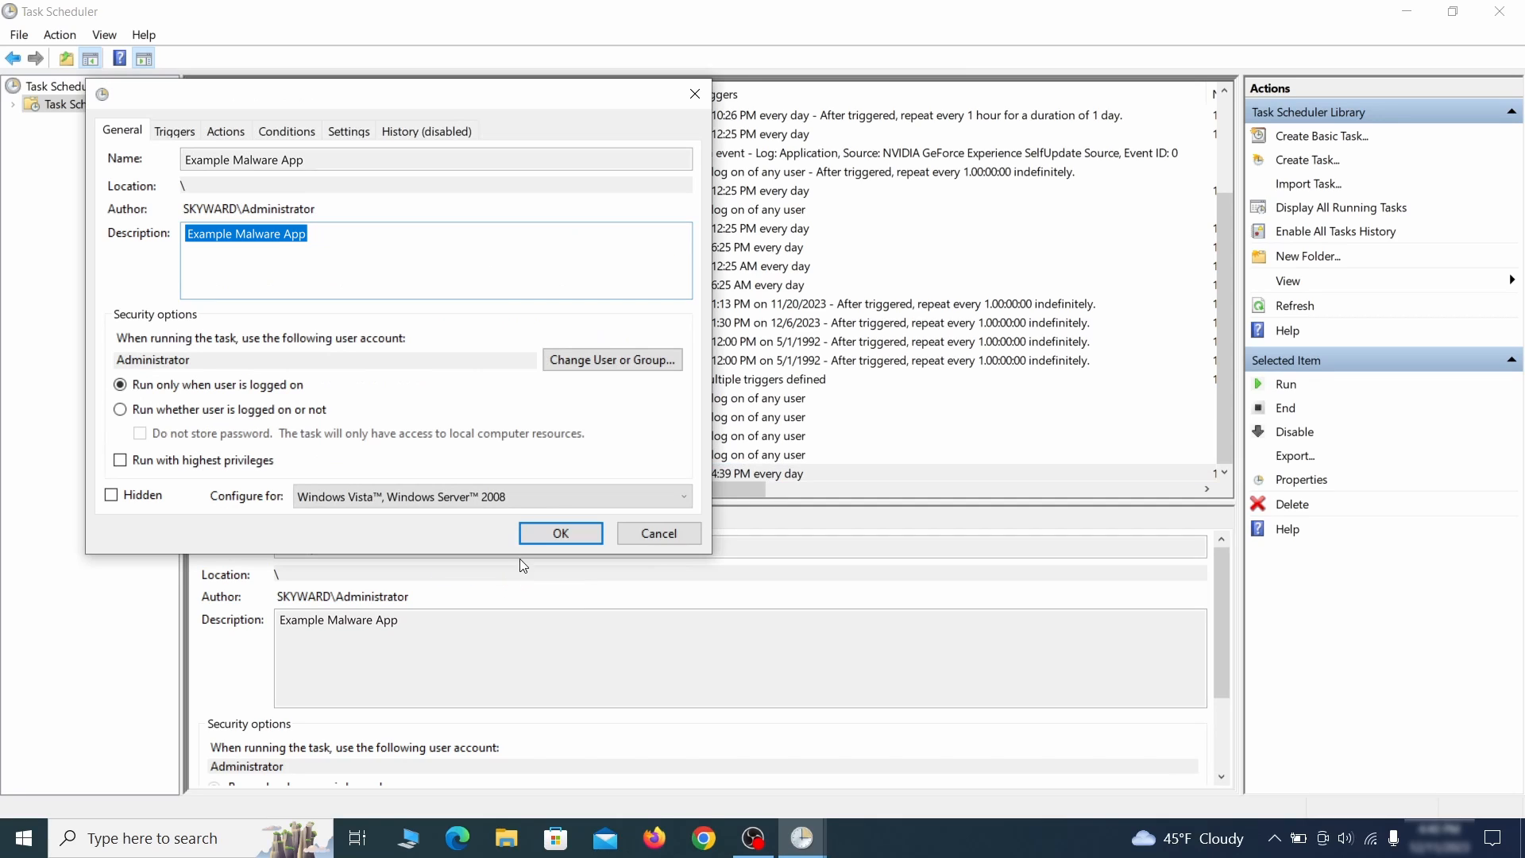
{"action": "left_click", "coordinate": [174, 132]}
{"action": "left_click", "coordinate": [232, 132]}
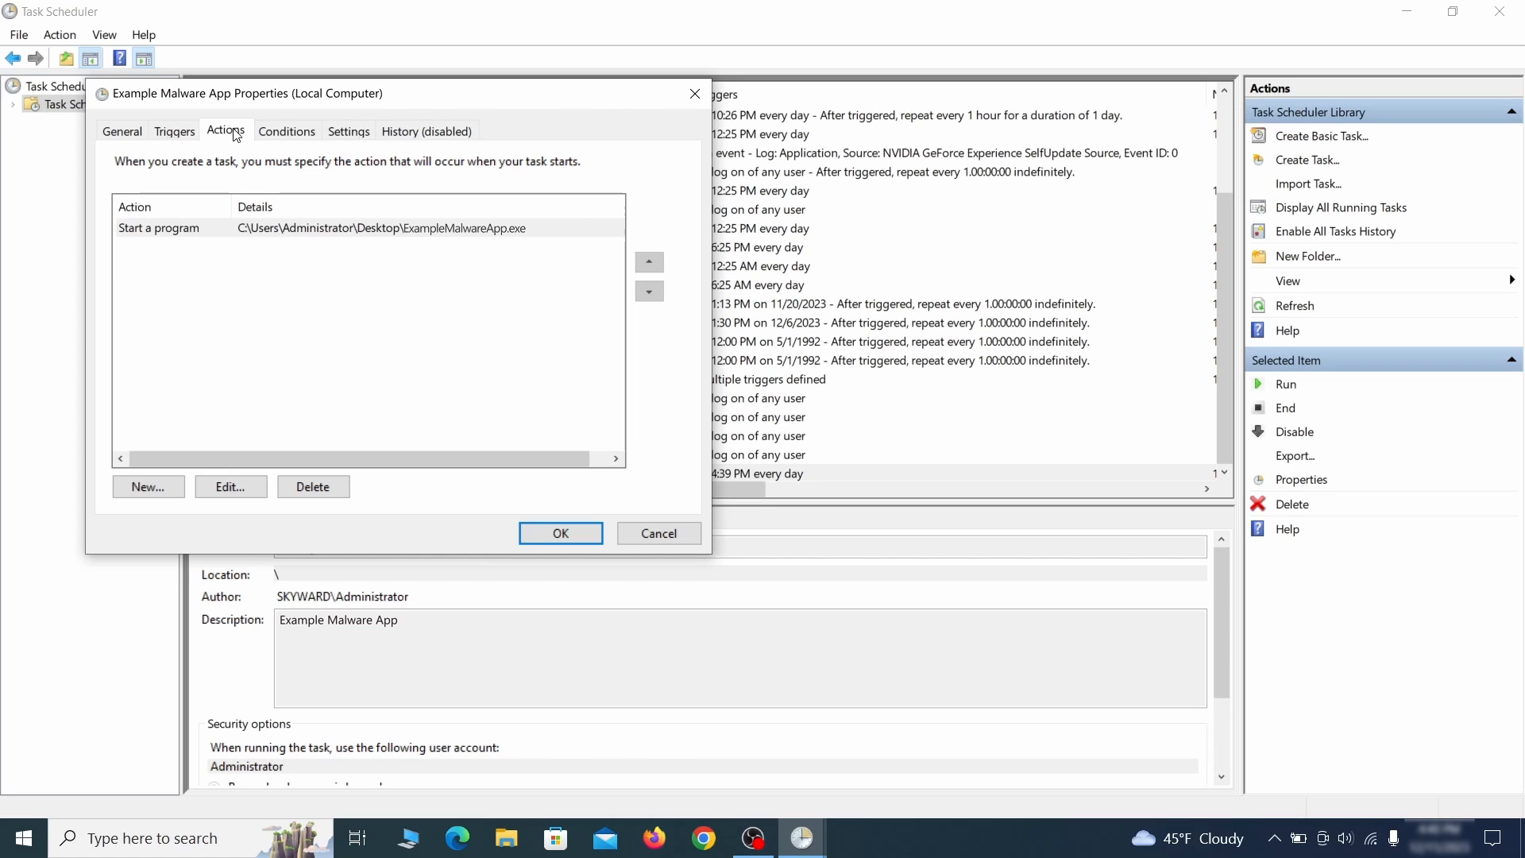
{"action": "key", "text": "Escape"}
- Delete the Example Malware App task from the Task Scheduler Library and confirm the deletion
{"action": "right_click", "coordinate": [489, 472]}
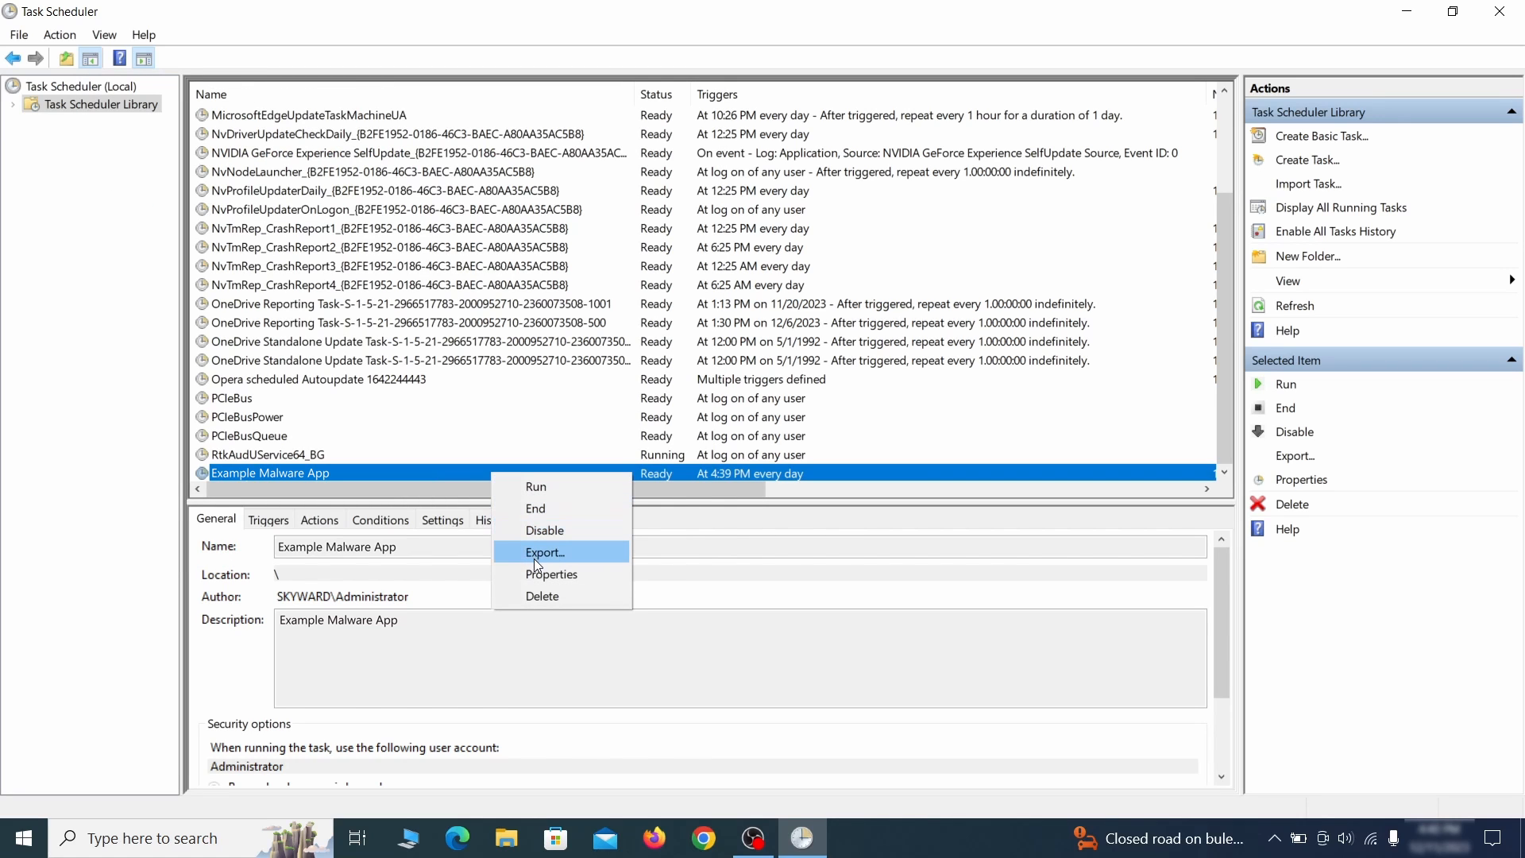
{"action": "left_click", "coordinate": [544, 596]}
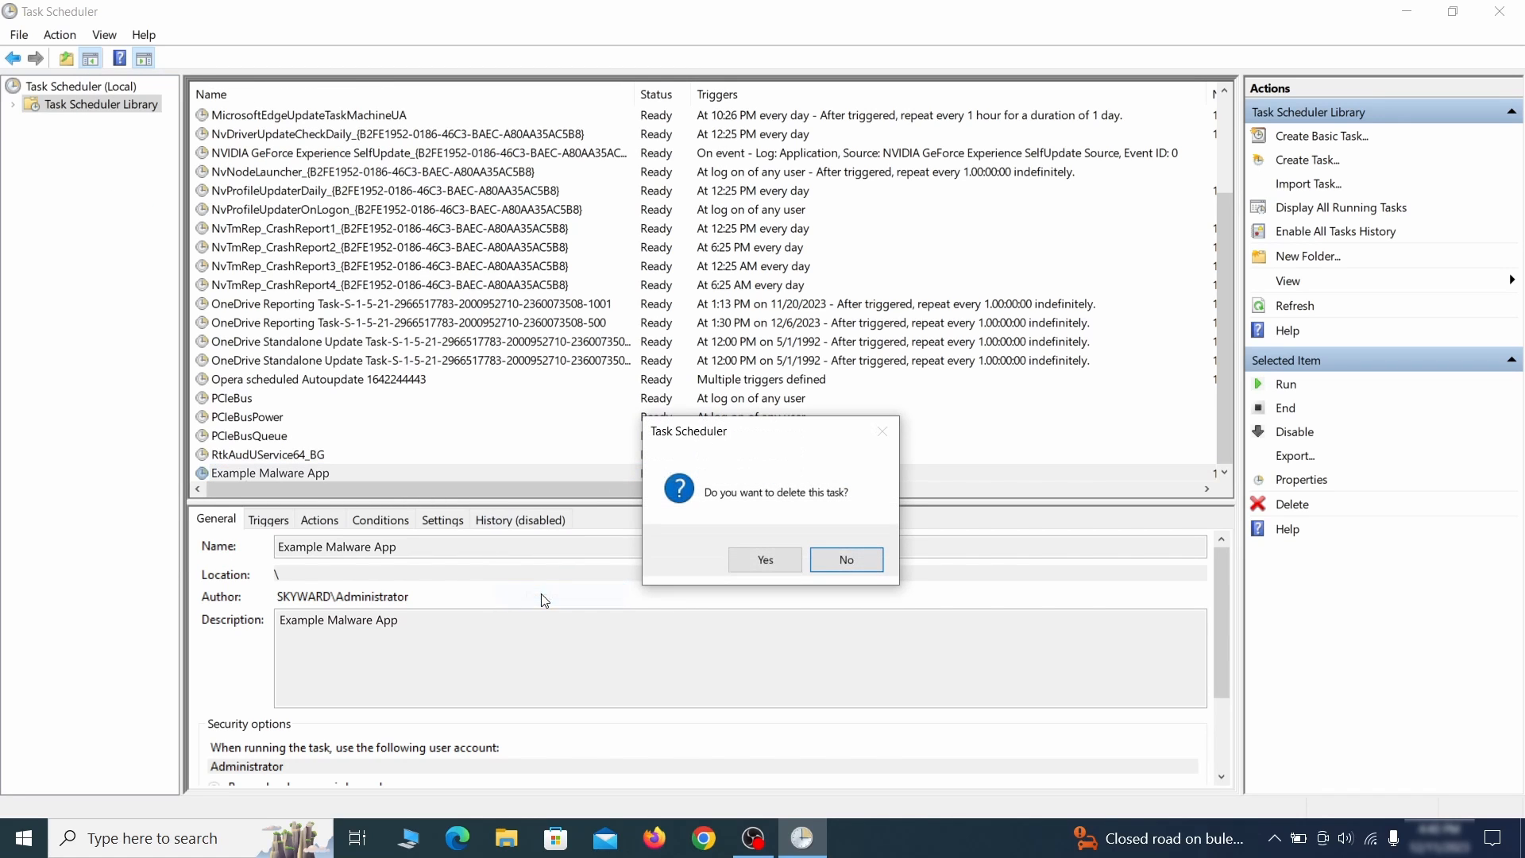
{"action": "left_click", "coordinate": [767, 561]}
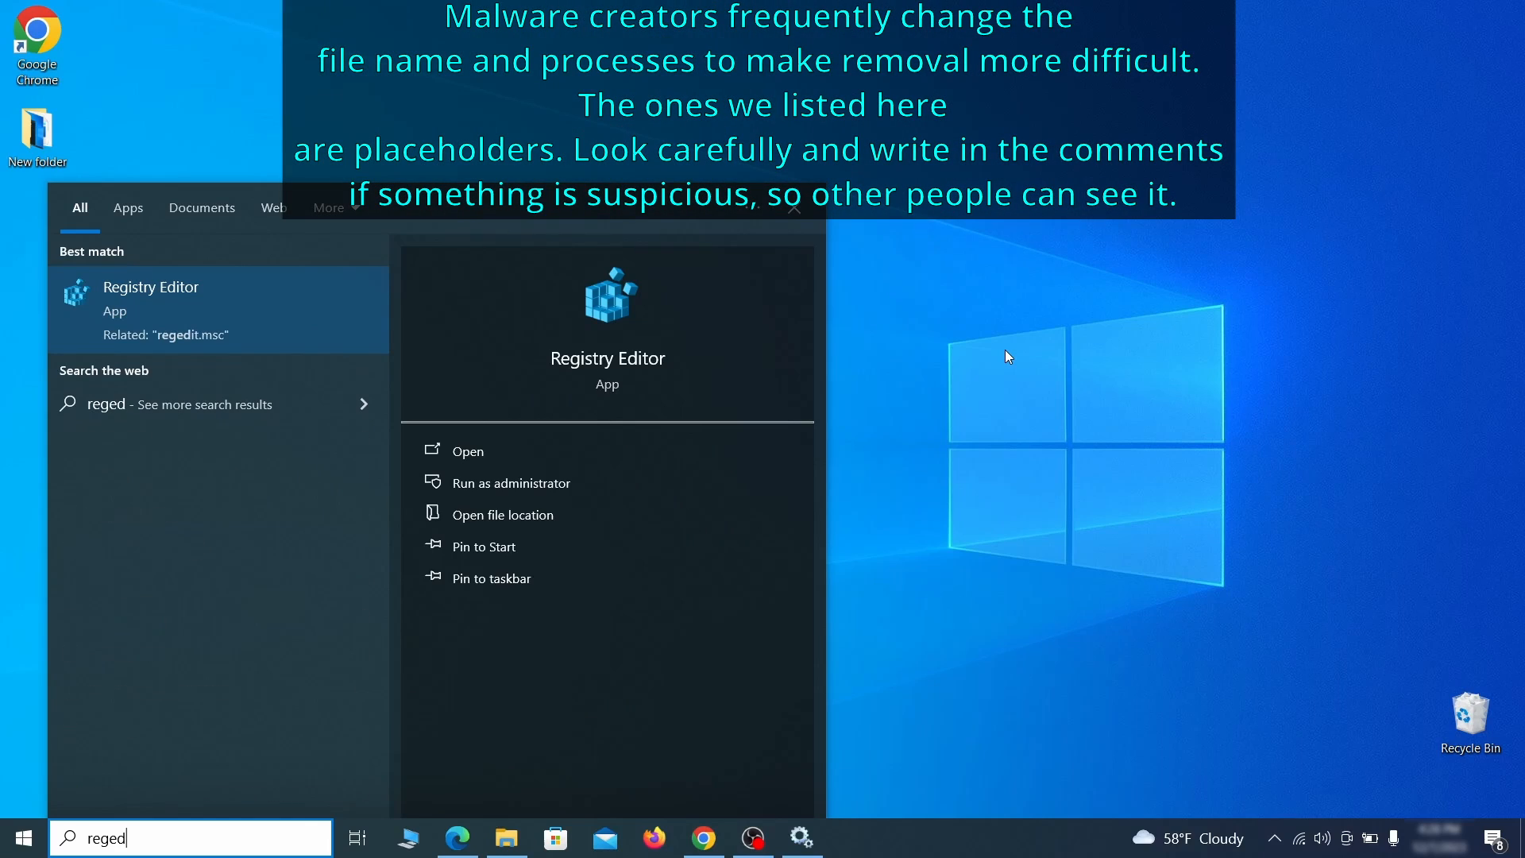
- Search Windows for regedit and open the Registry Editor
{"action": "type", "text": "i"}
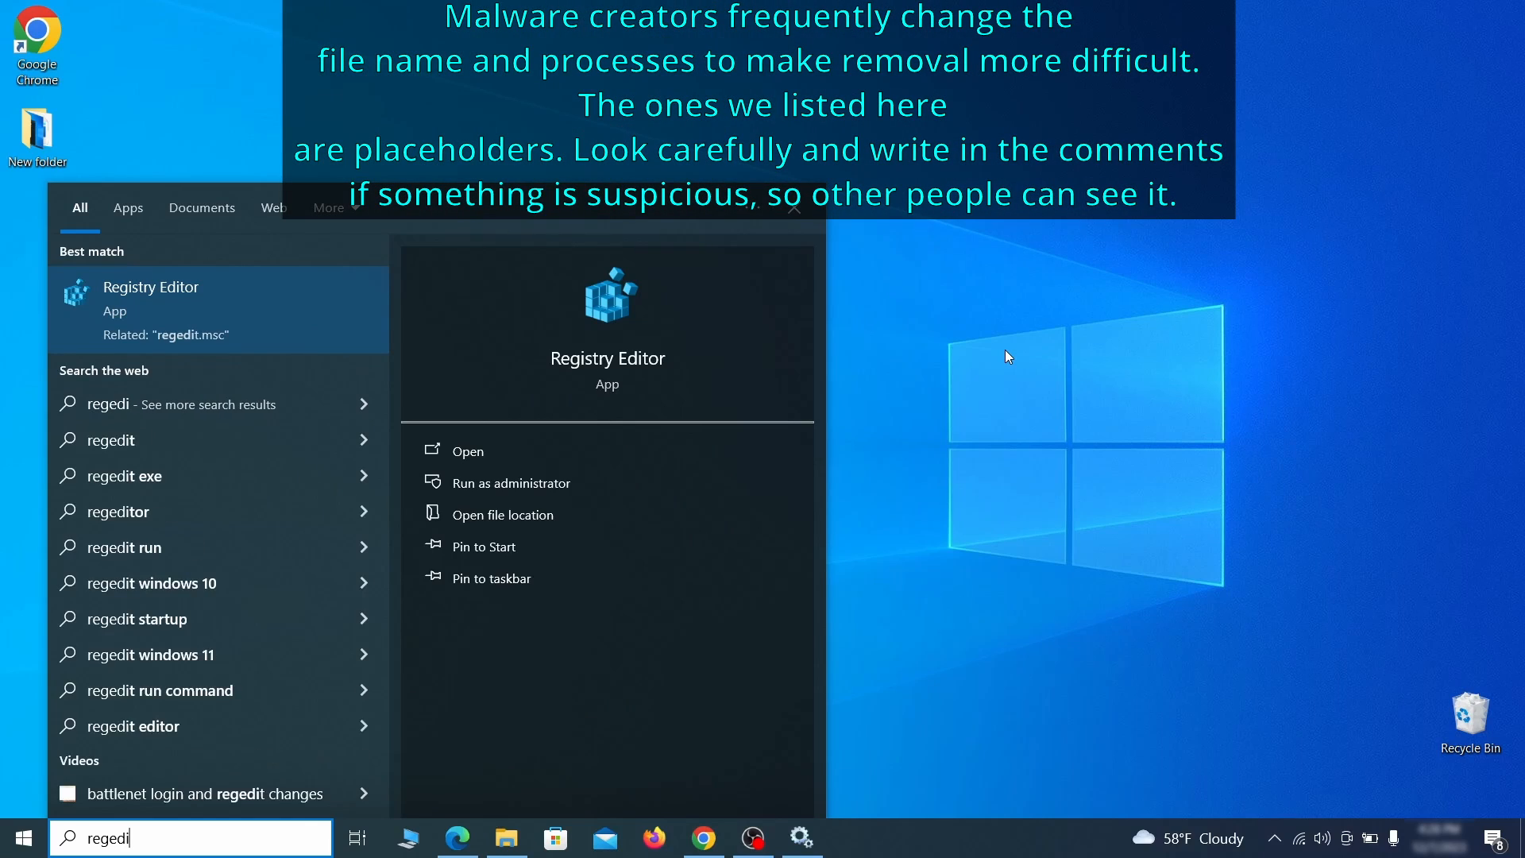
{"action": "type", "text": "t"}
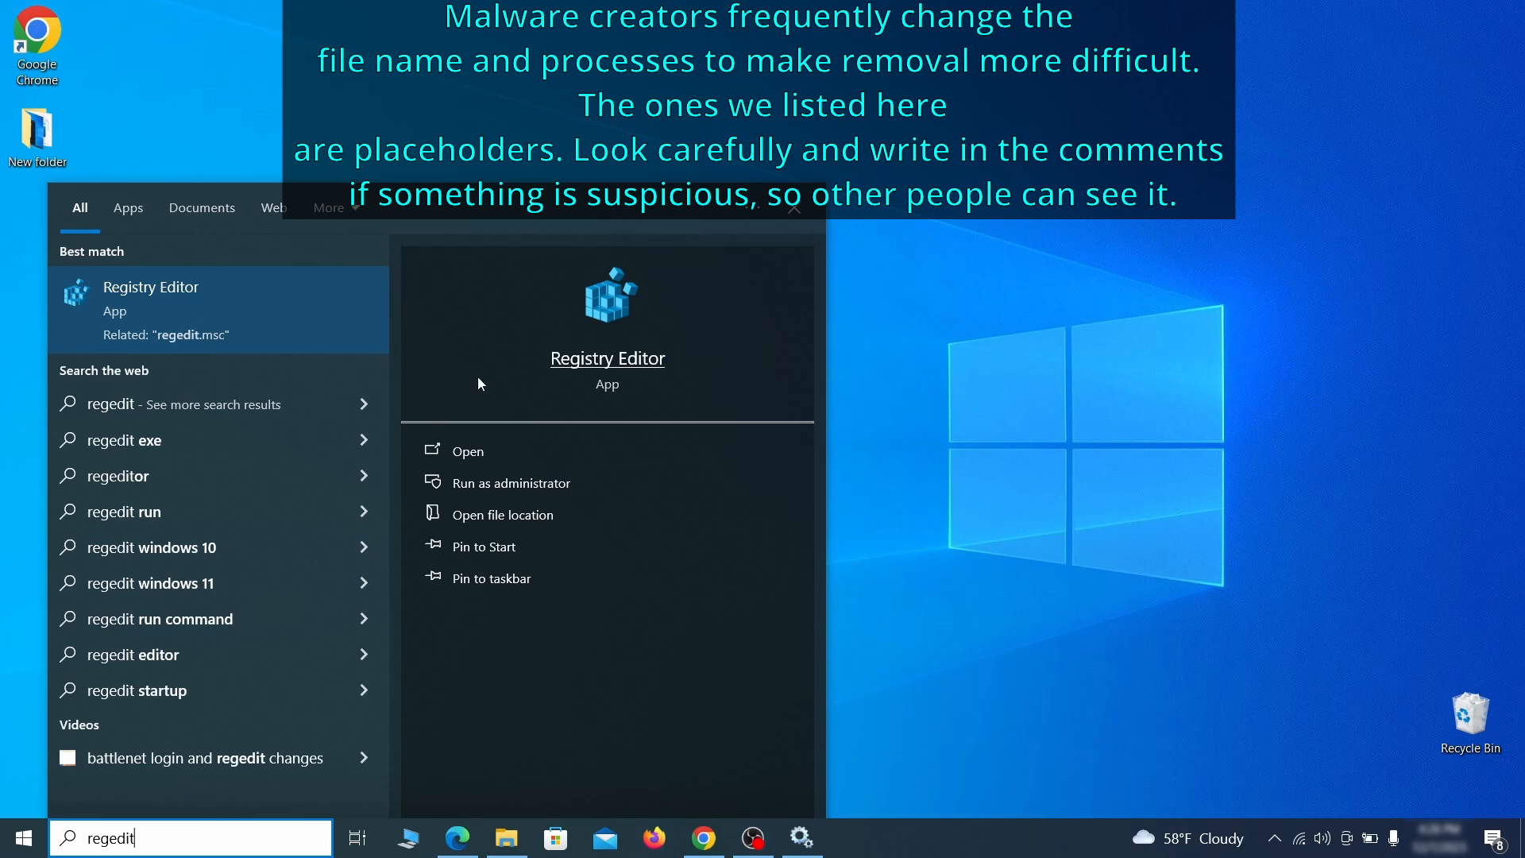
{"action": "right_click", "coordinate": [283, 296]}
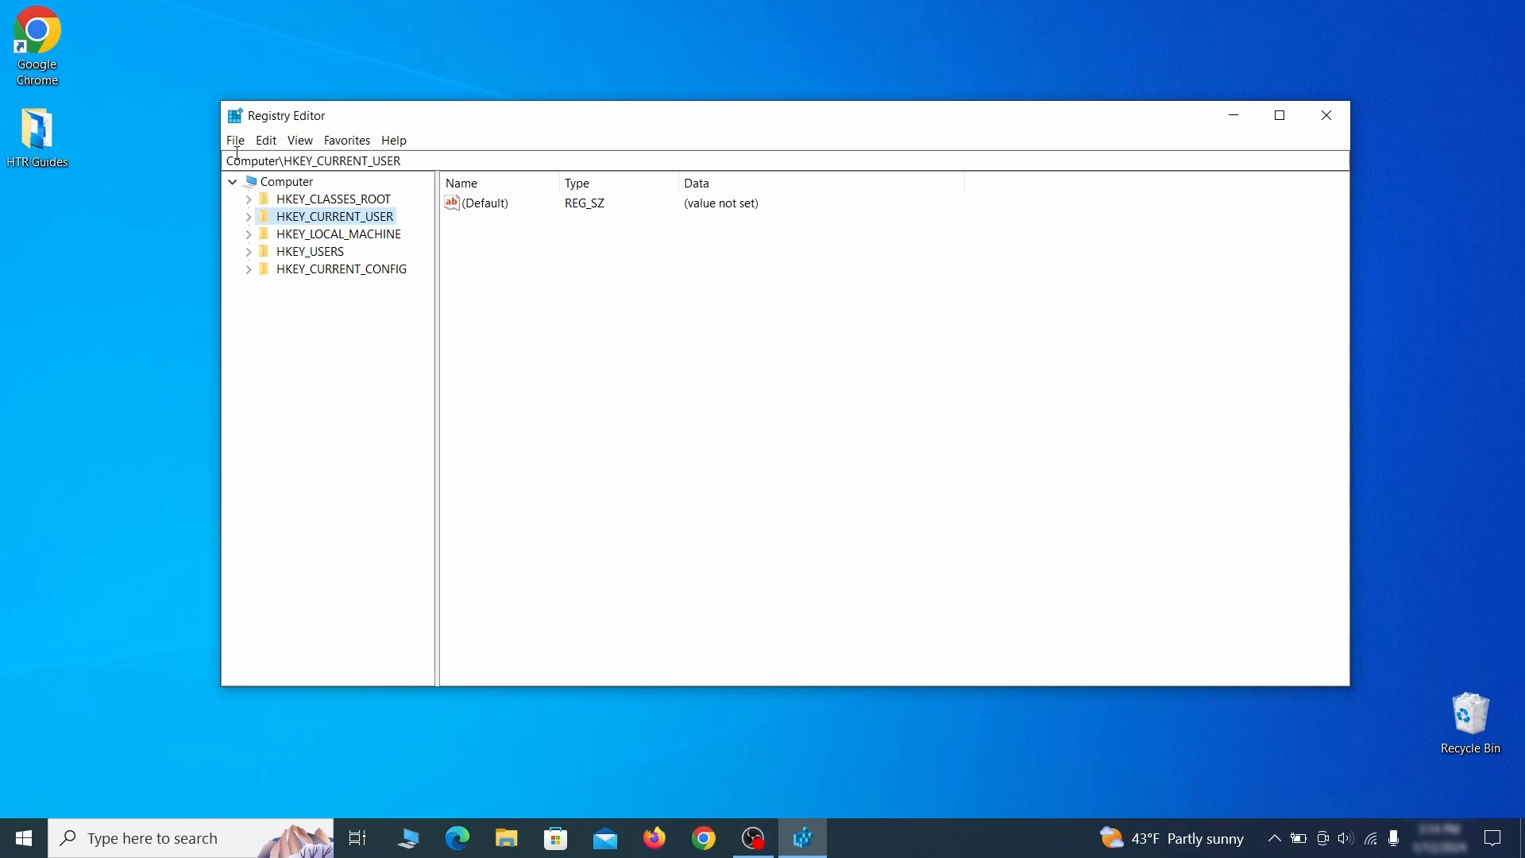
- Export the registry to the Desktop as a registration file named Registry Backup 1
{"action": "left_click", "coordinate": [236, 141]}
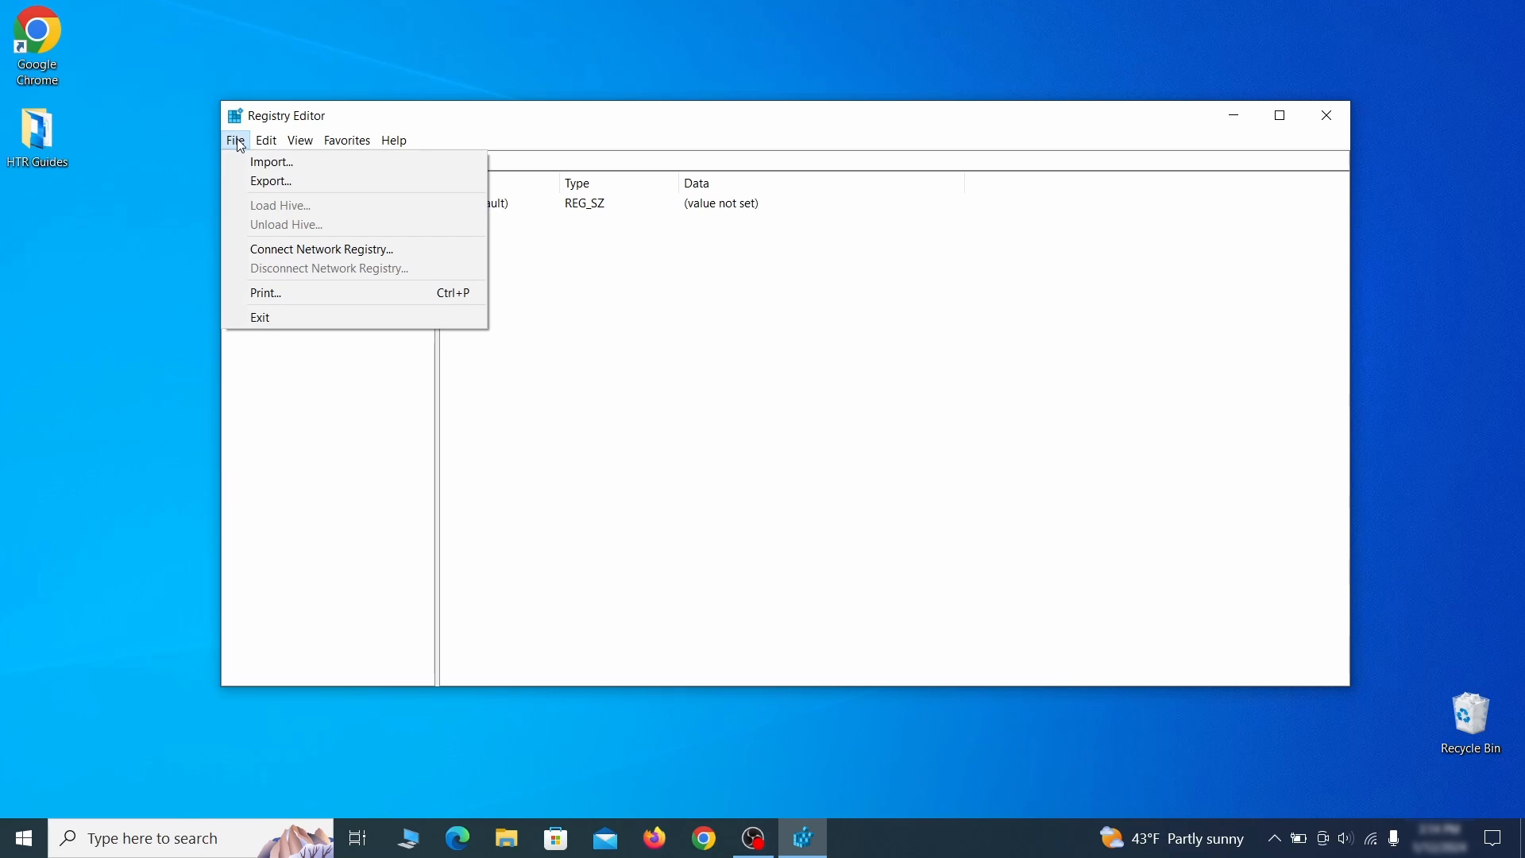
{"action": "left_click", "coordinate": [367, 185]}
{"action": "type", "text": "Registry Backup 1"}
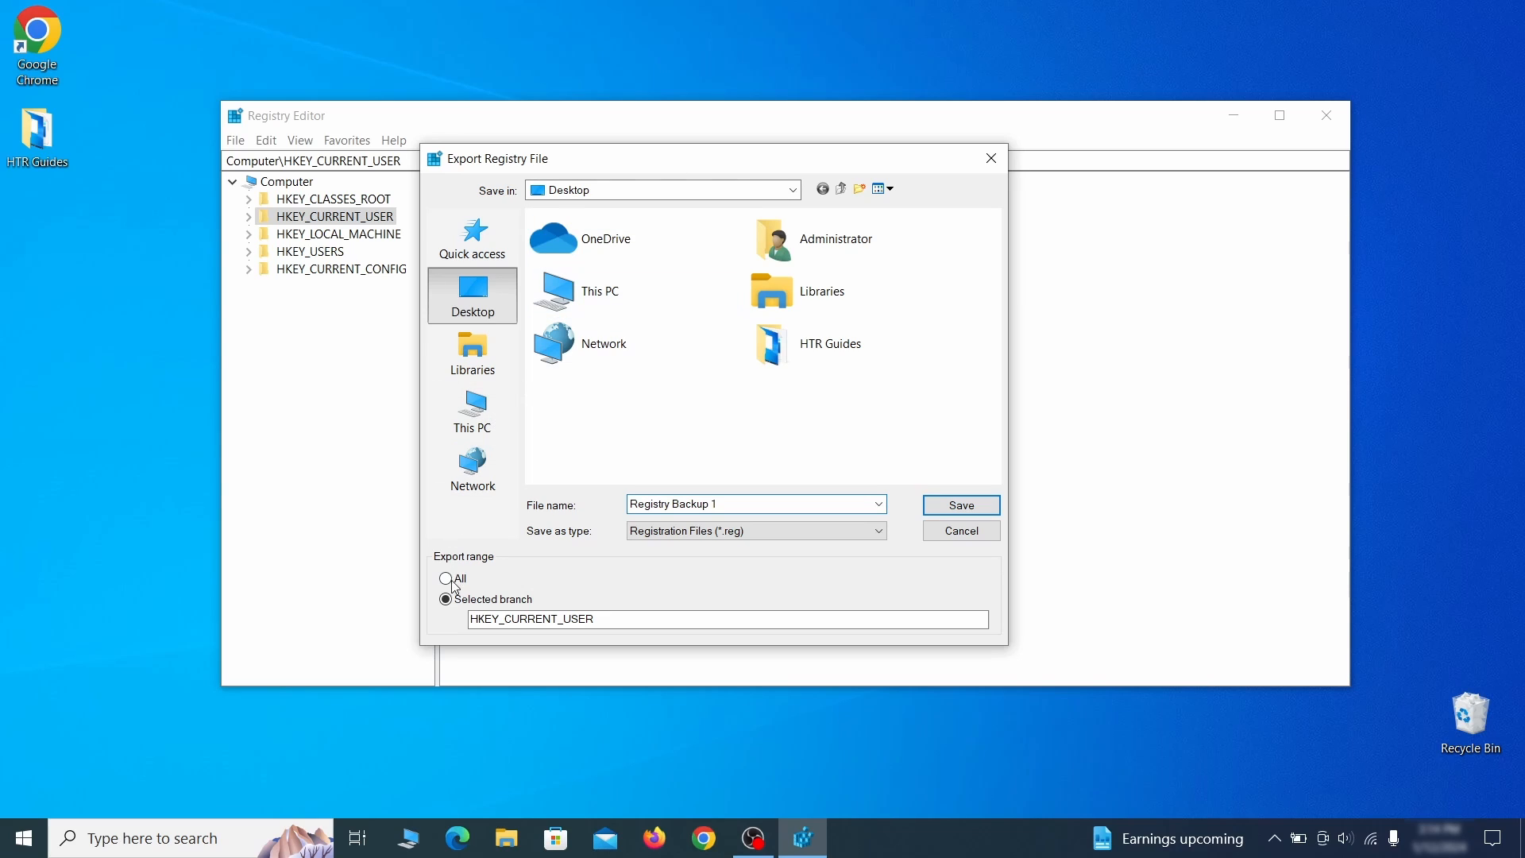
{"action": "key", "text": "Return"}
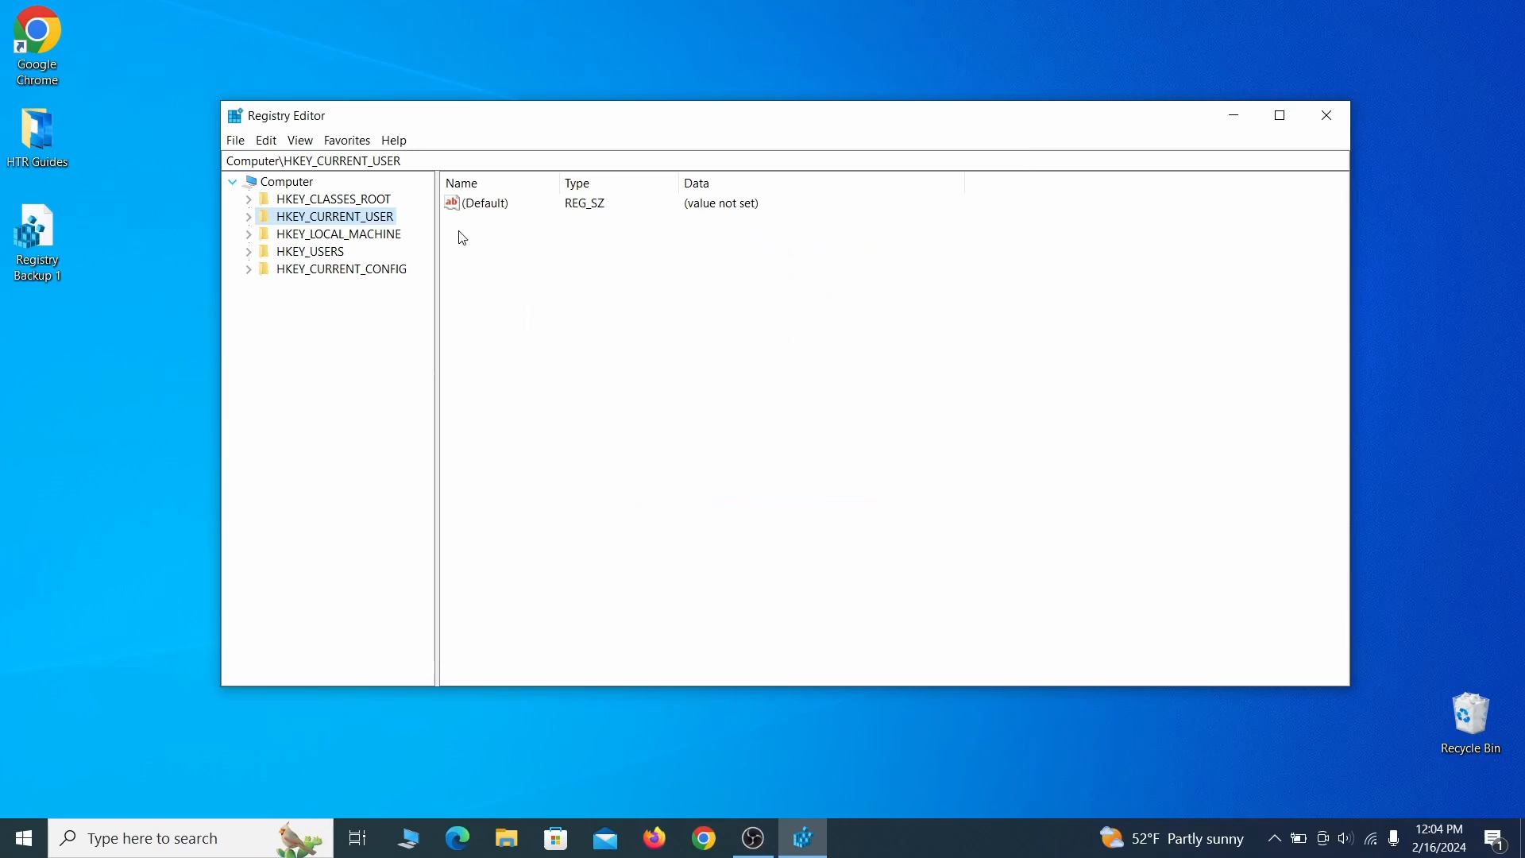
- Choose the Registry Backup 1 file on the Desktop as the registry file to import
{"action": "left_click", "coordinate": [236, 141]}
{"action": "left_click", "coordinate": [334, 163]}
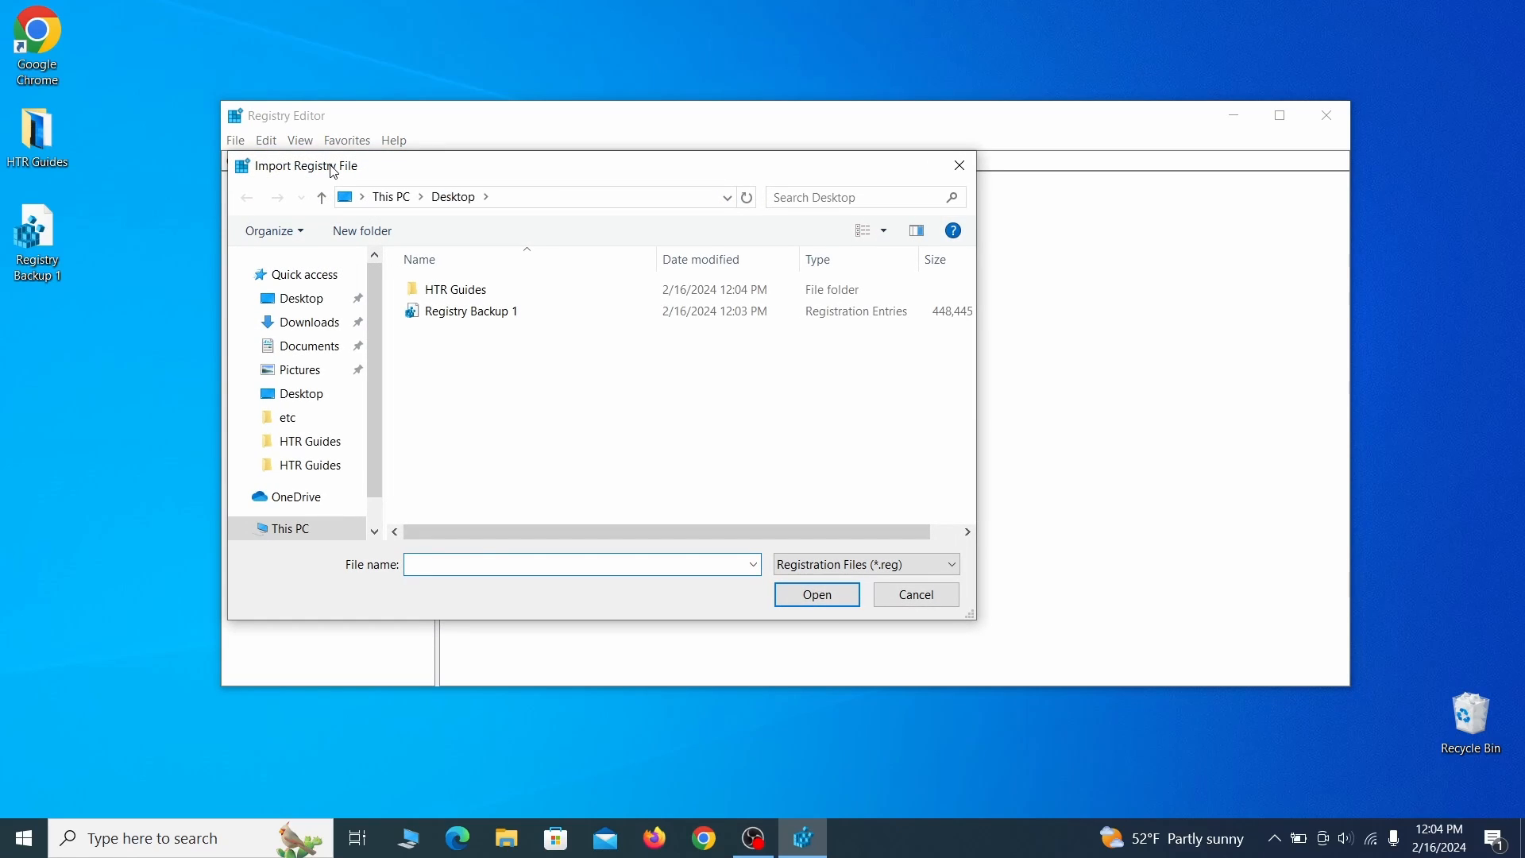
{"action": "left_click", "coordinate": [529, 316]}
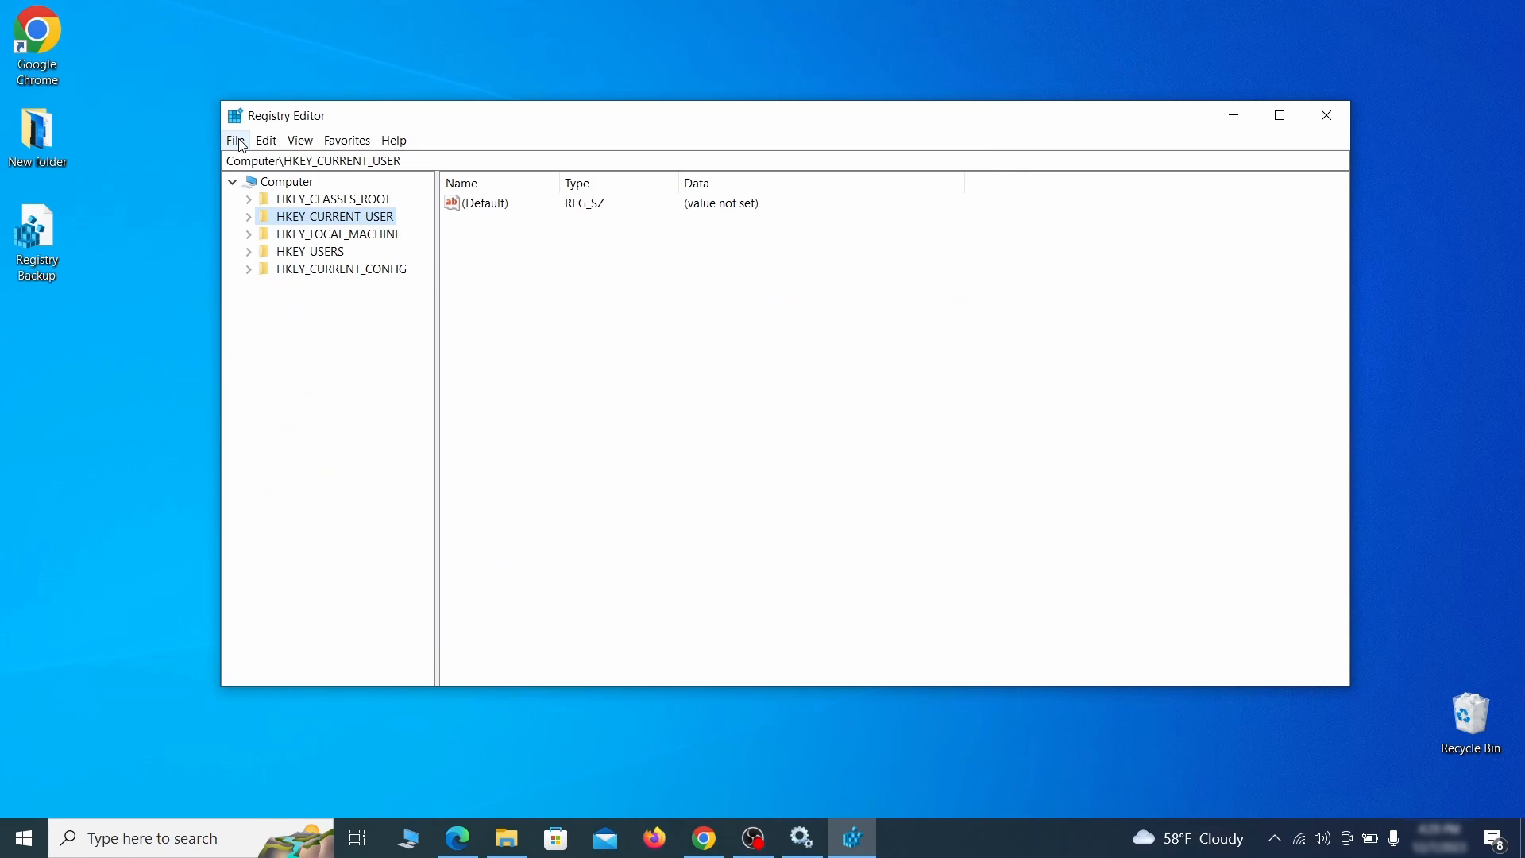
- Search the registry for Example Malware App and bring up the options for the Reopen key found under it
{"action": "left_click", "coordinate": [236, 141]}
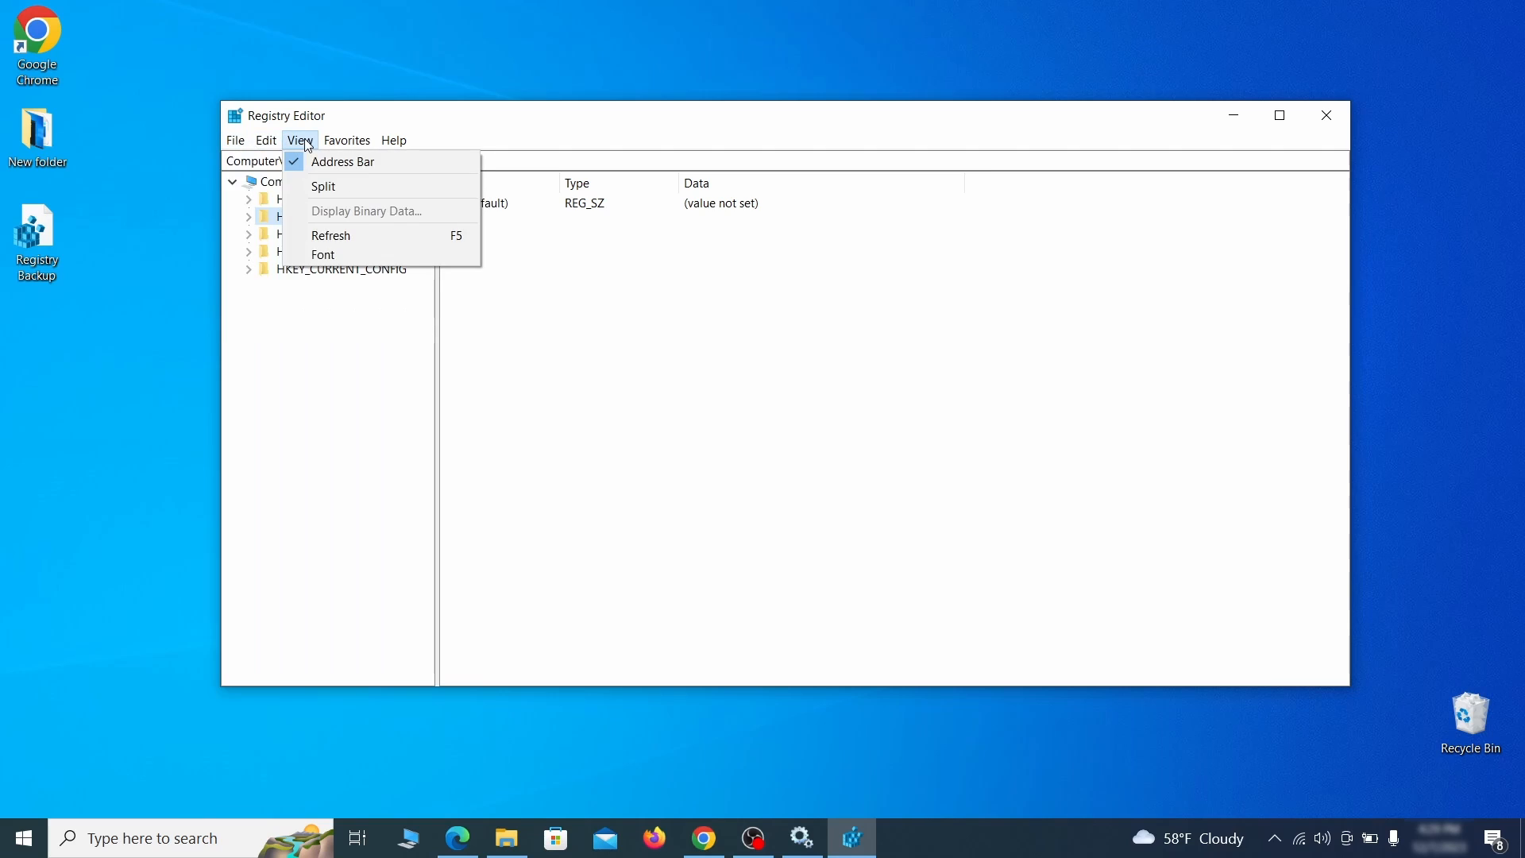
{"action": "mouse_move", "coordinate": [270, 144]}
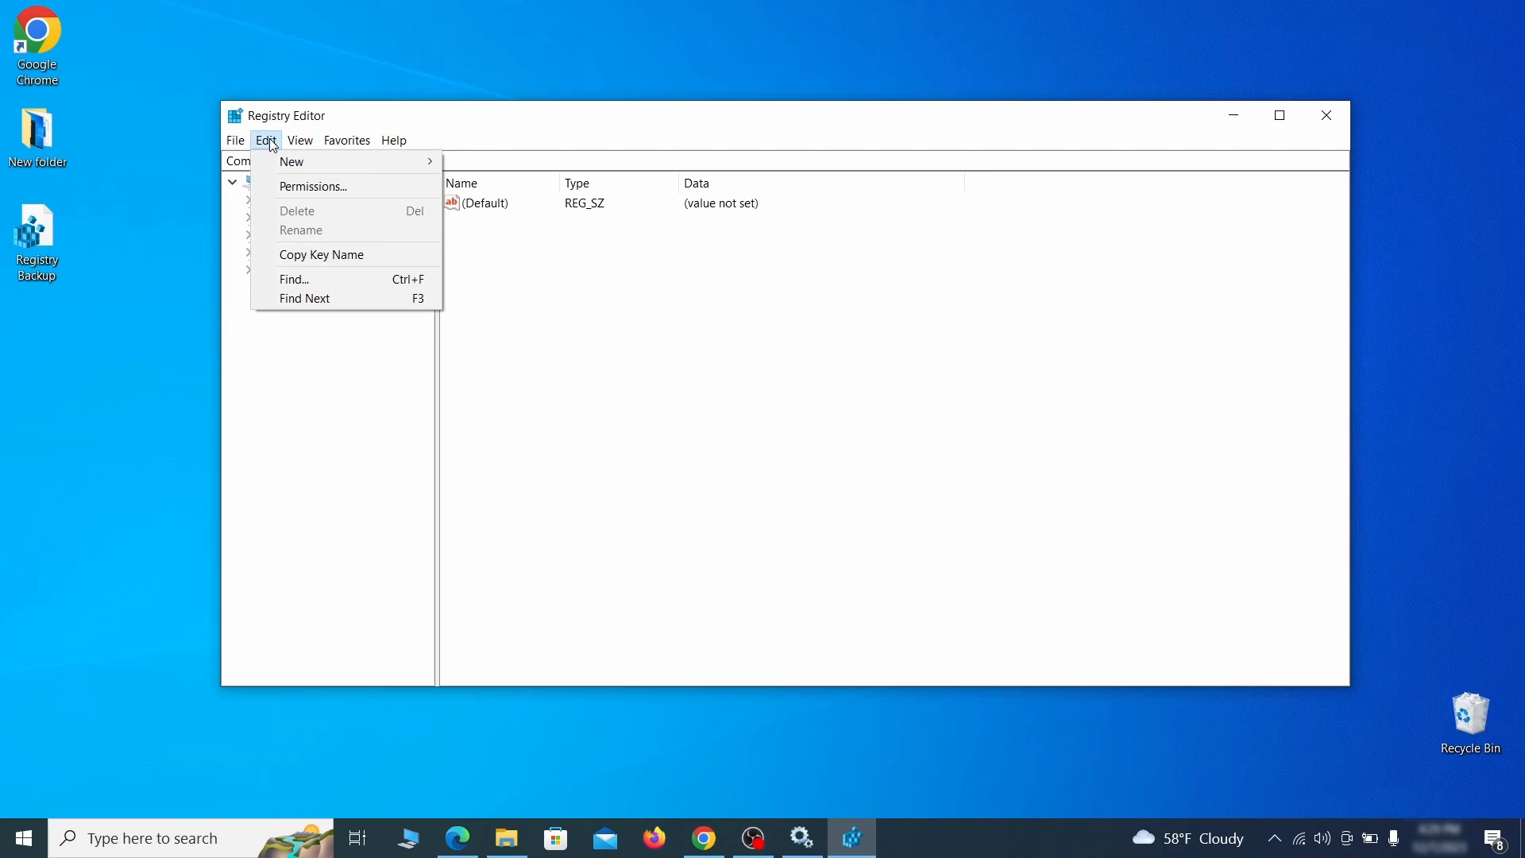
{"action": "left_click", "coordinate": [333, 280]}
{"action": "type", "text": "Exa"}
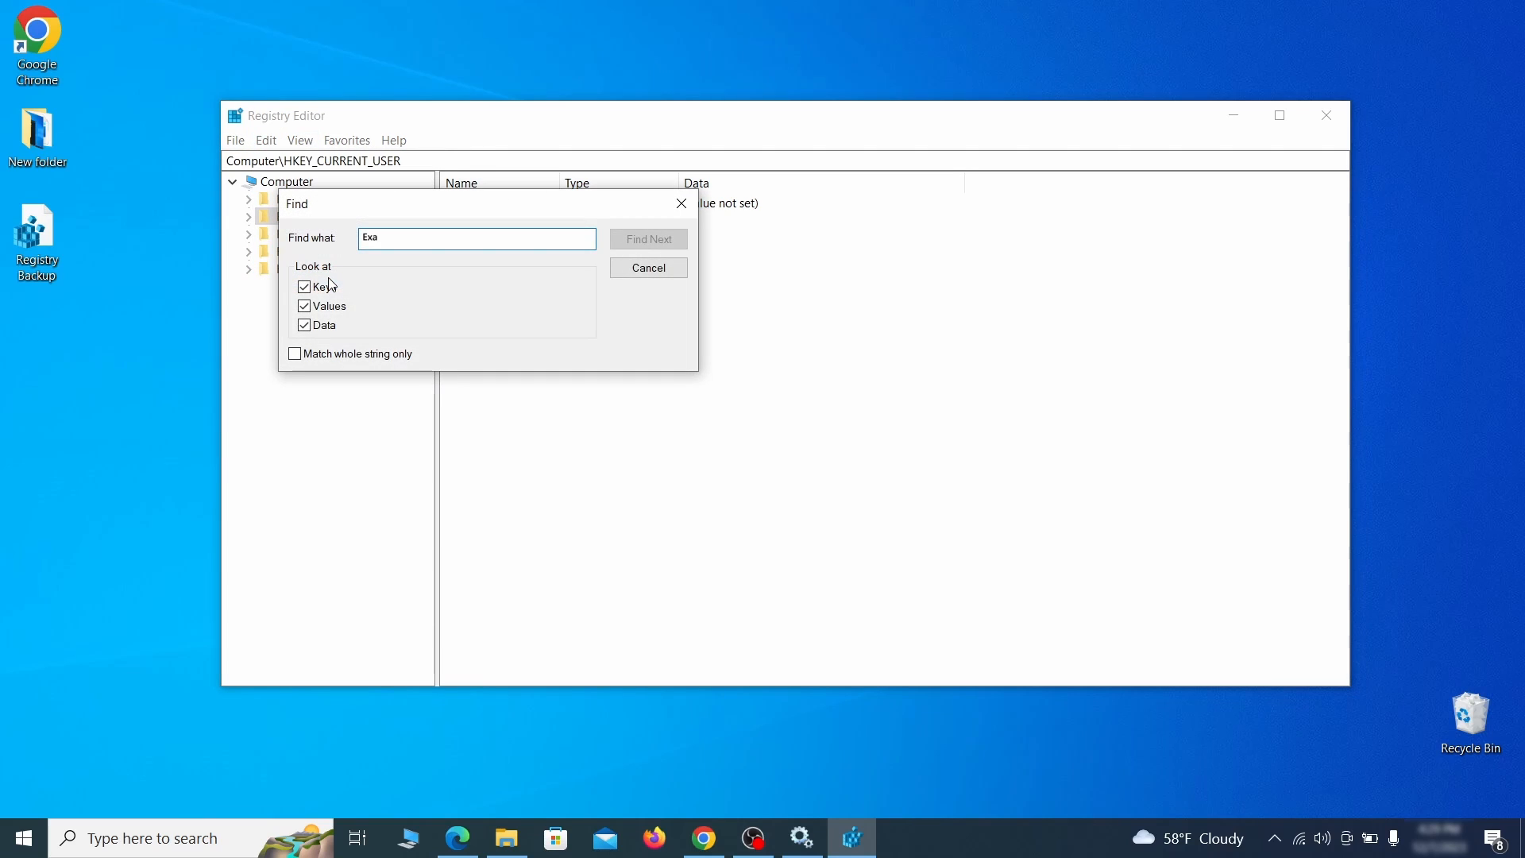
{"action": "type", "text": "mple Malware"}
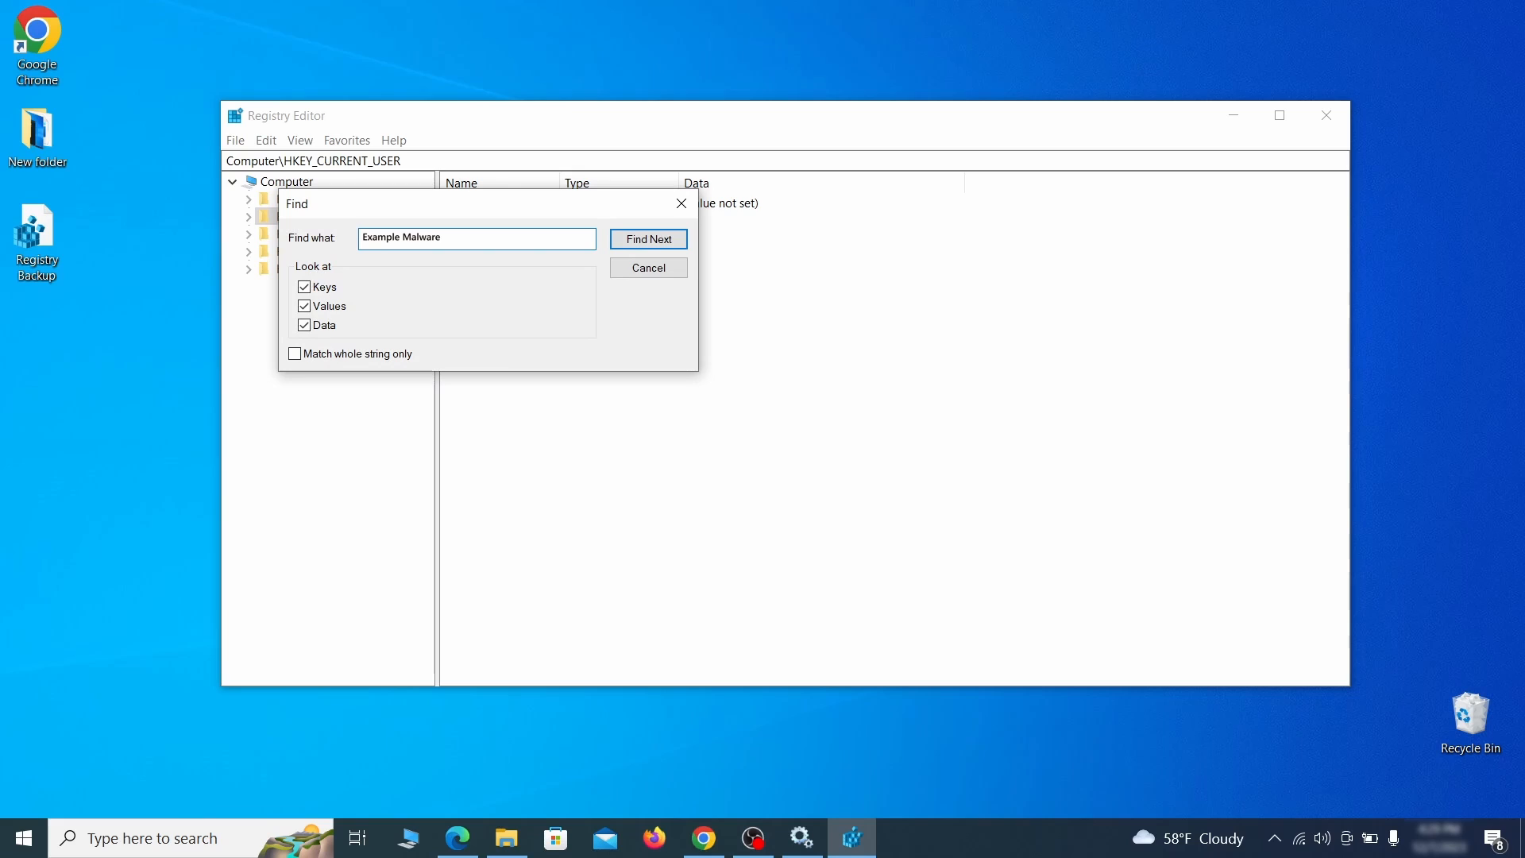
{"action": "type", "text": " App"}
{"action": "left_click", "coordinate": [659, 237]}
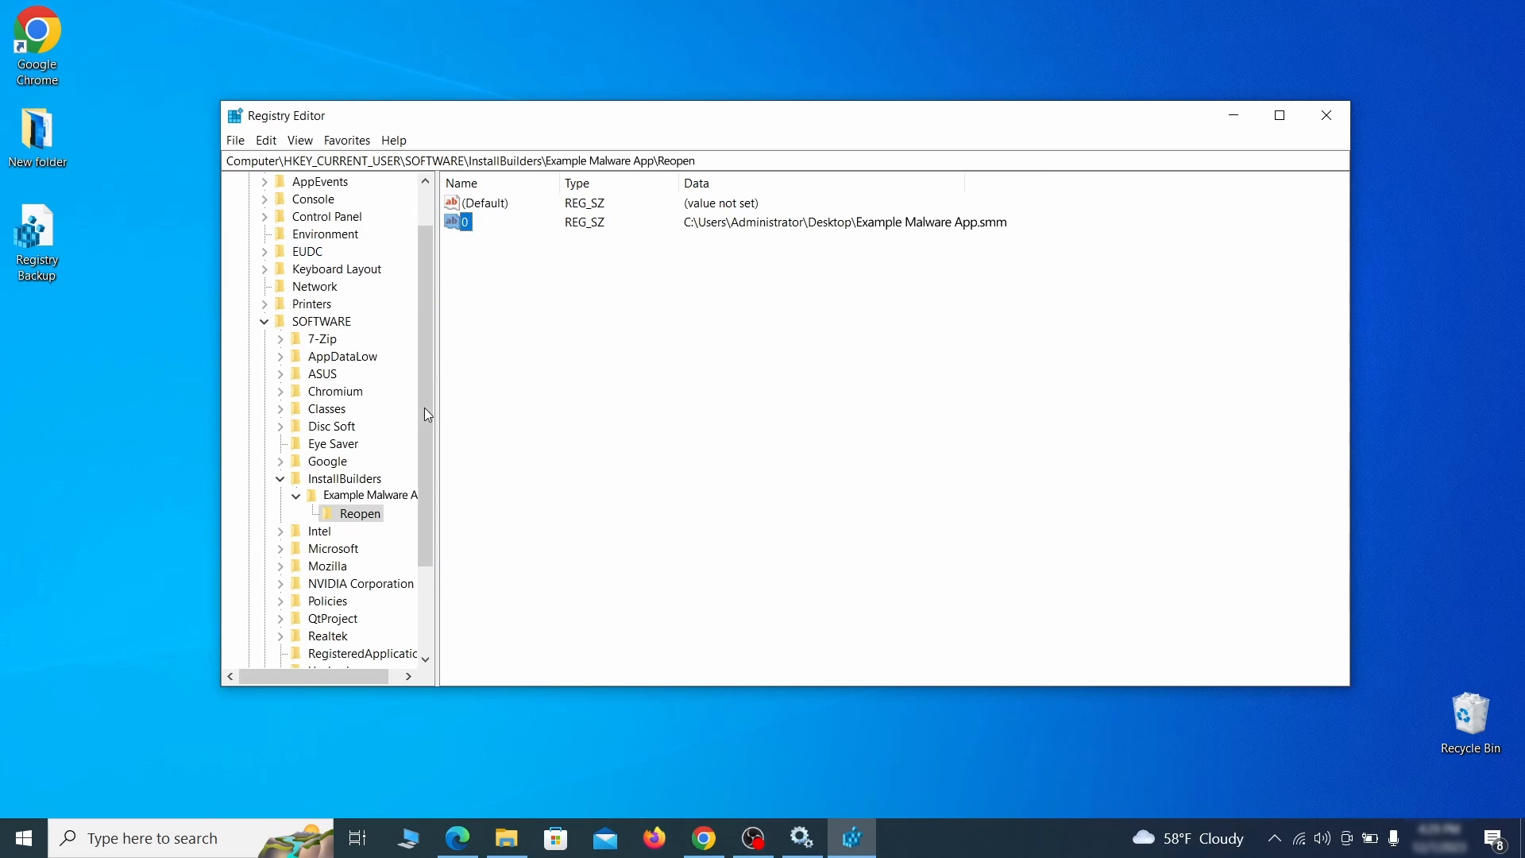
{"action": "left_click", "coordinate": [372, 517]}
{"action": "right_click", "coordinate": [368, 516]}
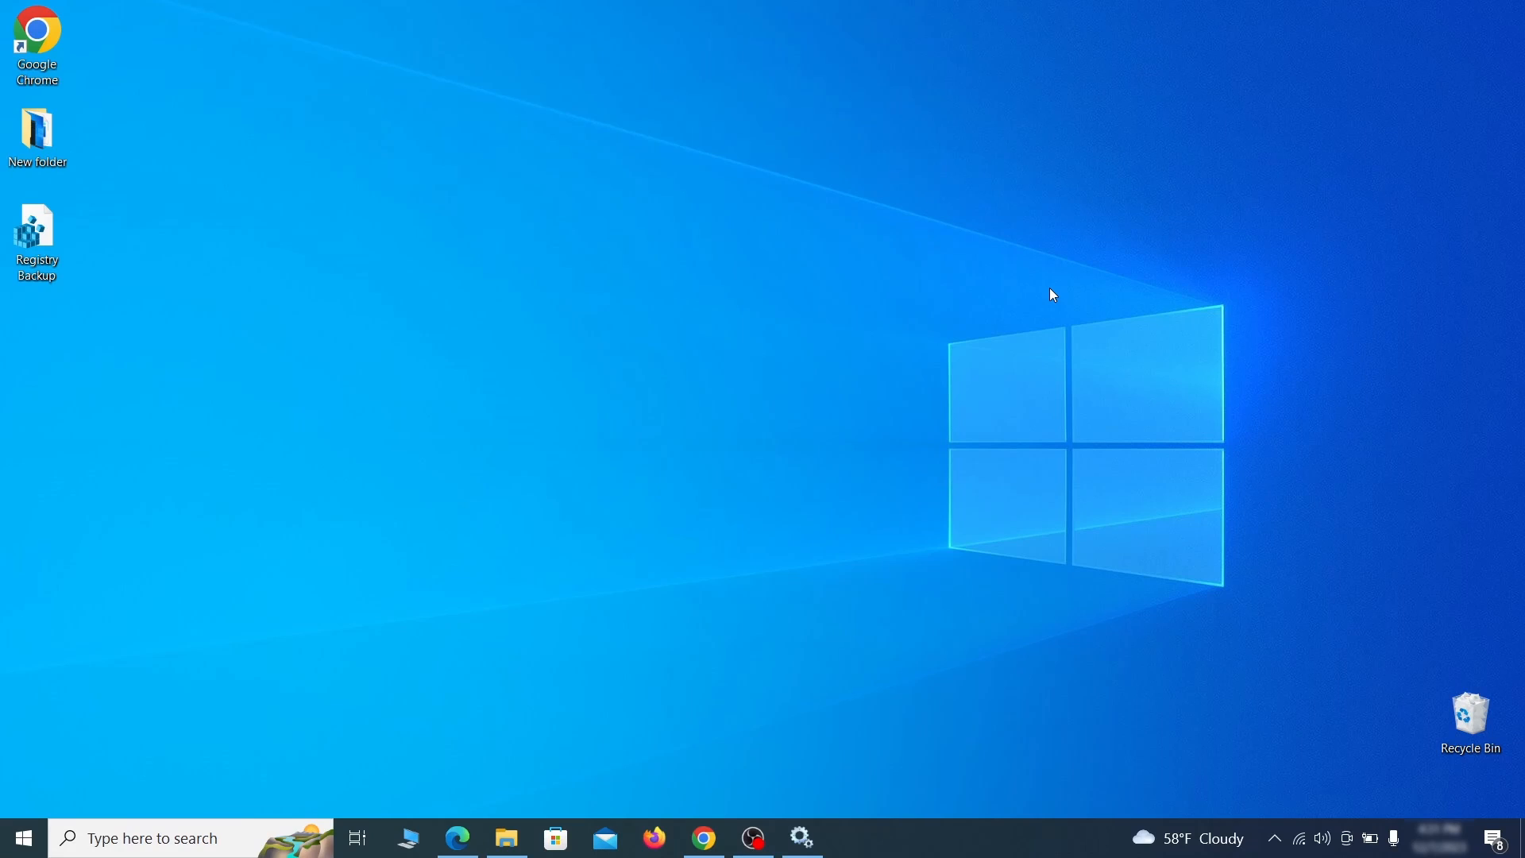
- Launch the Microsoft Windows Malicious Software Removal Tool with the Run command MRT
{"action": "key", "text": "super+r"}
{"action": "key", "text": "BackSpace"}
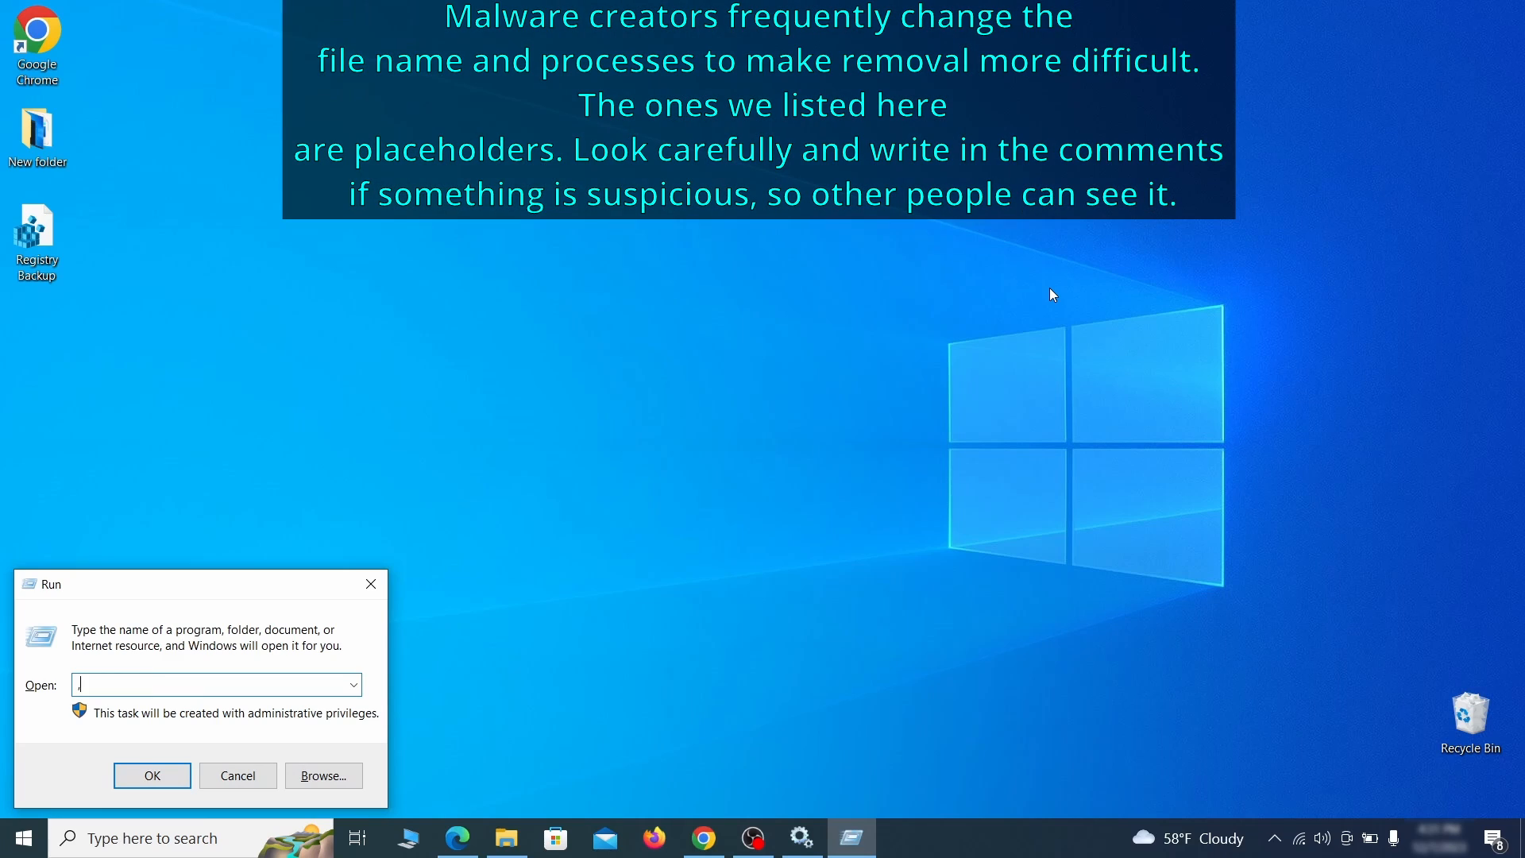
{"action": "type", "text": "M"}
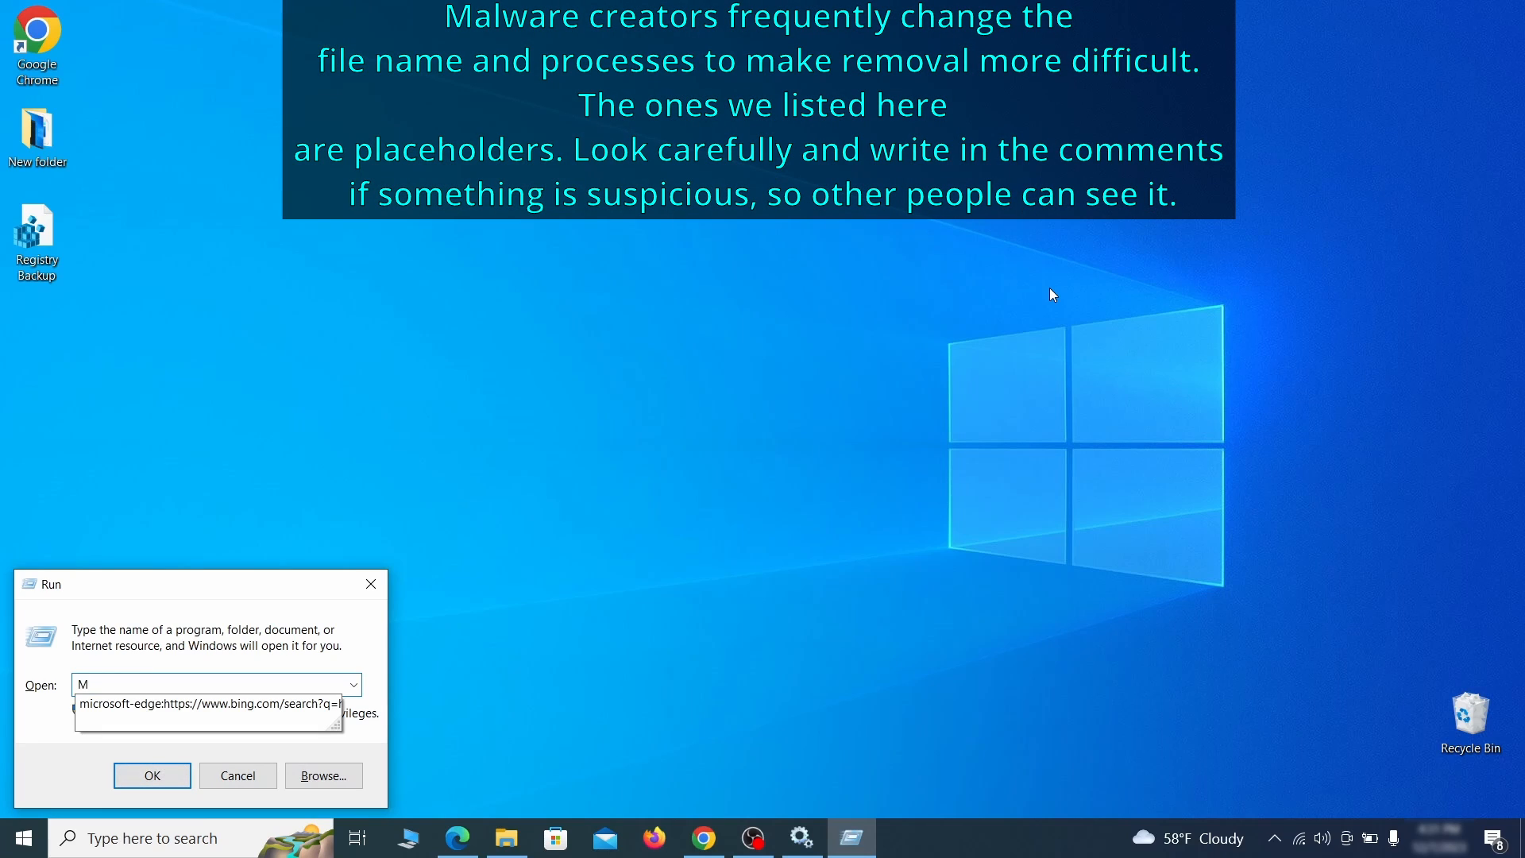
{"action": "type", "text": "RT"}
{"action": "key", "text": "Return"}
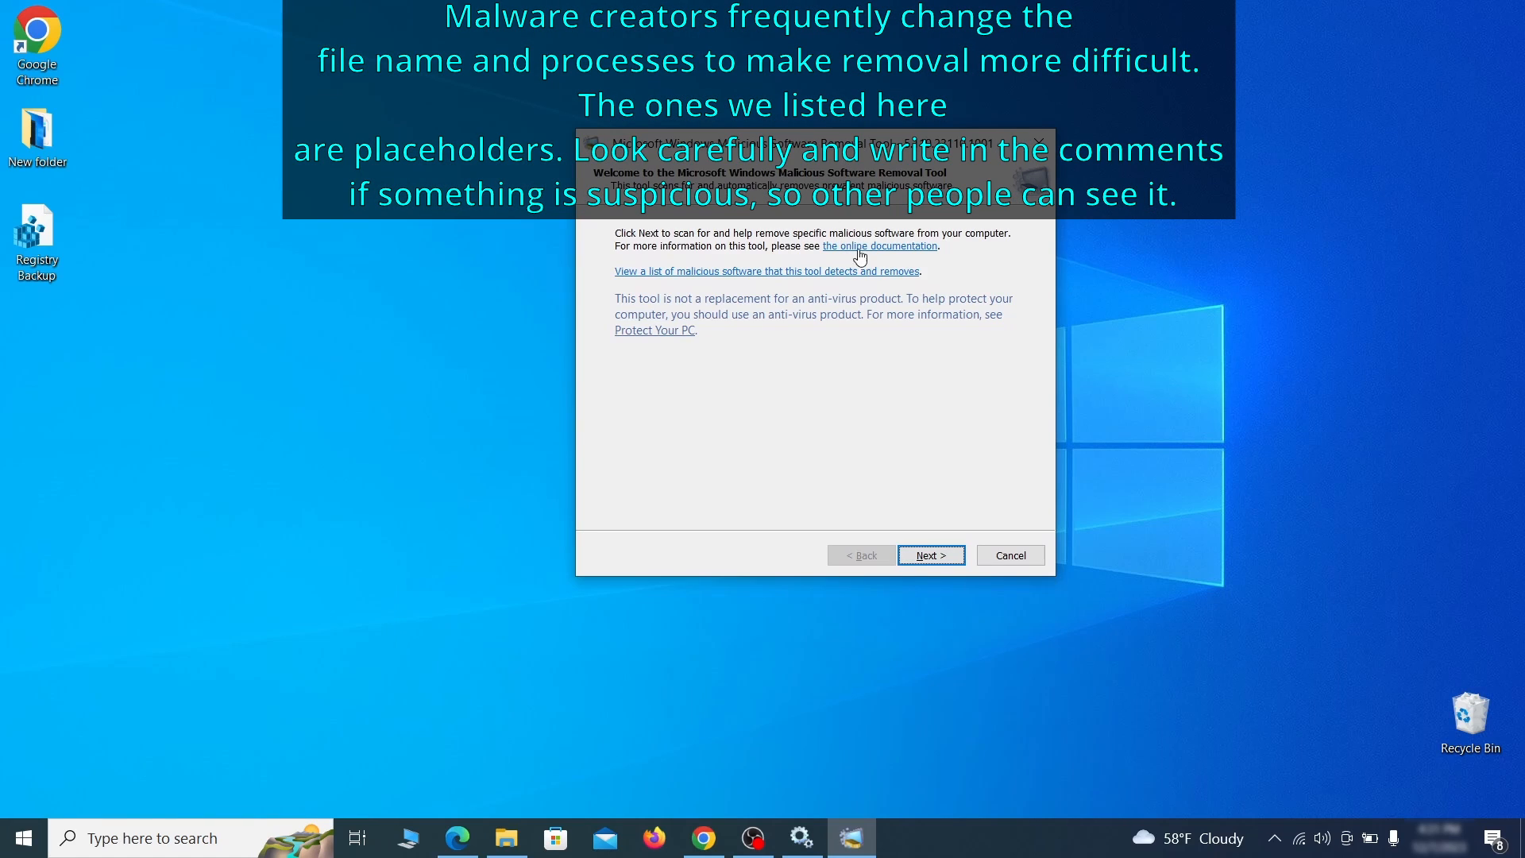
- Run a full scan with the Malicious Software Removal Tool and finish the wizard
{"action": "left_click", "coordinate": [951, 559]}
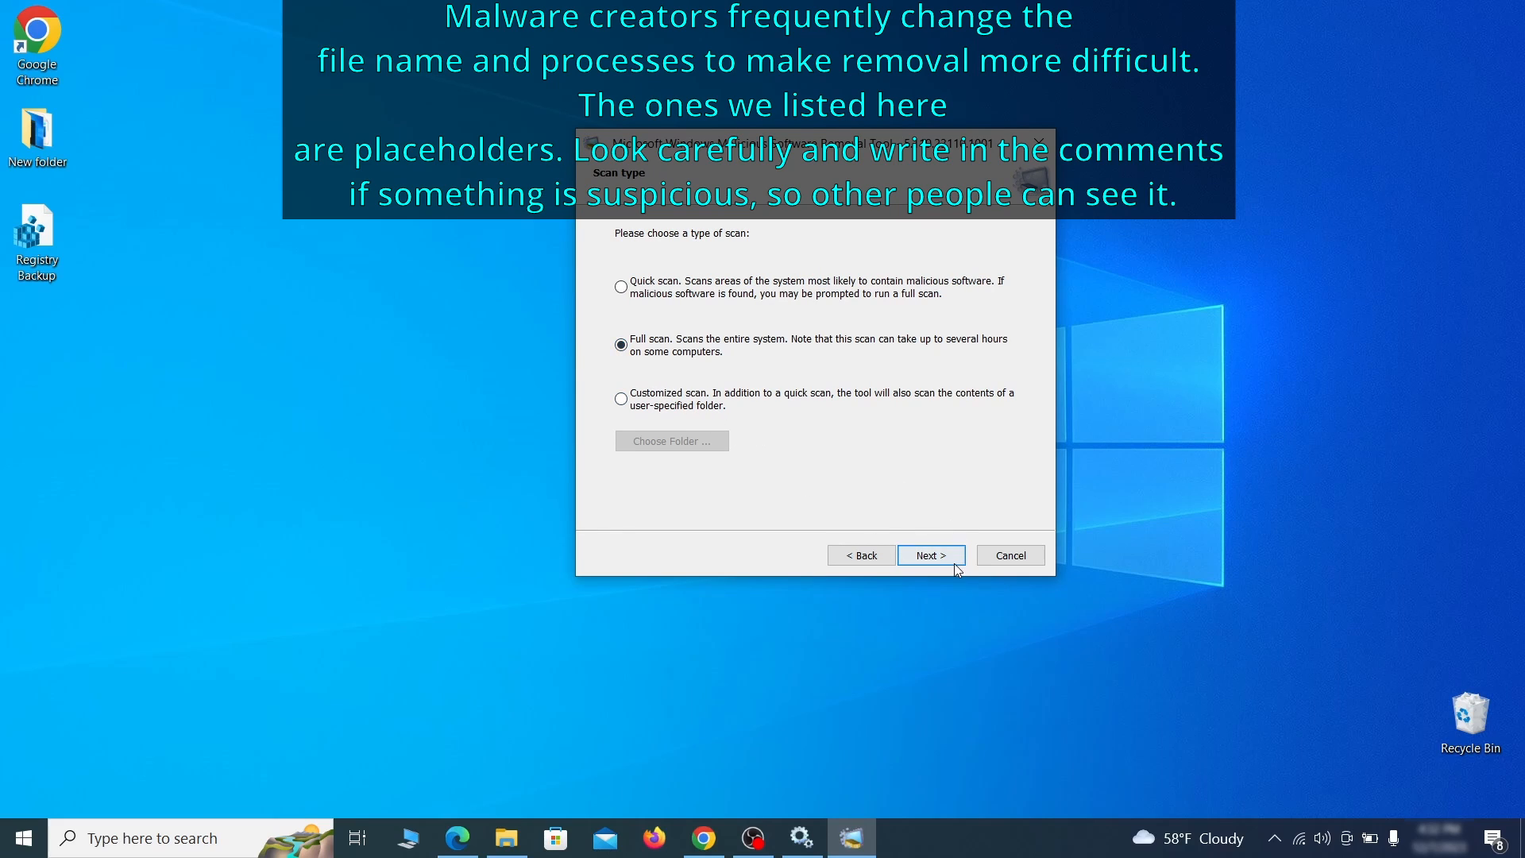
{"action": "left_click", "coordinate": [949, 561]}
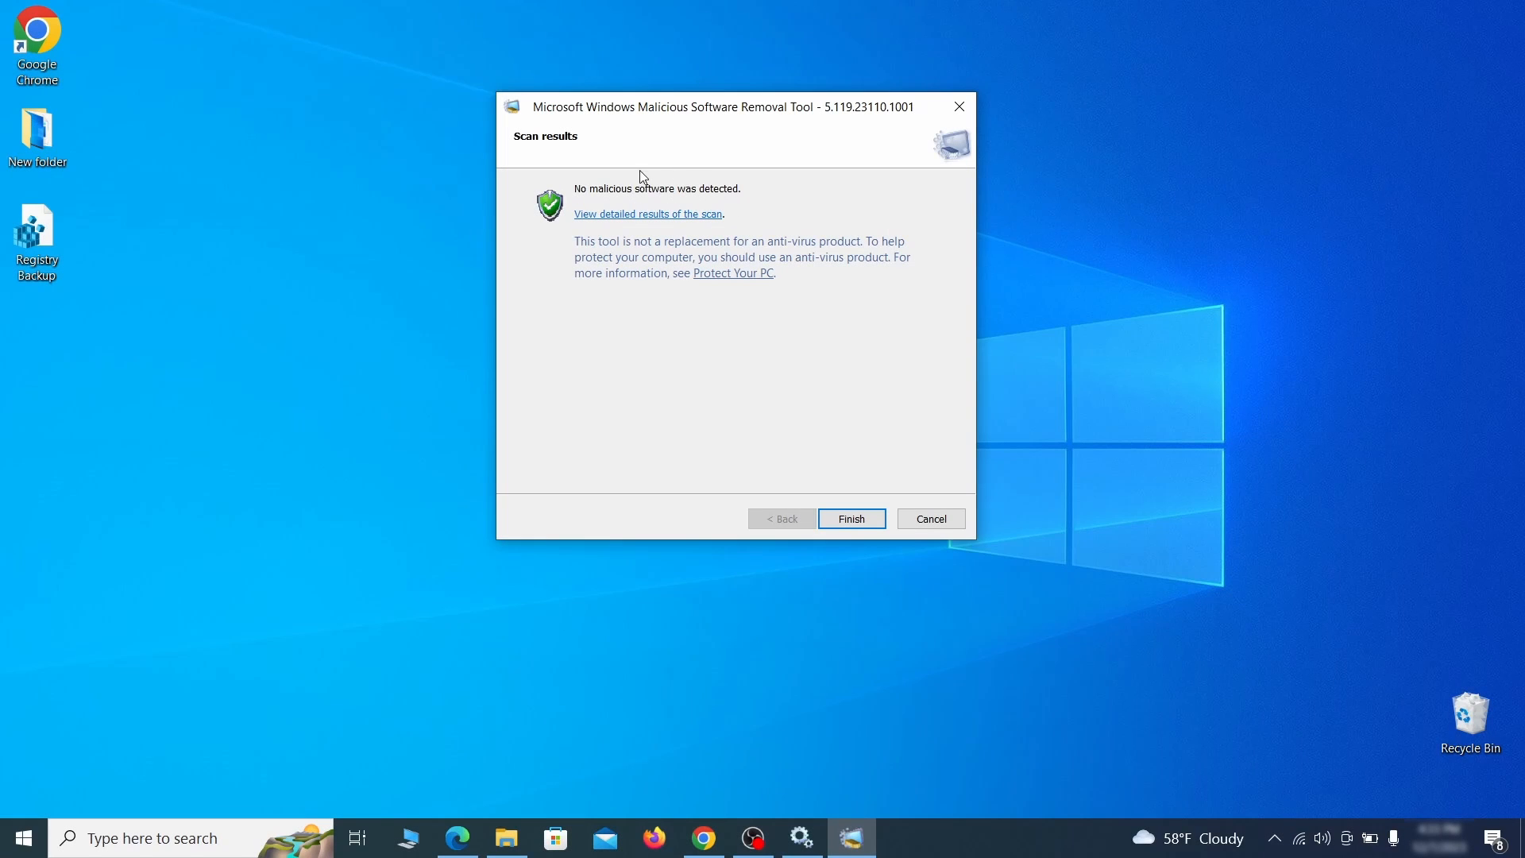
{"action": "left_click", "coordinate": [852, 518]}
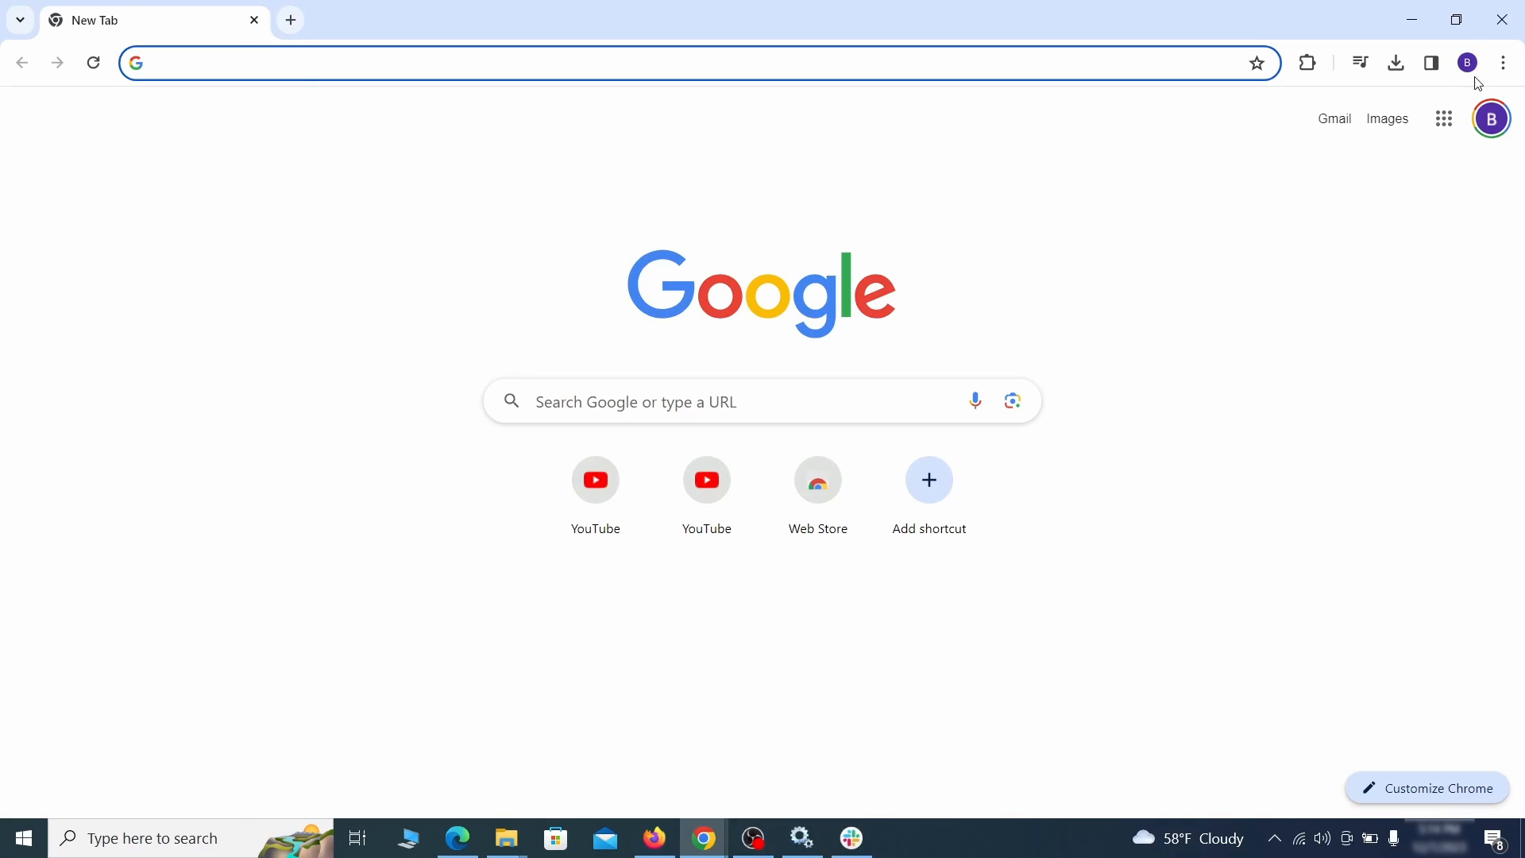
- In Chrome, open the extensions management page, disable the Add to Zola Button extension and remove it
{"action": "left_click", "coordinate": [1504, 62]}
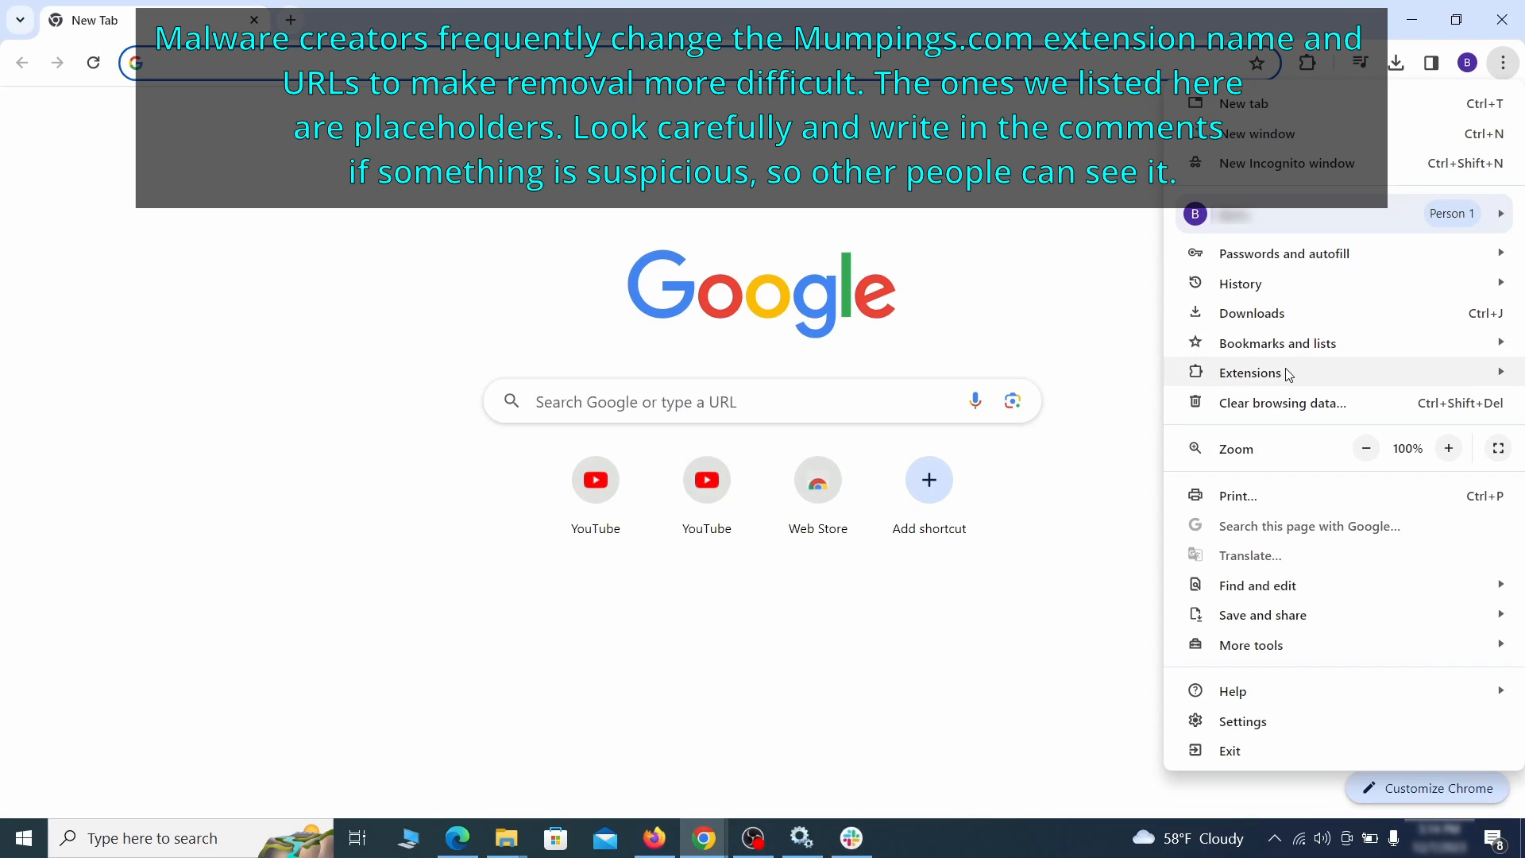
{"action": "mouse_move", "coordinate": [1281, 375]}
{"action": "left_click", "coordinate": [1121, 379]}
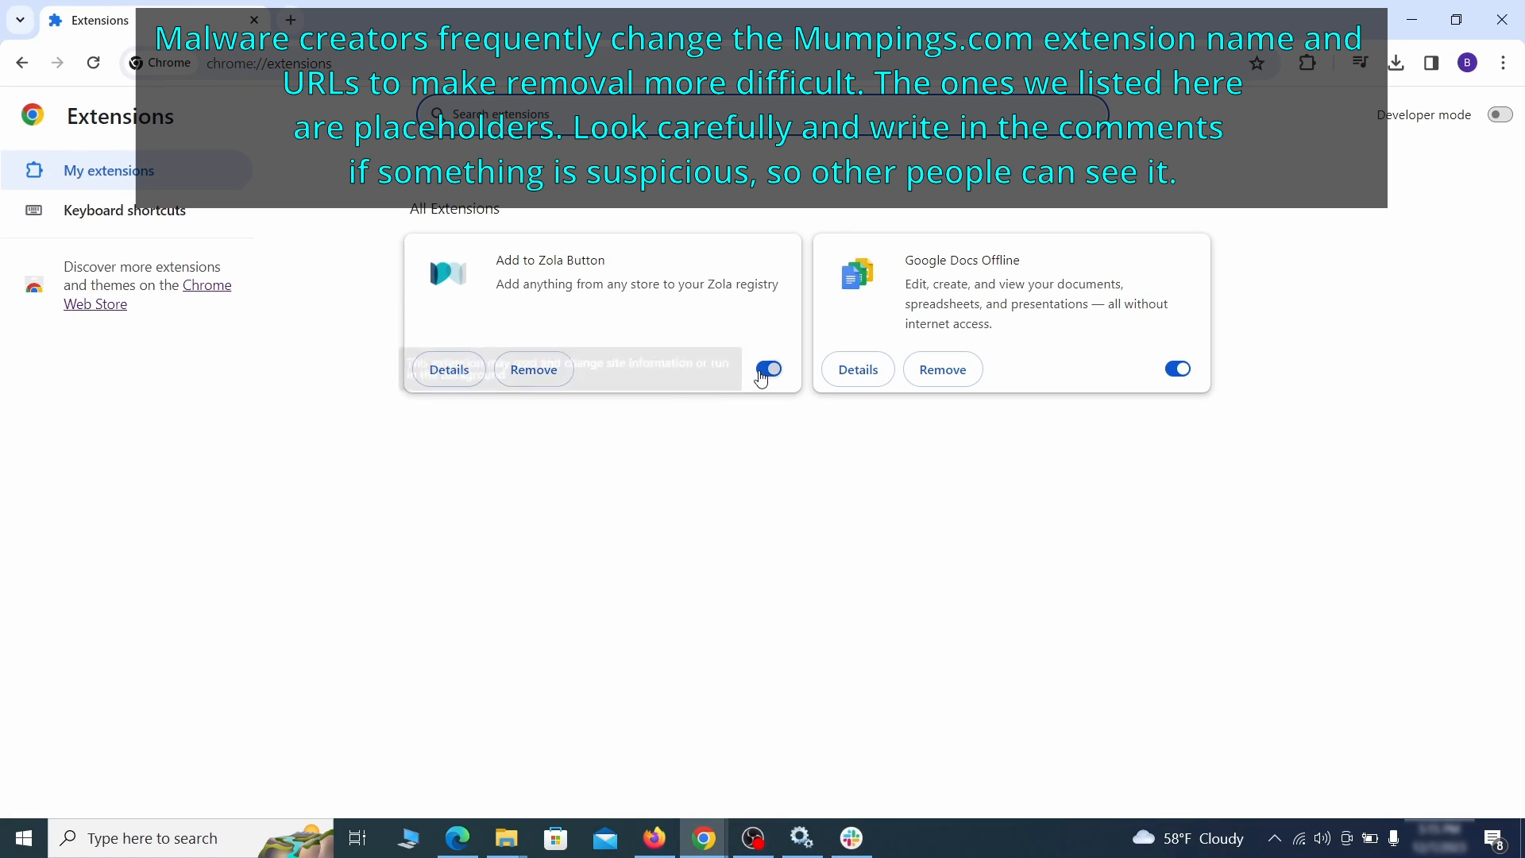
{"action": "left_click", "coordinate": [754, 374]}
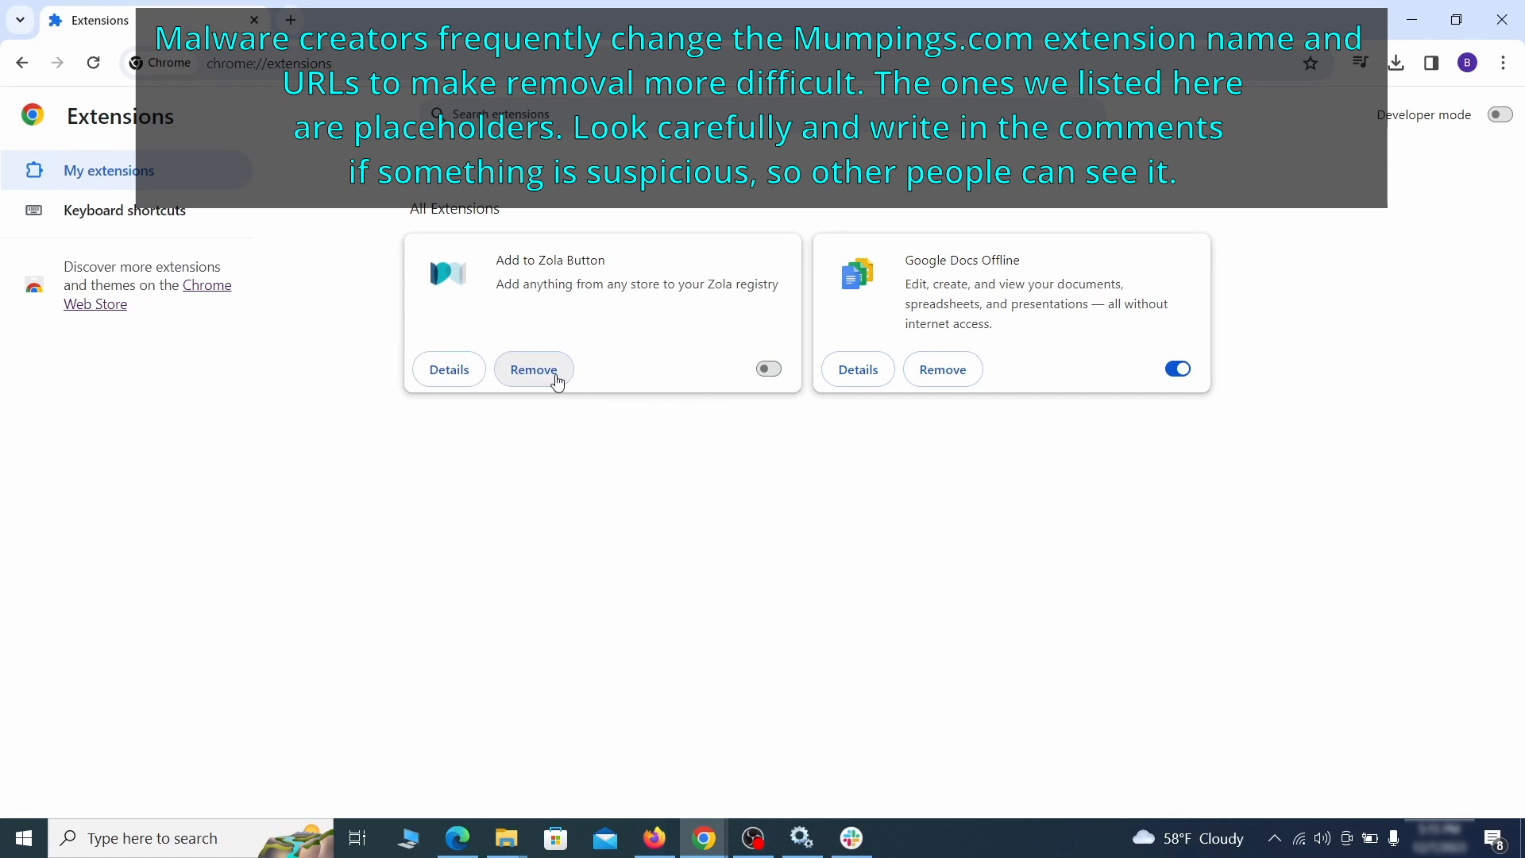
{"action": "left_click", "coordinate": [555, 380]}
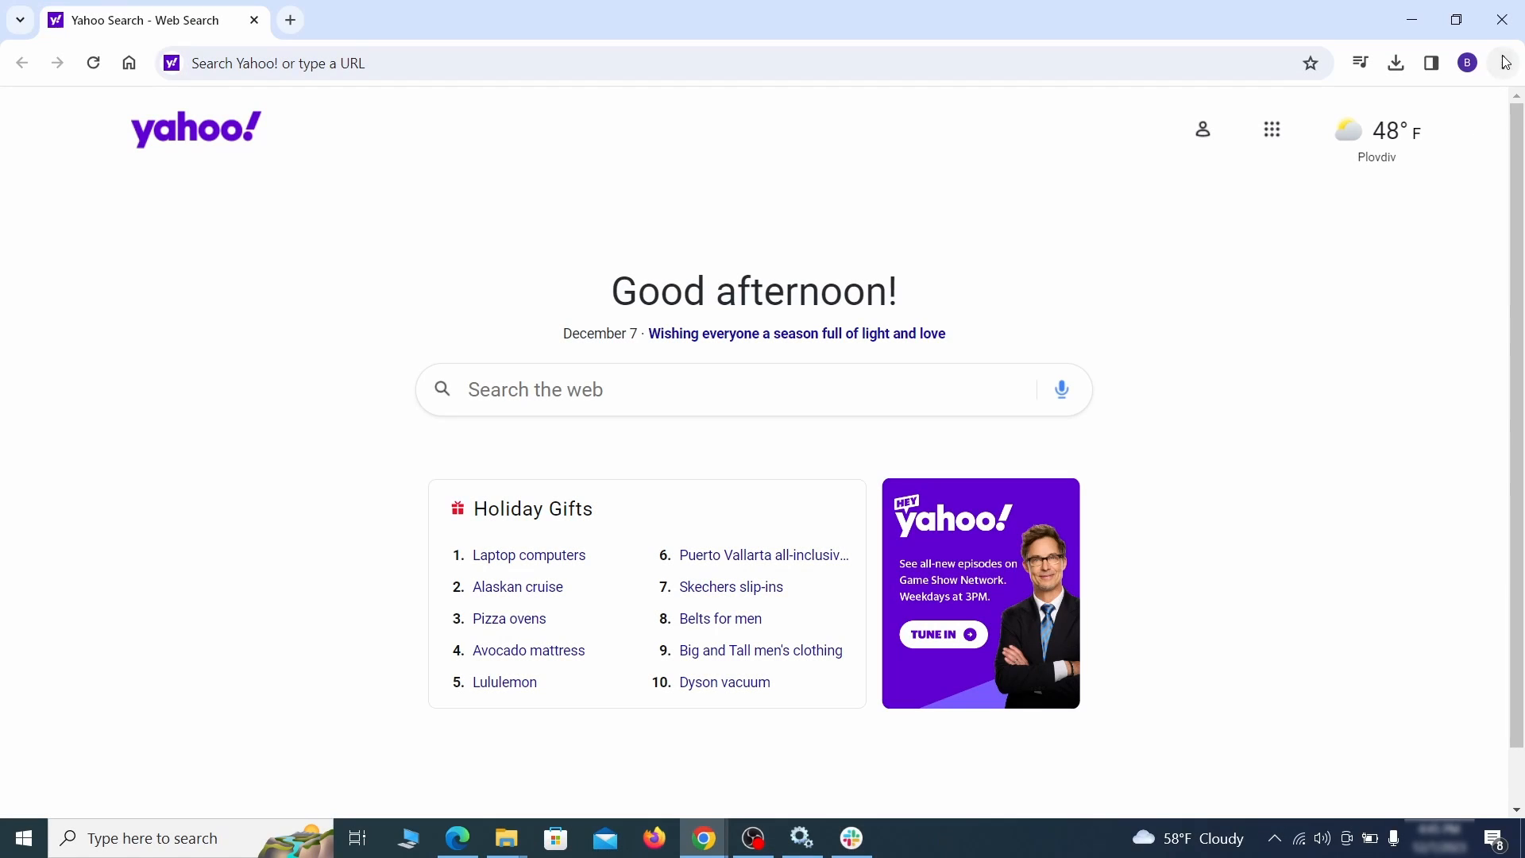
- Open Chrome's privacy and security settings and bring up the advanced options for clearing browsing data
{"action": "left_click", "coordinate": [1504, 63]}
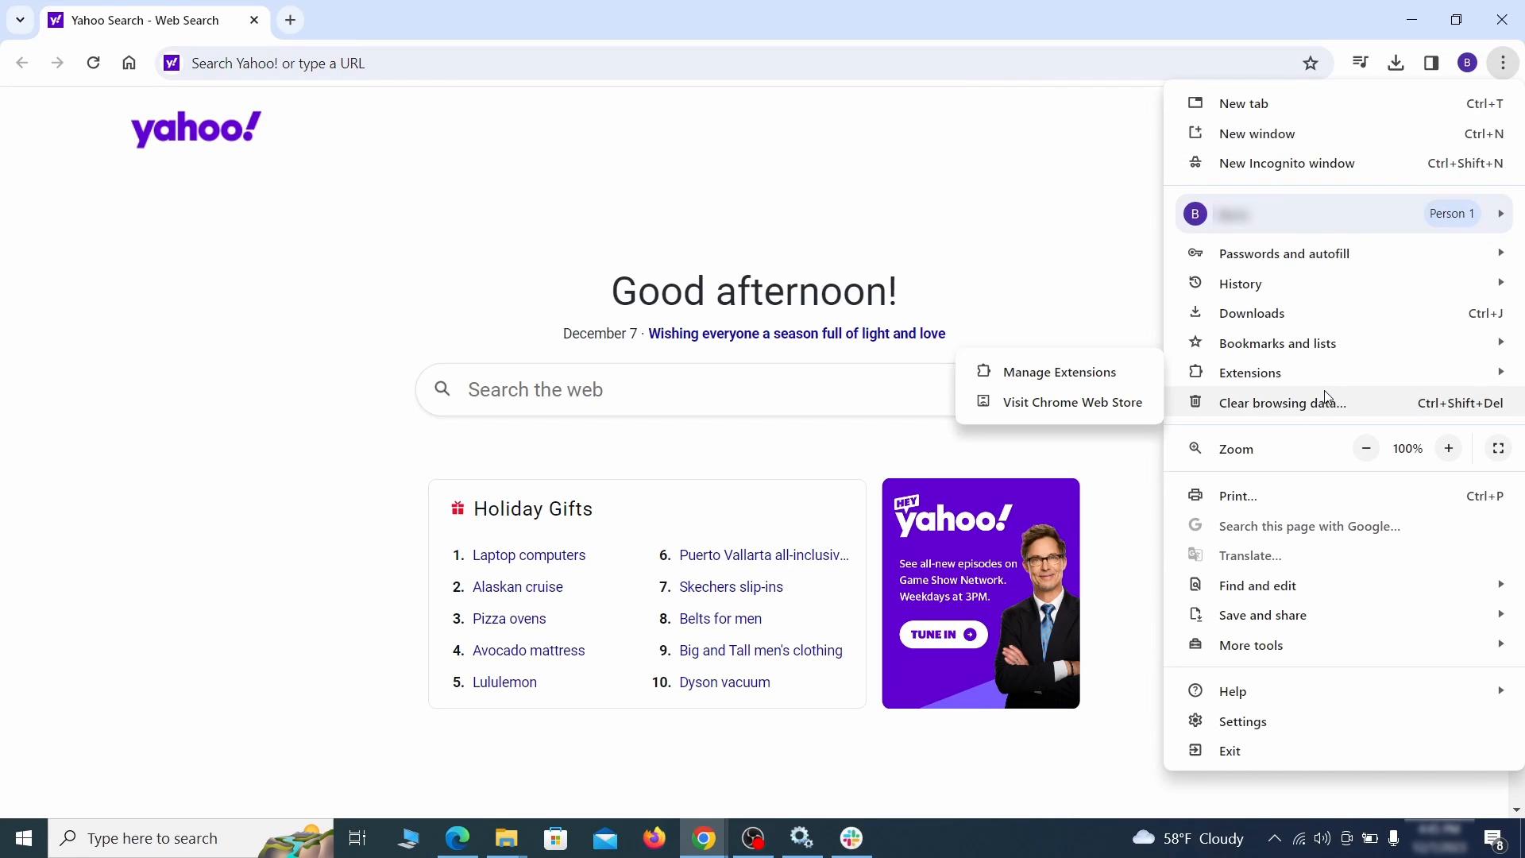
{"action": "left_click", "coordinate": [1254, 715]}
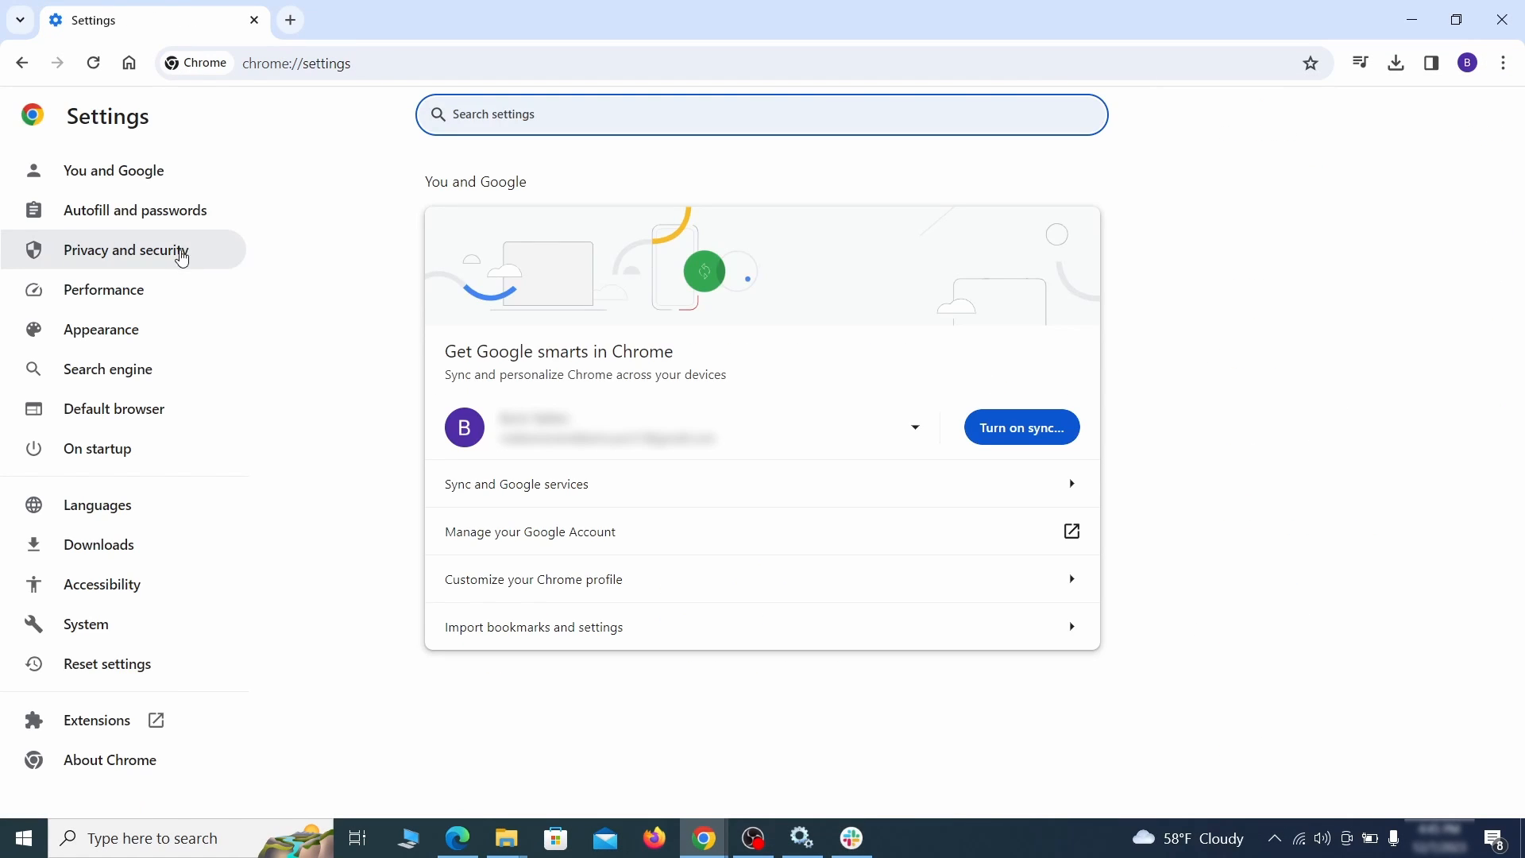
{"action": "left_click", "coordinate": [182, 250]}
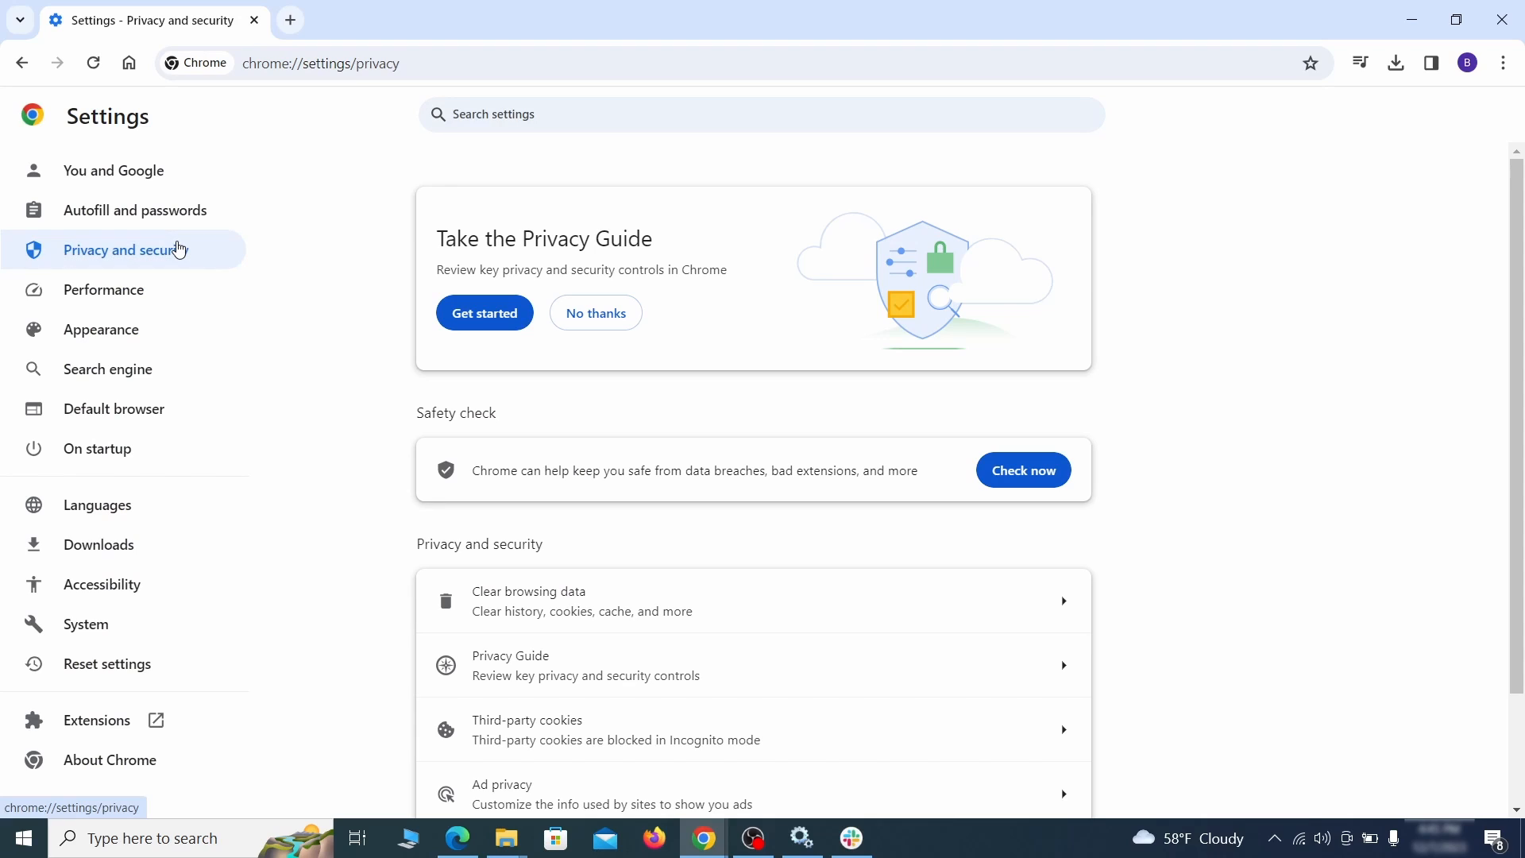
{"action": "scroll", "coordinate": [1213, 524], "scroll_direction": "down", "scroll_amount": 1}
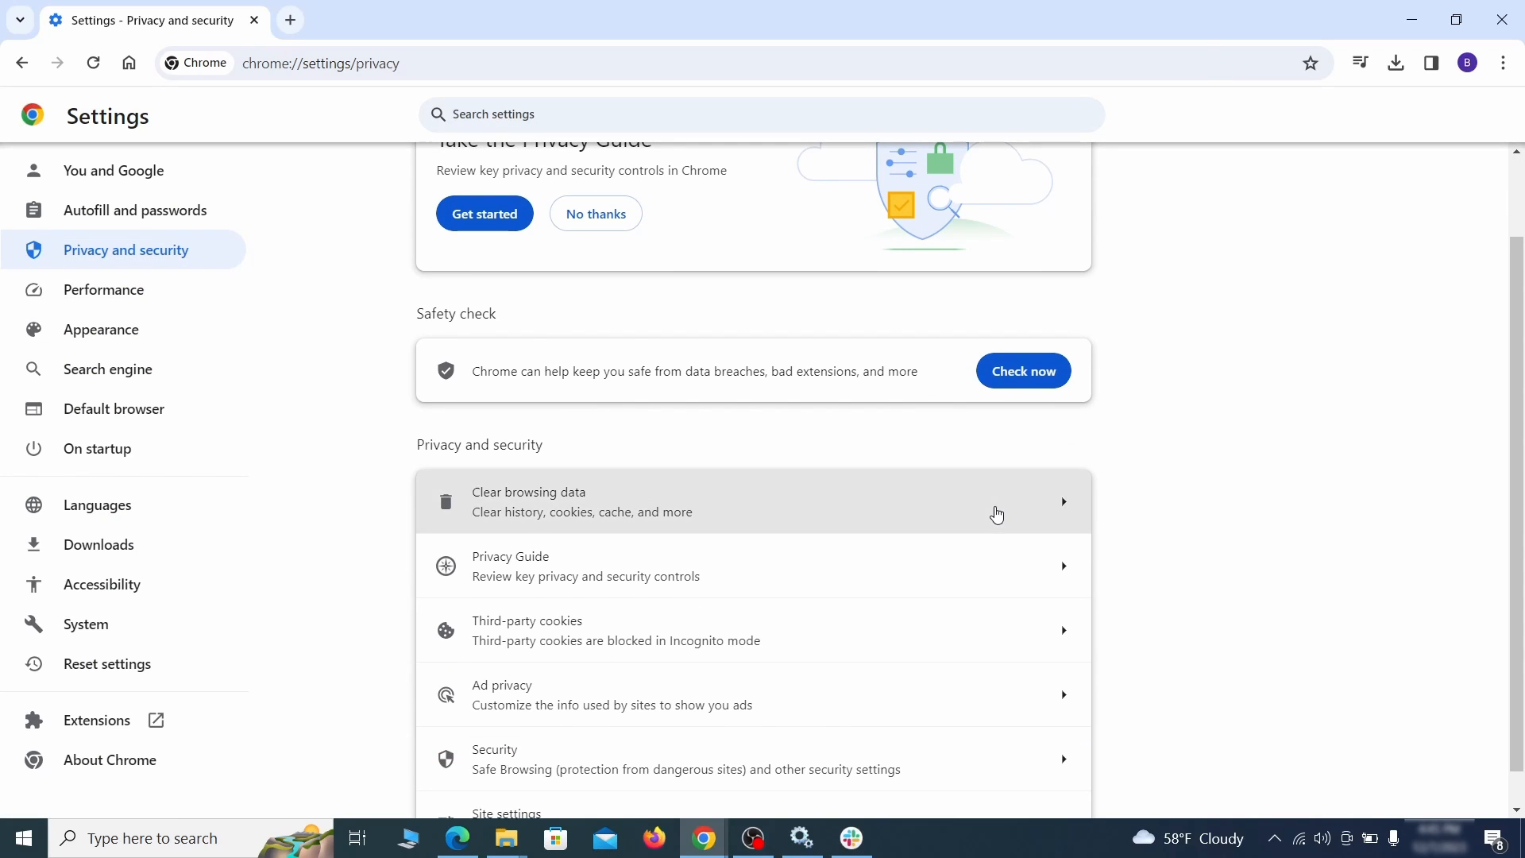
{"action": "left_click", "coordinate": [994, 513]}
{"action": "left_click", "coordinate": [698, 286]}
{"action": "left_click", "coordinate": [851, 286]}
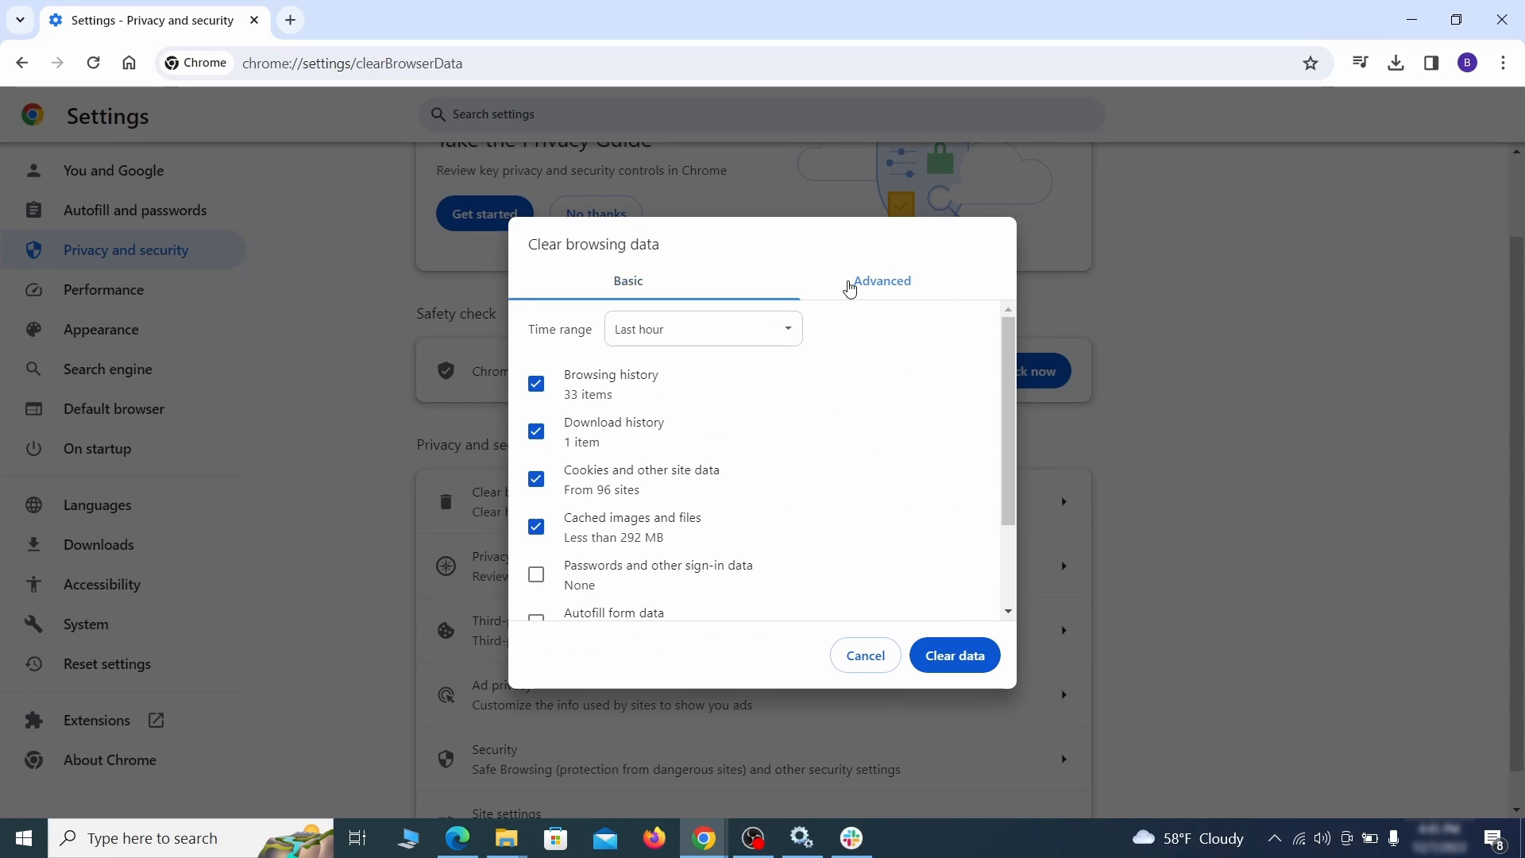
- Add autofill form data, site settings and hosted app data to the selected items and clear the browsing data
{"action": "scroll", "coordinate": [769, 452], "scroll_direction": "down", "scroll_amount": 3}
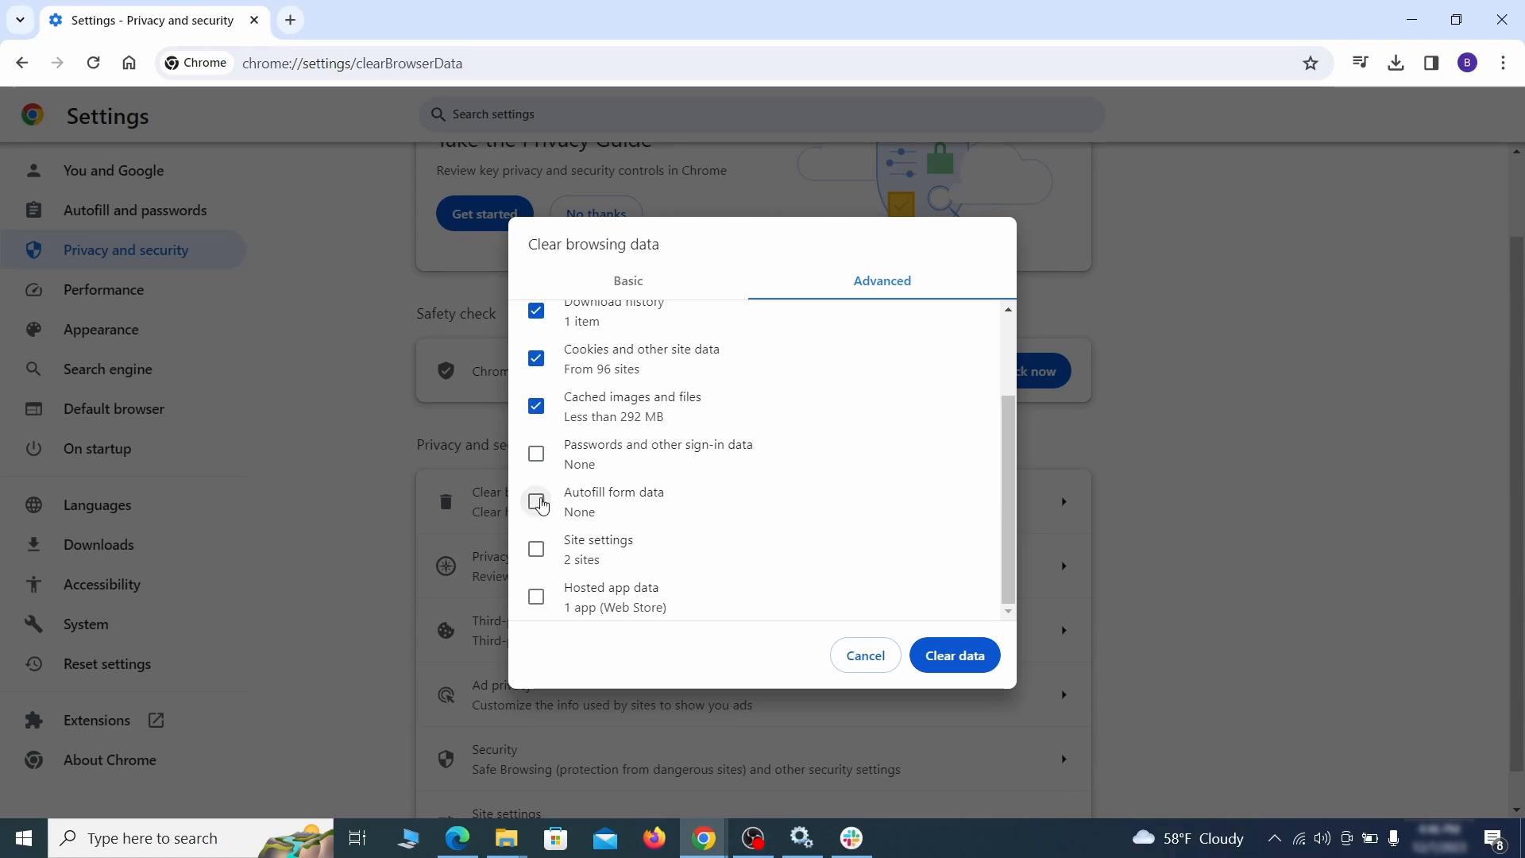
{"action": "left_click", "coordinate": [535, 504]}
{"action": "left_click", "coordinate": [536, 549]}
{"action": "left_click", "coordinate": [538, 599]}
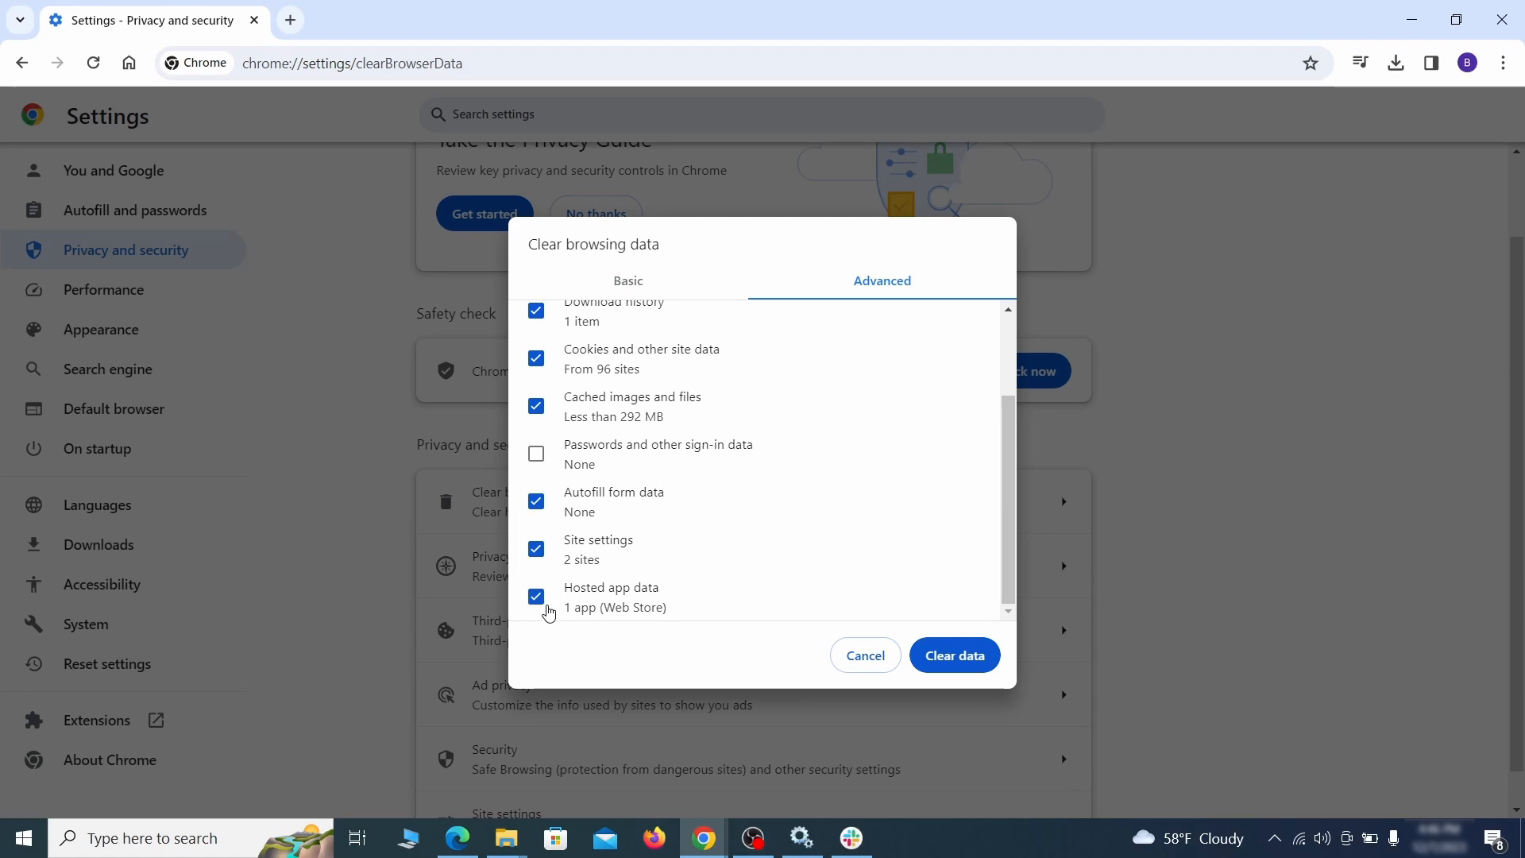
{"action": "left_click", "coordinate": [970, 661]}
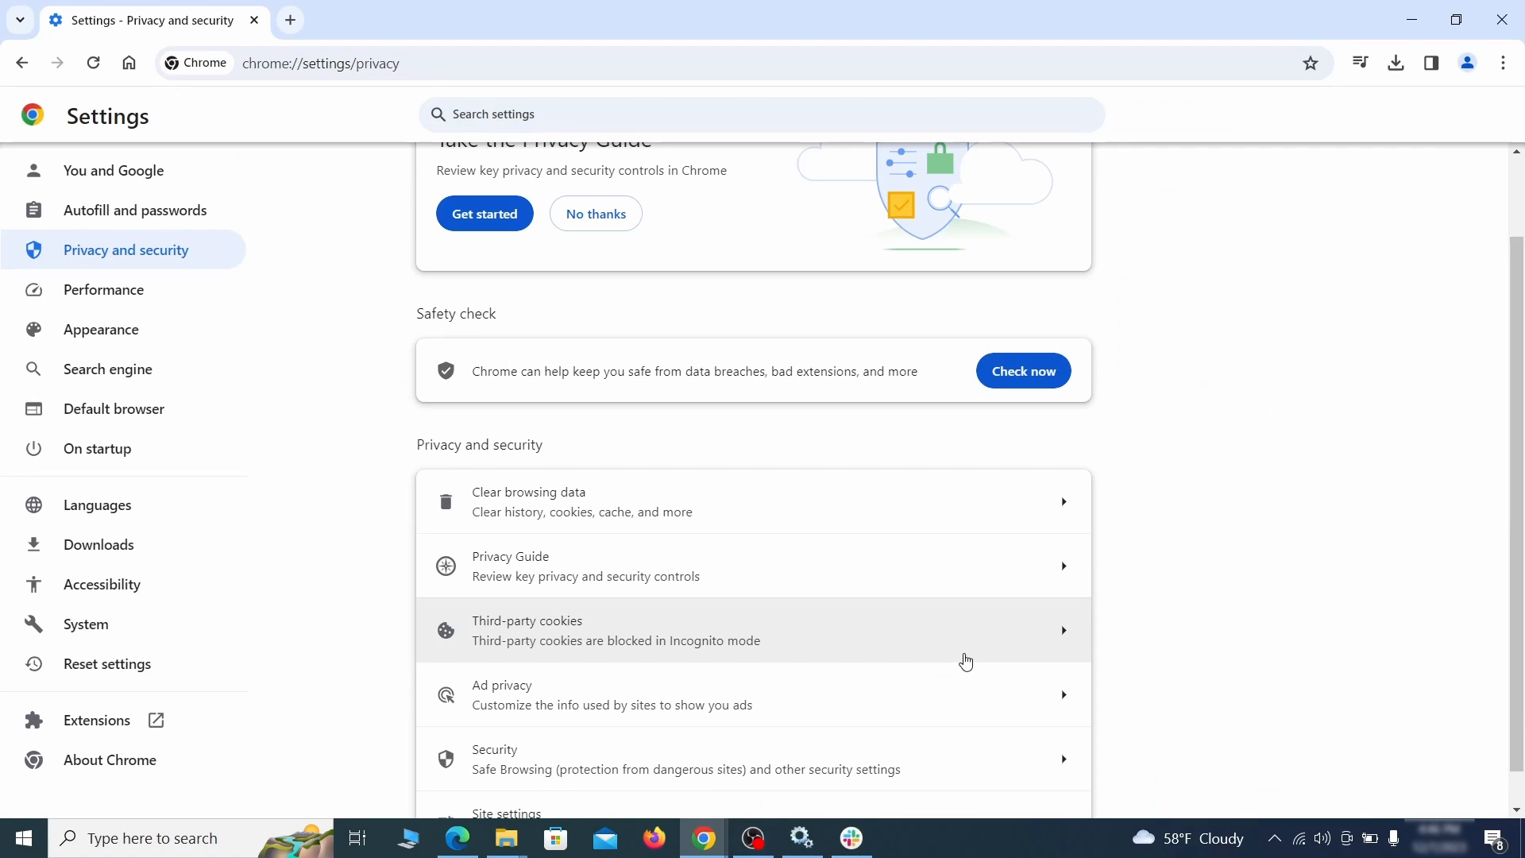
- Open the site settings and check the Location permission for sites allowed to see the location
{"action": "scroll", "coordinate": [1140, 521], "scroll_direction": "down", "scroll_amount": 1}
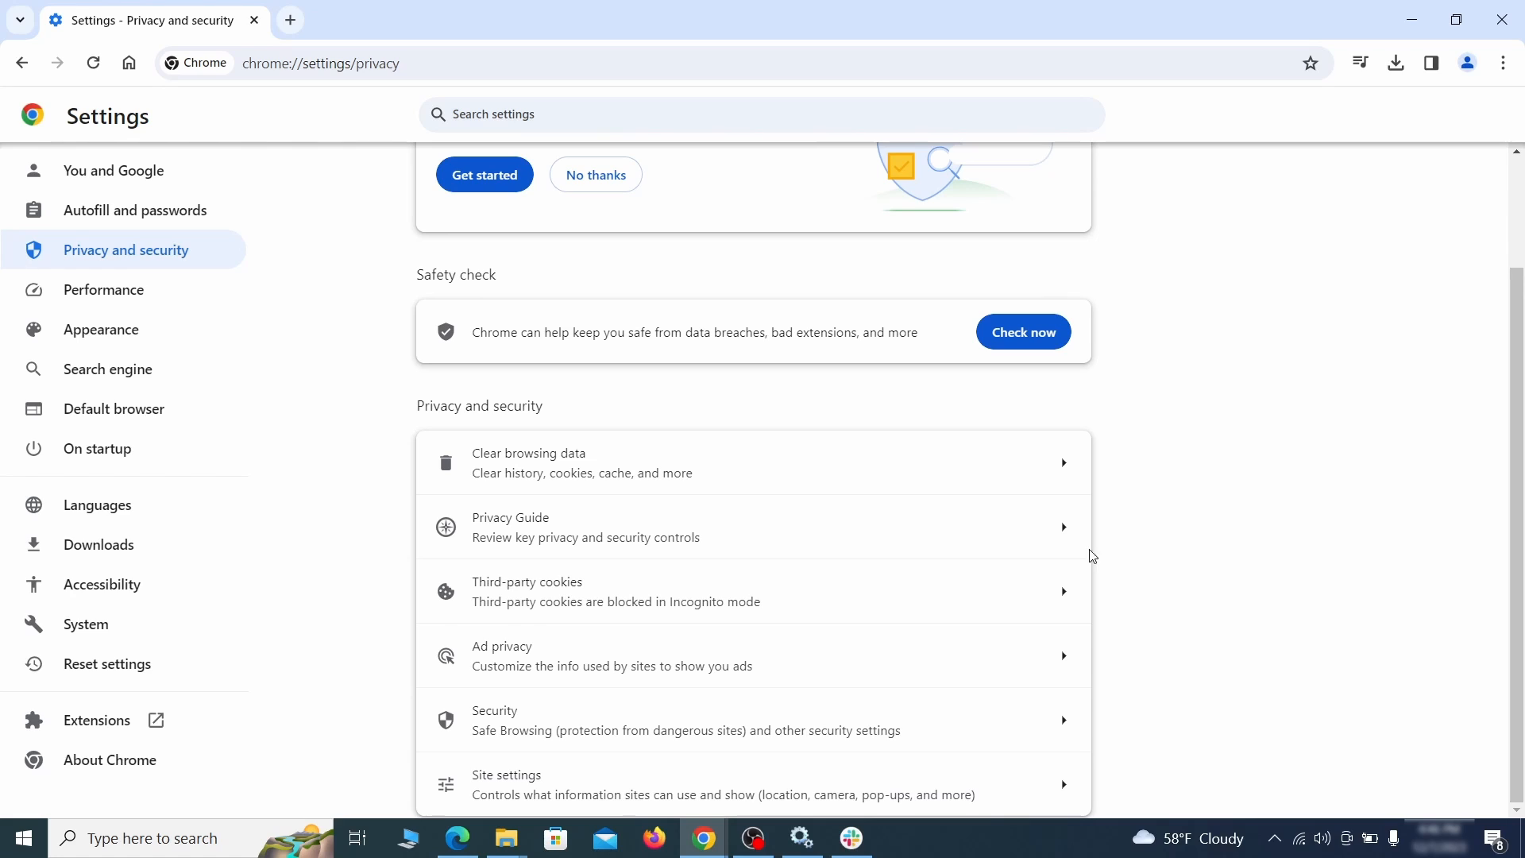
{"action": "left_click", "coordinate": [742, 779]}
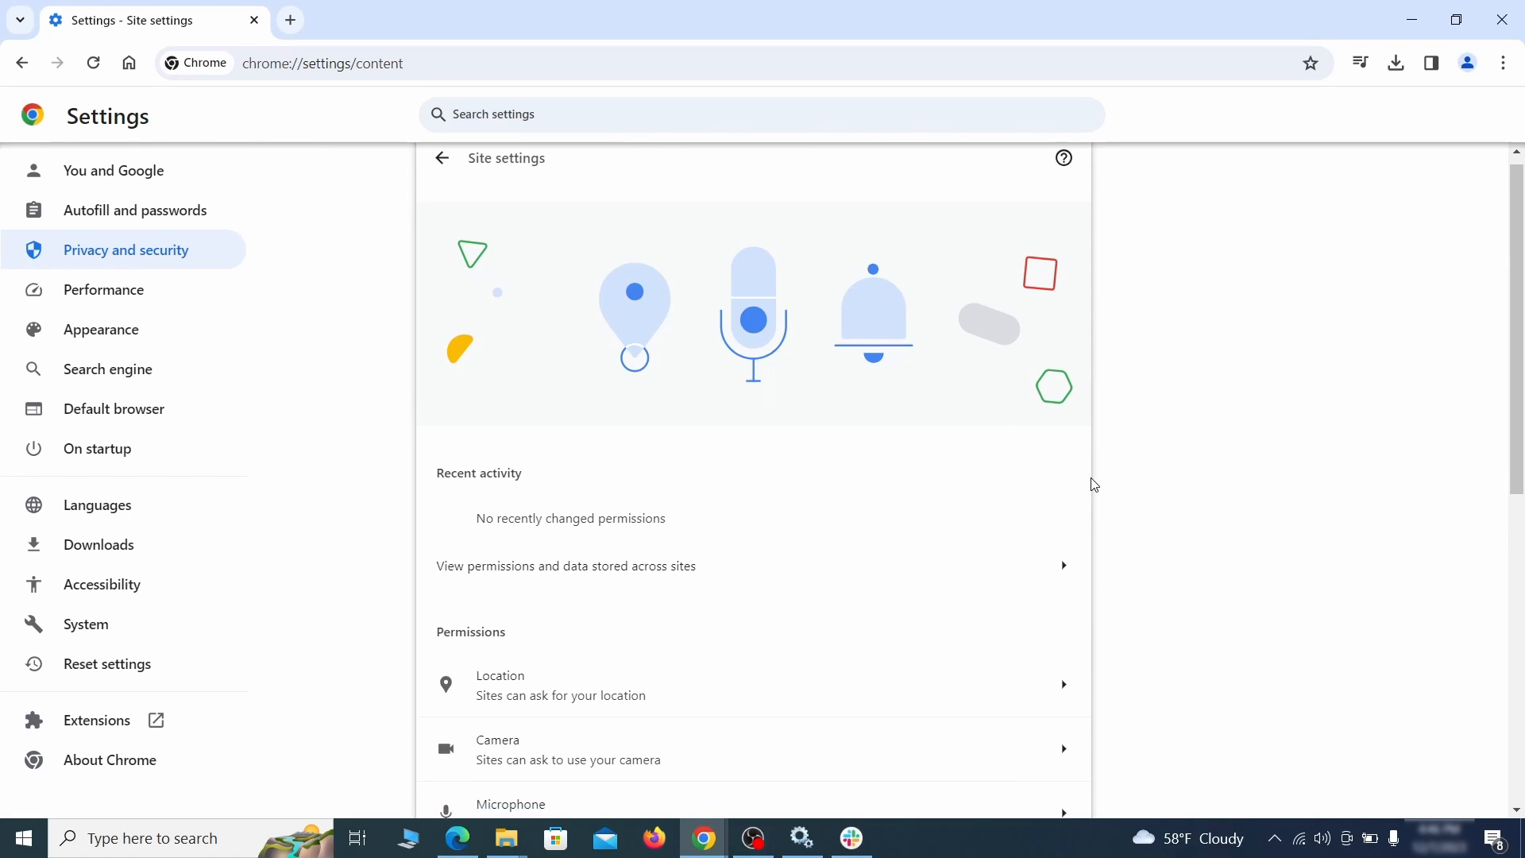
{"action": "scroll", "coordinate": [1094, 482], "scroll_direction": "down", "scroll_amount": 3}
{"action": "scroll", "coordinate": [1123, 456], "scroll_direction": "down", "scroll_amount": 1}
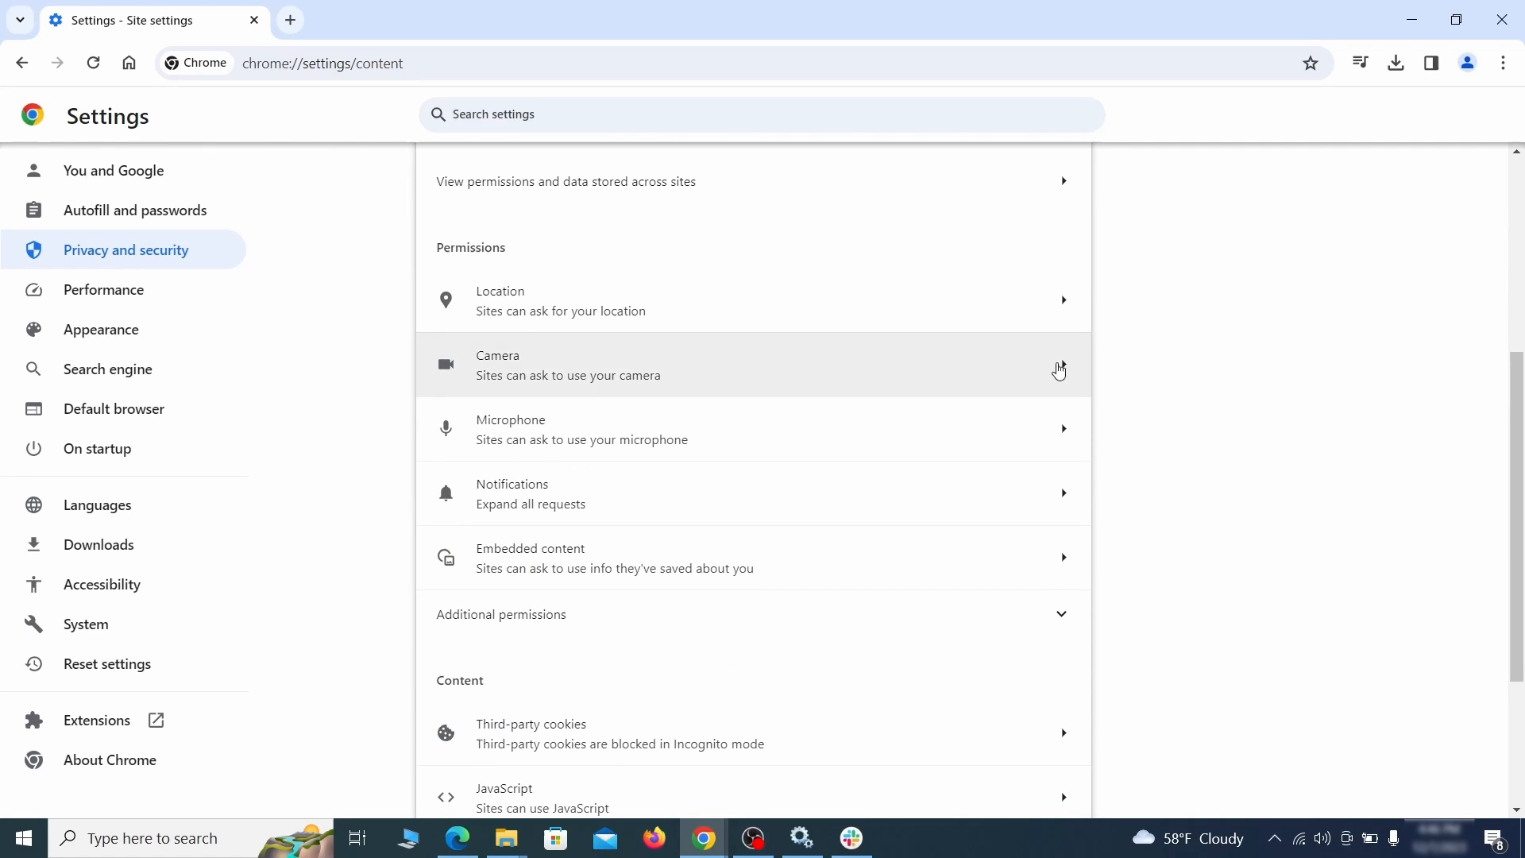
{"action": "left_click", "coordinate": [831, 277]}
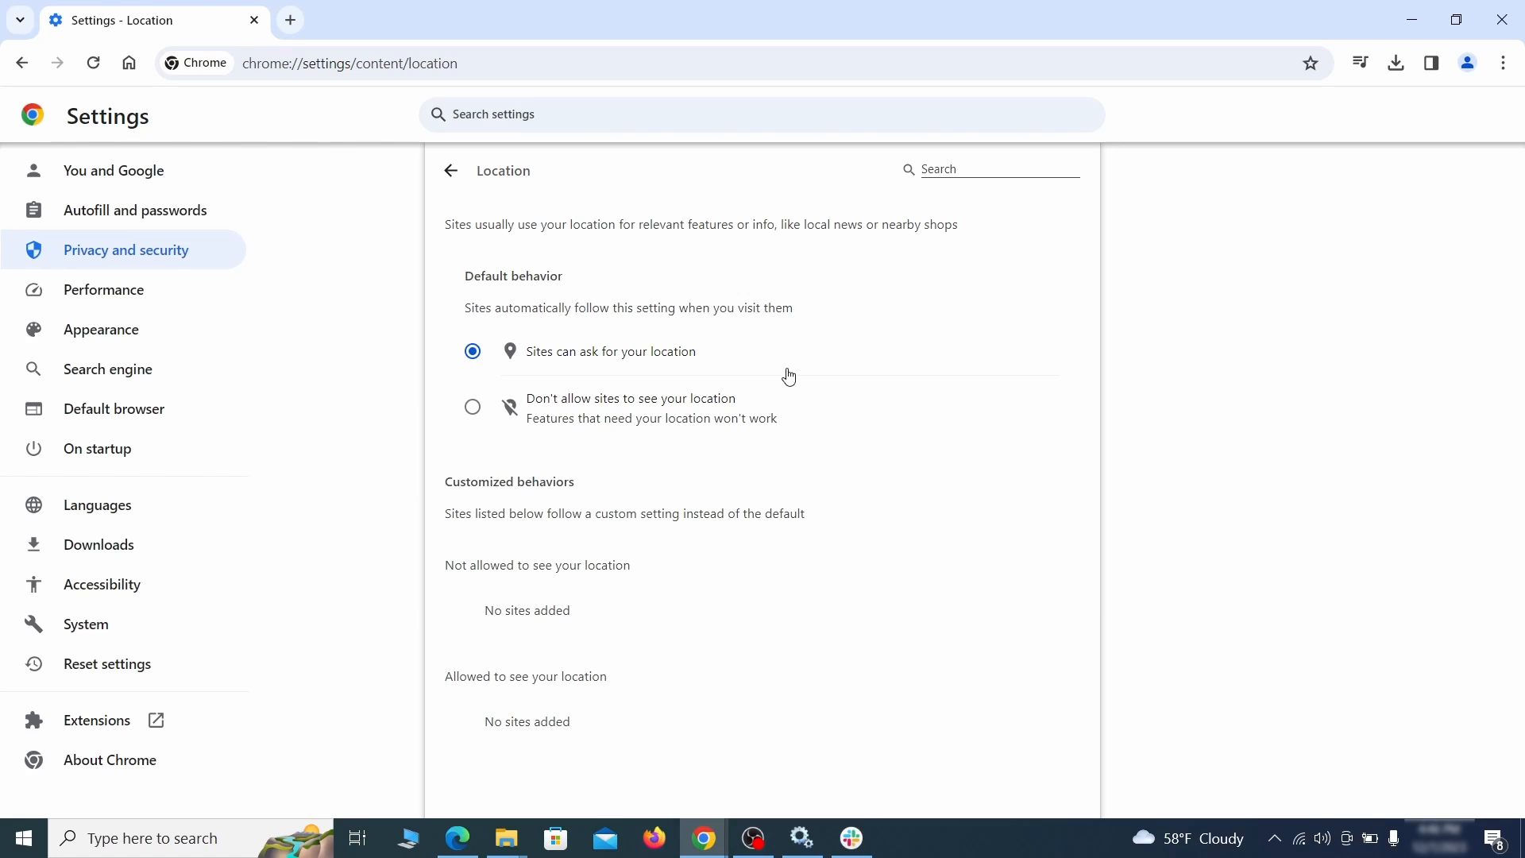
{"action": "left_click", "coordinate": [22, 63]}
- Open the notification permissions and bring up the options for ExampleRougeURL.com among the sites allowed to send notifications
{"action": "scroll", "coordinate": [556, 459], "scroll_direction": "down", "scroll_amount": 5}
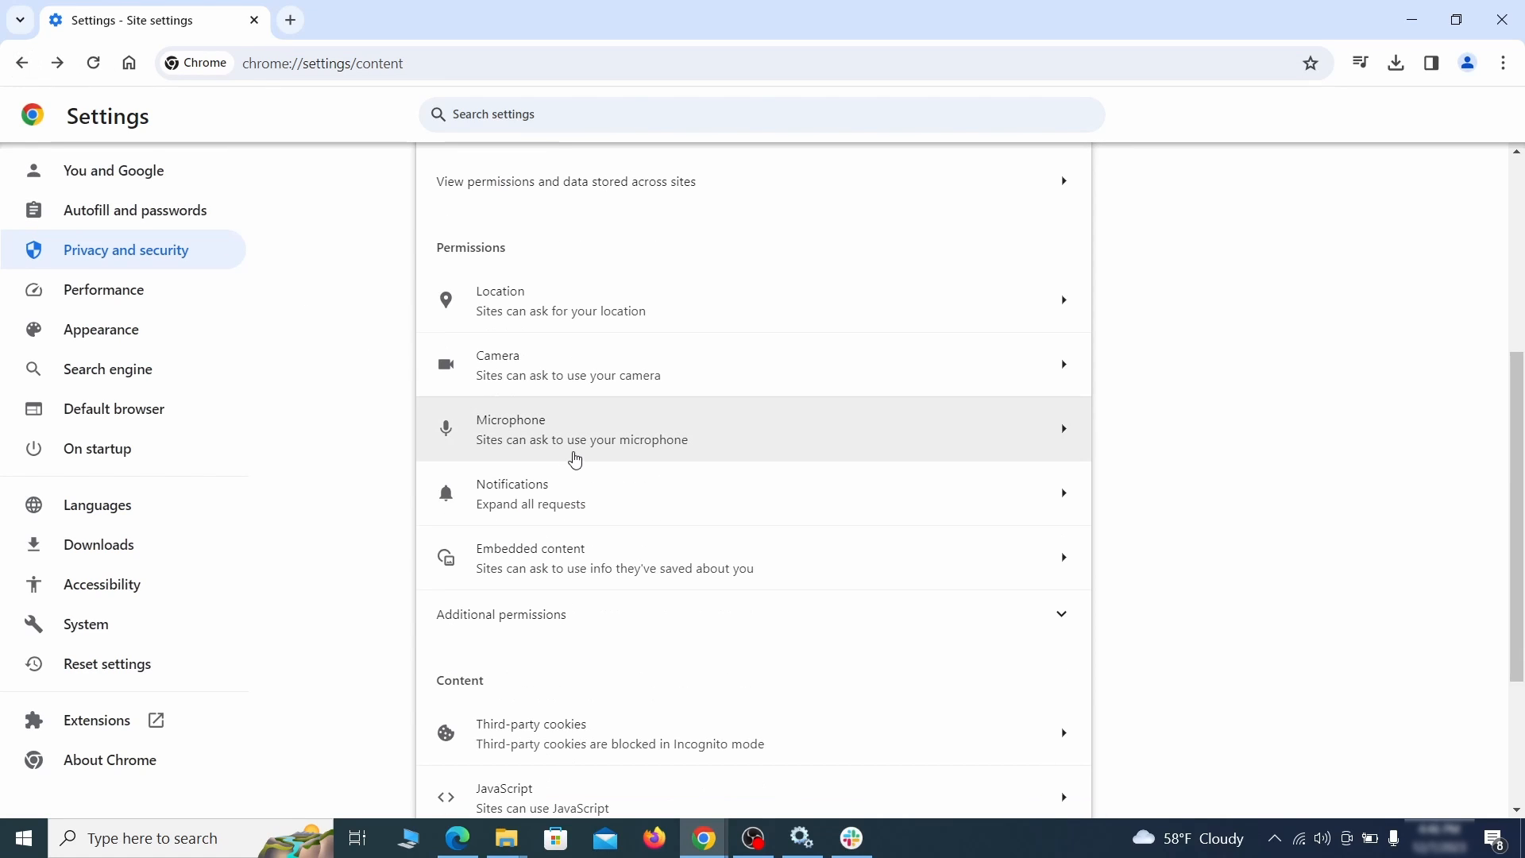
{"action": "left_click", "coordinate": [602, 375]}
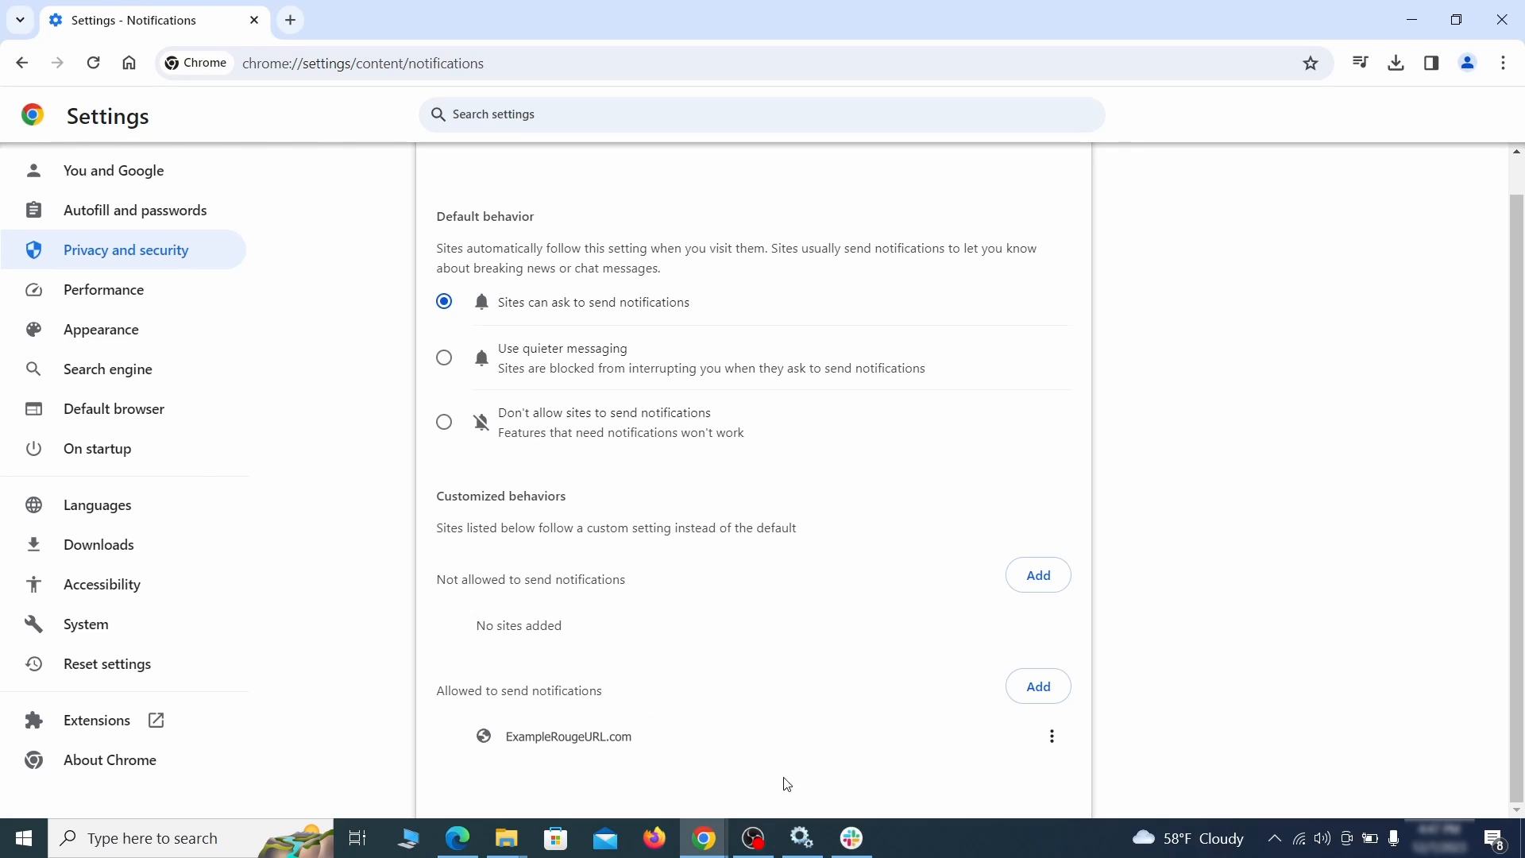
{"action": "left_click", "coordinate": [1052, 736]}
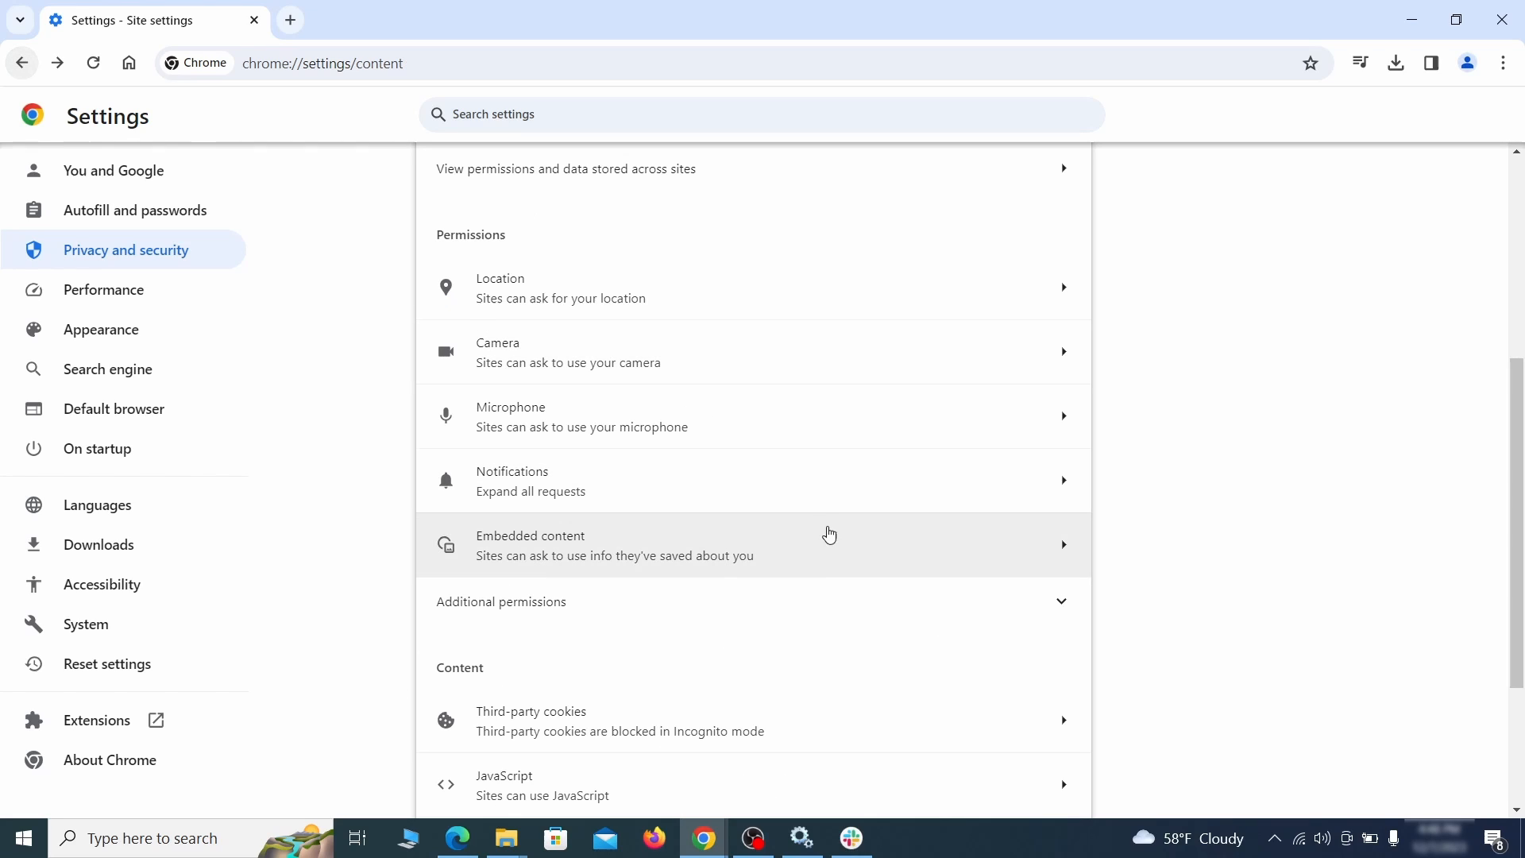
- Remove ExampleRougeURL.com from the sites allowed to use third-party cookies and return to the site settings
{"action": "scroll", "coordinate": [827, 535], "scroll_direction": "down", "scroll_amount": 2}
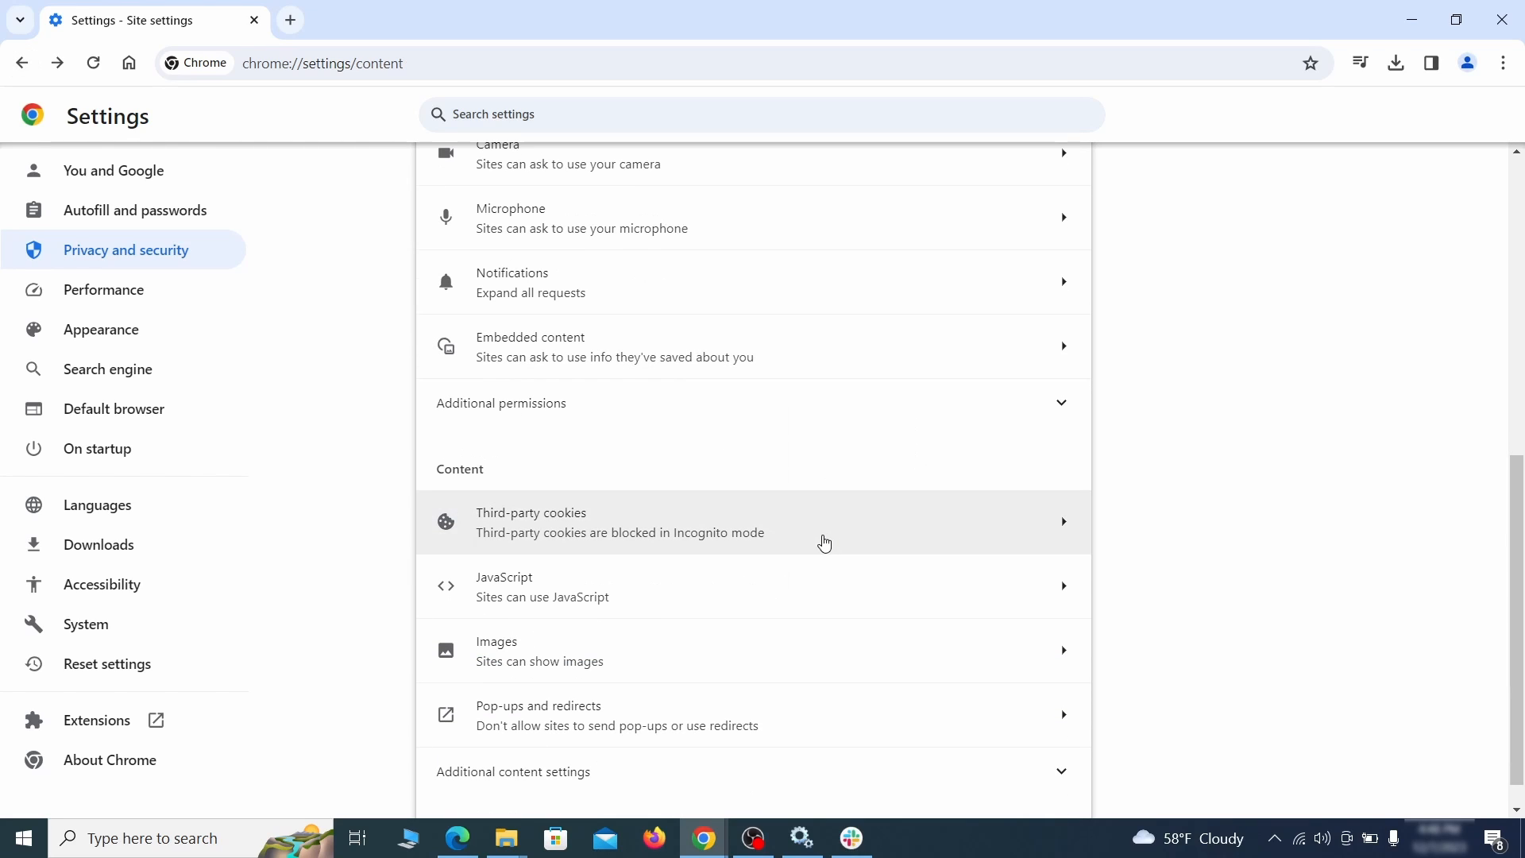
{"action": "left_click", "coordinate": [821, 541]}
{"action": "scroll", "coordinate": [842, 589], "scroll_direction": "down", "scroll_amount": 5}
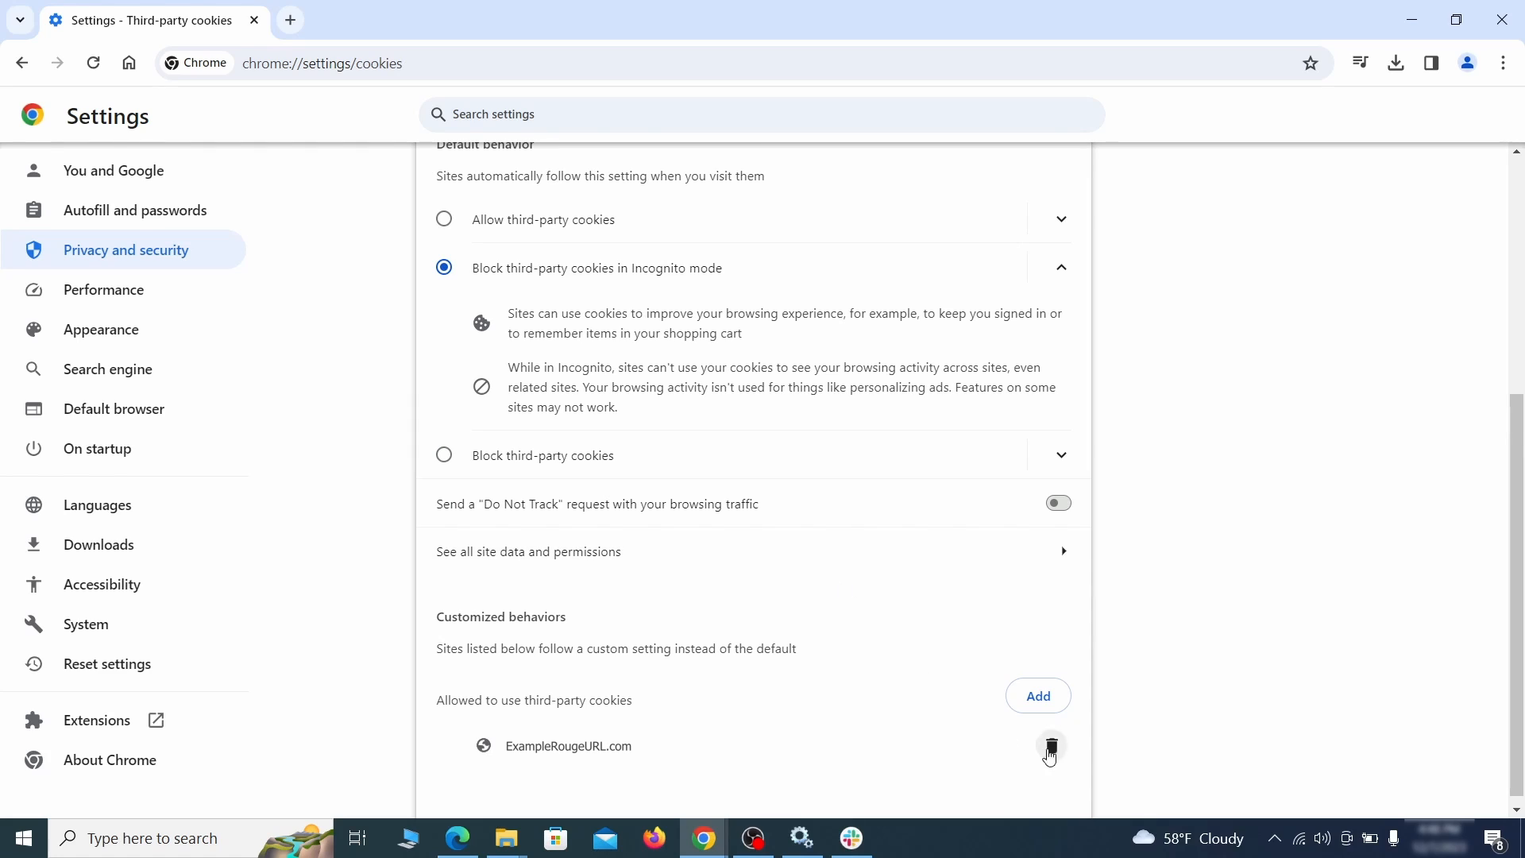
{"action": "left_click", "coordinate": [1058, 750]}
{"action": "key", "text": "alt+Left"}
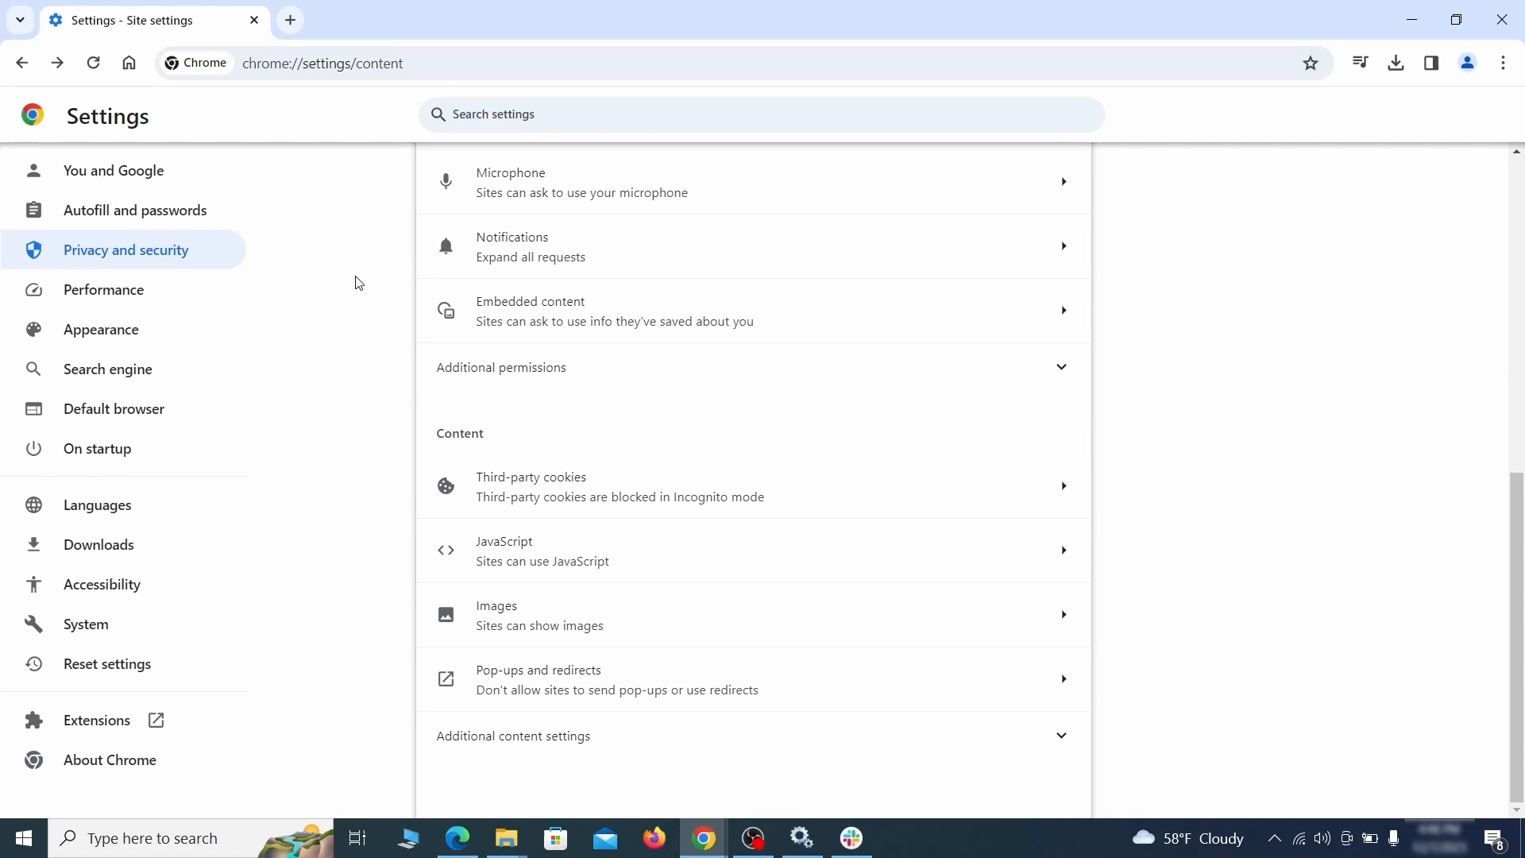
{"action": "left_click", "coordinate": [207, 334]}
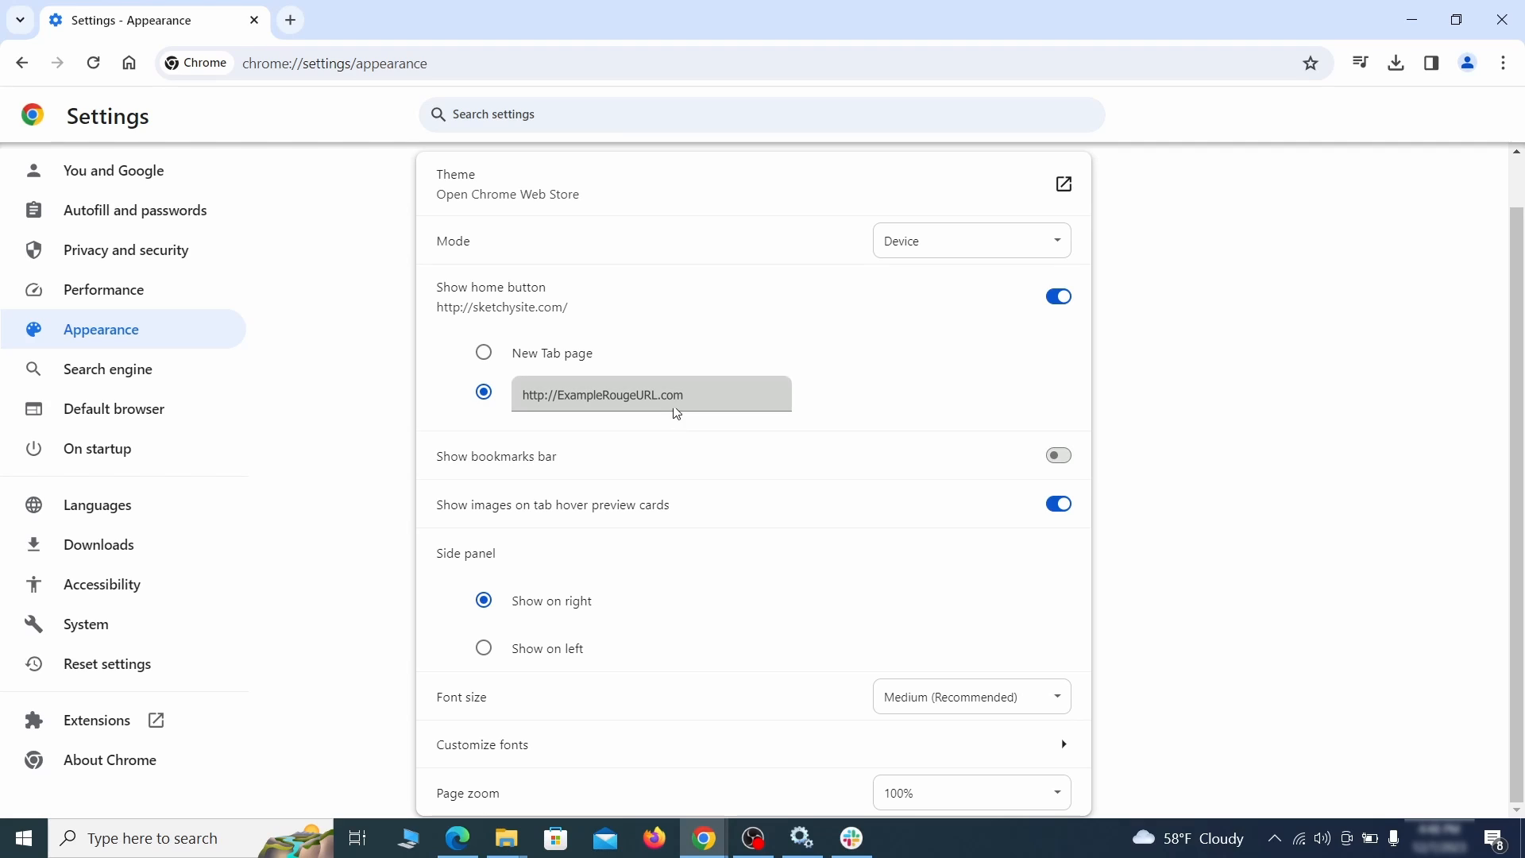
{"action": "left_click_drag", "start_coordinate": [677, 409], "coordinate": [506, 397]}
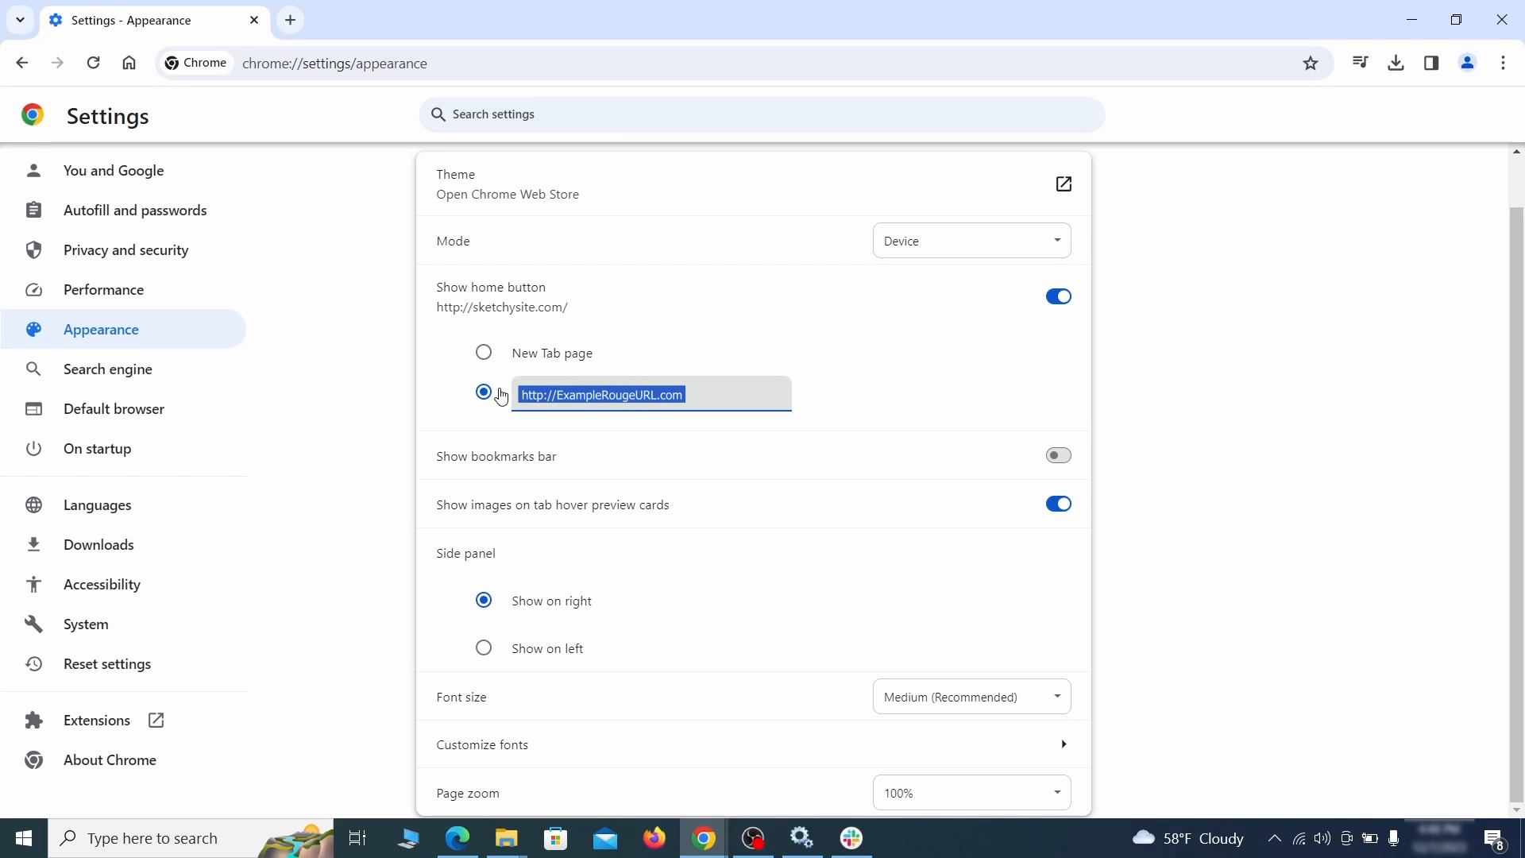
{"action": "key", "text": "BackSpace"}
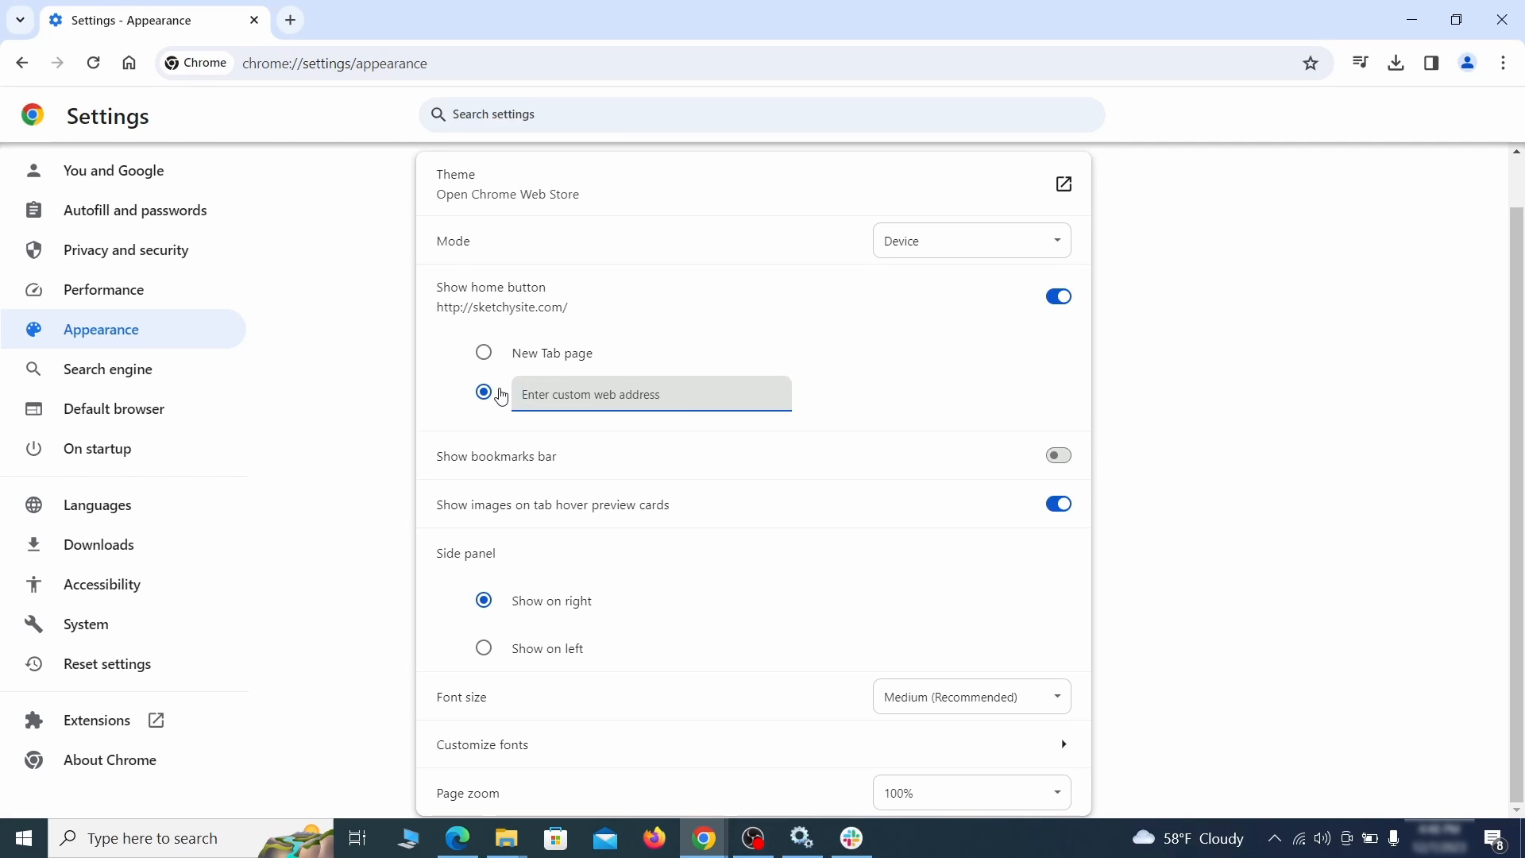
- Set the search engine used in the address bar to Google
{"action": "left_click", "coordinate": [161, 374]}
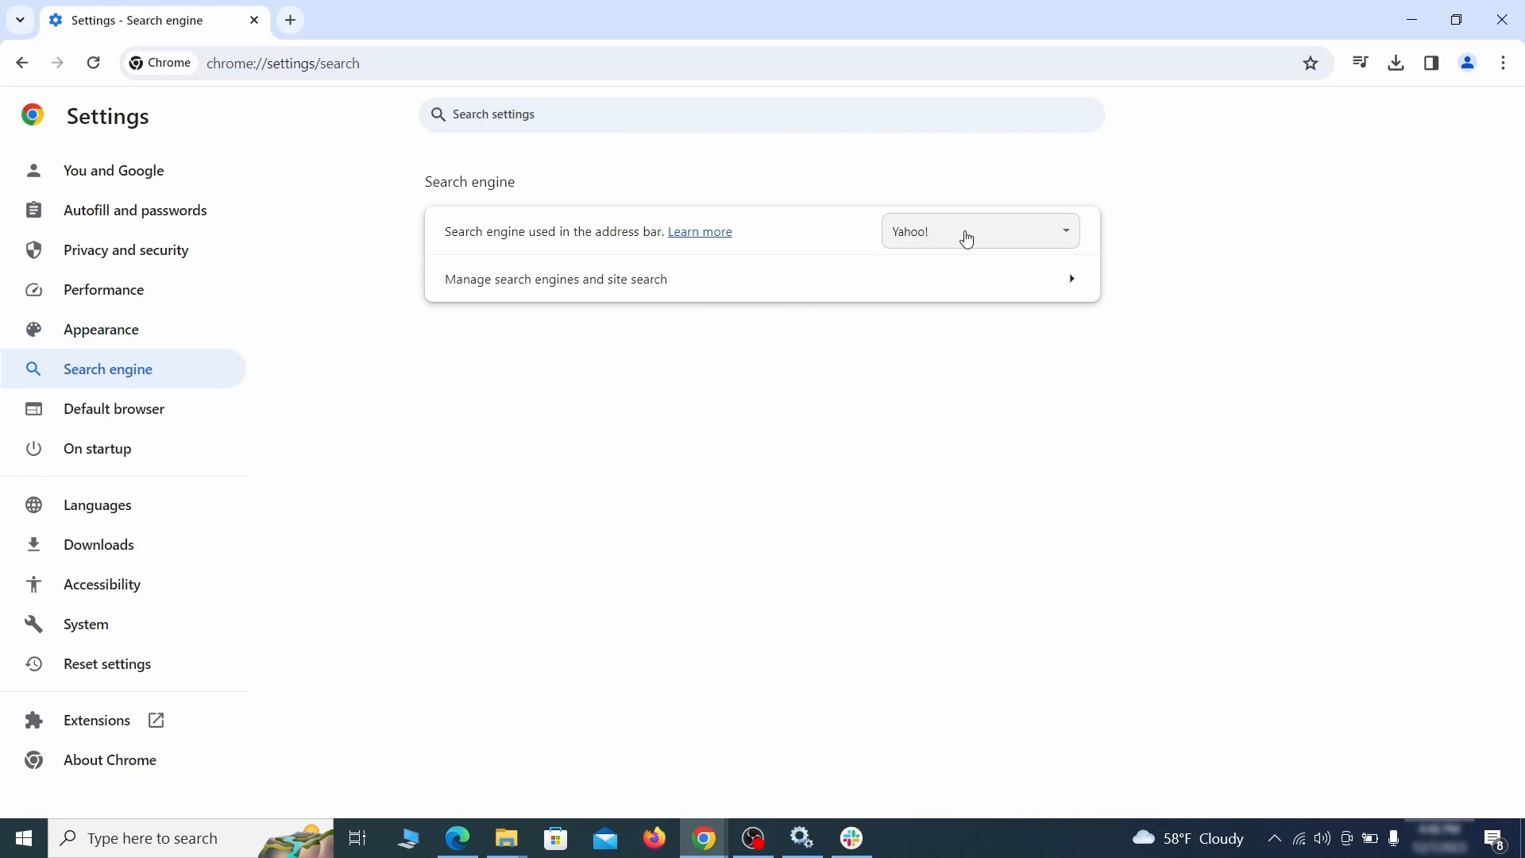
{"action": "left_click", "coordinate": [1044, 238]}
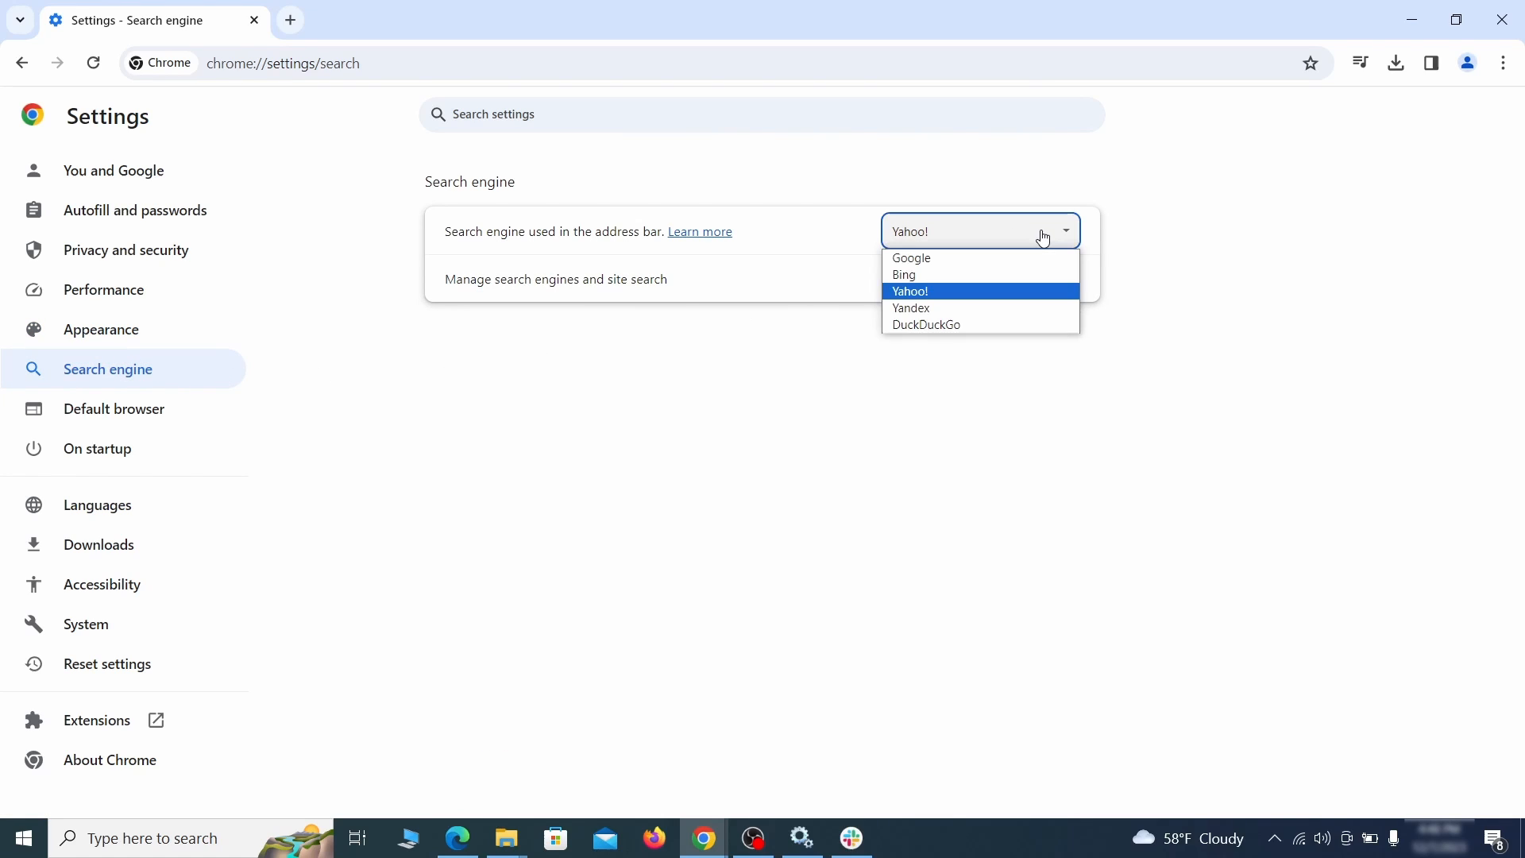
{"action": "left_click", "coordinate": [1001, 257]}
- Delete the ExampleRougeURL.com site search entry from the managed search engines
{"action": "left_click", "coordinate": [979, 294]}
{"action": "scroll", "coordinate": [985, 414], "scroll_direction": "down", "scroll_amount": 8}
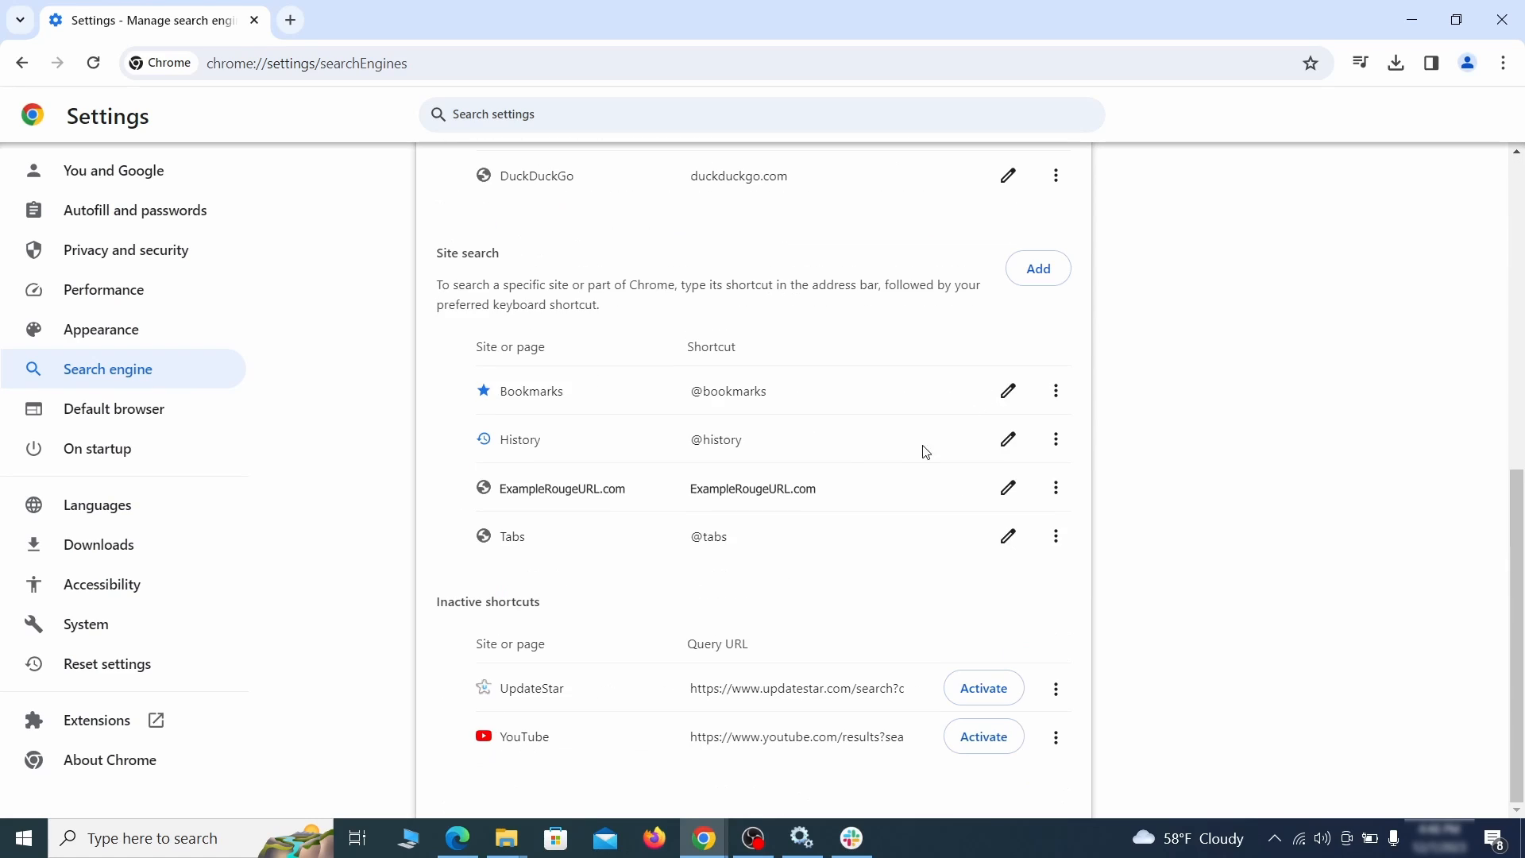
{"action": "left_click", "coordinate": [1056, 487]}
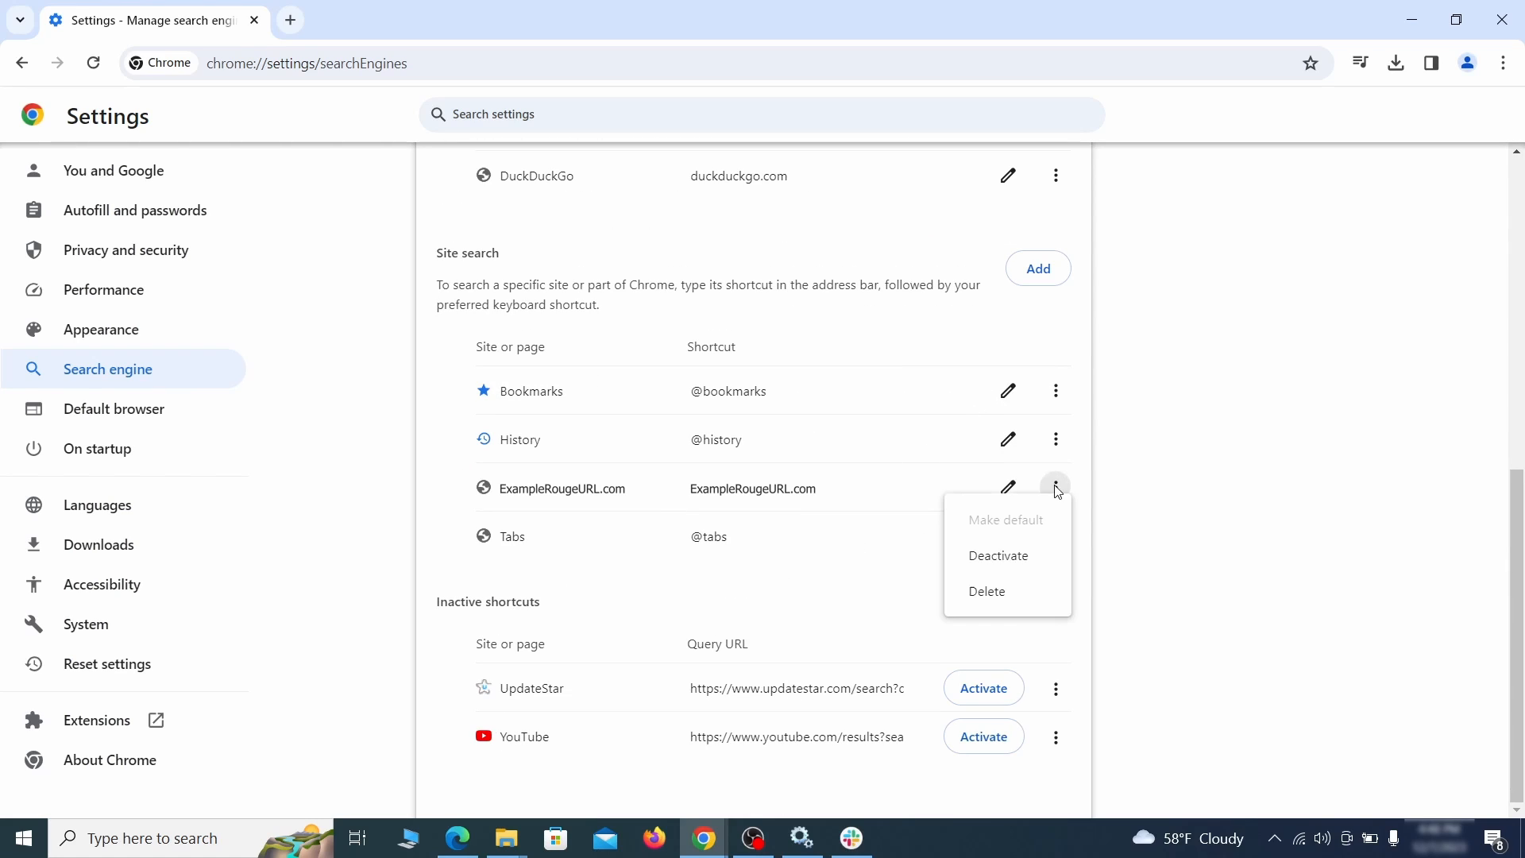
{"action": "left_click", "coordinate": [988, 595]}
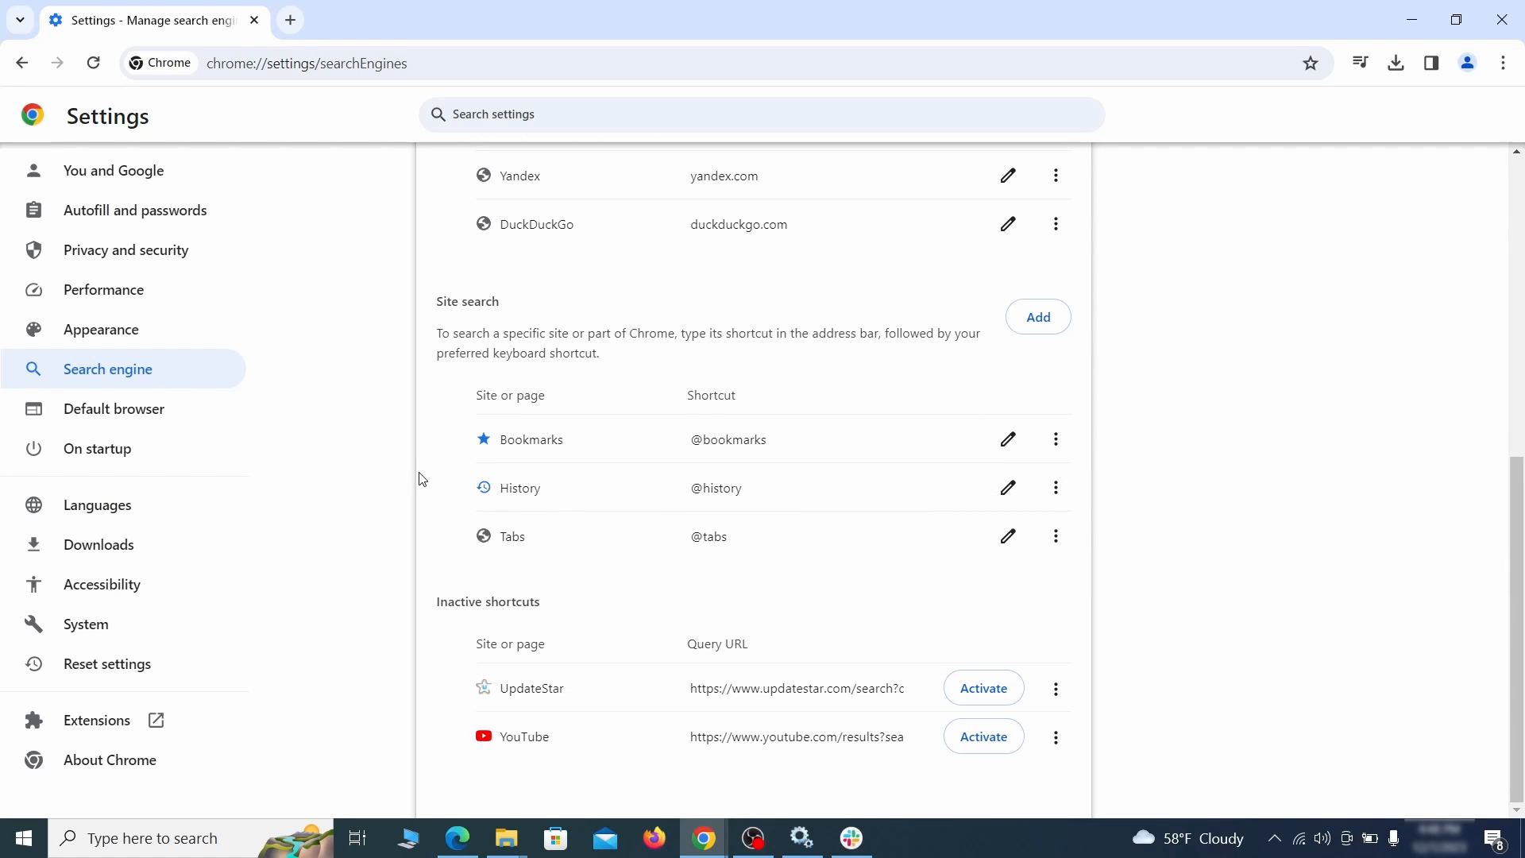
- Remove ExampleRougeURL.com from the pages that Chrome opens on startup
{"action": "left_click", "coordinate": [123, 448]}
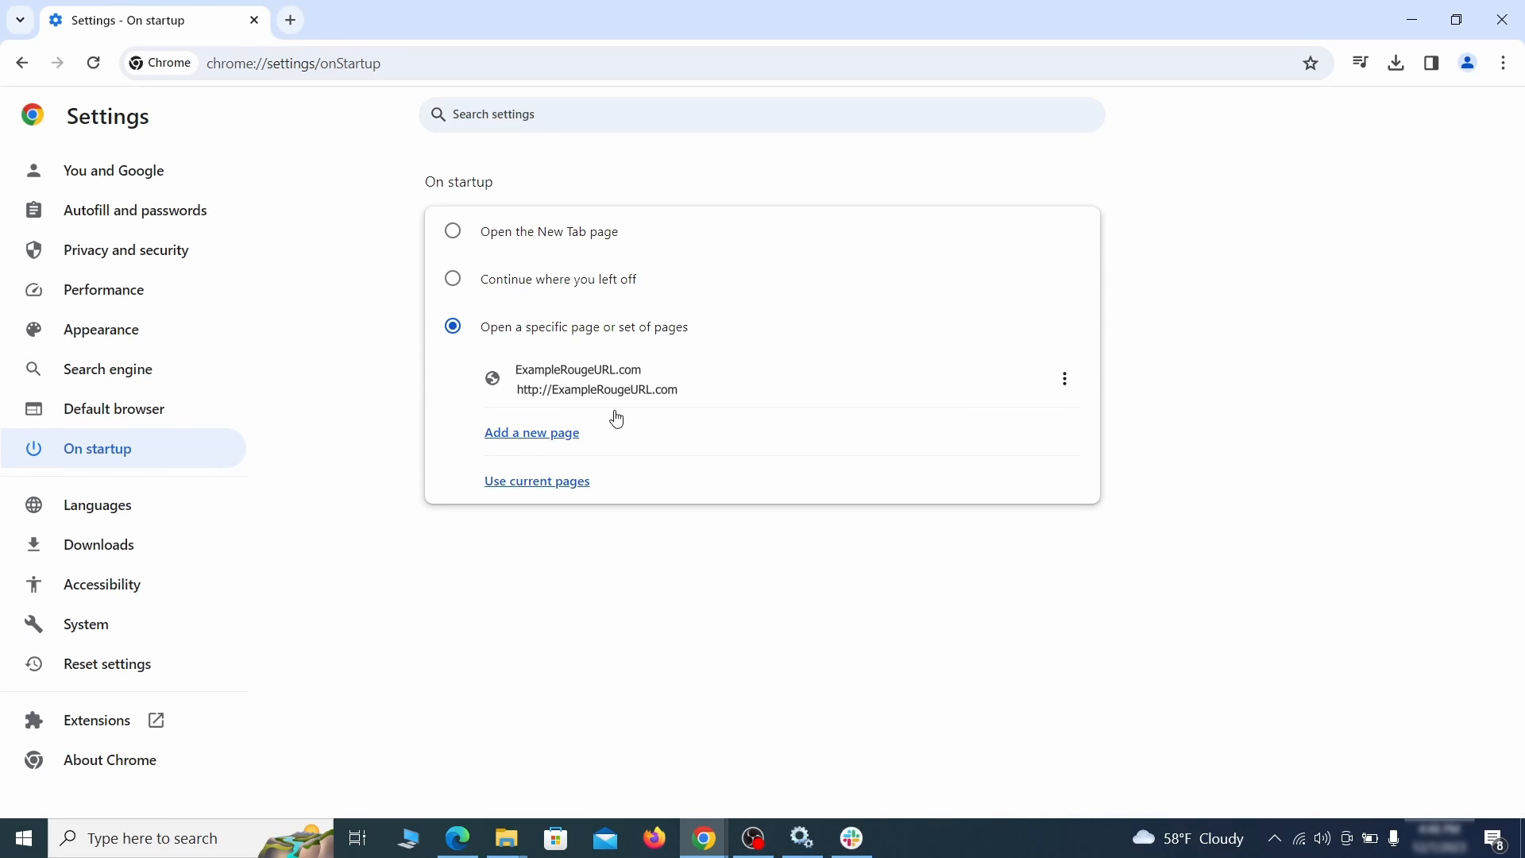
{"action": "left_click", "coordinate": [1065, 379]}
{"action": "left_click", "coordinate": [1019, 429]}
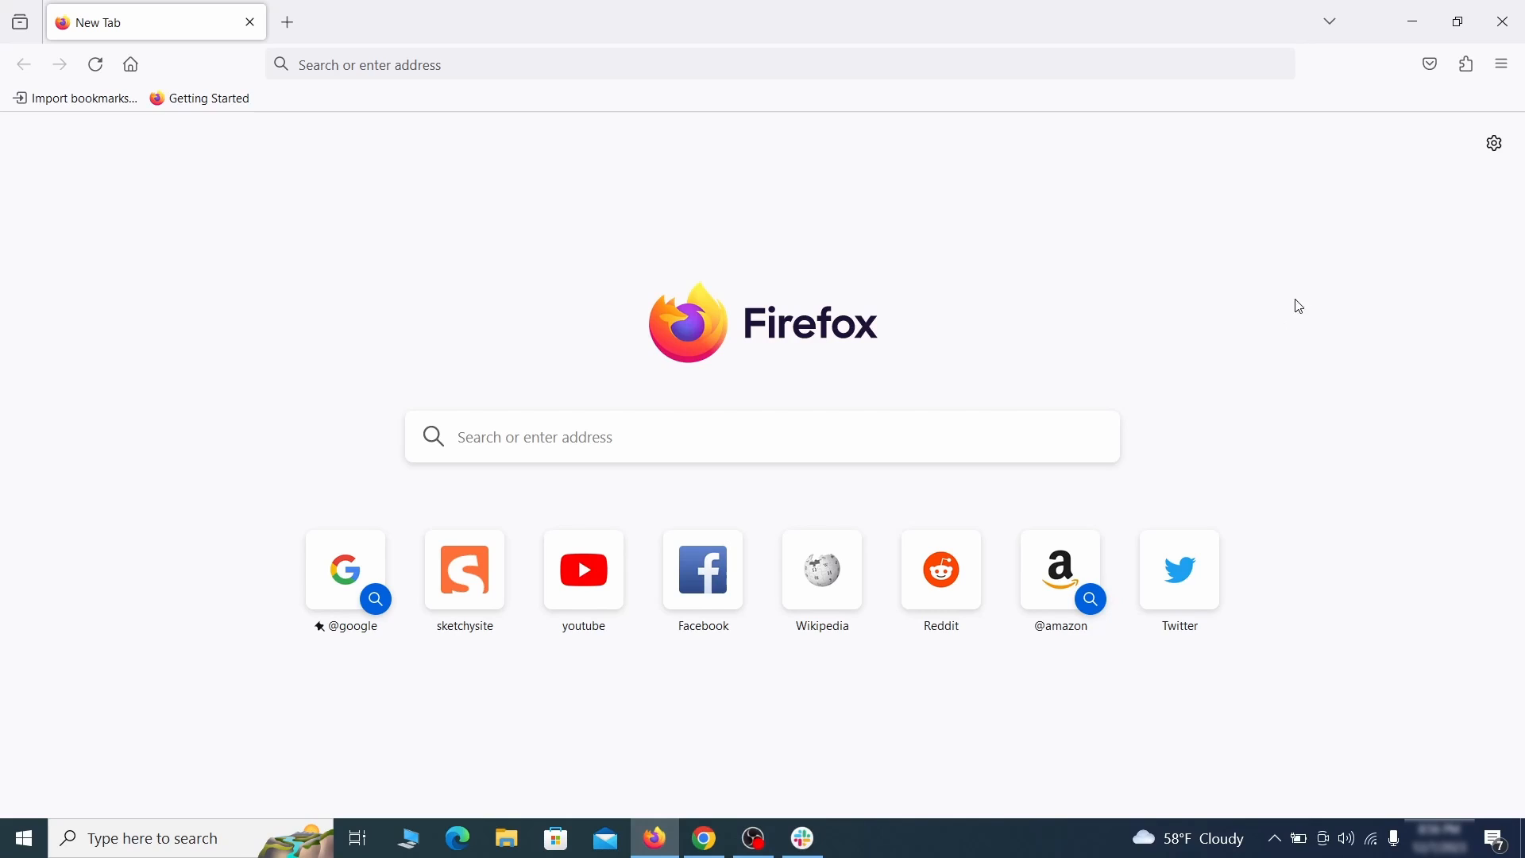
- In Firefox, open the extensions management page, disable the Contenu+ extension and remove it
{"action": "left_click", "coordinate": [1468, 64]}
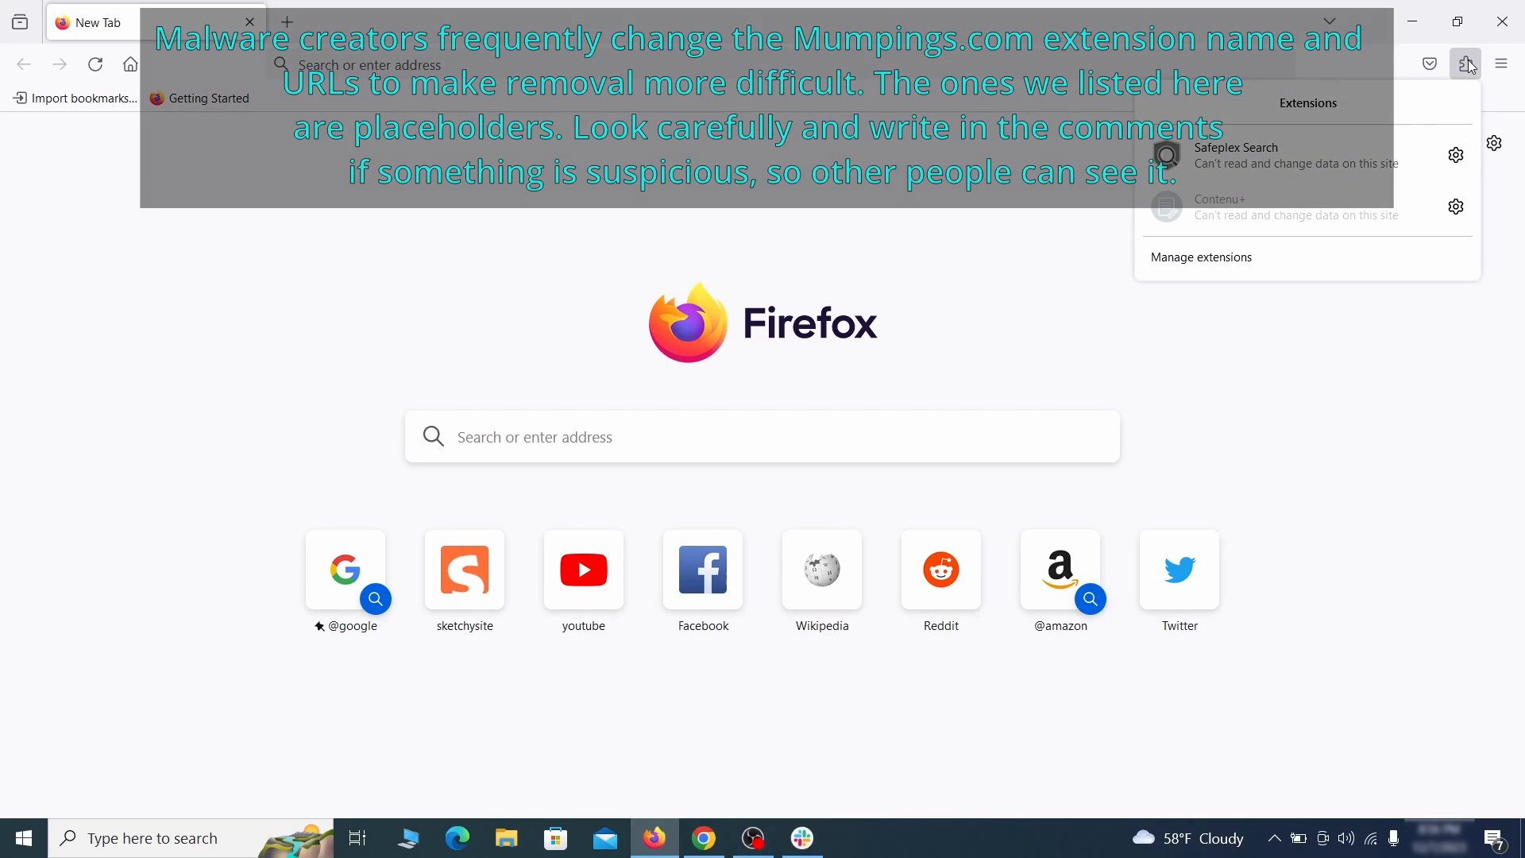
{"action": "left_click", "coordinate": [1284, 260]}
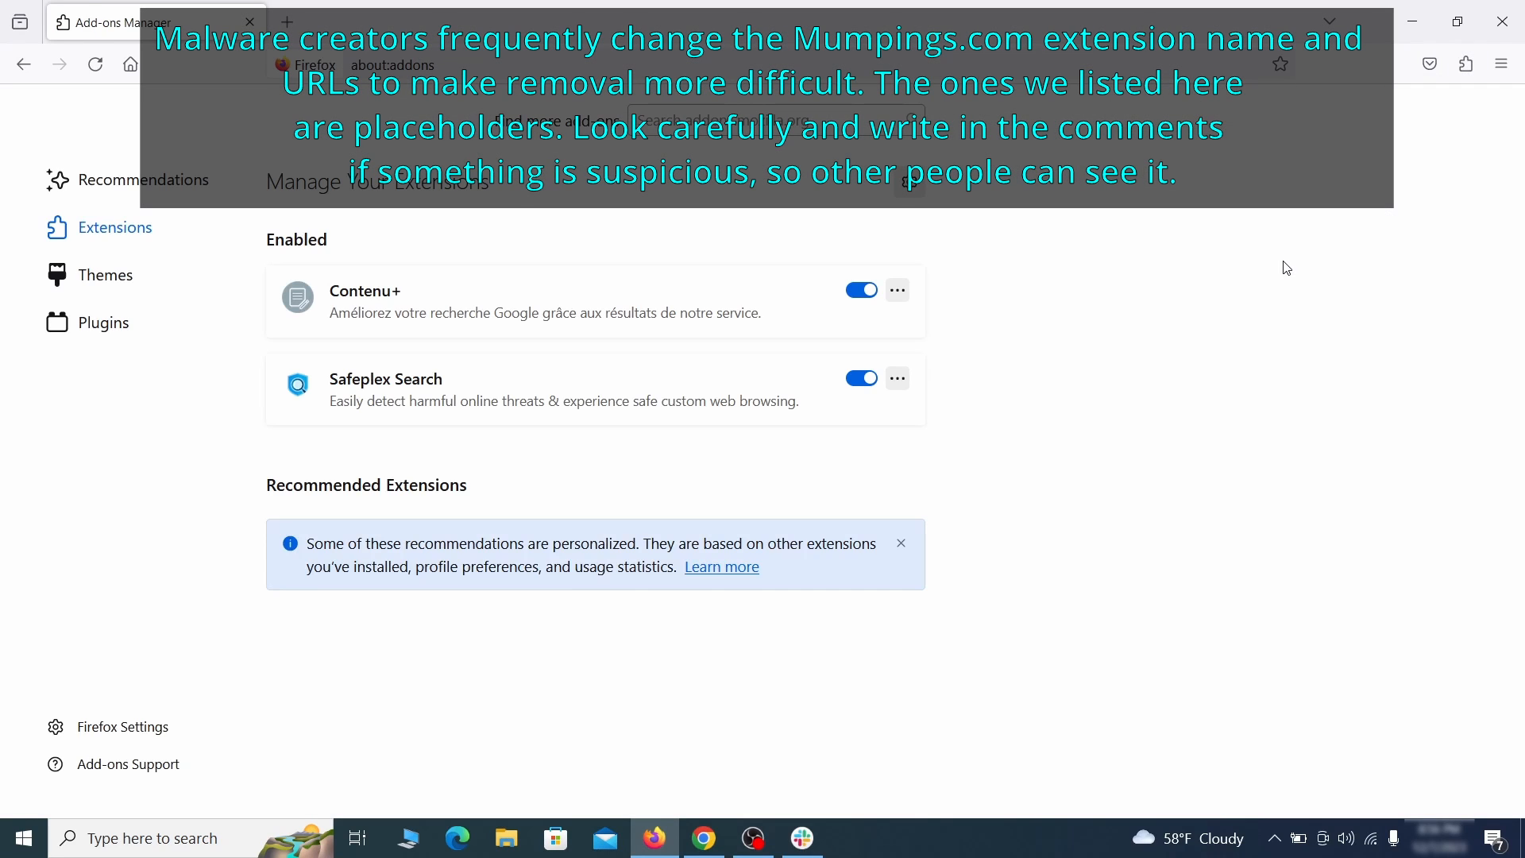
{"action": "left_click", "coordinate": [862, 290]}
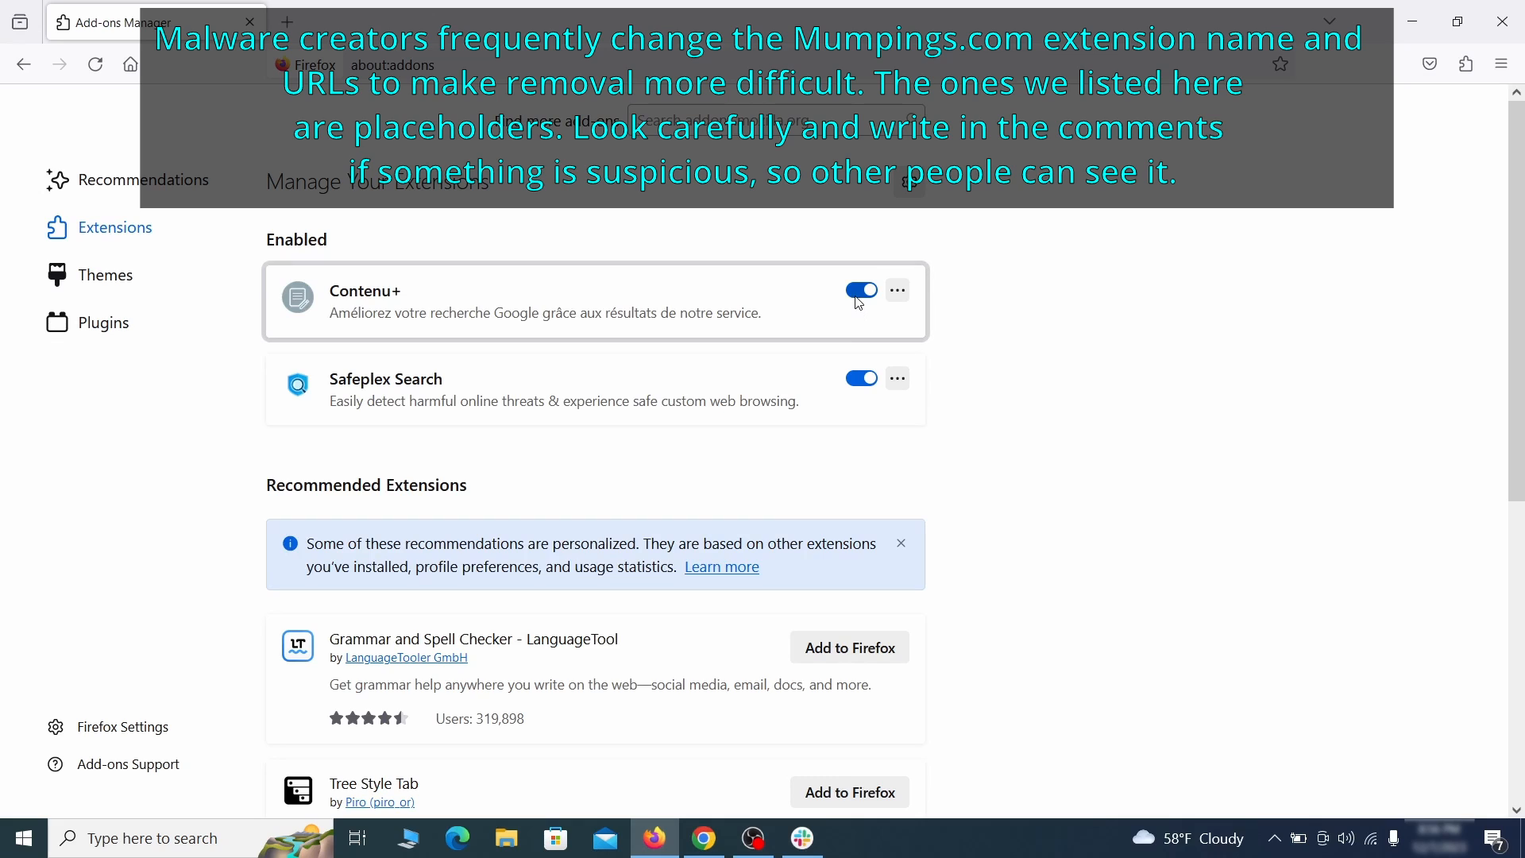
{"action": "left_click", "coordinate": [899, 290]}
{"action": "left_click", "coordinate": [960, 317]}
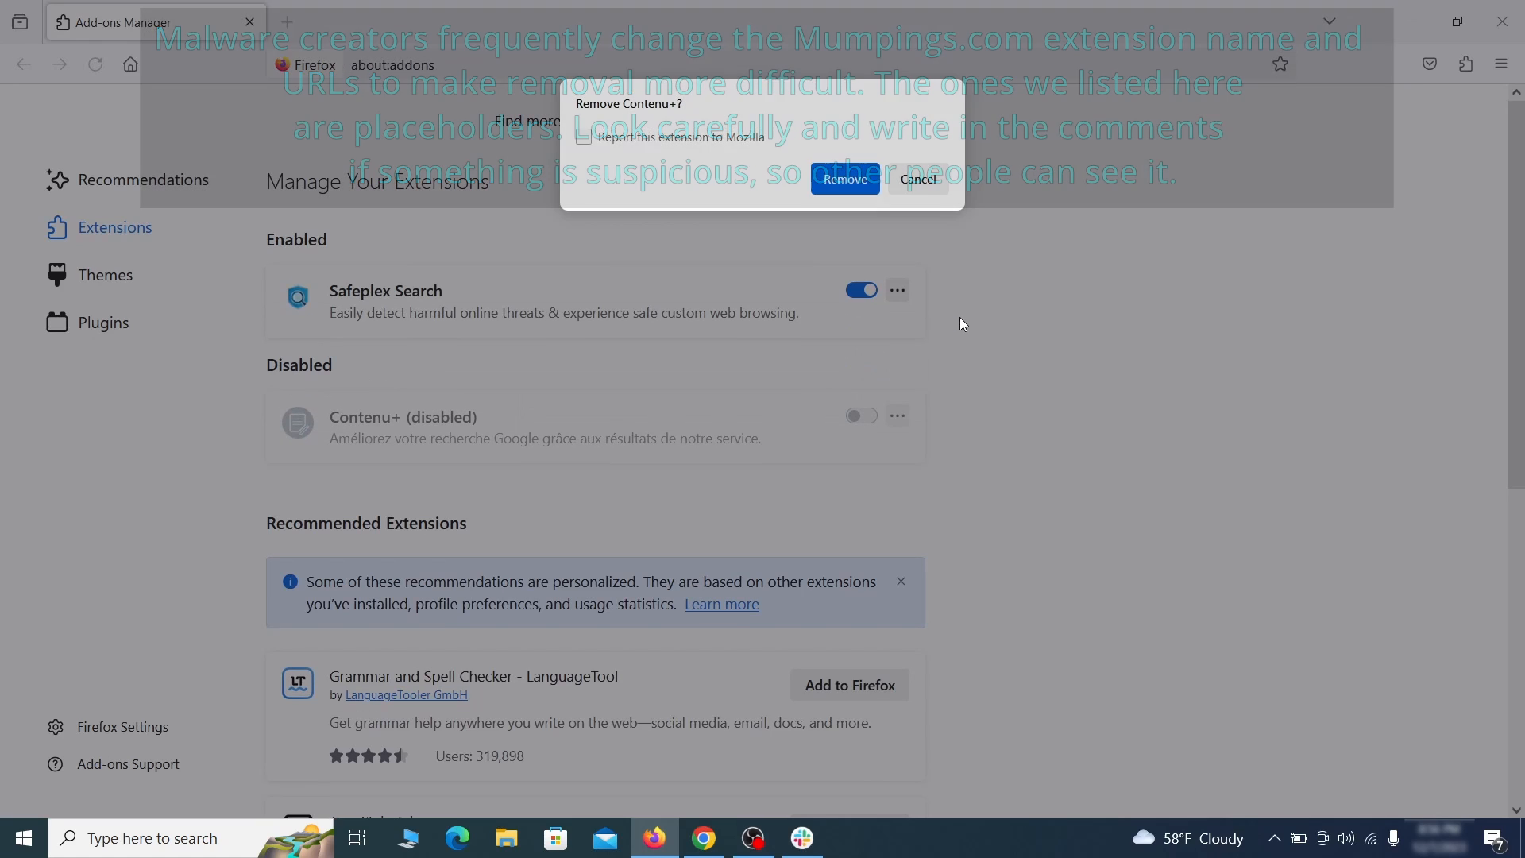
{"action": "left_click", "coordinate": [845, 179]}
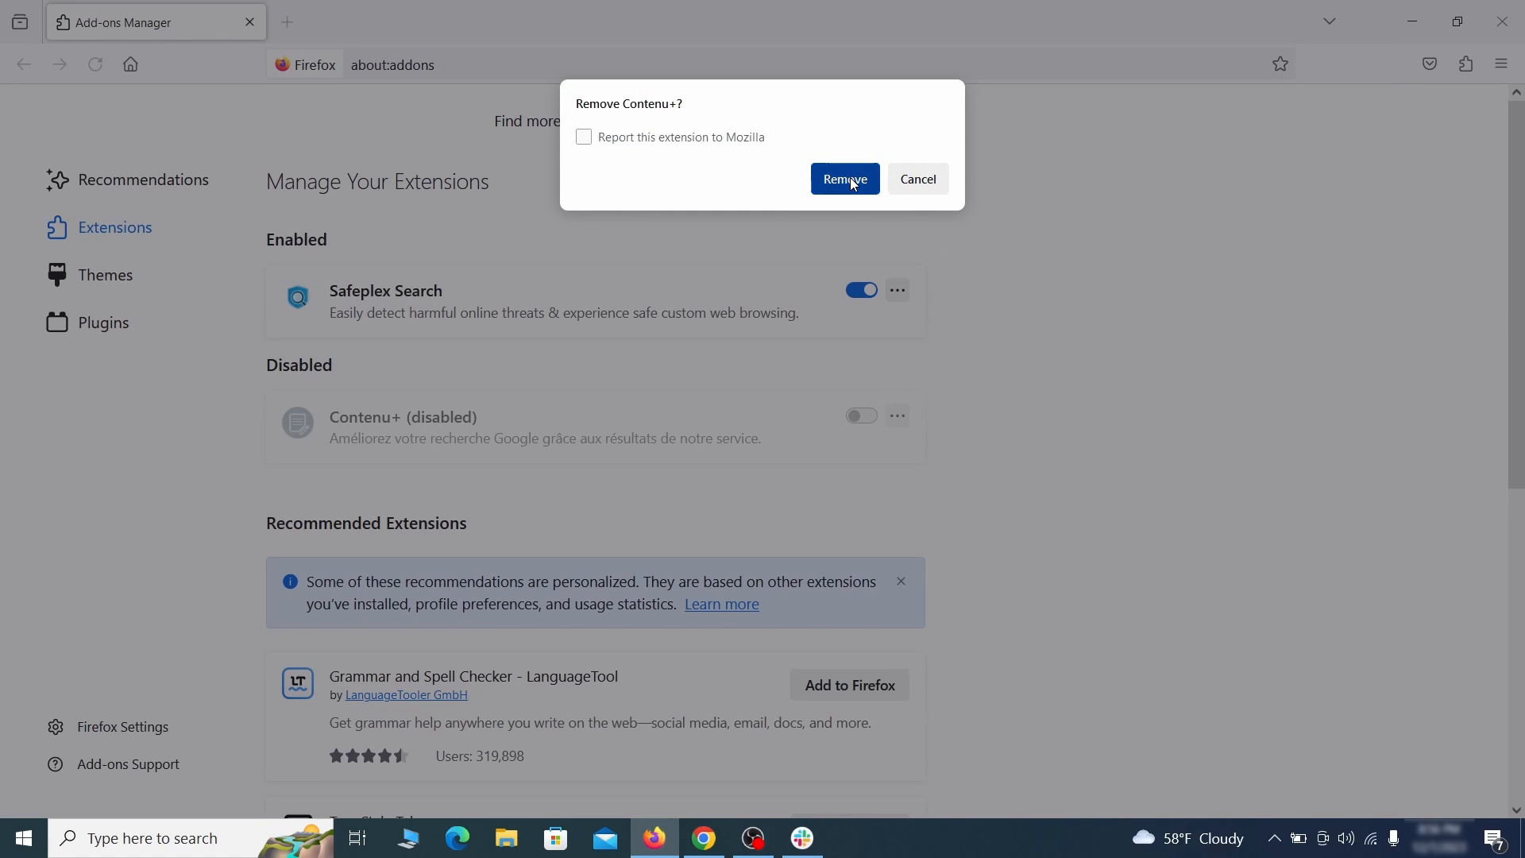
- Clear the custom homepage ExampleRougeURL.com in Firefox's home settings
{"action": "left_click", "coordinate": [1503, 67]}
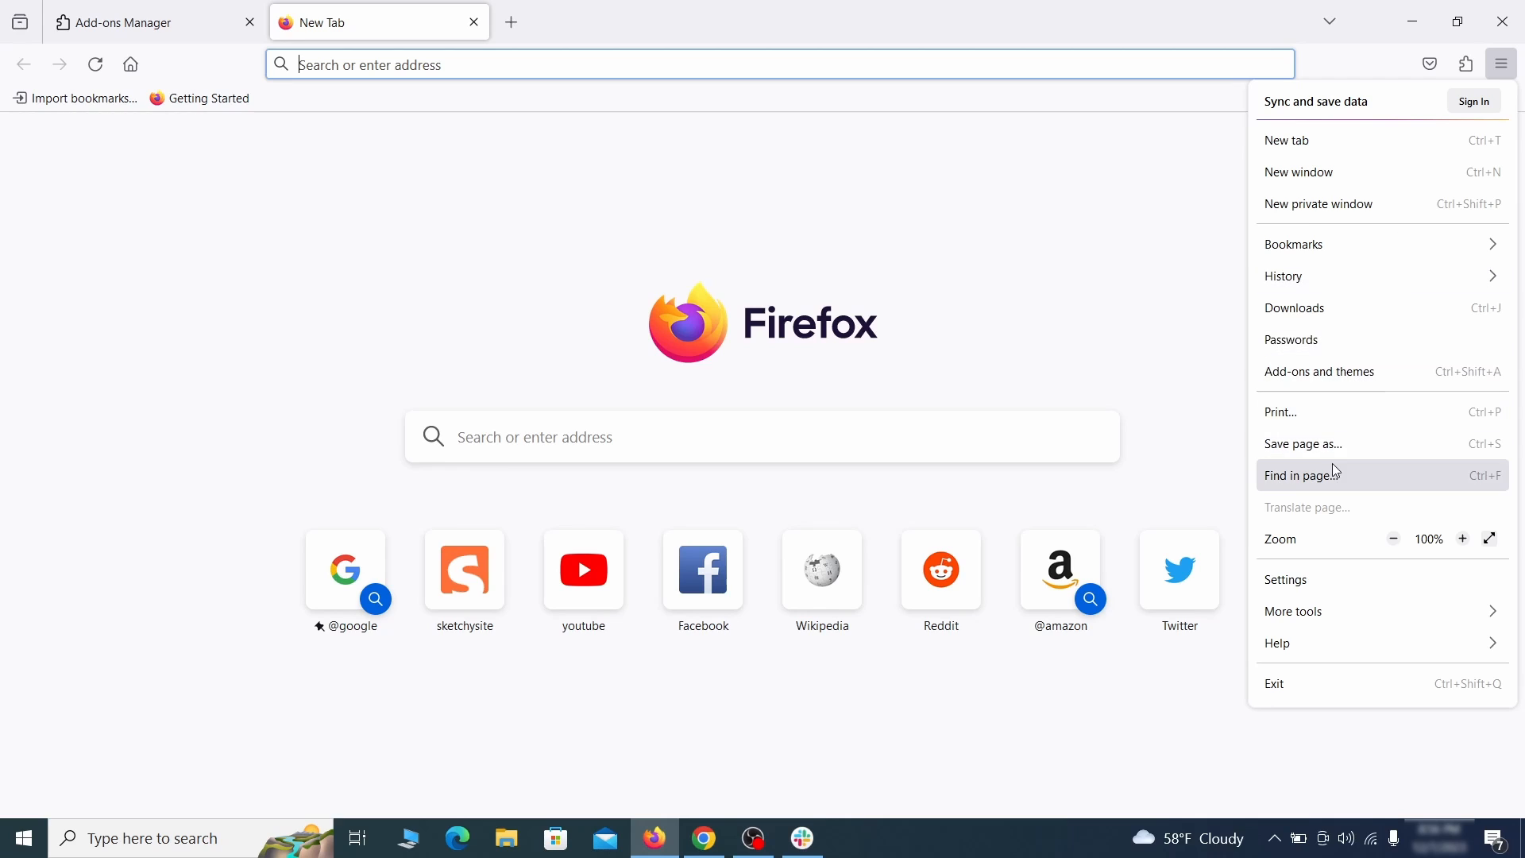
{"action": "left_click", "coordinate": [1320, 586]}
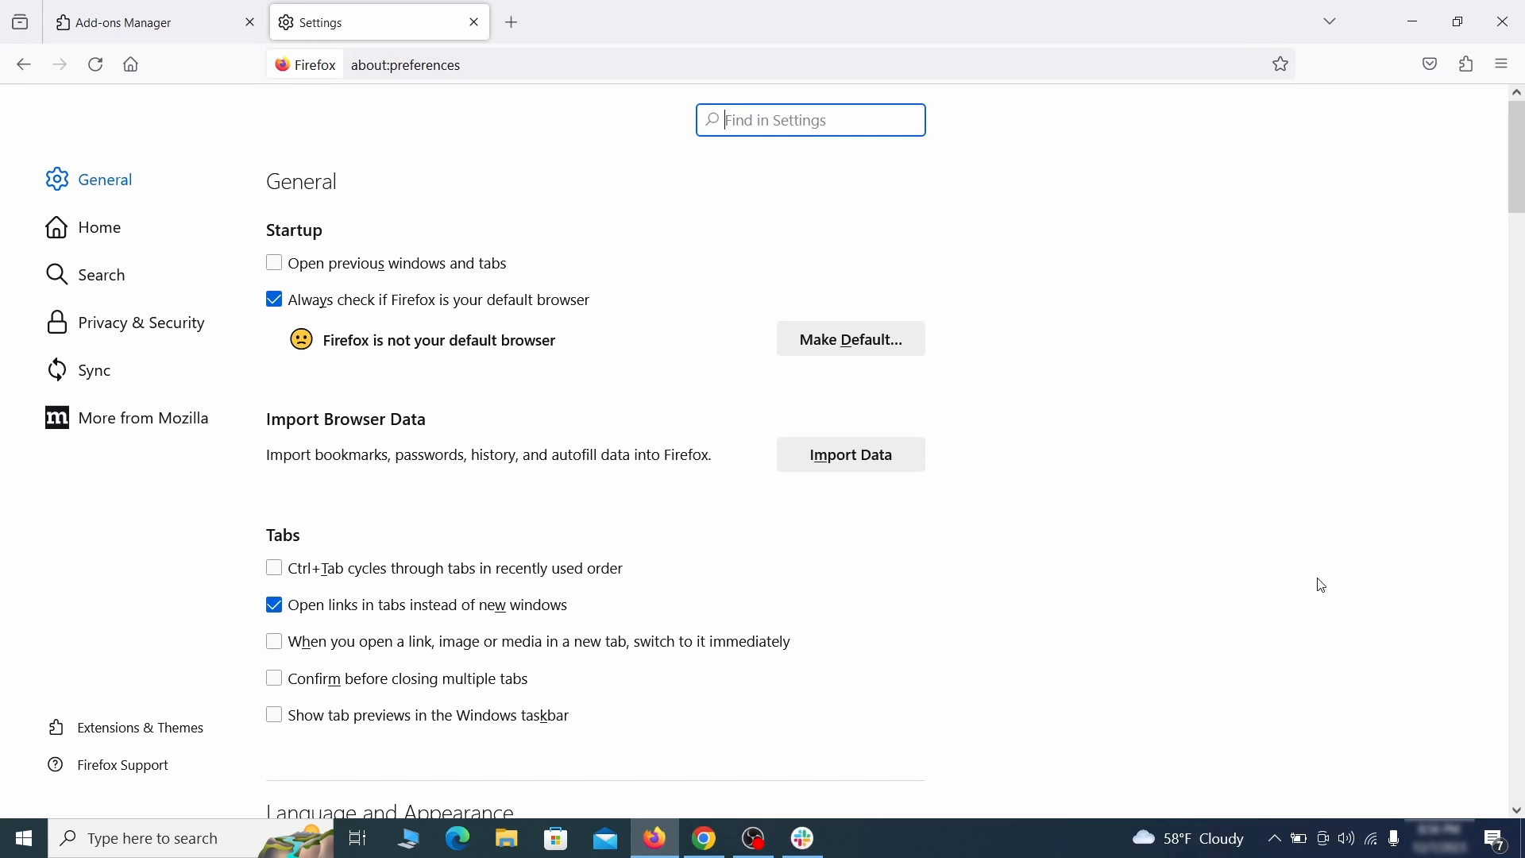
{"action": "left_click", "coordinate": [111, 228]}
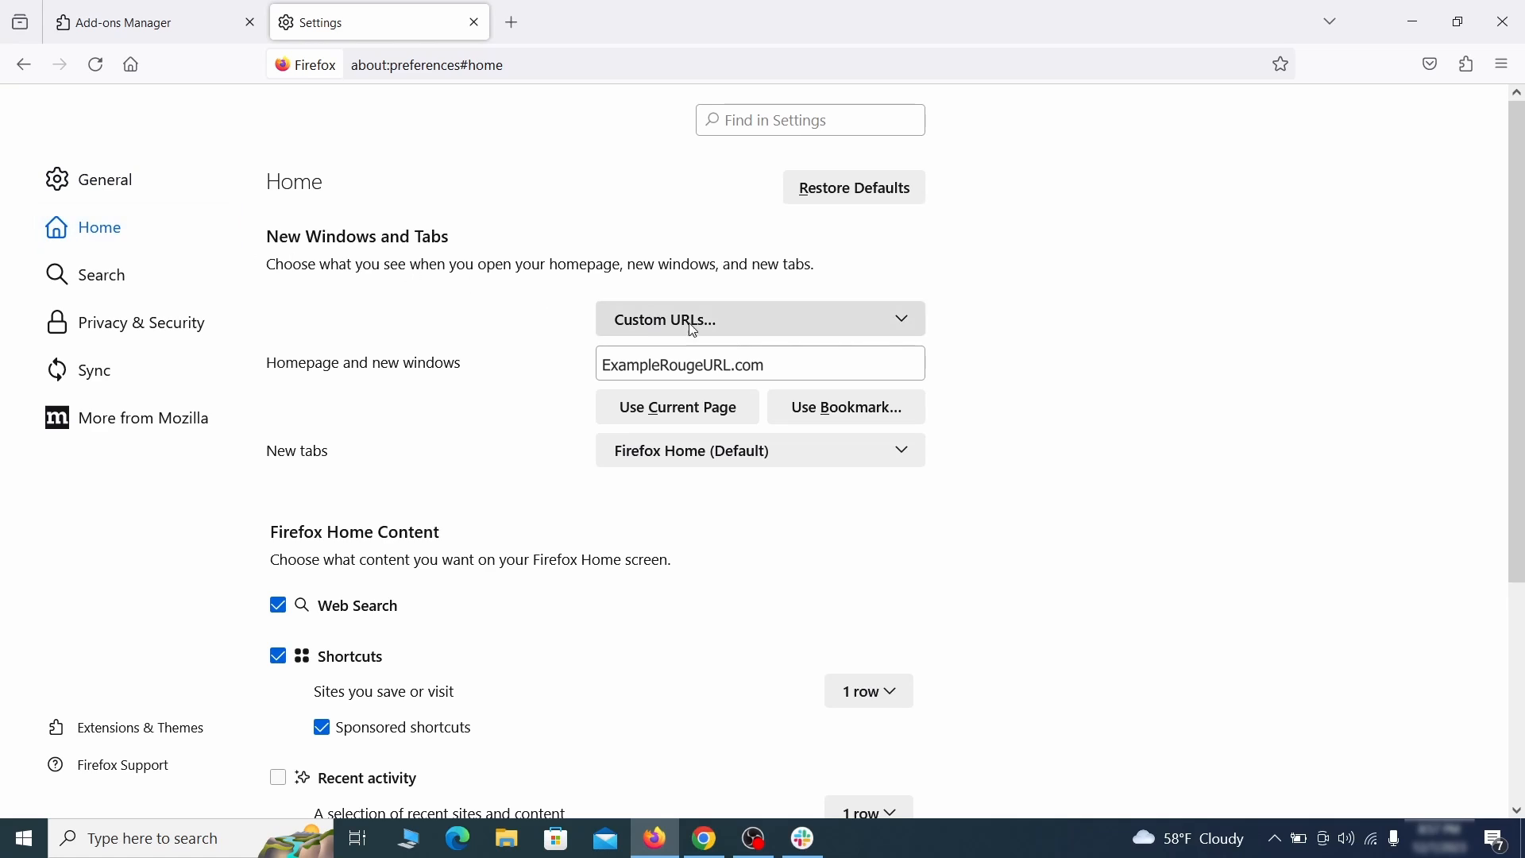
{"action": "triple_click", "coordinate": [772, 365]}
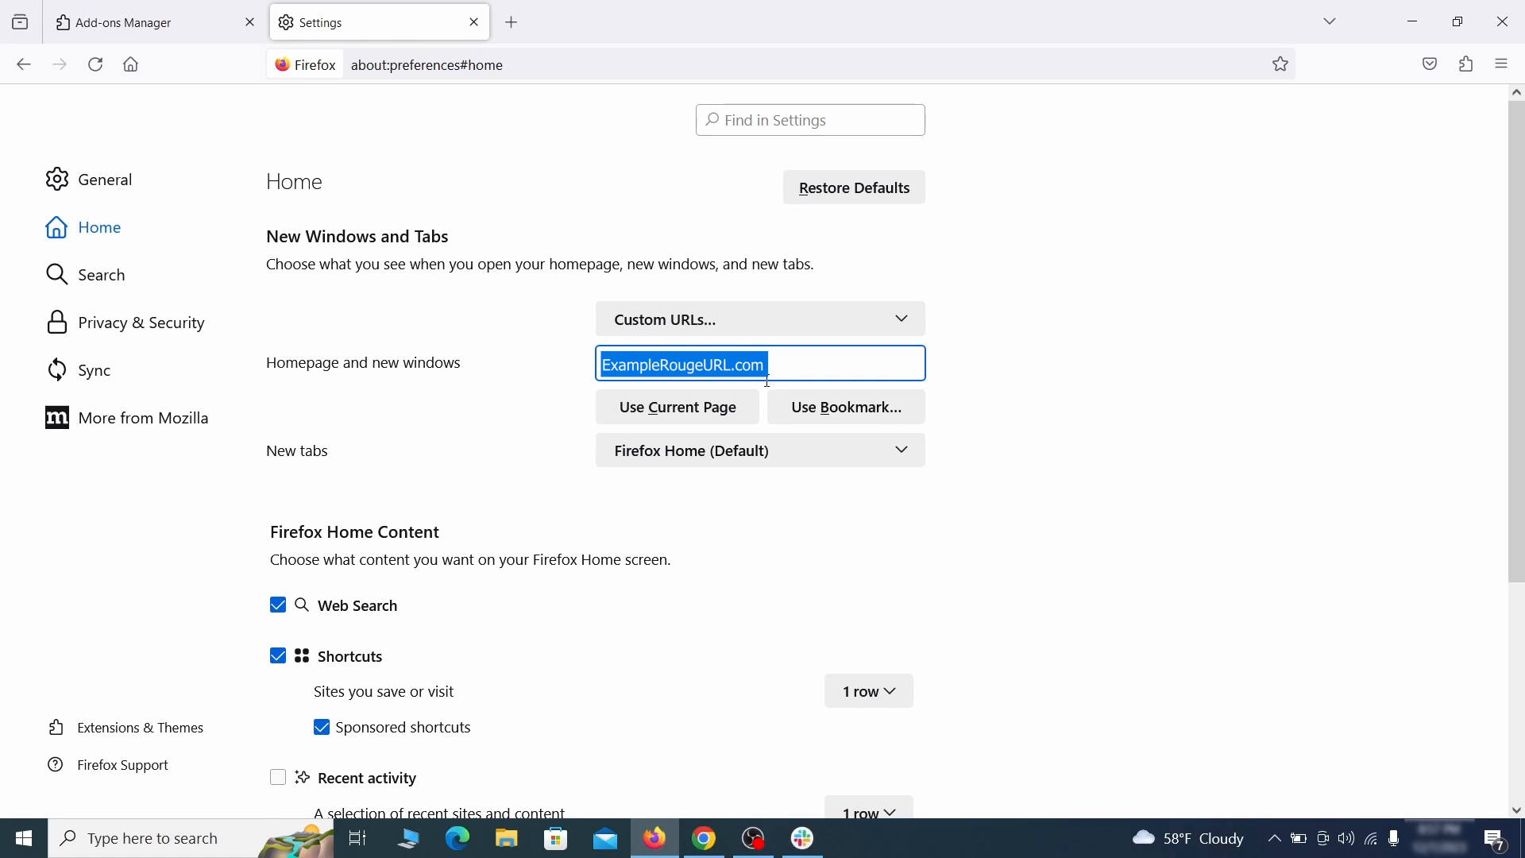
{"action": "key", "text": "BackSpace"}
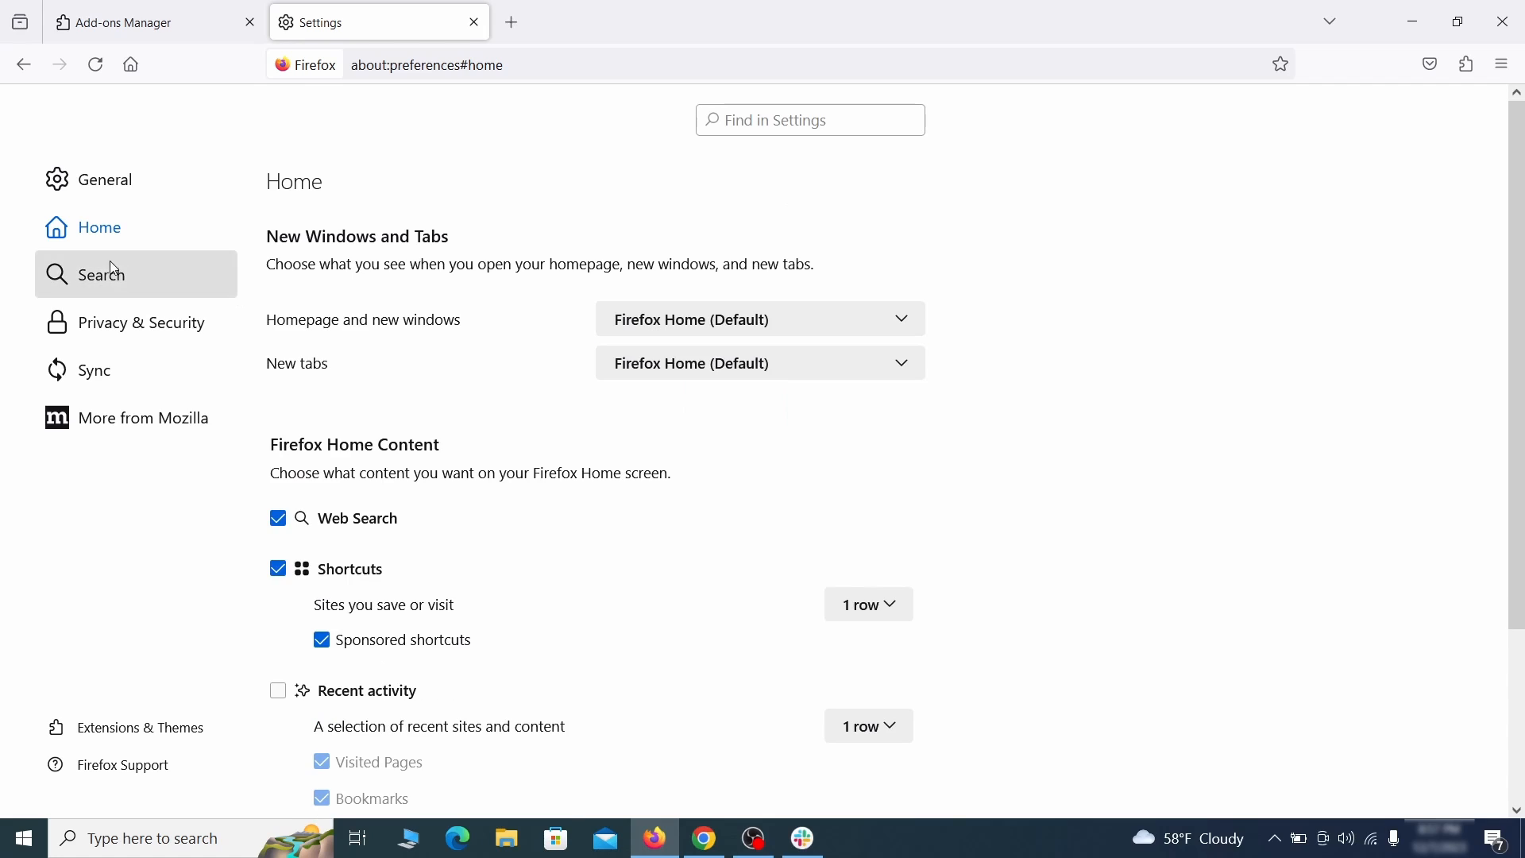
- Set Firefox's default search engine to Google in the search settings
{"action": "left_click", "coordinate": [109, 277]}
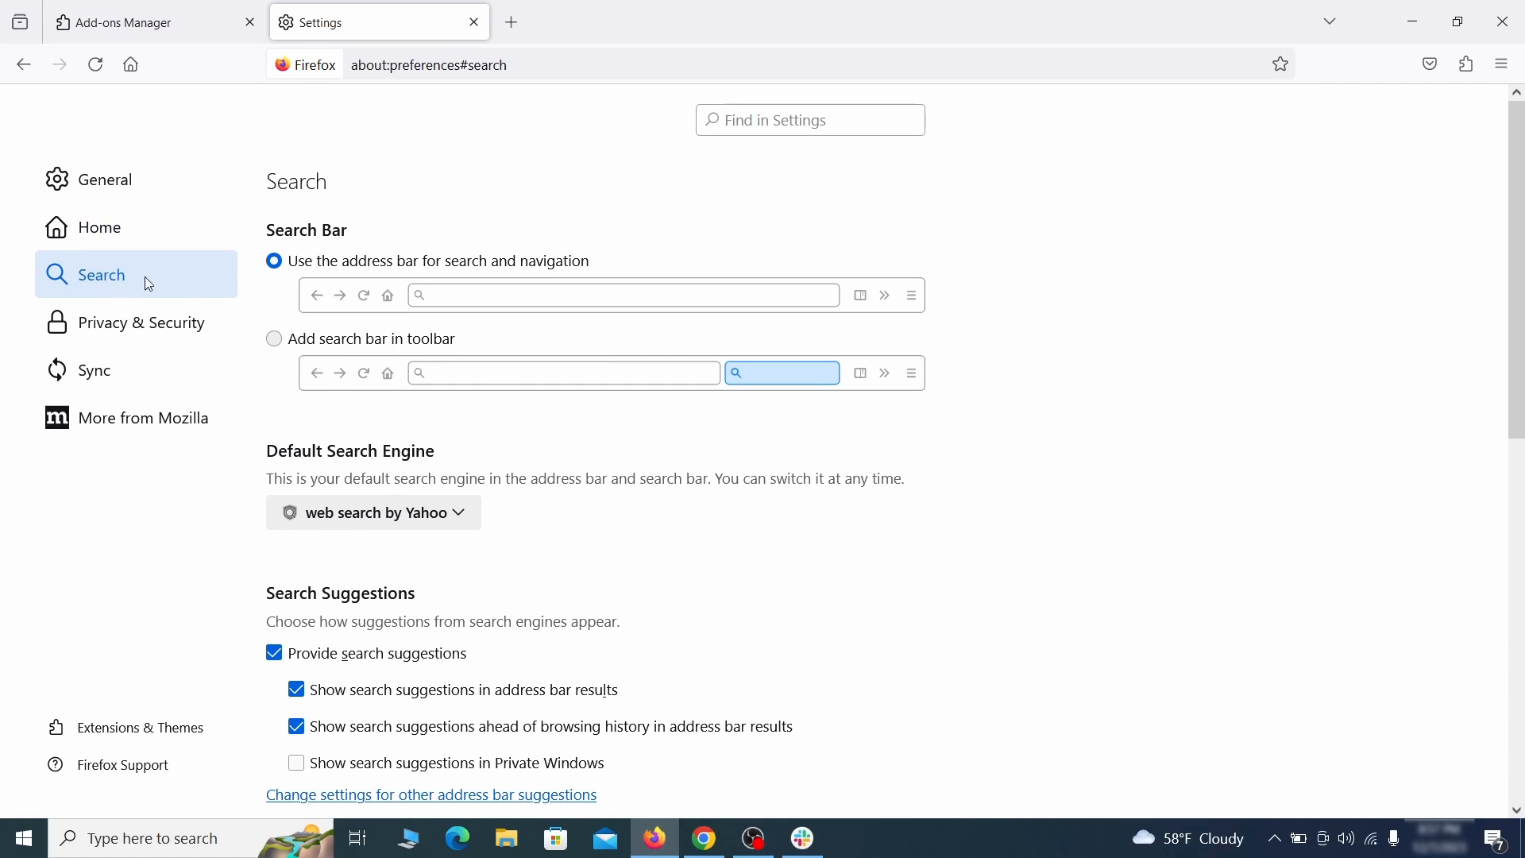
{"action": "scroll", "coordinate": [755, 457], "scroll_direction": "down", "scroll_amount": 2}
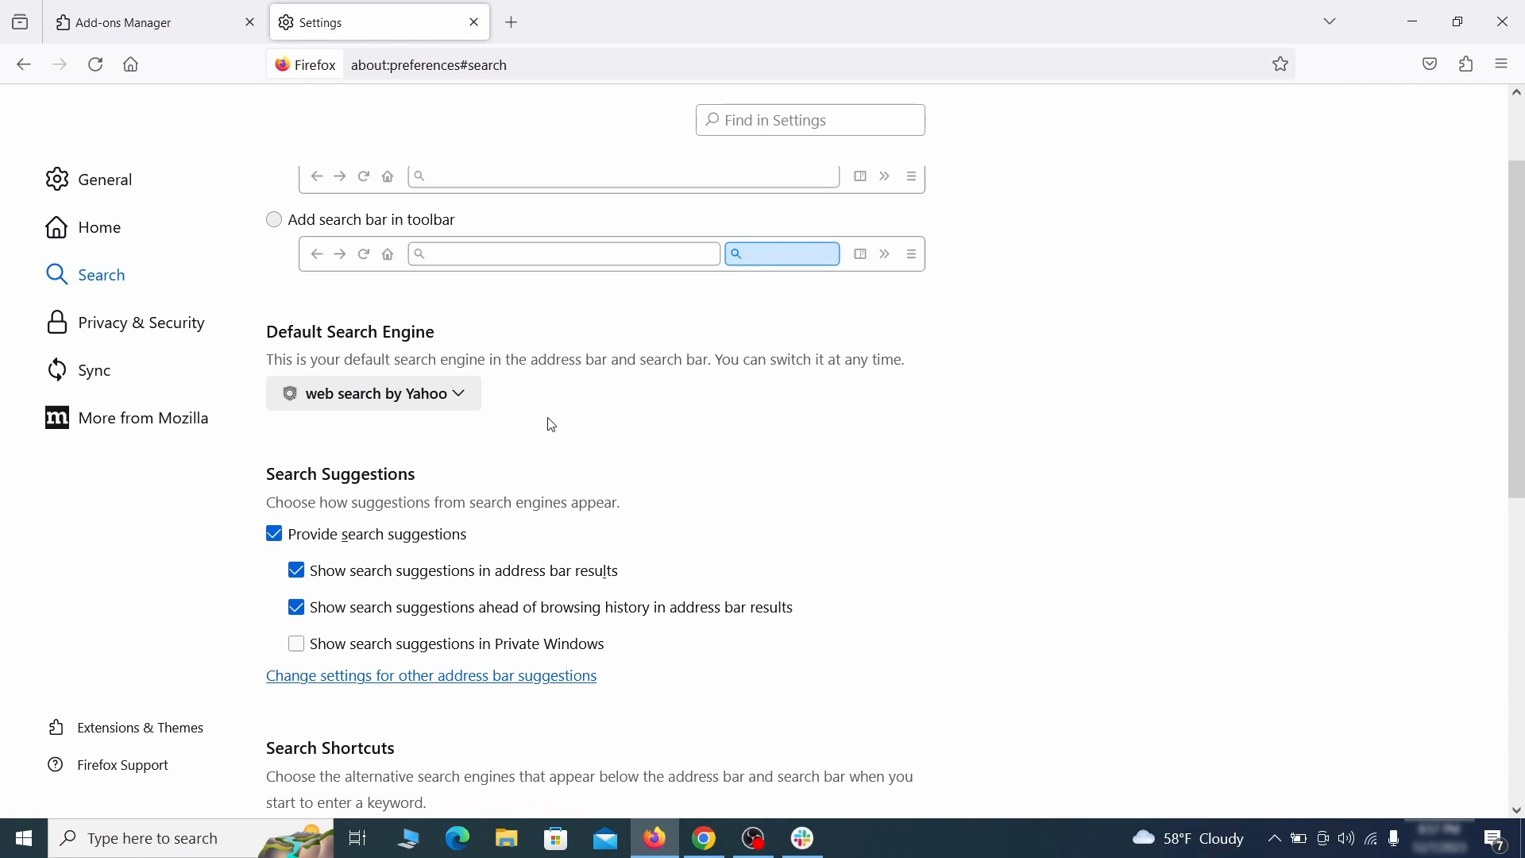
{"action": "left_click", "coordinate": [453, 397]}
{"action": "left_click", "coordinate": [441, 428]}
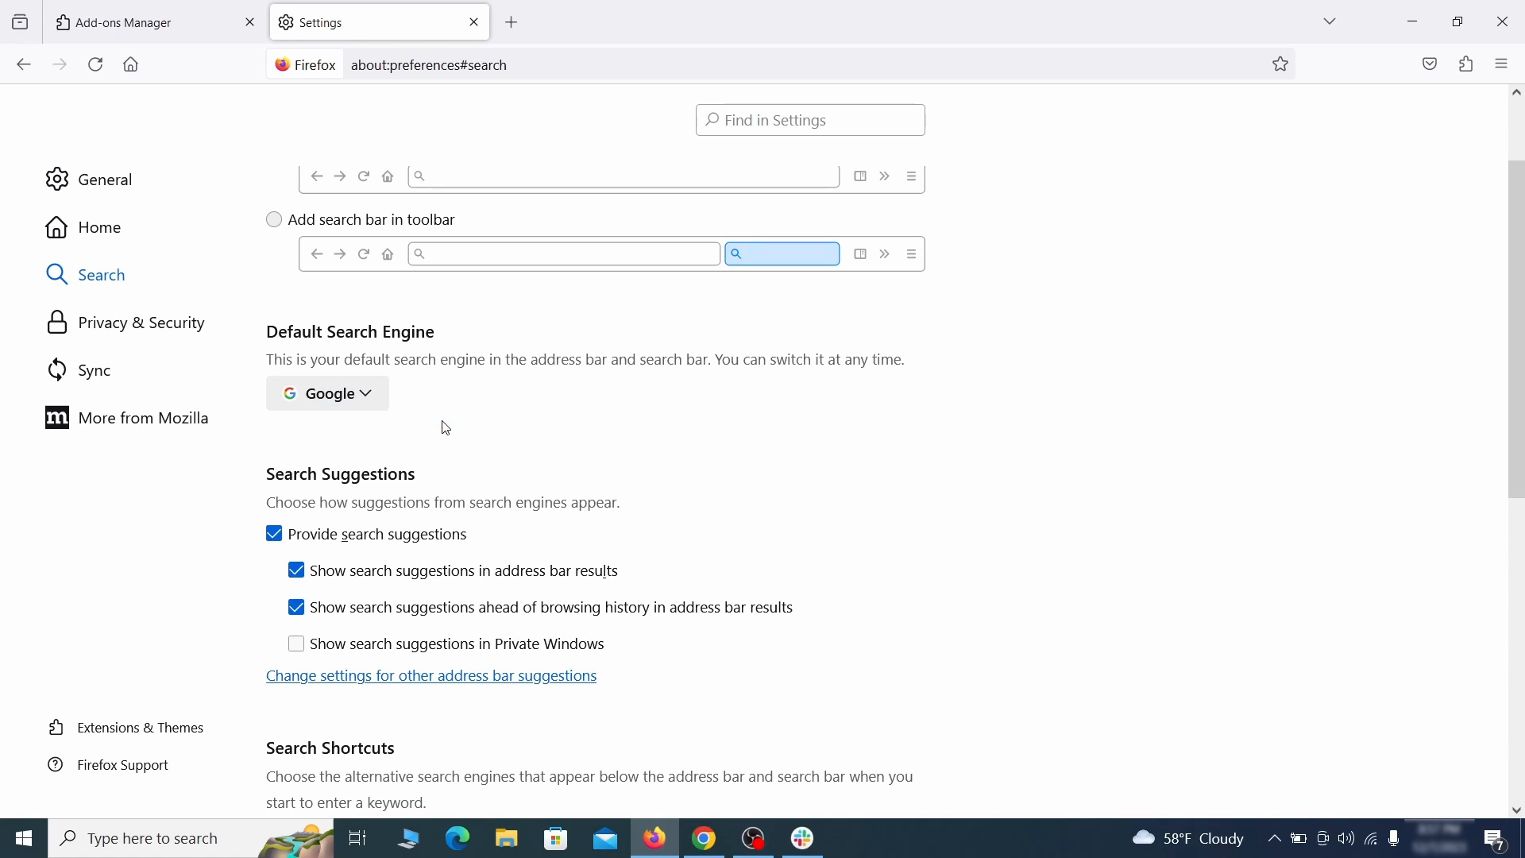
- Remove the web search by Yahoo entry with the Safeplex Search keyword from Firefox's search shortcuts
{"action": "scroll", "coordinate": [723, 449], "scroll_direction": "down", "scroll_amount": 5}
{"action": "scroll", "coordinate": [818, 413], "scroll_direction": "down", "scroll_amount": 3}
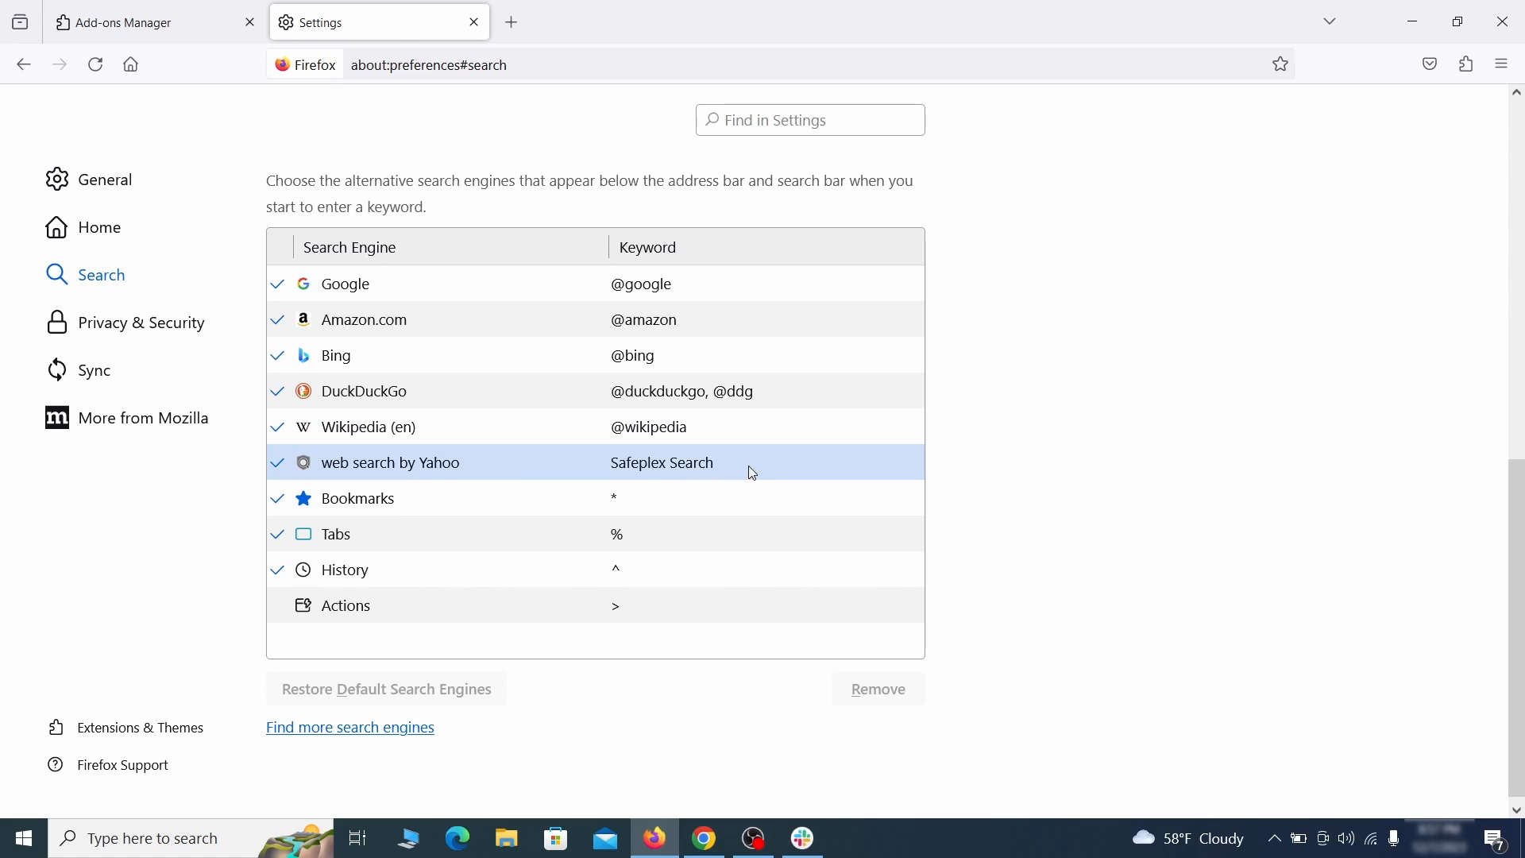
{"action": "left_click", "coordinate": [758, 470]}
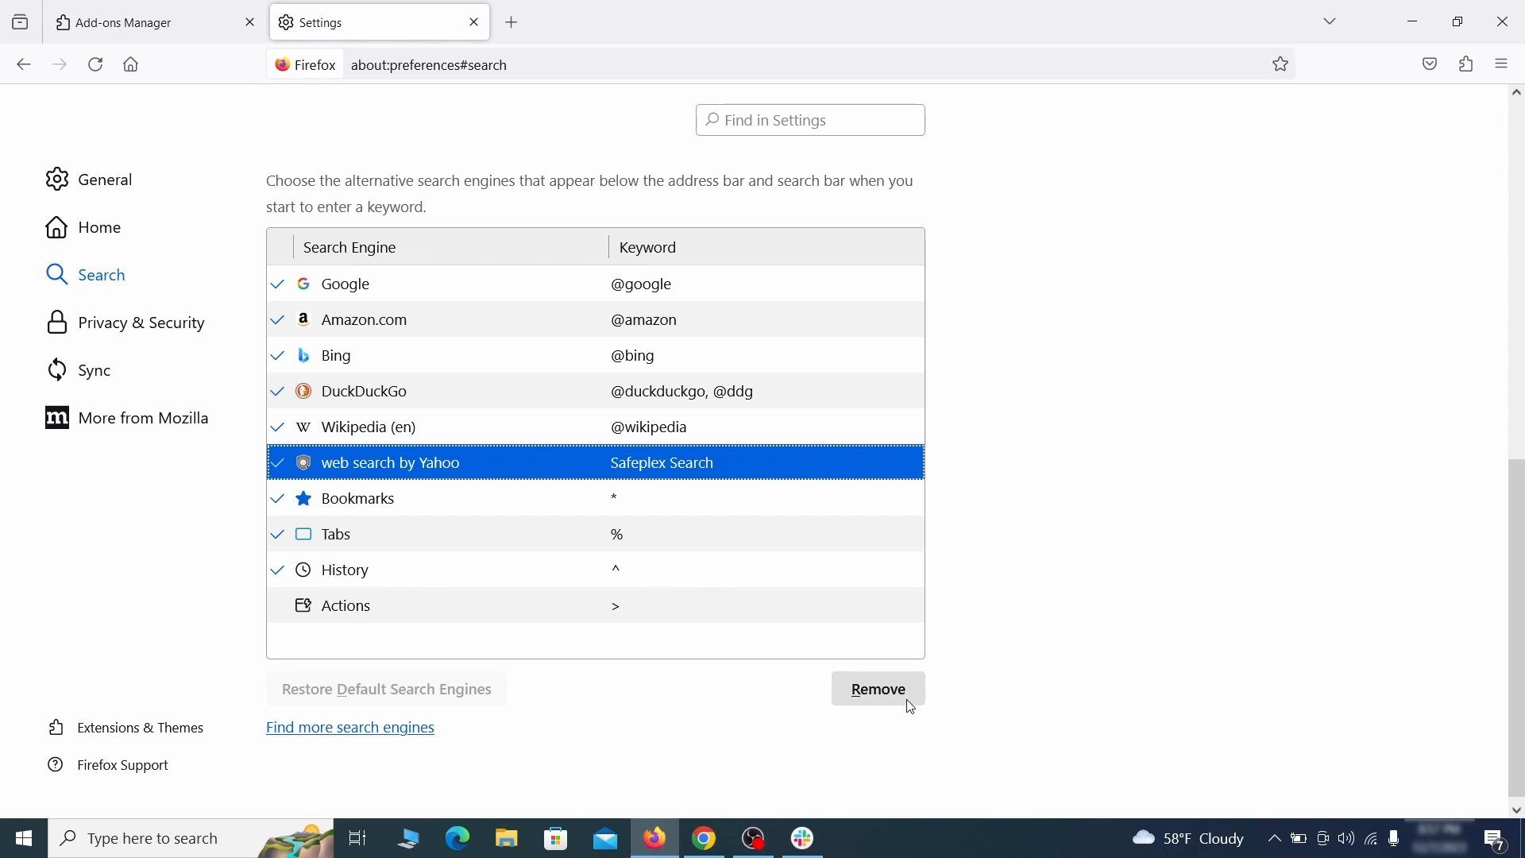
{"action": "left_click", "coordinate": [880, 690]}
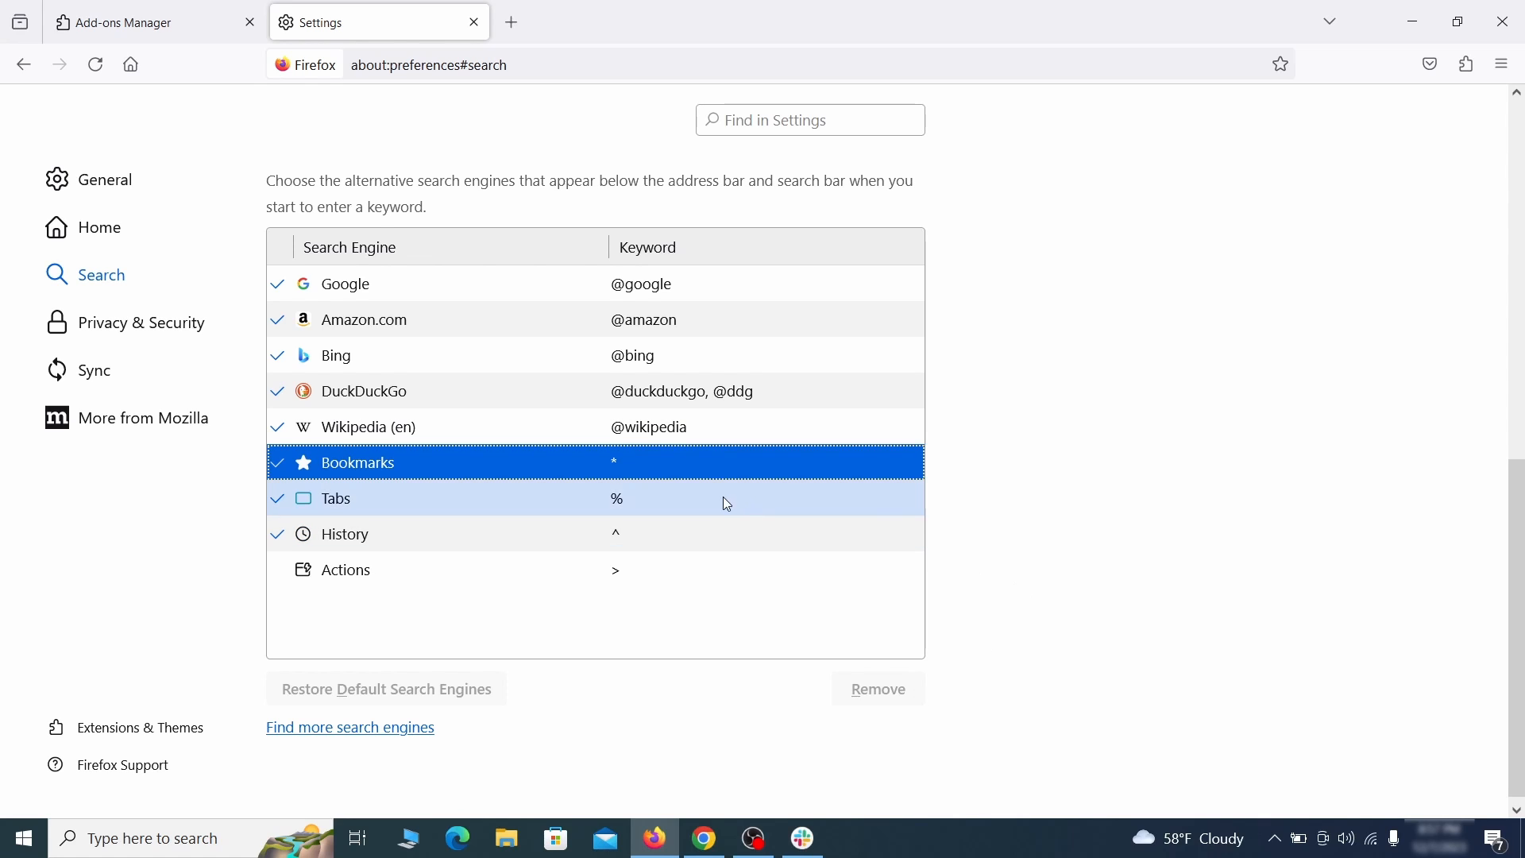
- Clear all cookies, site data and cached web content from Firefox's privacy and security settings
{"action": "scroll", "coordinate": [723, 498], "scroll_direction": "up", "scroll_amount": 3}
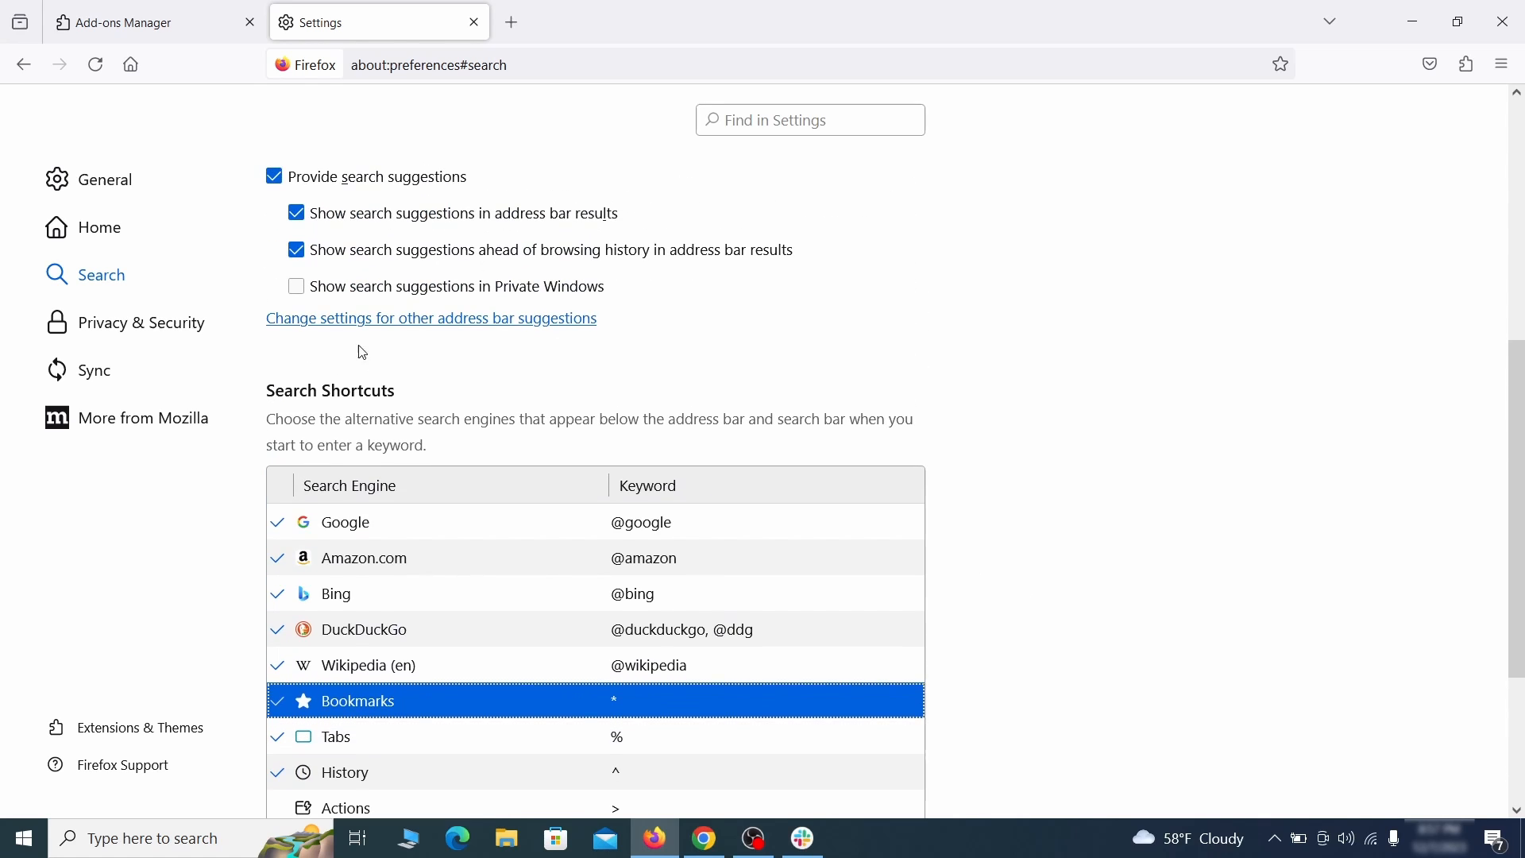
{"action": "left_click", "coordinate": [144, 316]}
{"action": "scroll", "coordinate": [1015, 365], "scroll_direction": "down", "scroll_amount": 10}
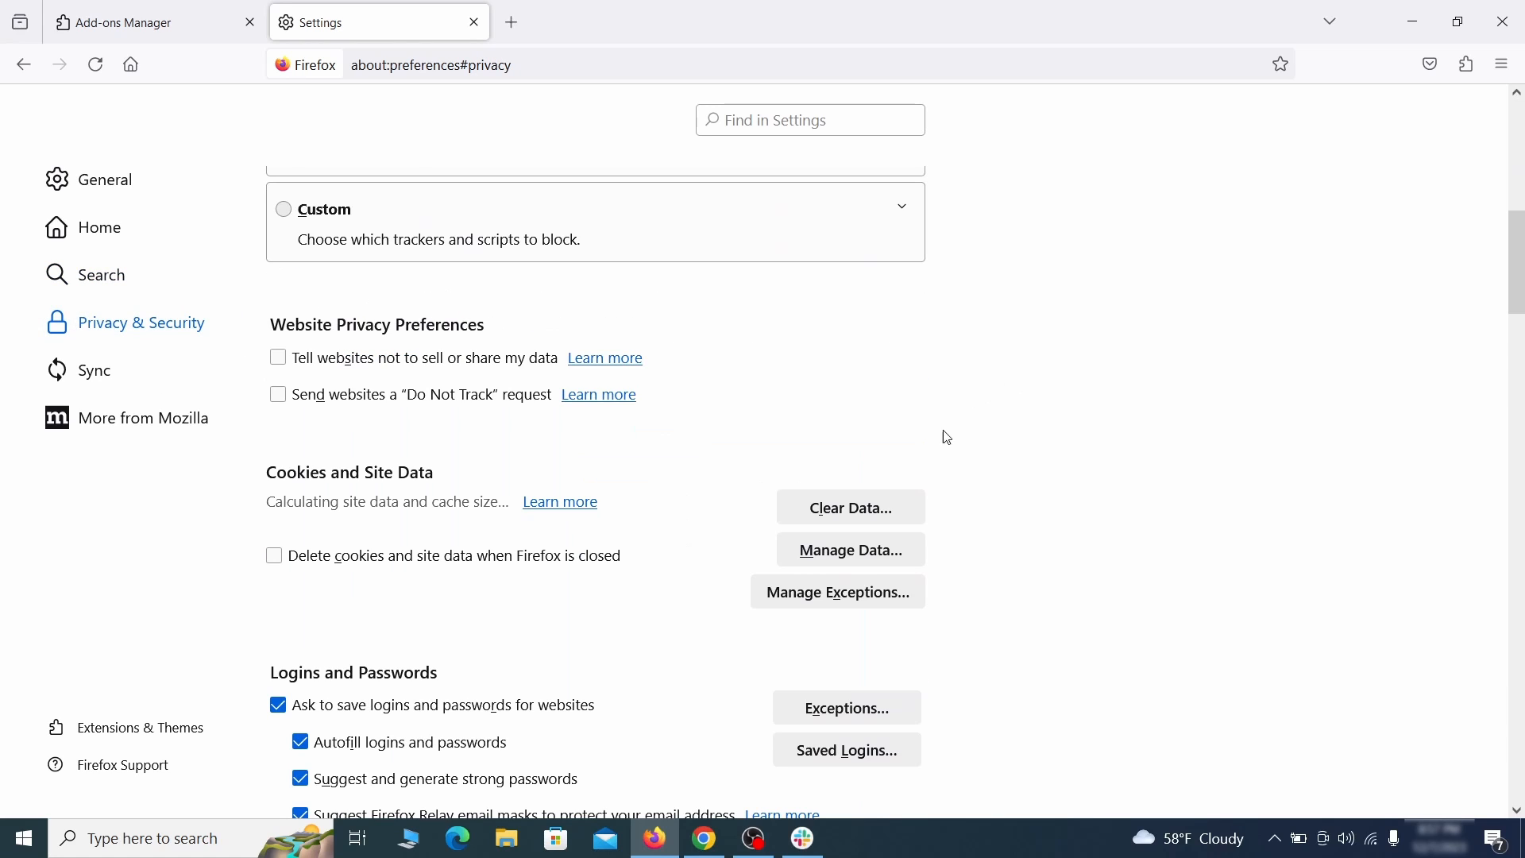
{"action": "left_click", "coordinate": [870, 508]}
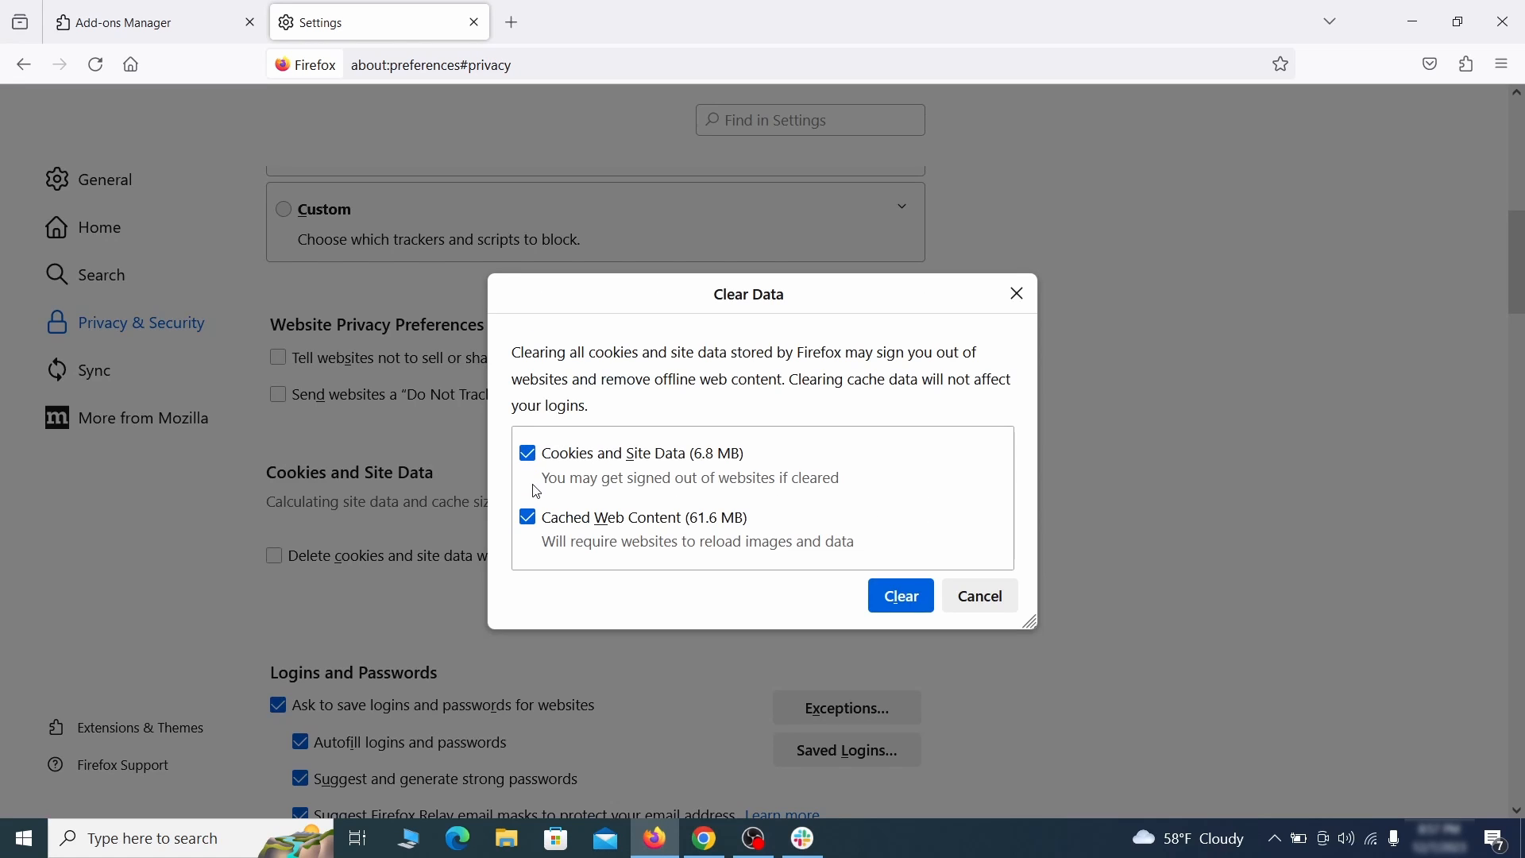
{"action": "left_click", "coordinate": [928, 602]}
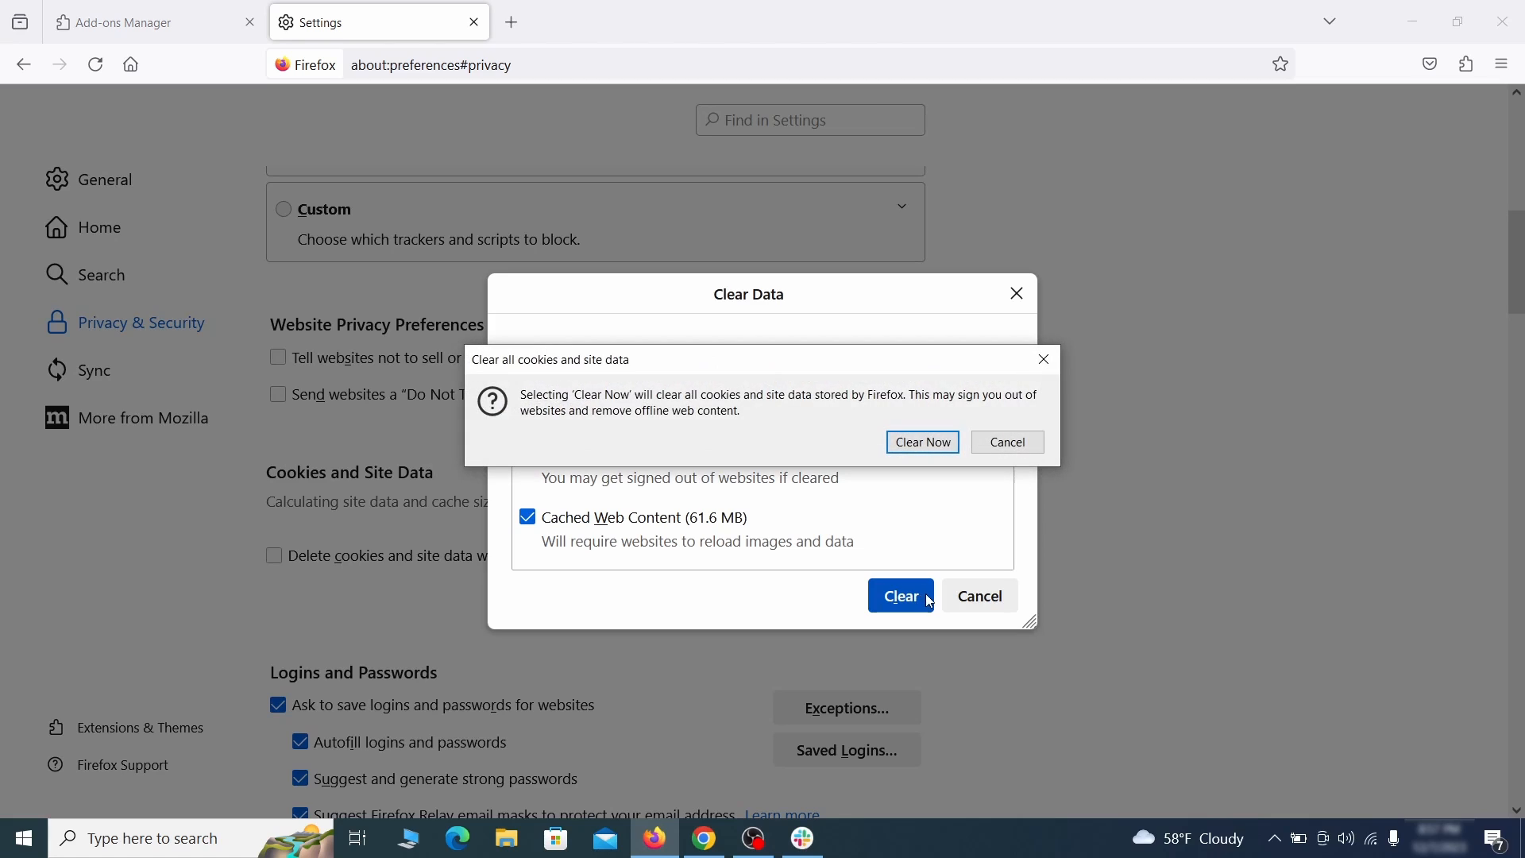
{"action": "left_click", "coordinate": [931, 445]}
- Open the notification permission settings in Firefox's privacy and security page
{"action": "scroll", "coordinate": [1039, 491], "scroll_direction": "down", "scroll_amount": 10}
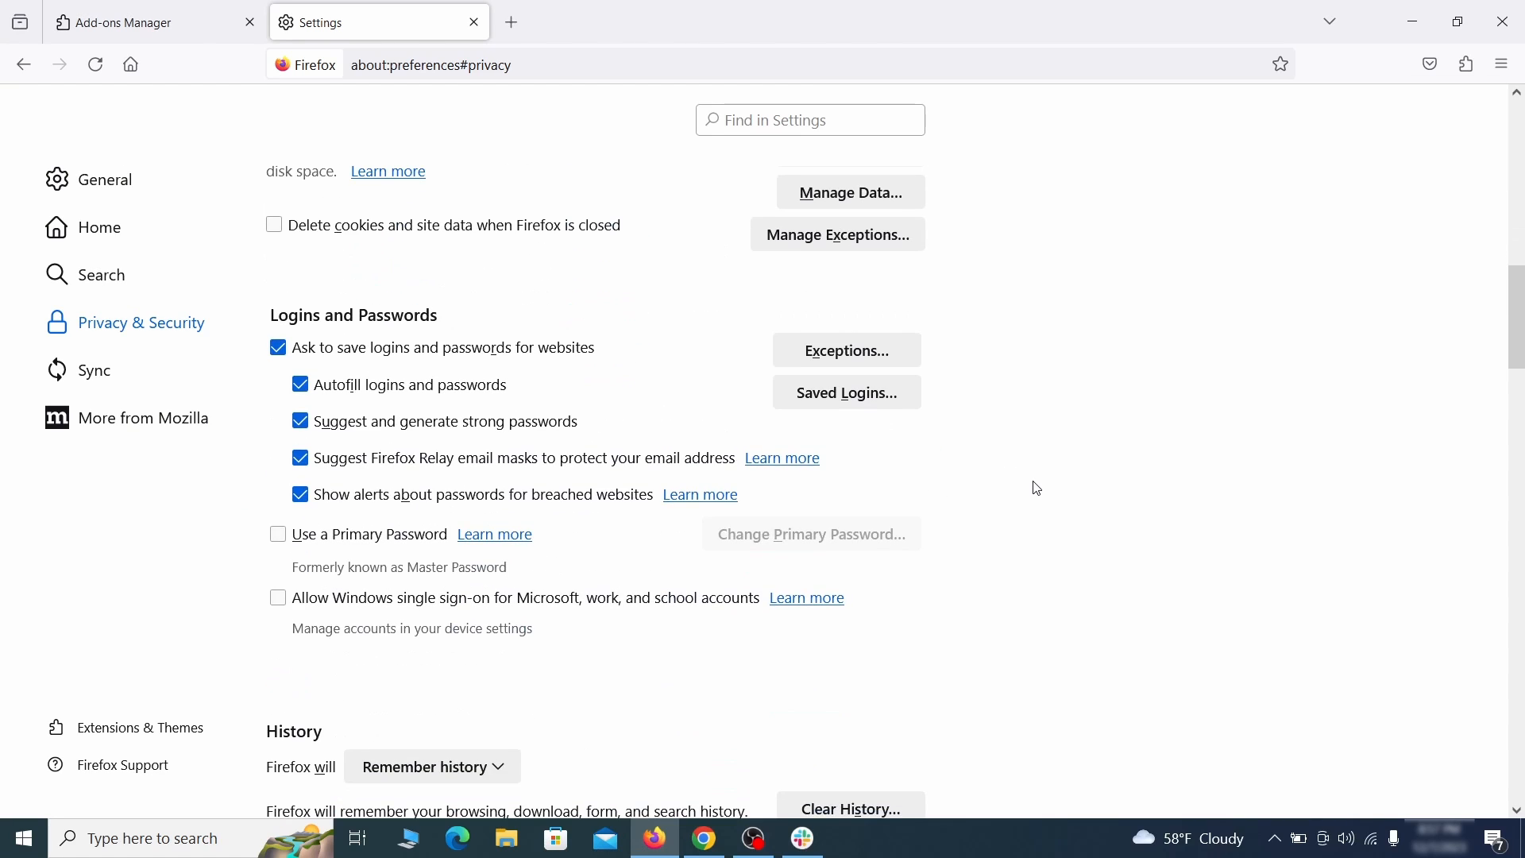
{"action": "scroll", "coordinate": [1009, 482], "scroll_direction": "down", "scroll_amount": 2}
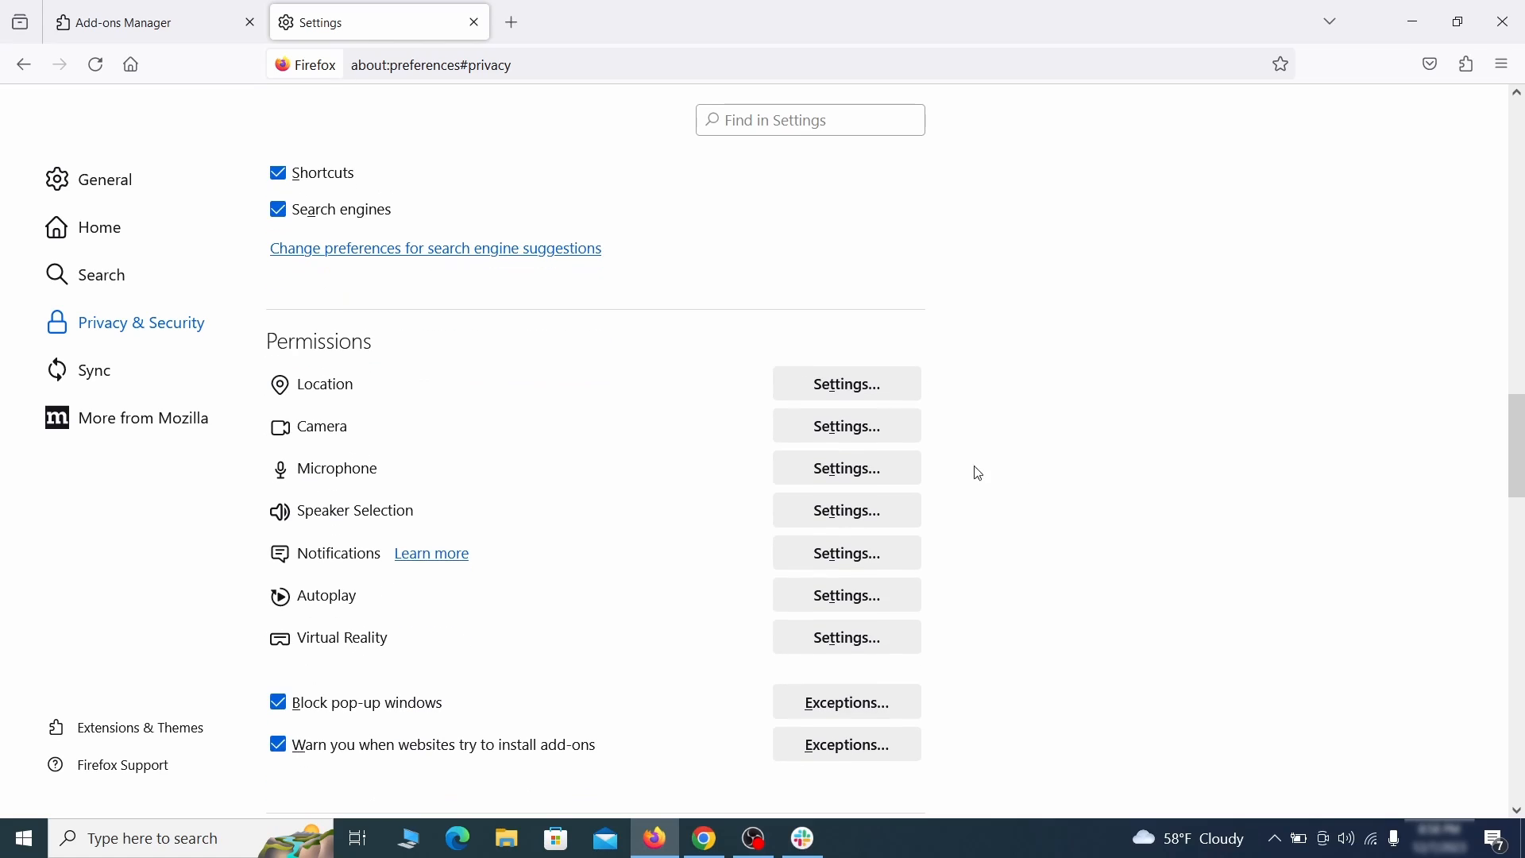
{"action": "left_click", "coordinate": [880, 559]}
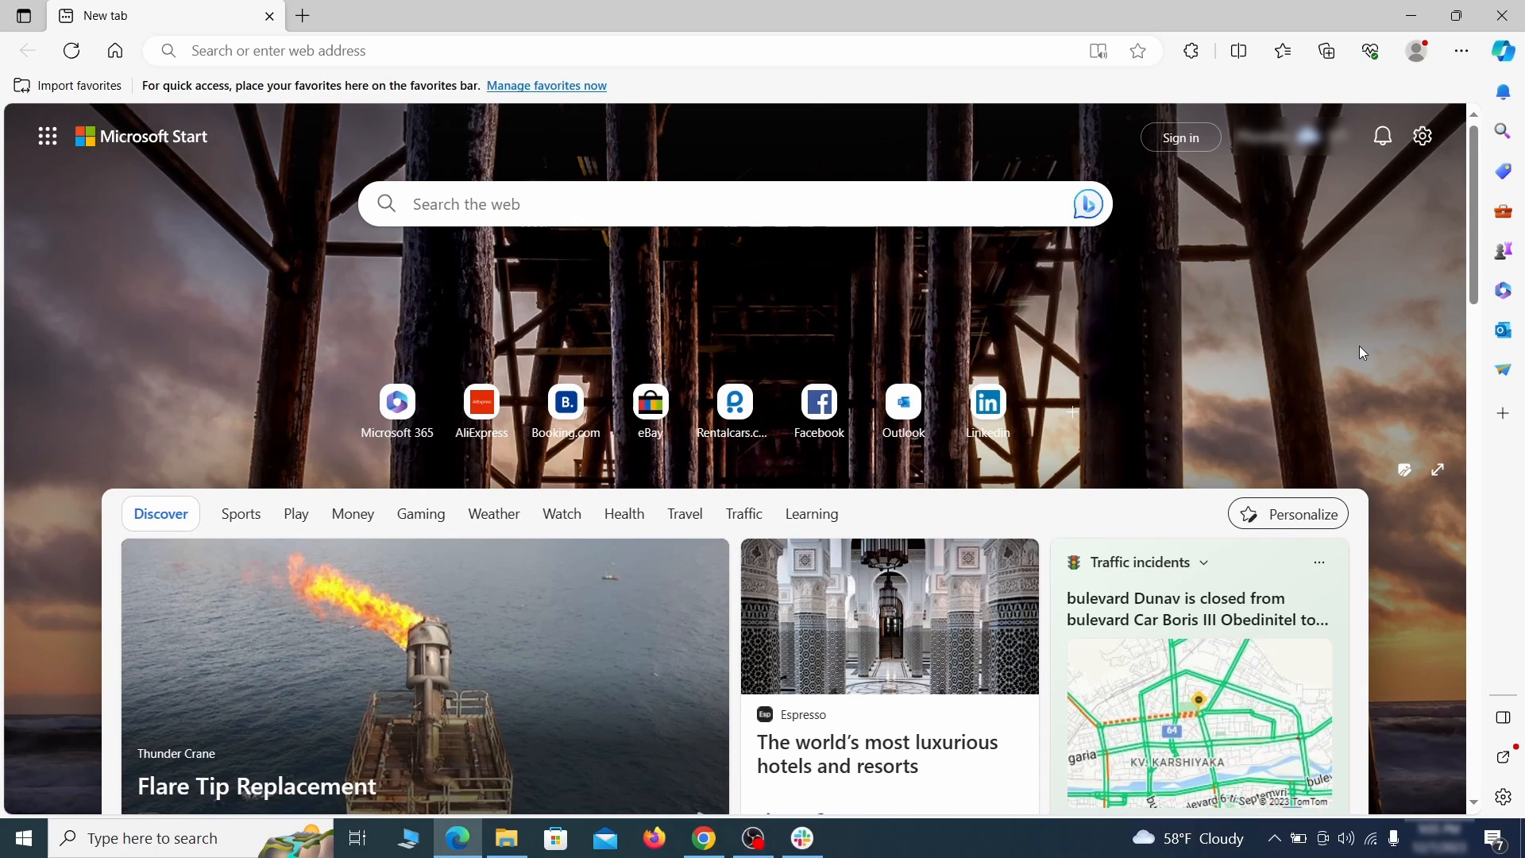
- In Microsoft Edge, open the extensions management page, disable the Quidco Cashback Reminder extension and remove it
{"action": "left_click", "coordinate": [1462, 53]}
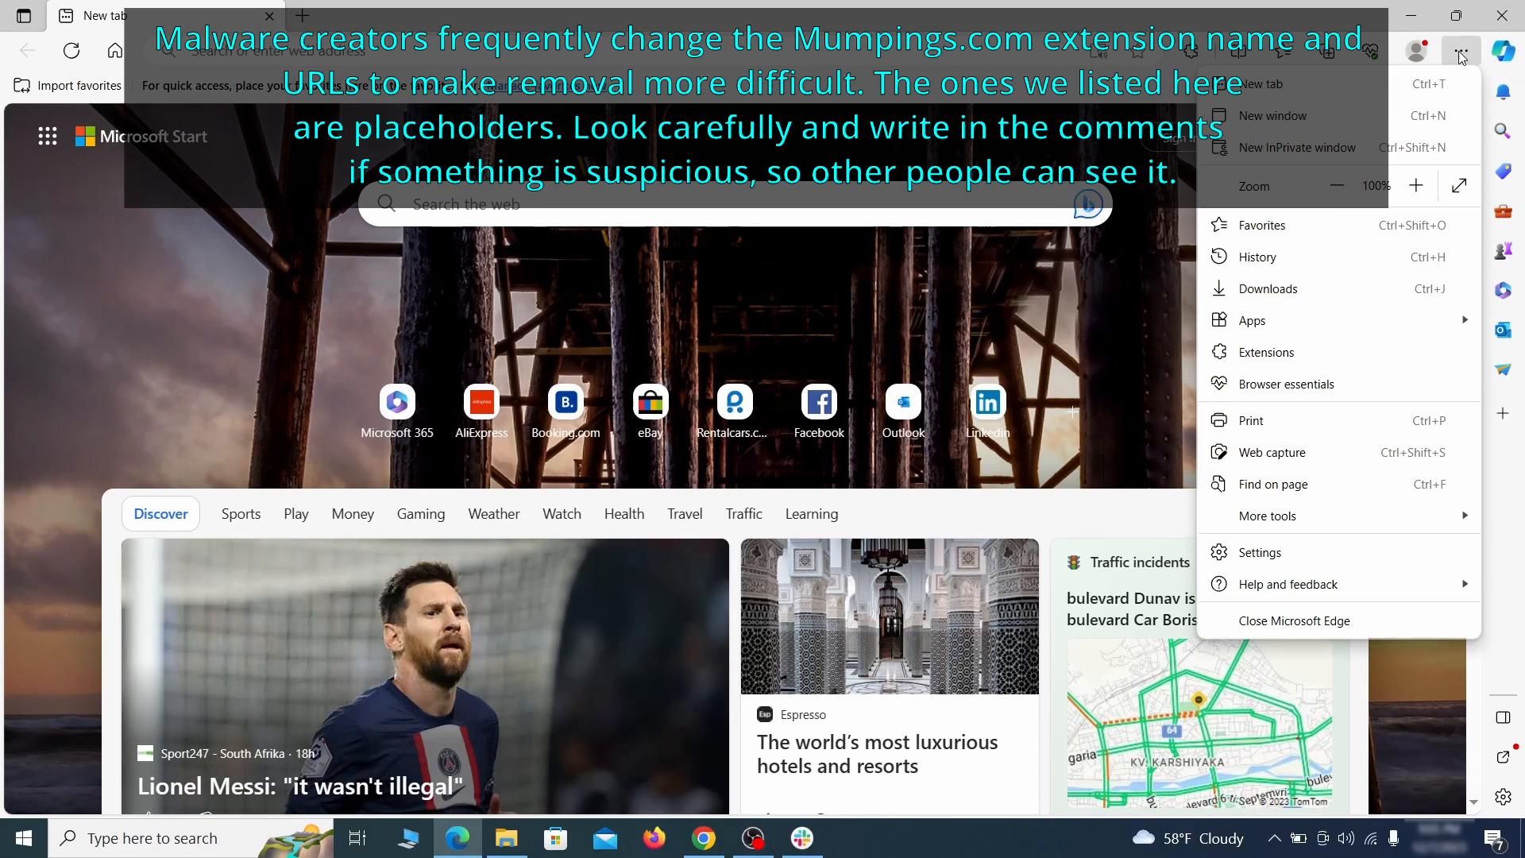
{"action": "left_click", "coordinate": [1311, 349]}
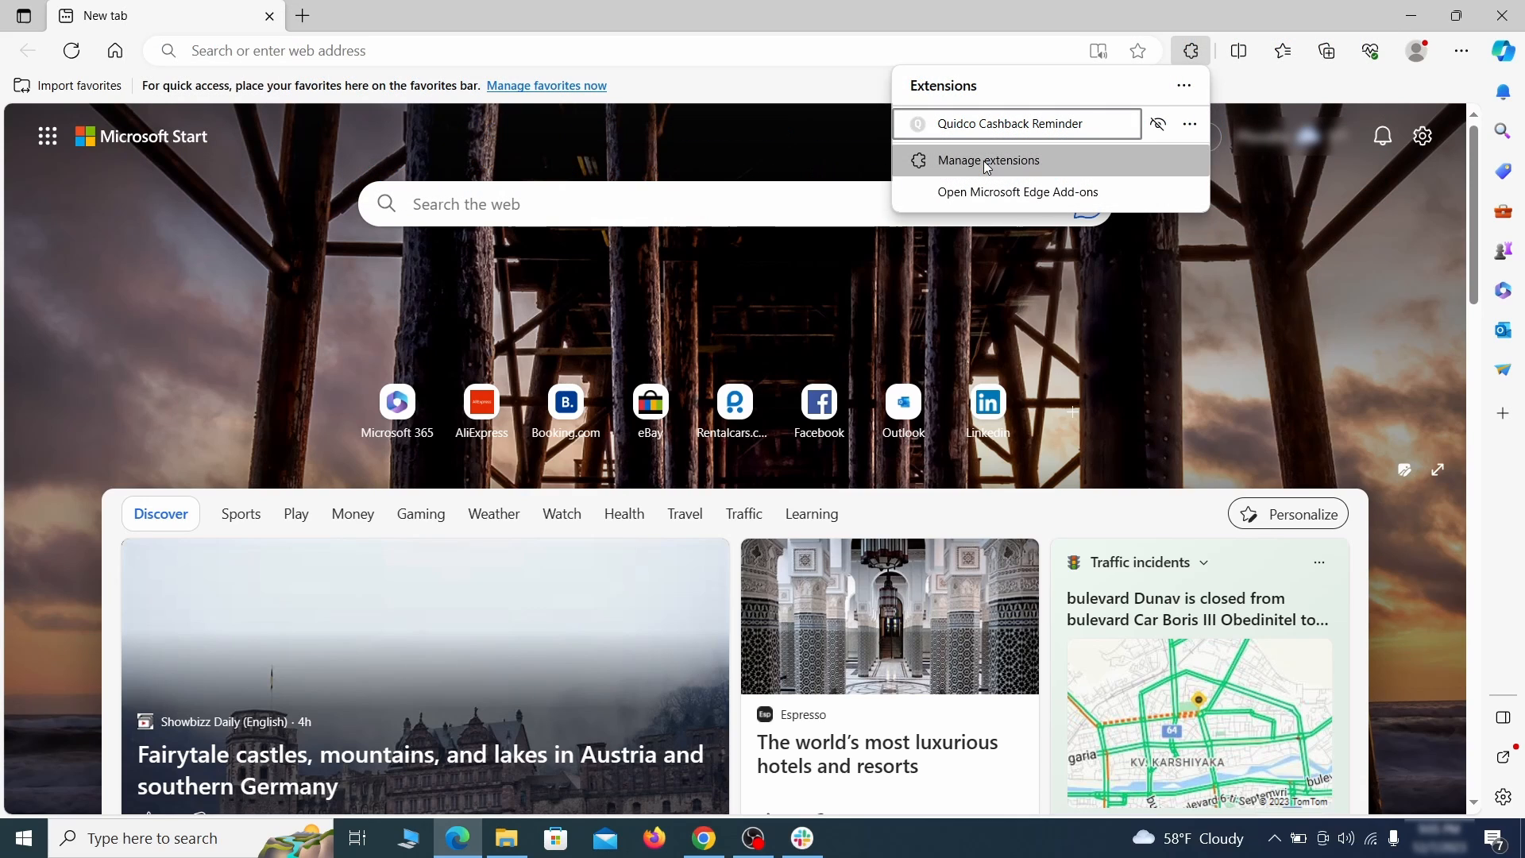
{"action": "left_click", "coordinate": [987, 163]}
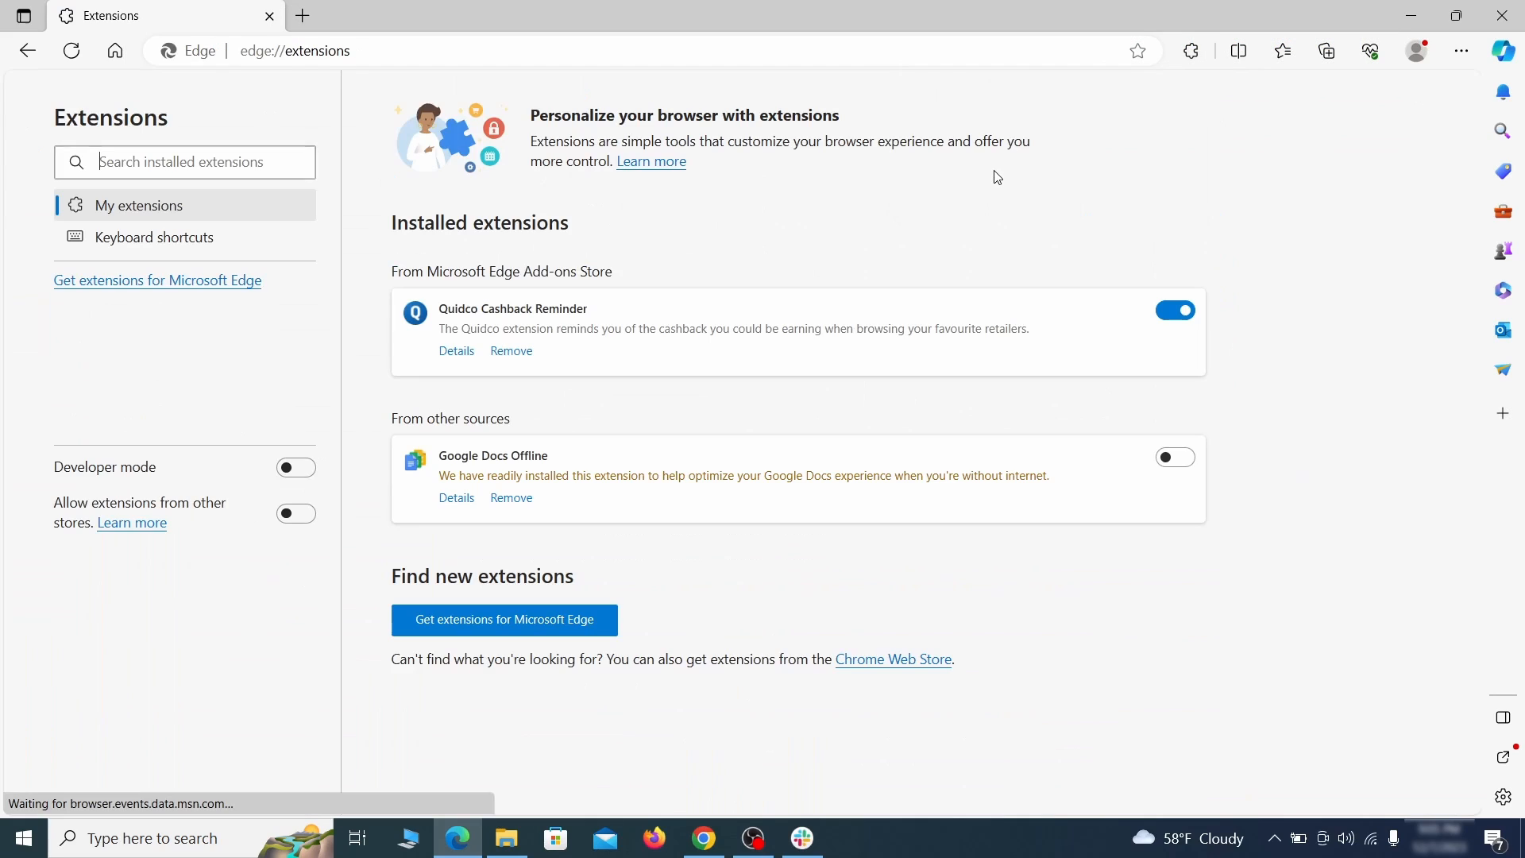
{"action": "left_click", "coordinate": [1178, 317]}
{"action": "left_click", "coordinate": [509, 353]}
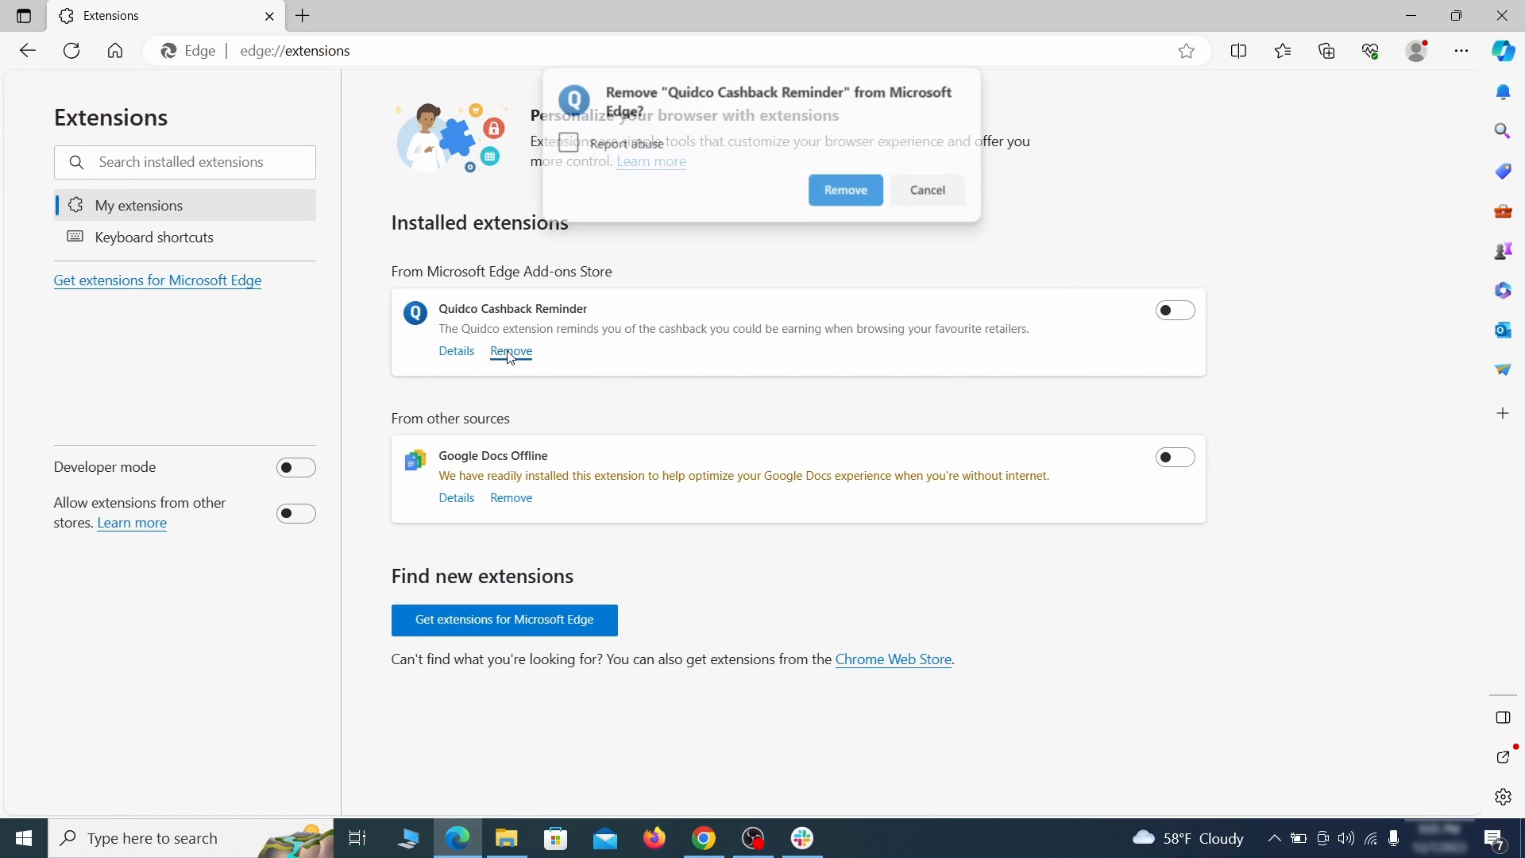
{"action": "left_click", "coordinate": [847, 190]}
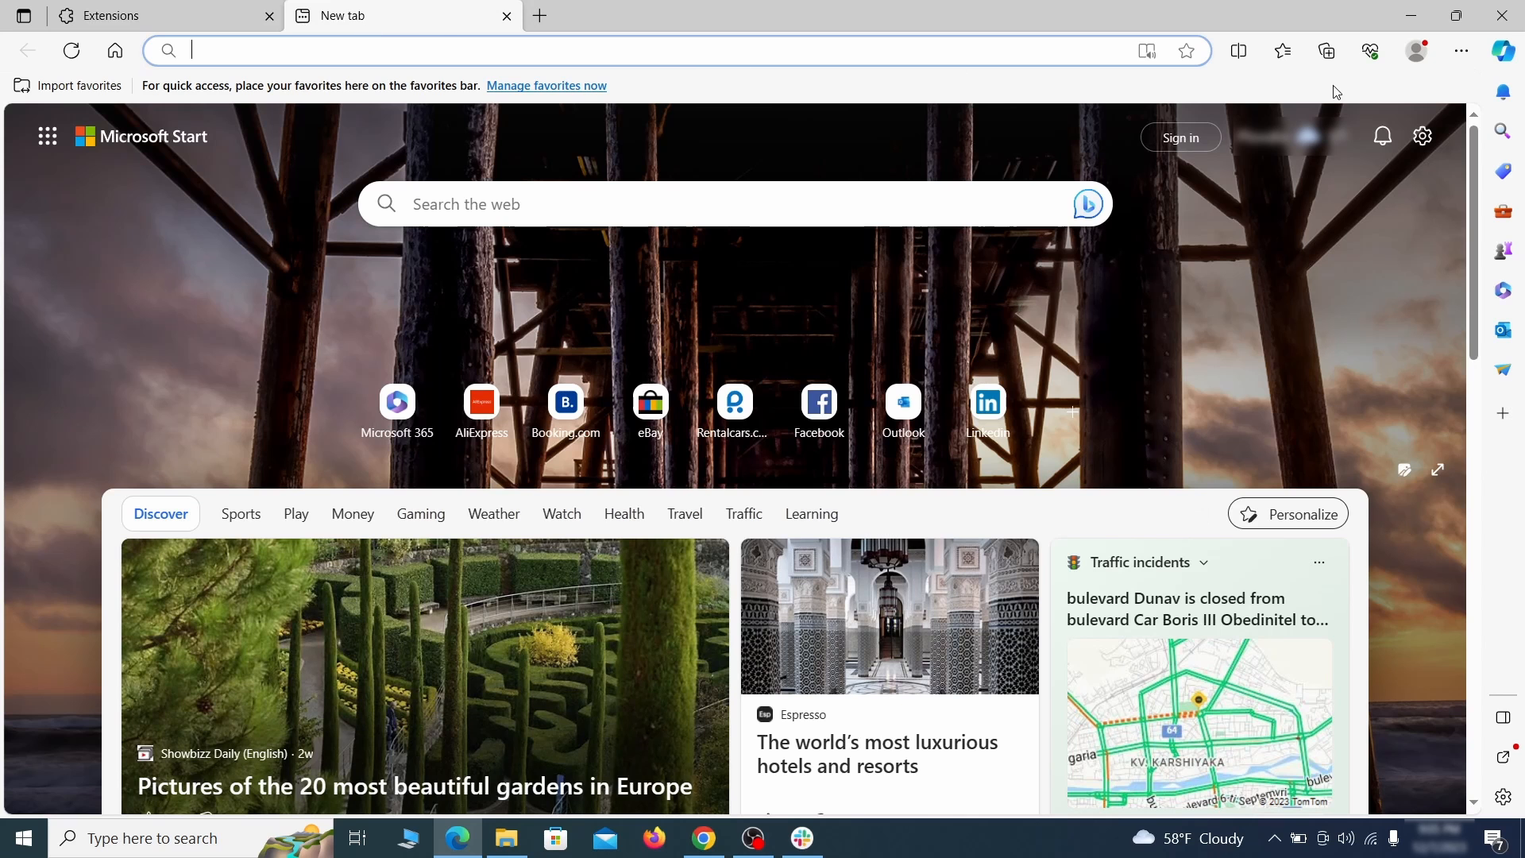
- Open Edge's privacy, search and services settings and bring up the options for clearing browsing data
{"action": "left_click", "coordinate": [1462, 50]}
{"action": "left_click", "coordinate": [1264, 552]}
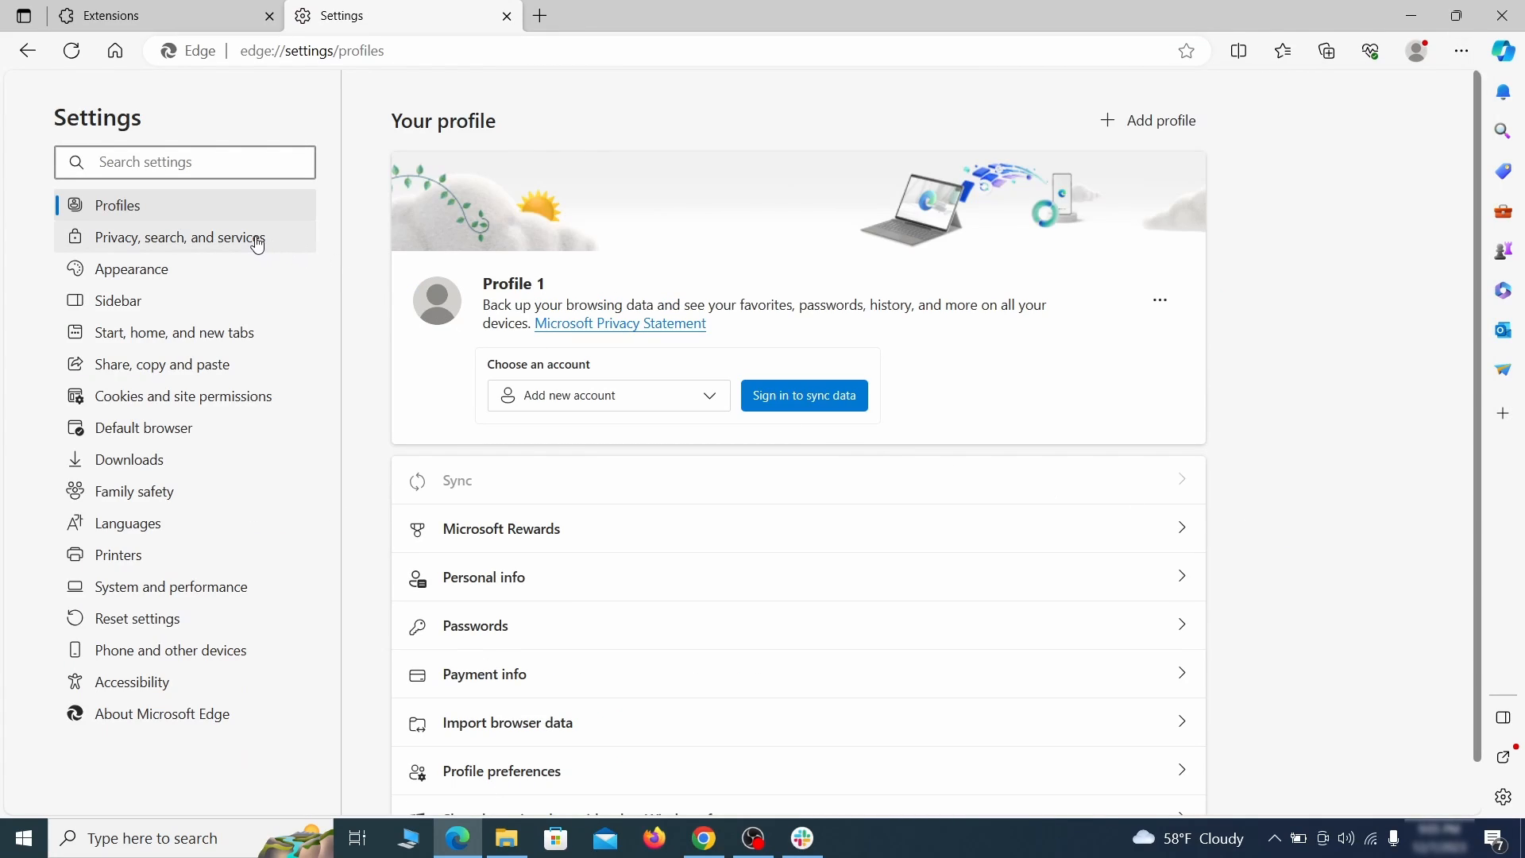
{"action": "left_click", "coordinate": [258, 239]}
{"action": "scroll", "coordinate": [829, 490], "scroll_direction": "down", "scroll_amount": 1}
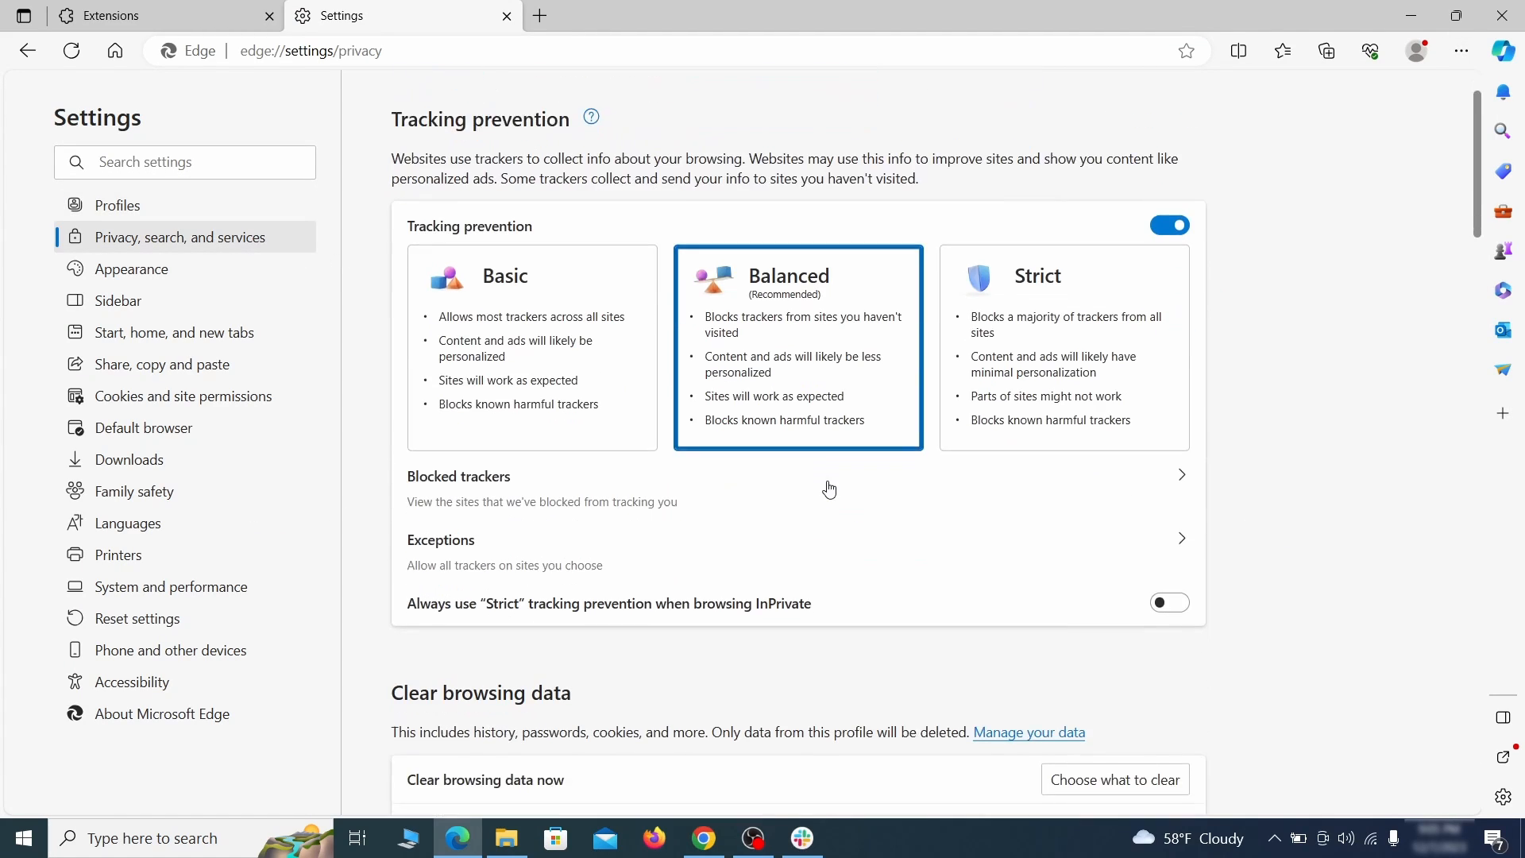
{"action": "scroll", "coordinate": [829, 489], "scroll_direction": "down", "scroll_amount": 3}
{"action": "left_click", "coordinate": [1144, 554]}
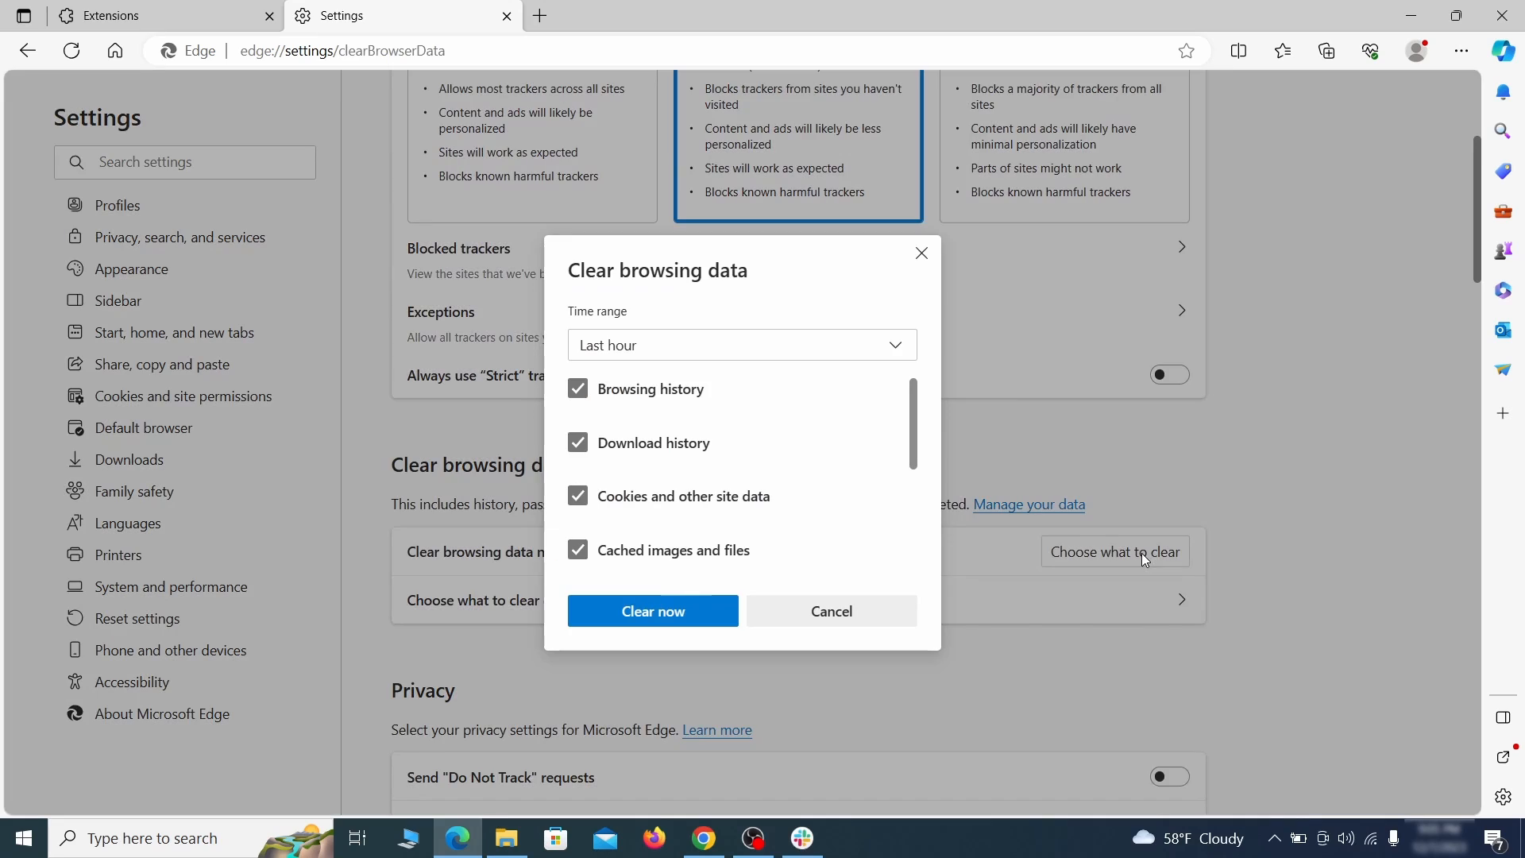
- Set the search engine used in Edge's address bar to Google in the address bar and search settings
{"action": "scroll", "coordinate": [631, 454], "scroll_direction": "down", "scroll_amount": 5}
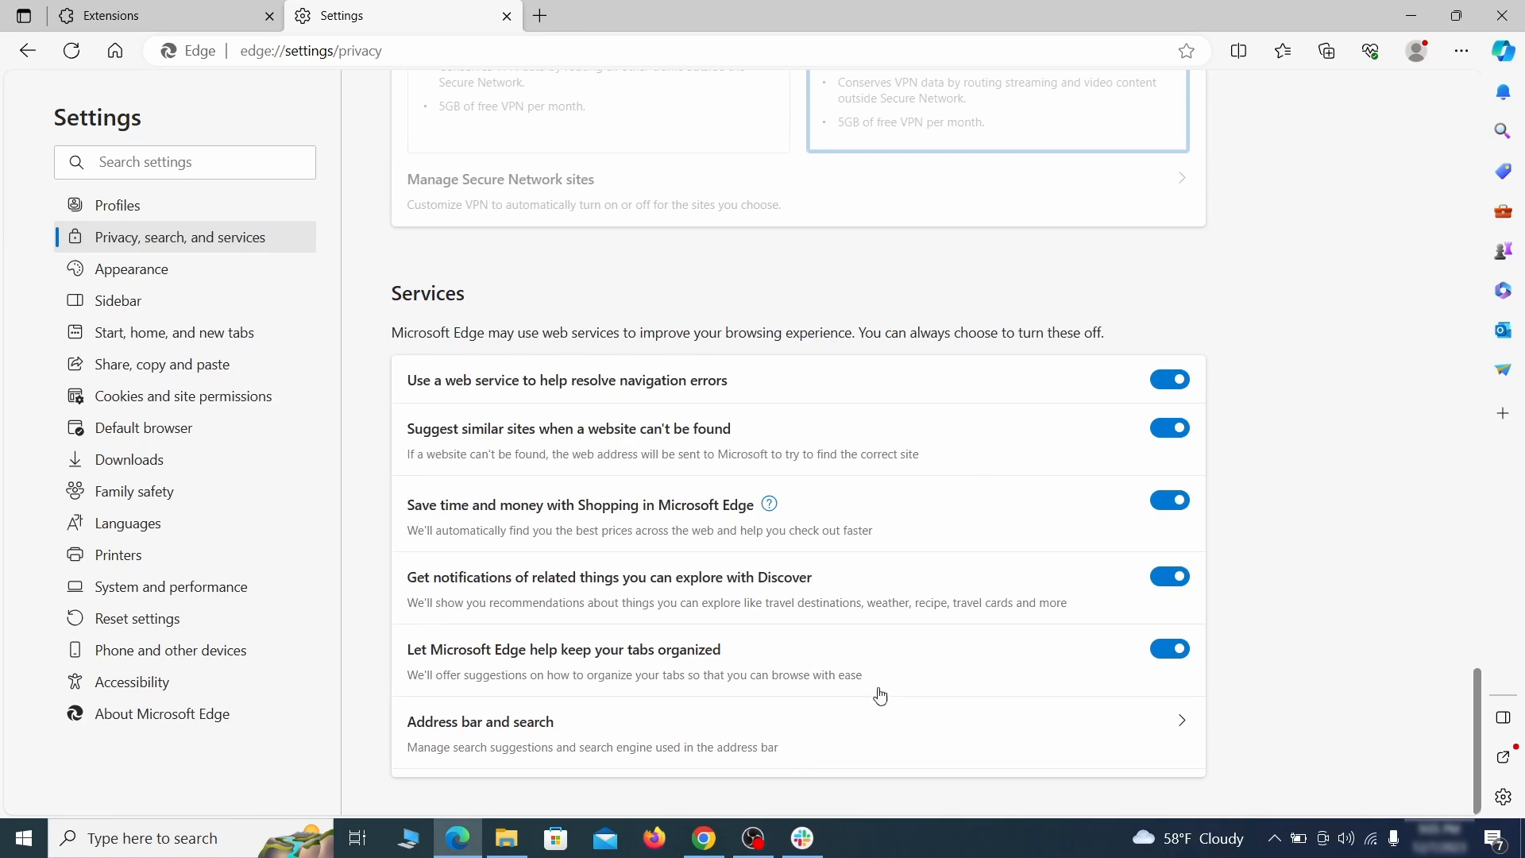
{"action": "left_click", "coordinate": [871, 752]}
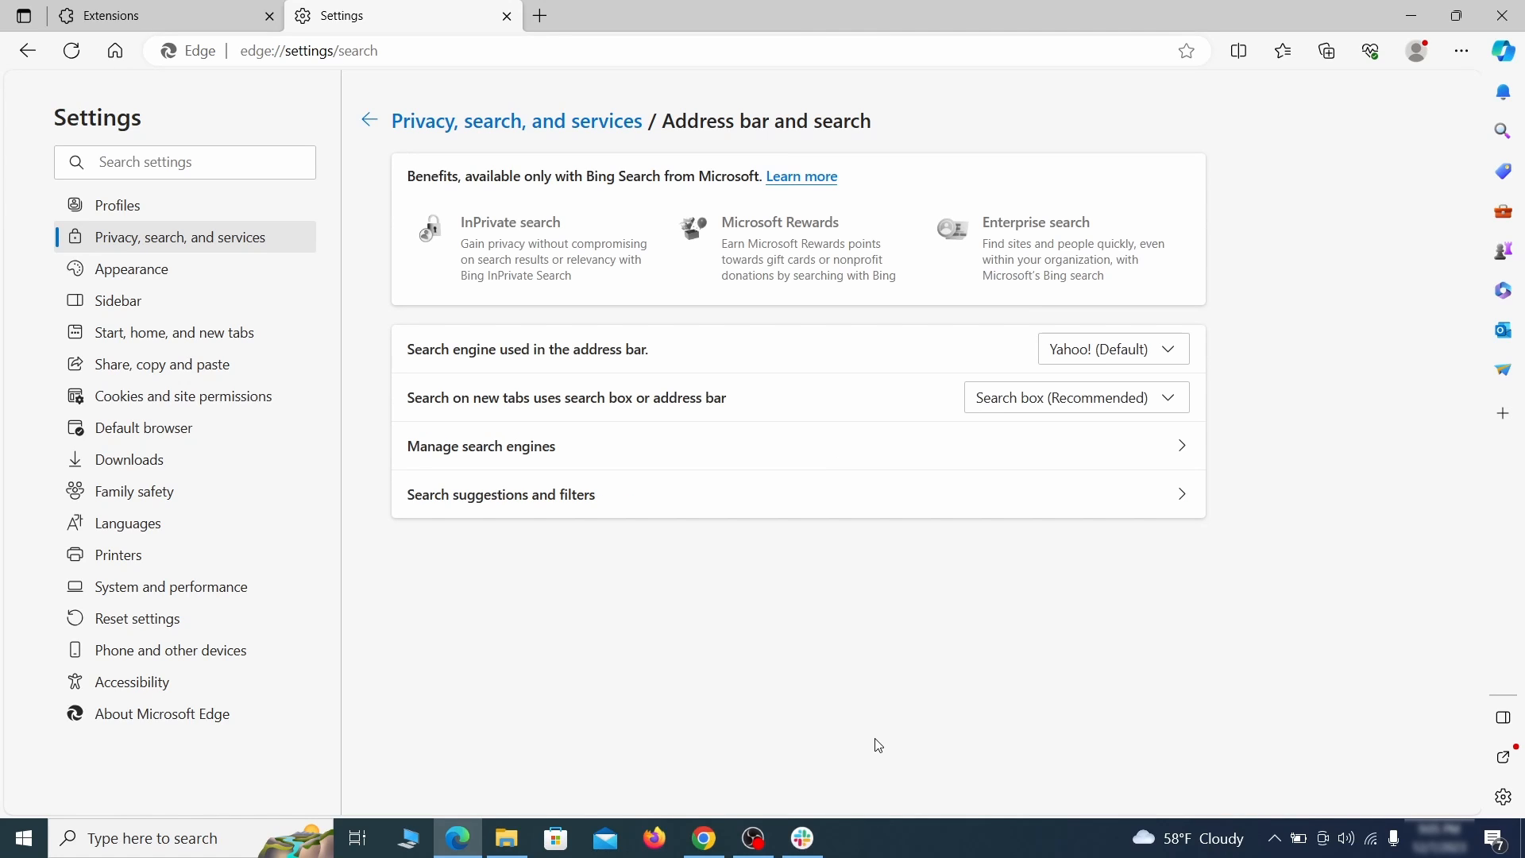
{"action": "left_click", "coordinate": [1177, 353]}
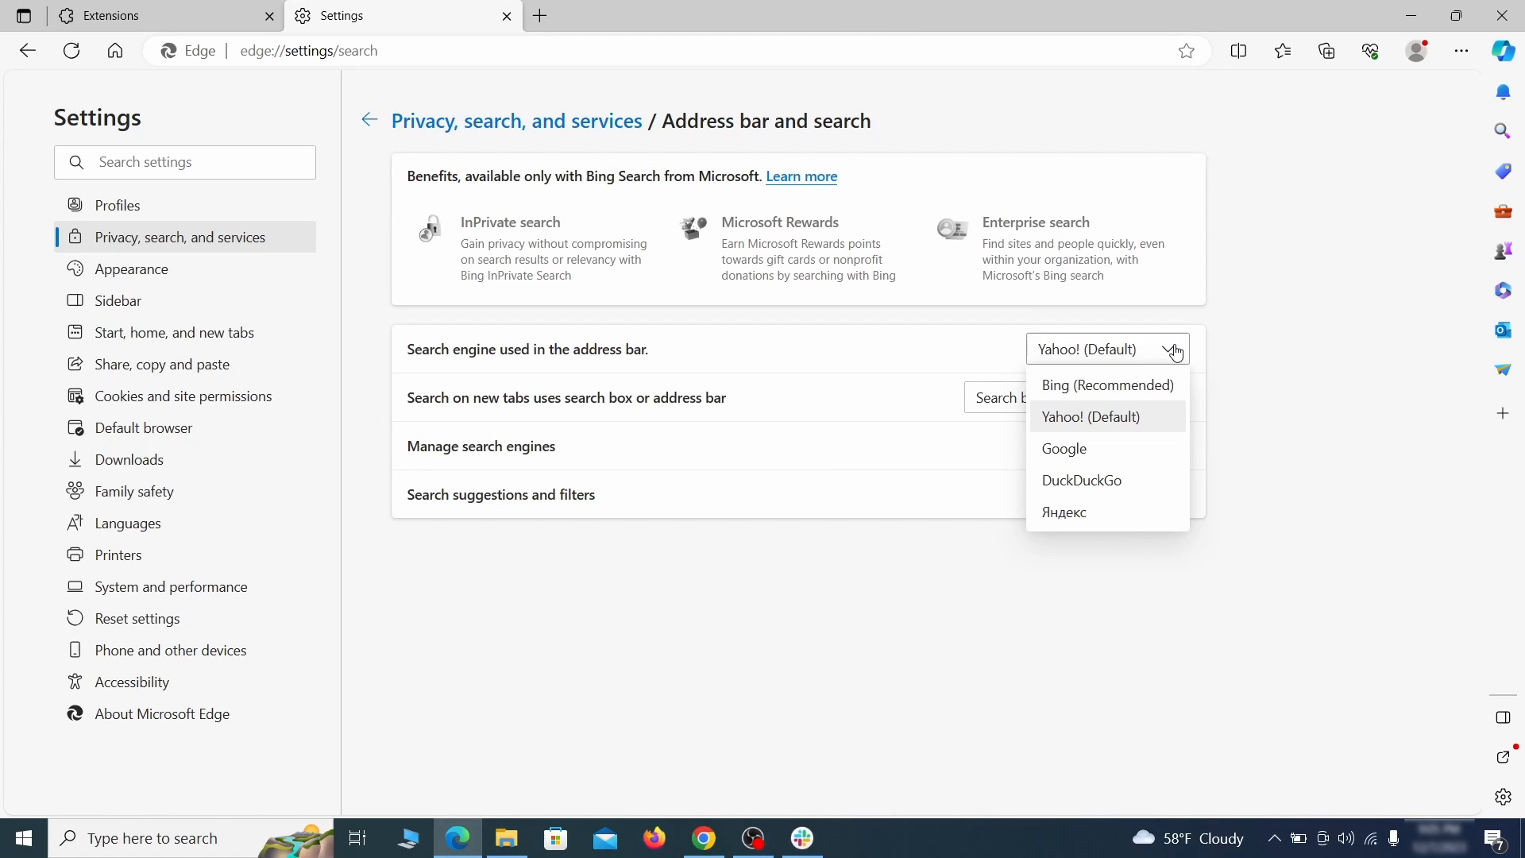
{"action": "left_click", "coordinate": [1131, 447]}
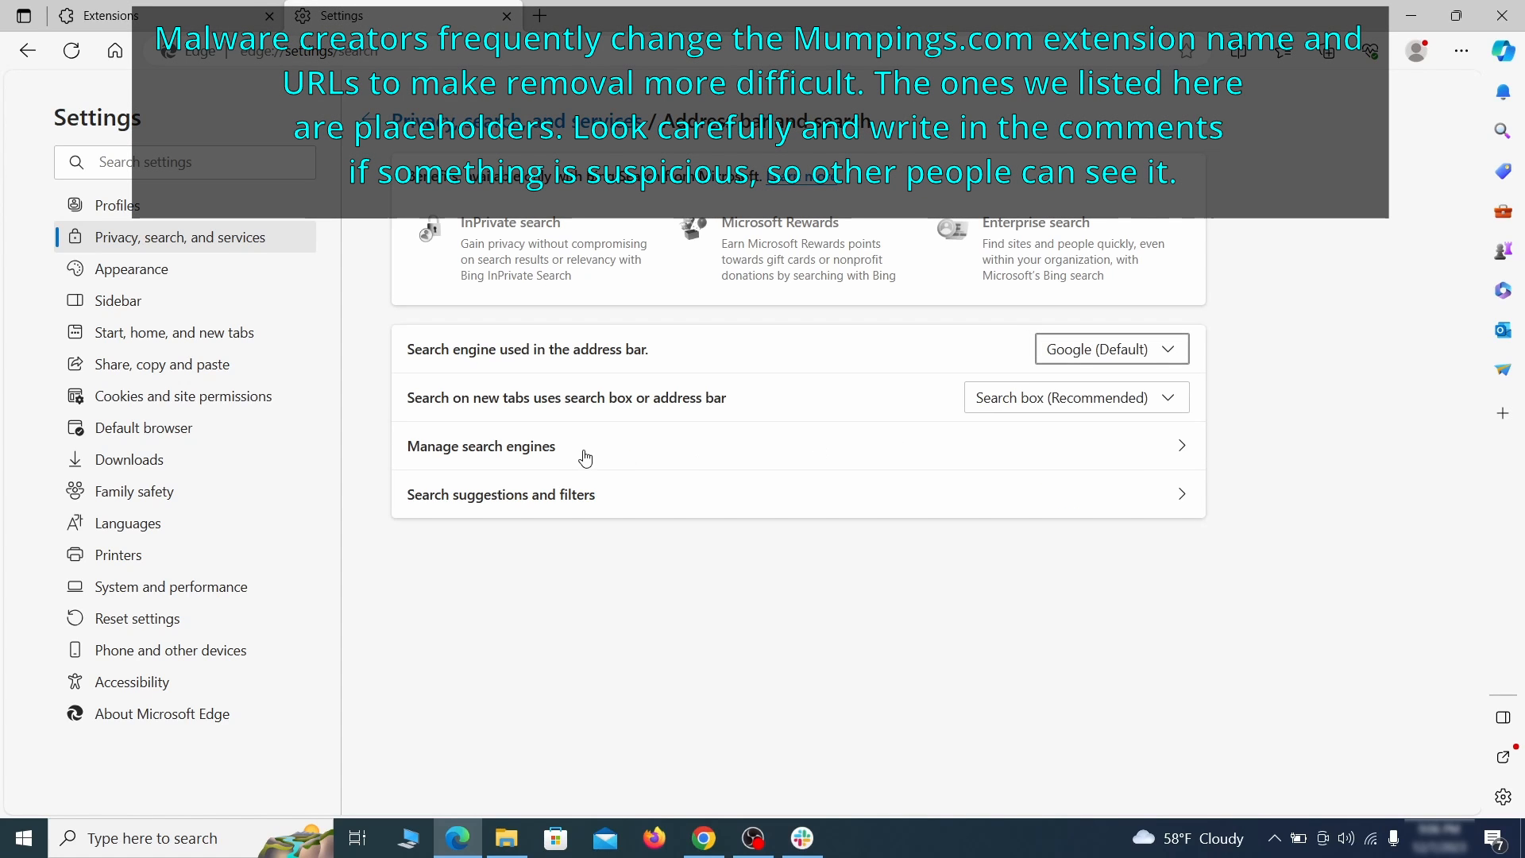
- Remove the ExampleRougeURL.com entry from Edge's managed search engines
{"action": "left_click", "coordinate": [585, 456]}
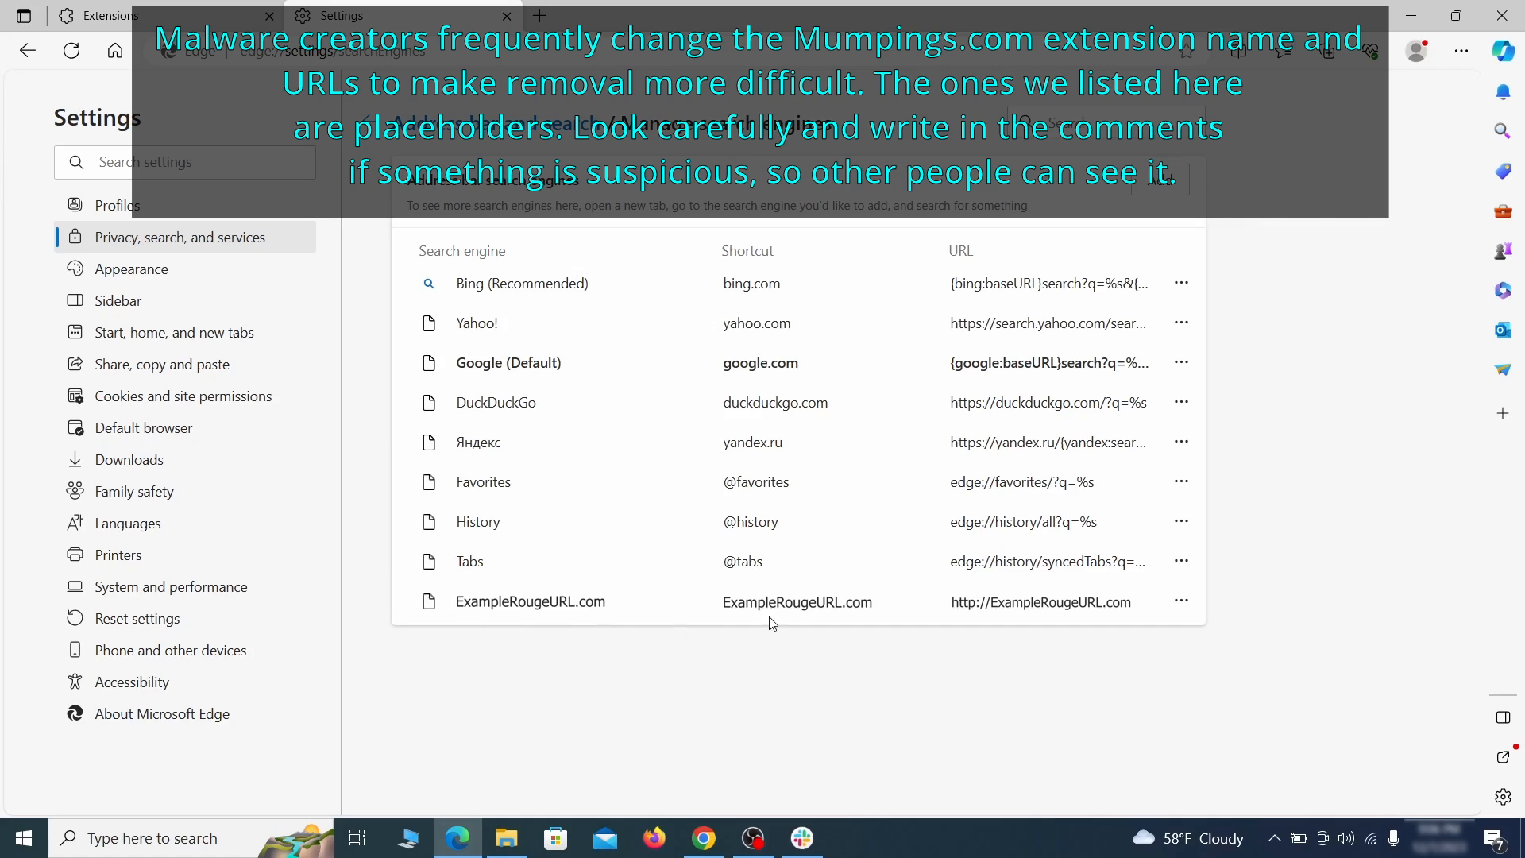
{"action": "left_click", "coordinate": [1181, 601]}
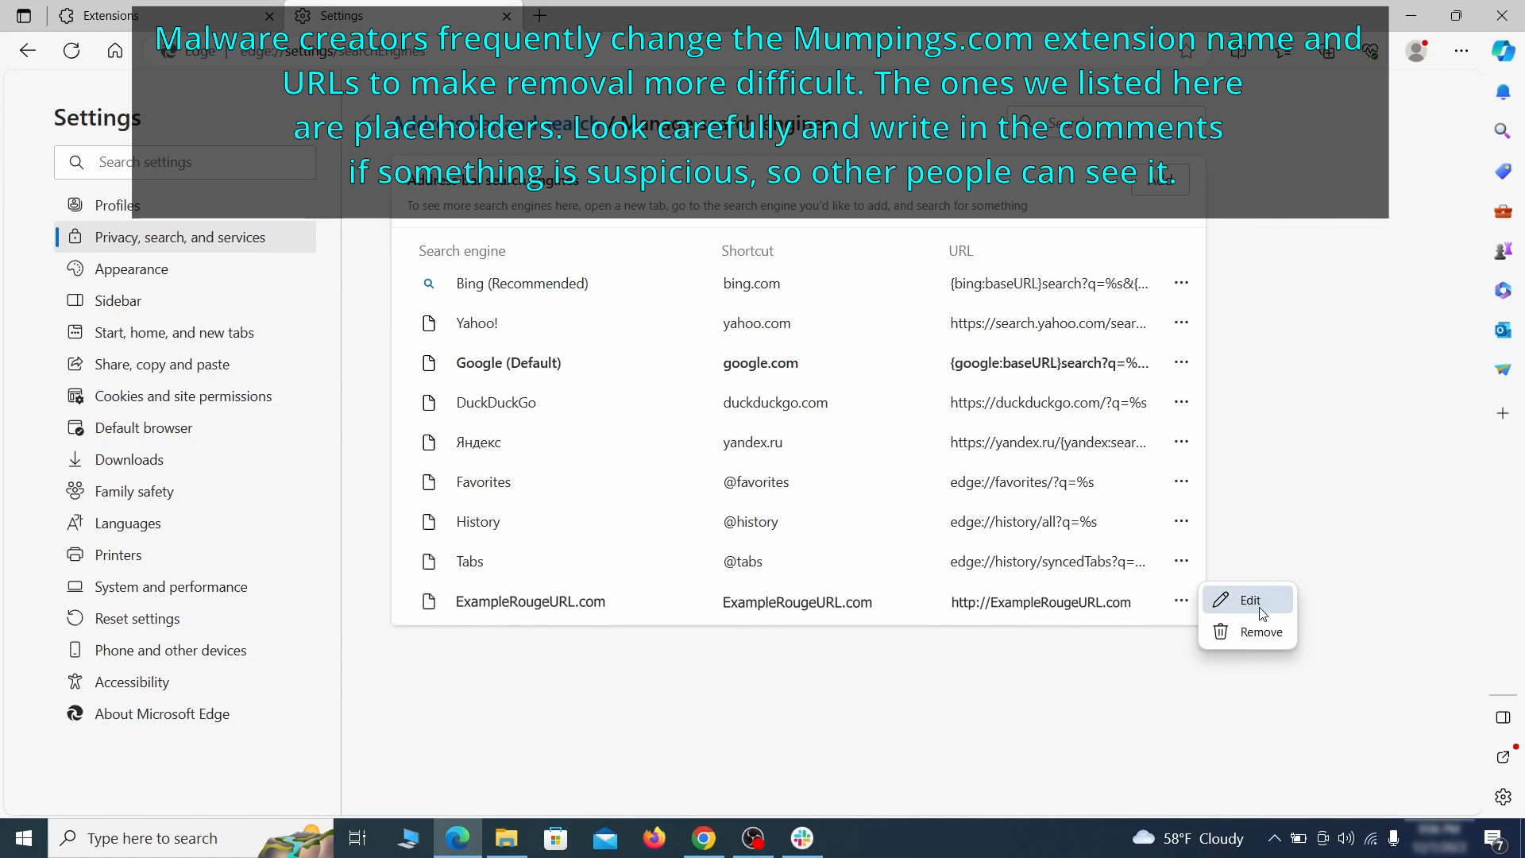
{"action": "left_click", "coordinate": [1263, 632]}
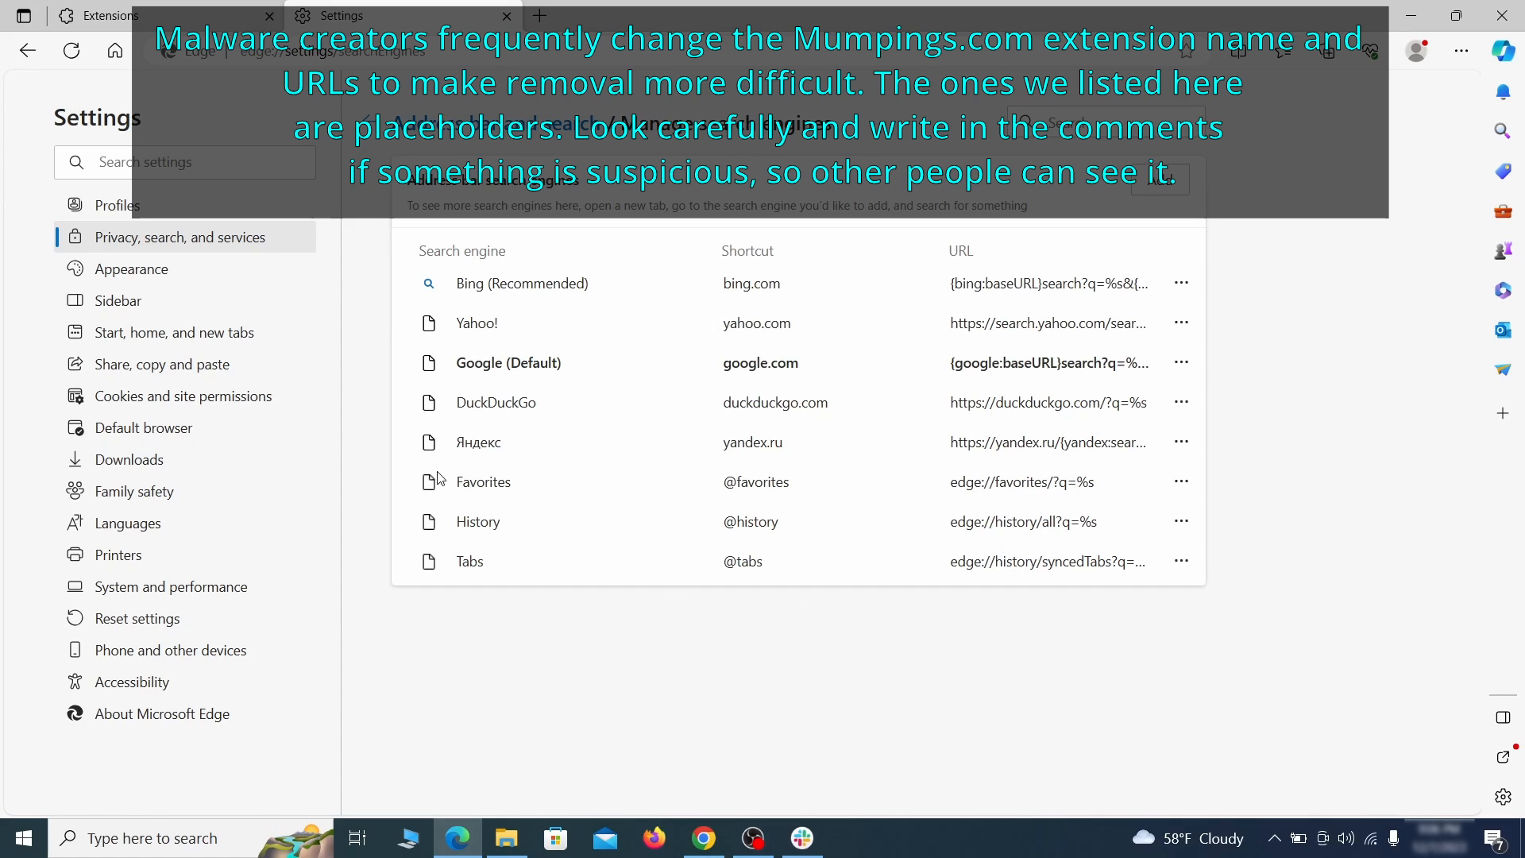
- Open Edge's start, home and new tabs settings and delete ExampleRougeURL.com from the startup pages
{"action": "left_click", "coordinate": [191, 334]}
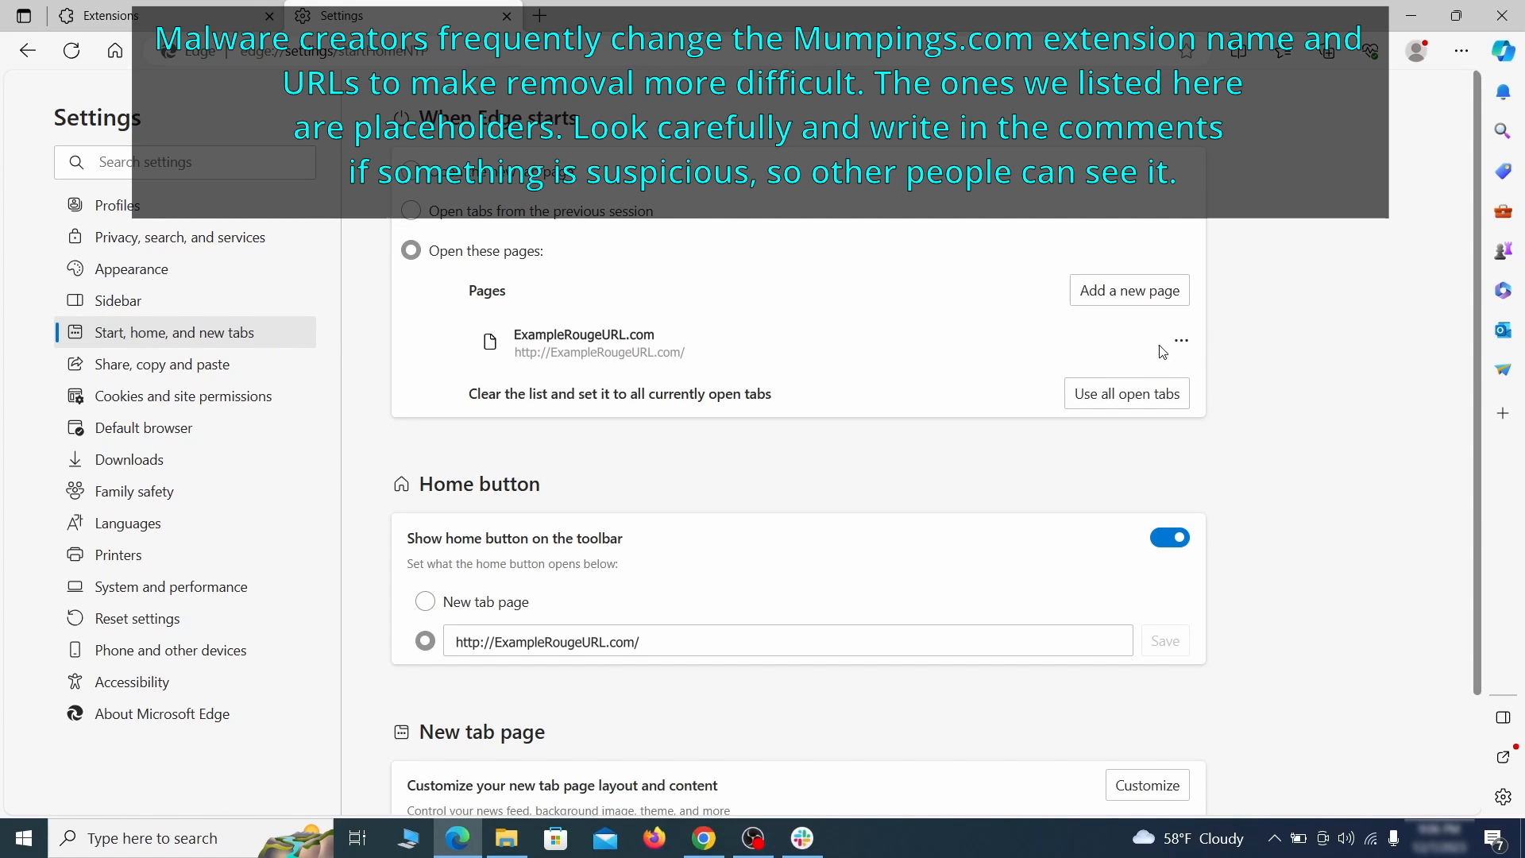
{"action": "left_click", "coordinate": [1181, 340]}
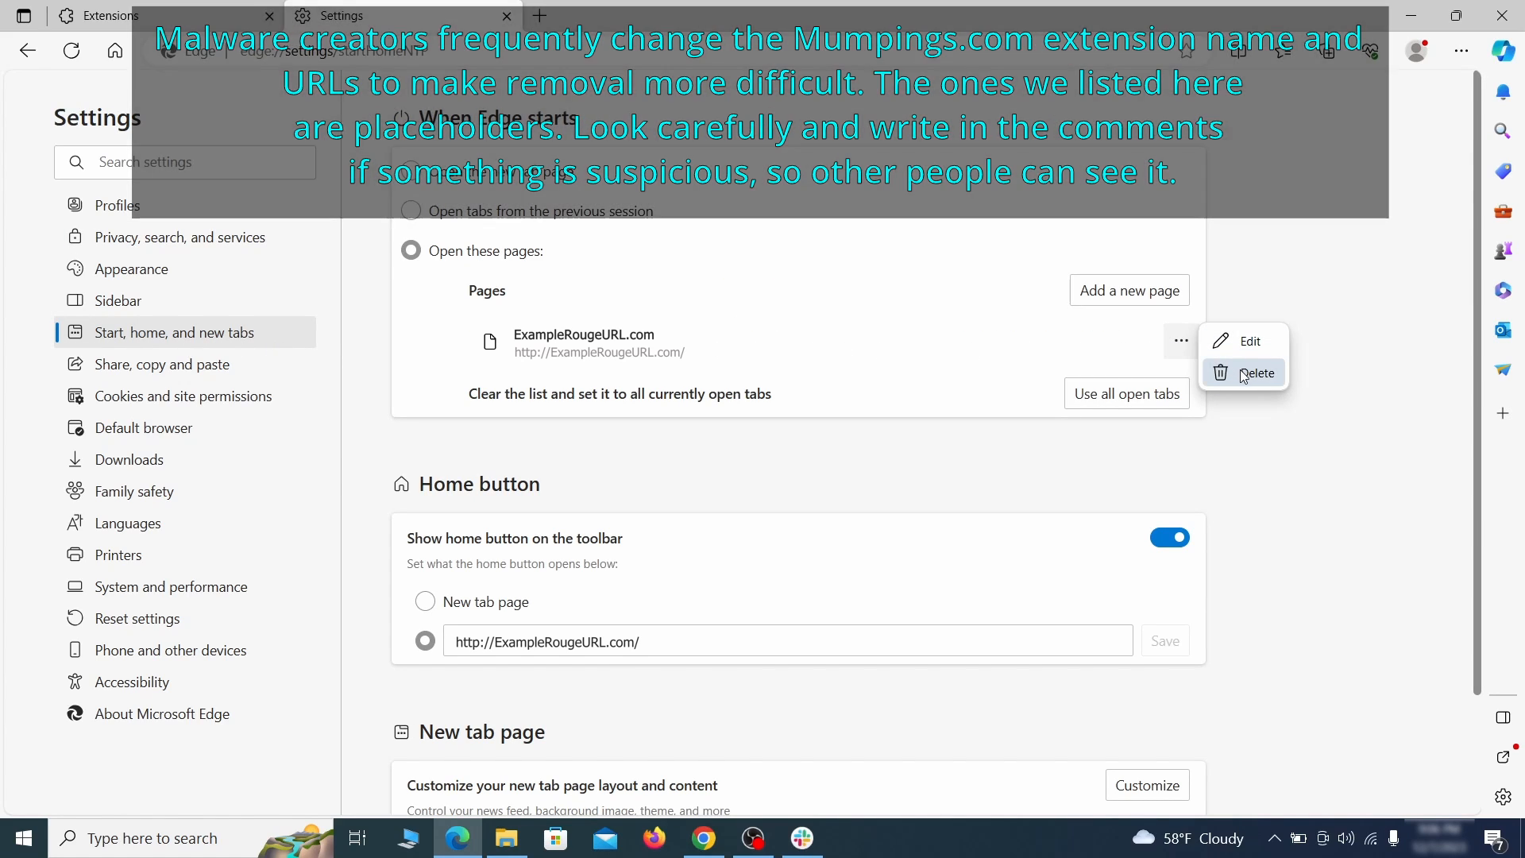
{"action": "left_click", "coordinate": [1244, 374]}
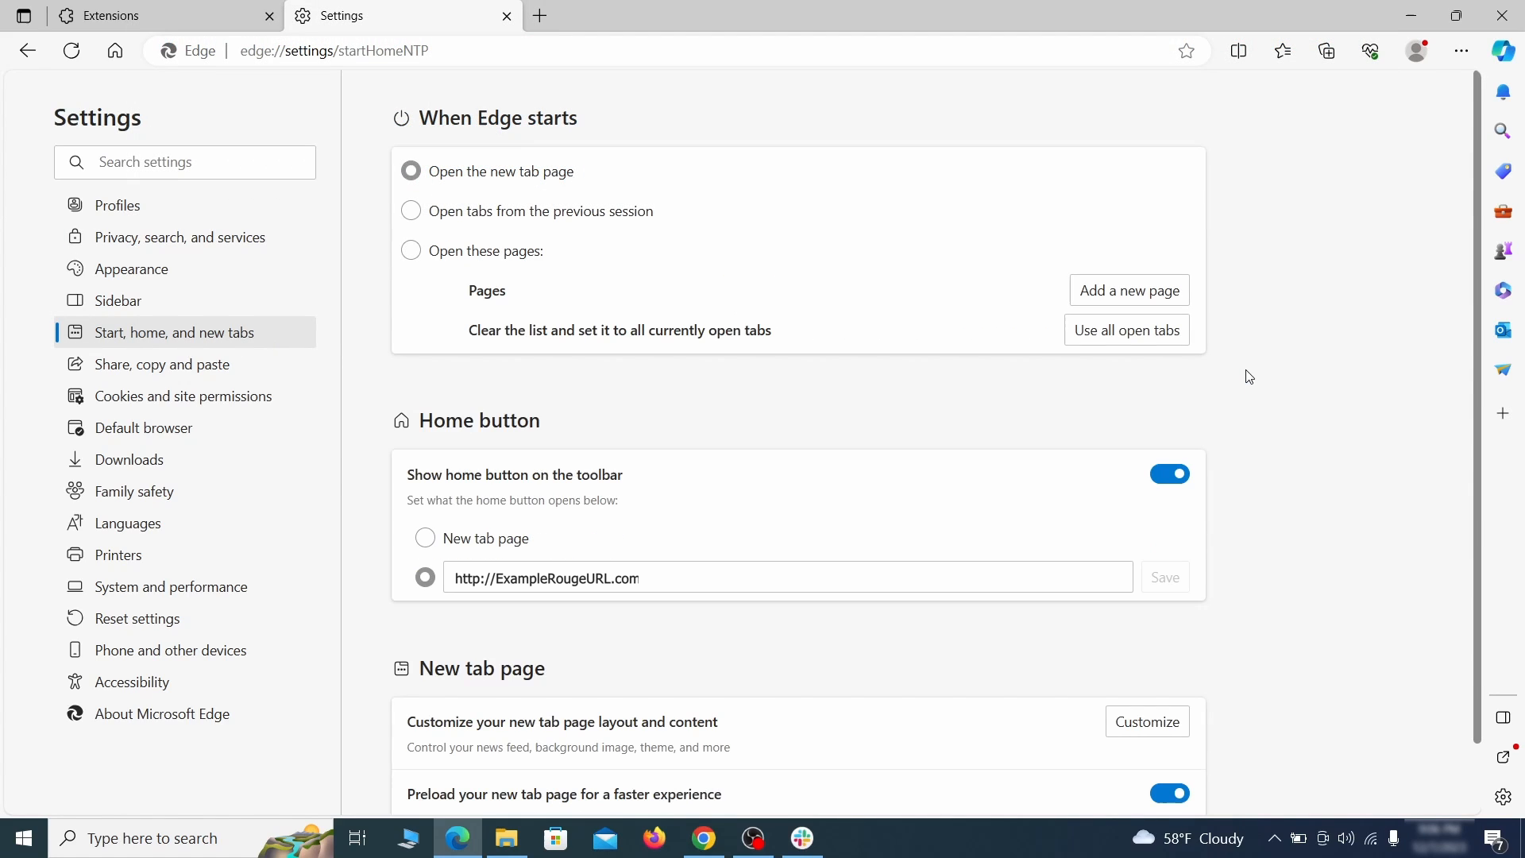
- Clear the home button's custom URL, set it to the new tab page, and choose to open the previous session's tabs at startup
{"action": "triple_click", "coordinate": [663, 570]}
{"action": "key", "text": "BackSpace"}
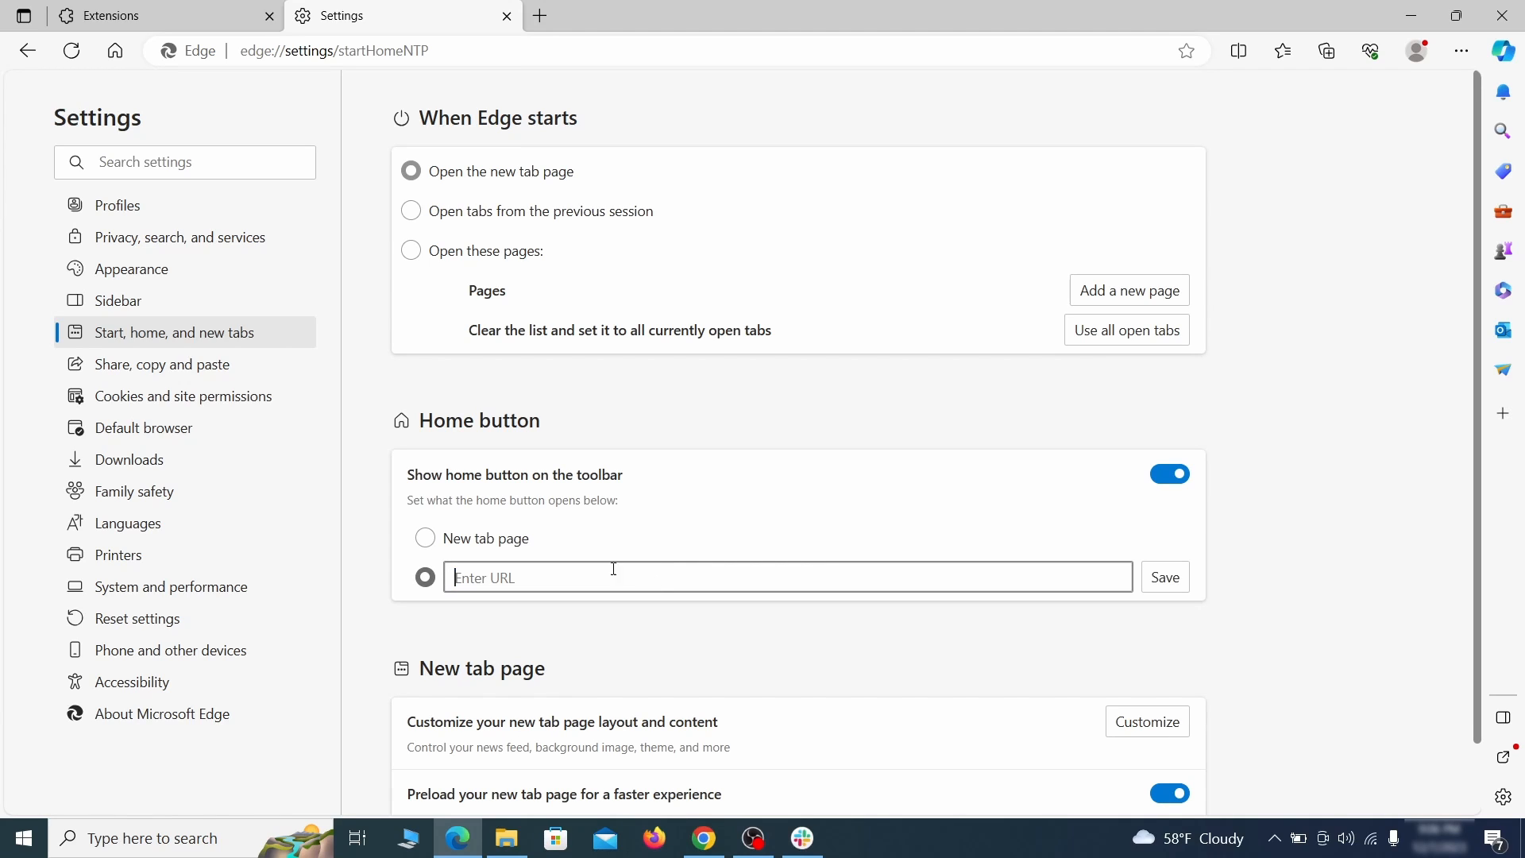
{"action": "left_click", "coordinate": [426, 541]}
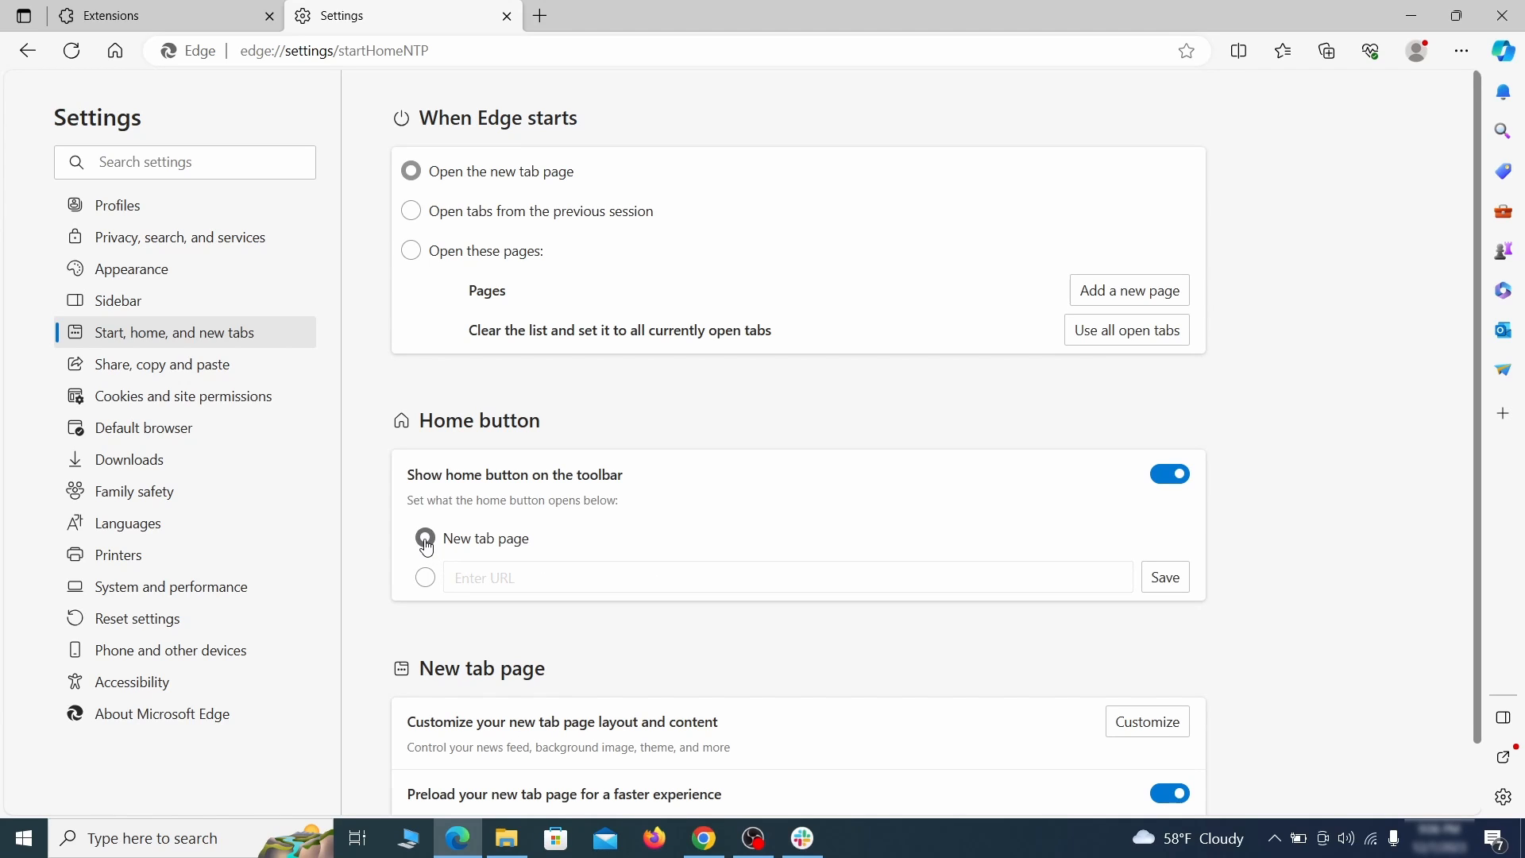
{"action": "left_click", "coordinate": [412, 213]}
- Remove ExampleRougeURL.com from the sites allowed to send notifications in Edge's site permissions
{"action": "left_click", "coordinate": [280, 399]}
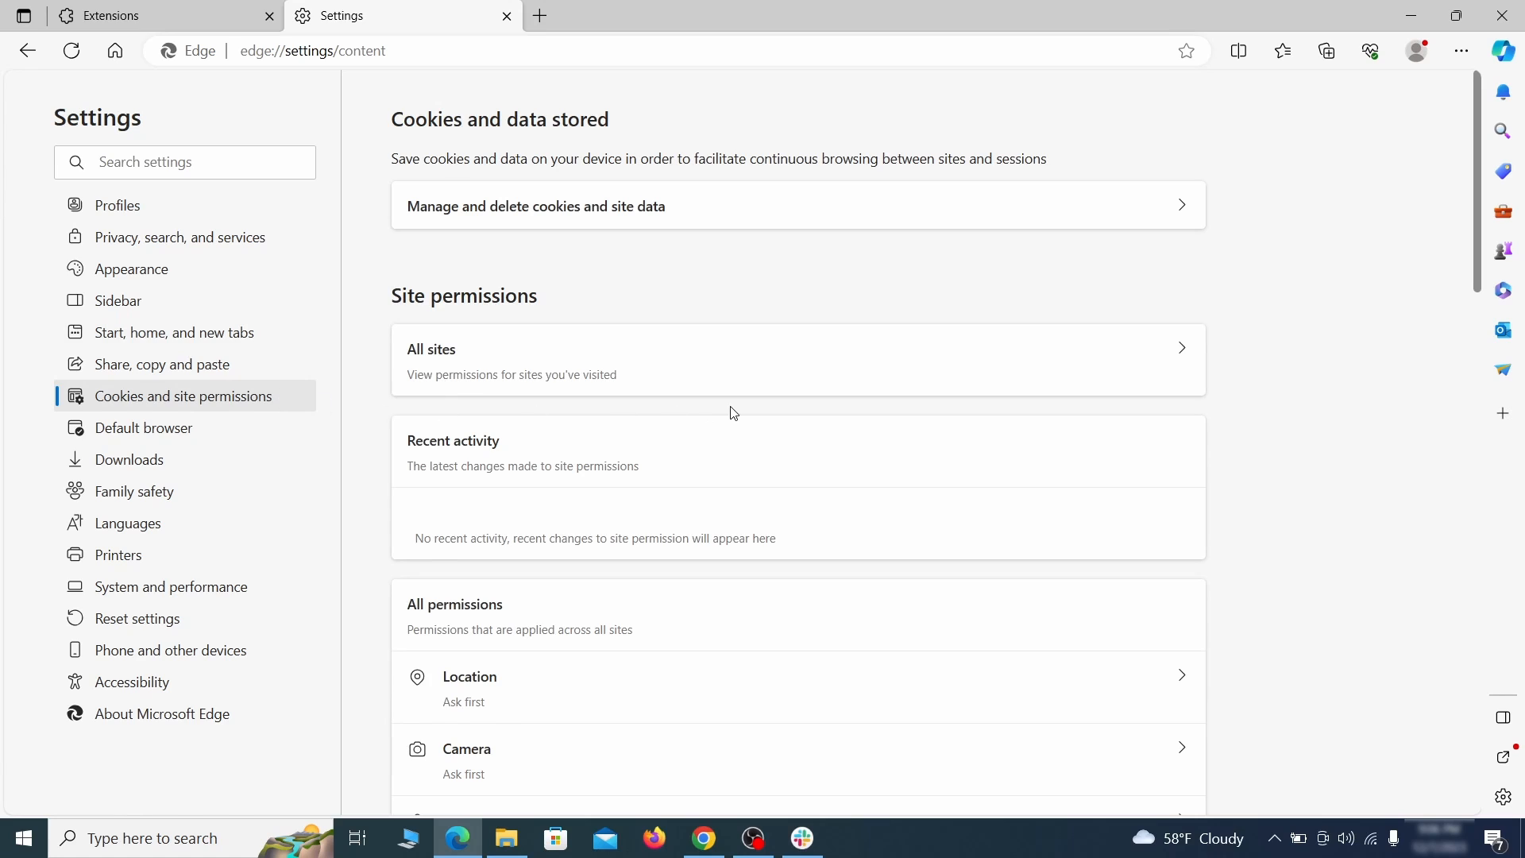
{"action": "scroll", "coordinate": [733, 413], "scroll_direction": "down", "scroll_amount": 5}
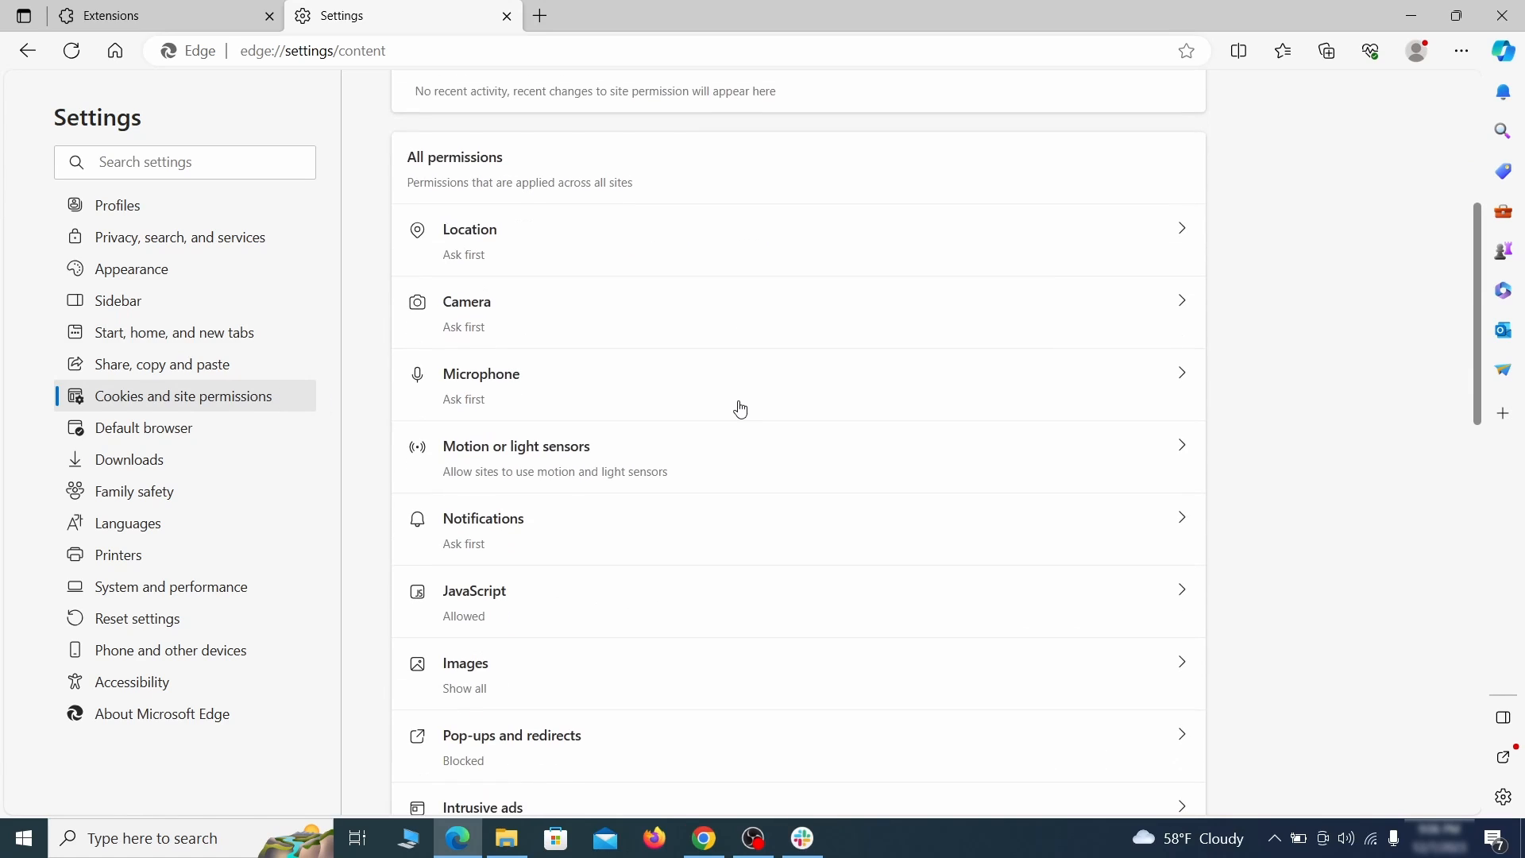
{"action": "scroll", "coordinate": [737, 413], "scroll_direction": "down", "scroll_amount": 1}
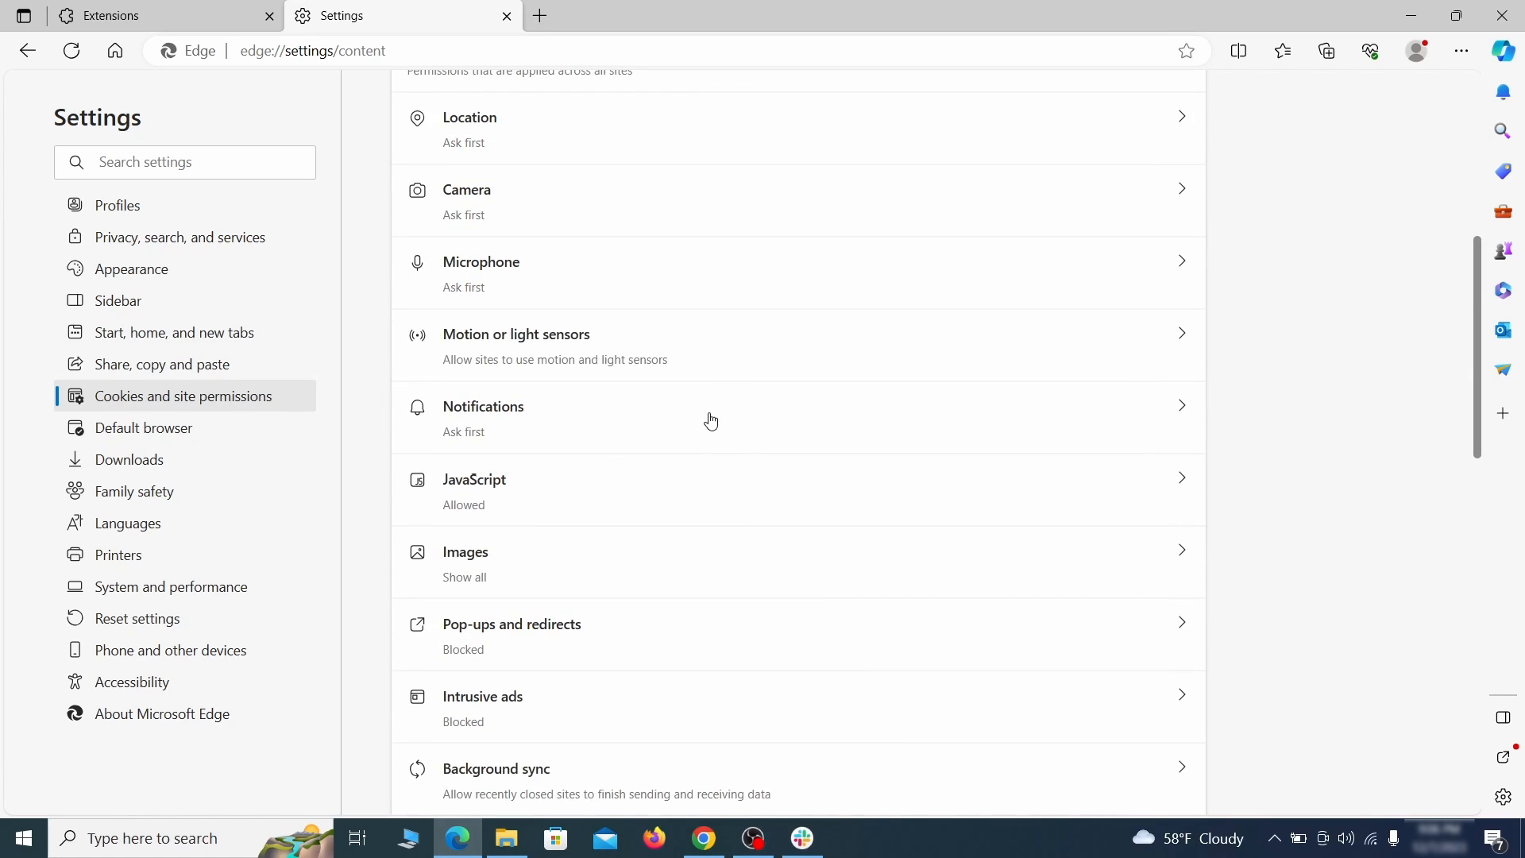
{"action": "left_click", "coordinate": [711, 421]}
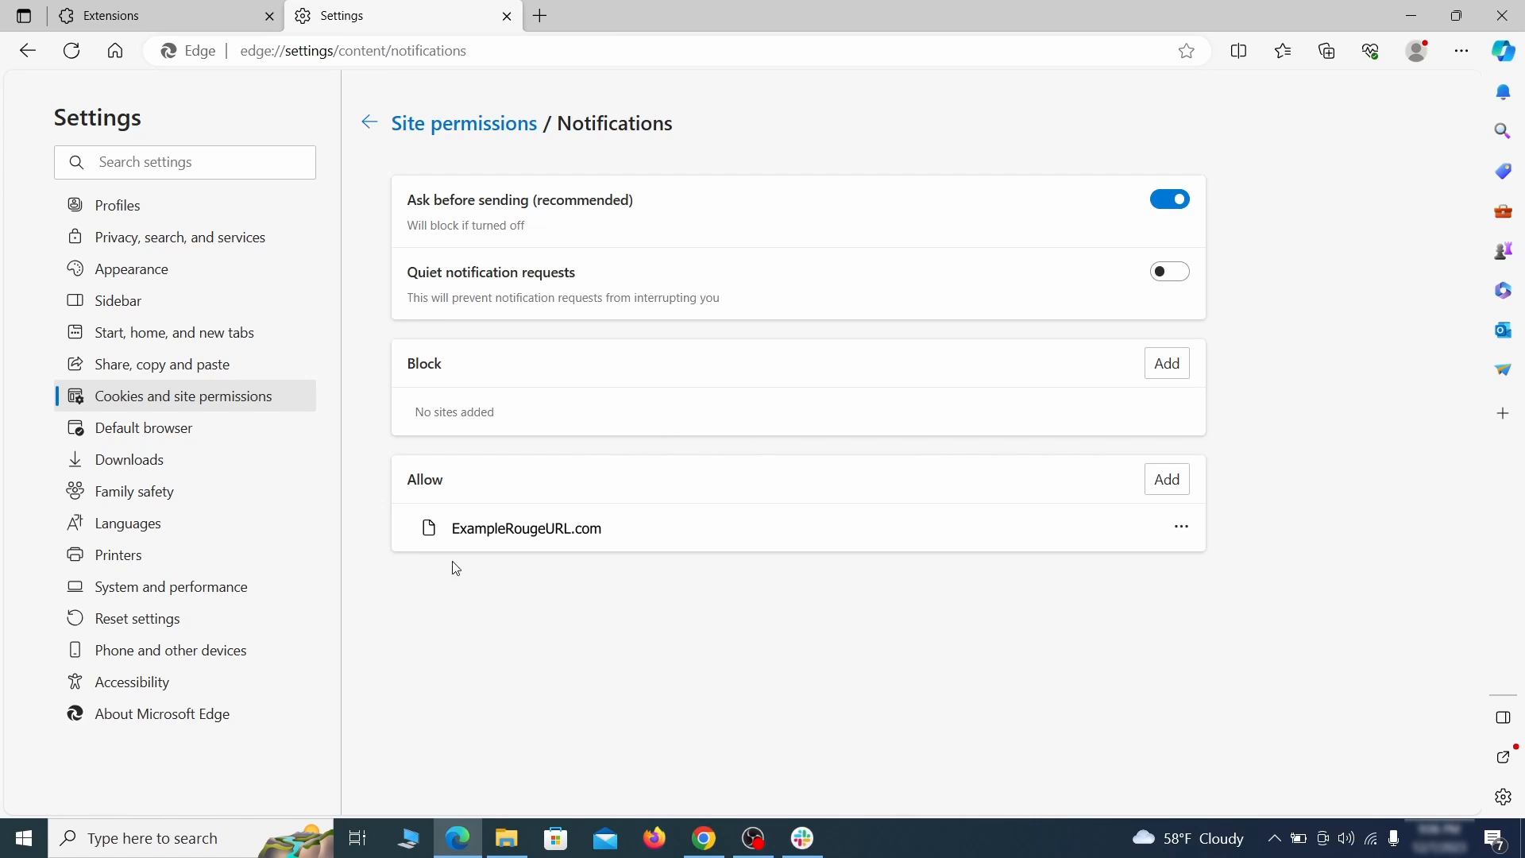
{"action": "left_click", "coordinate": [1181, 526]}
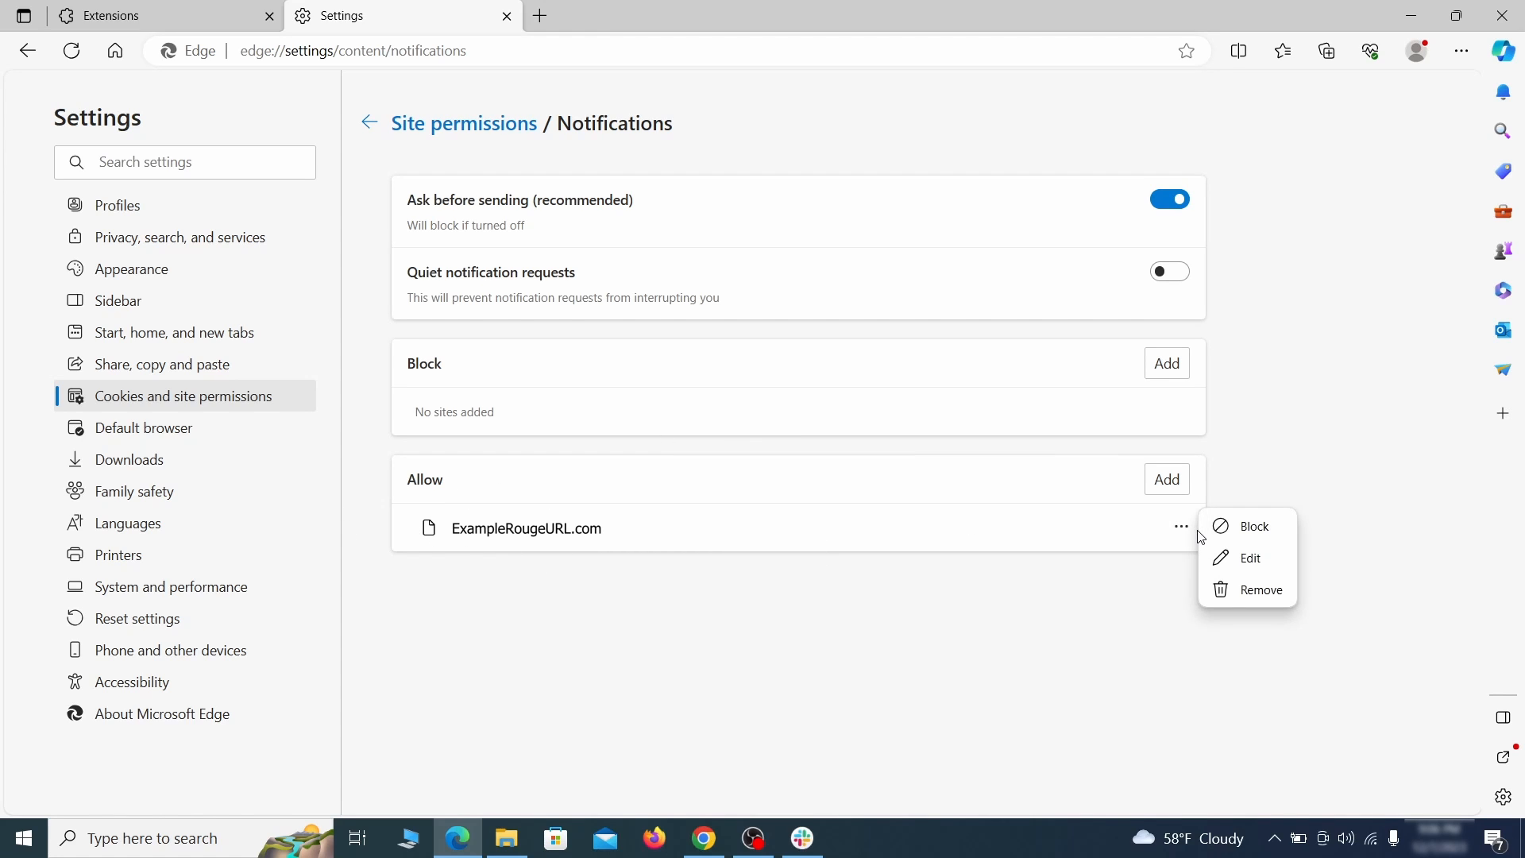
{"action": "left_click", "coordinate": [1252, 593]}
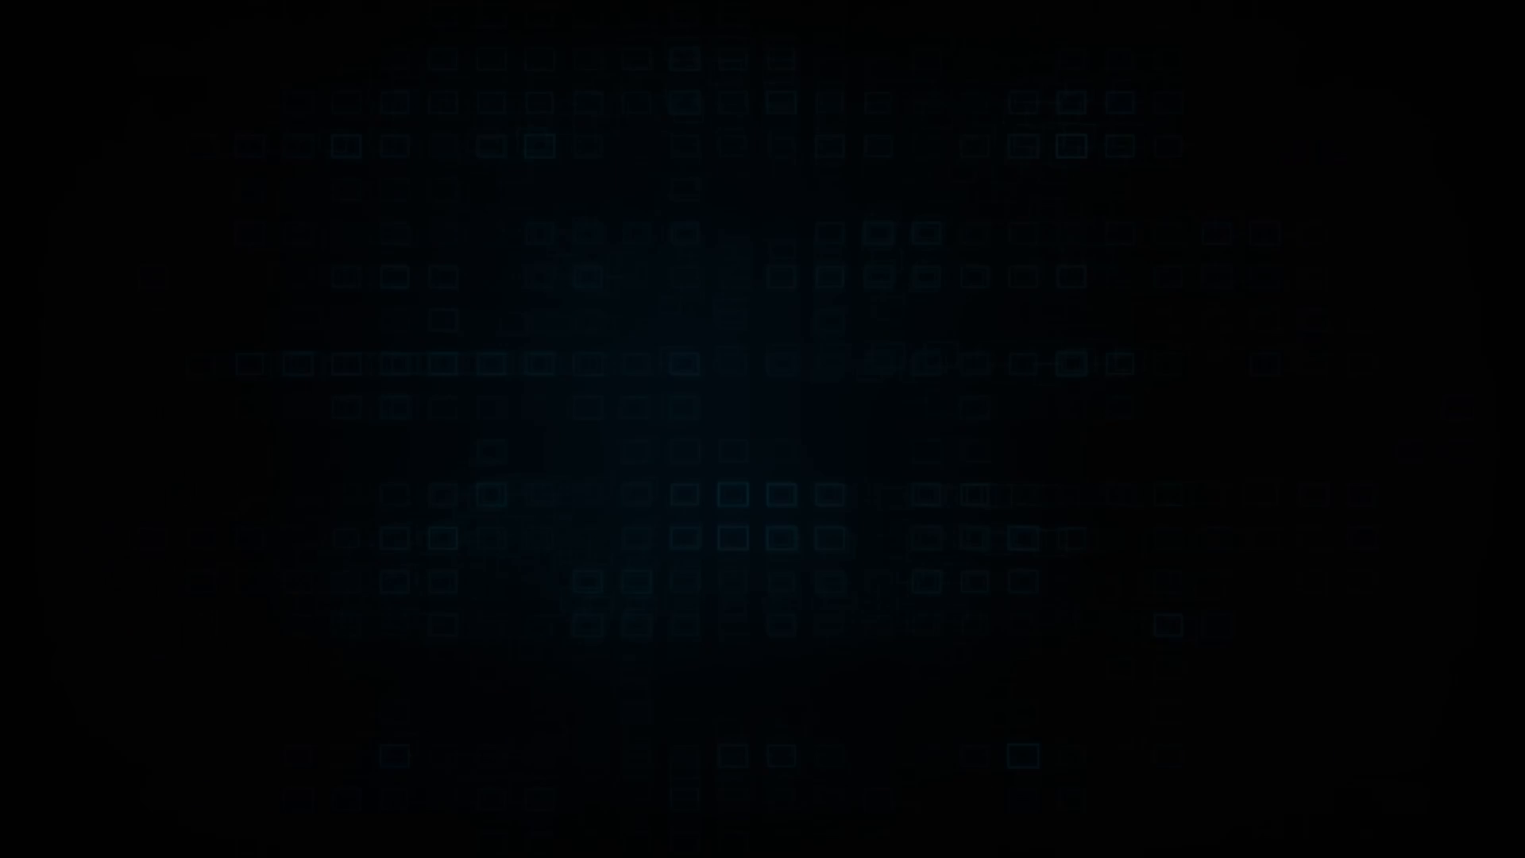